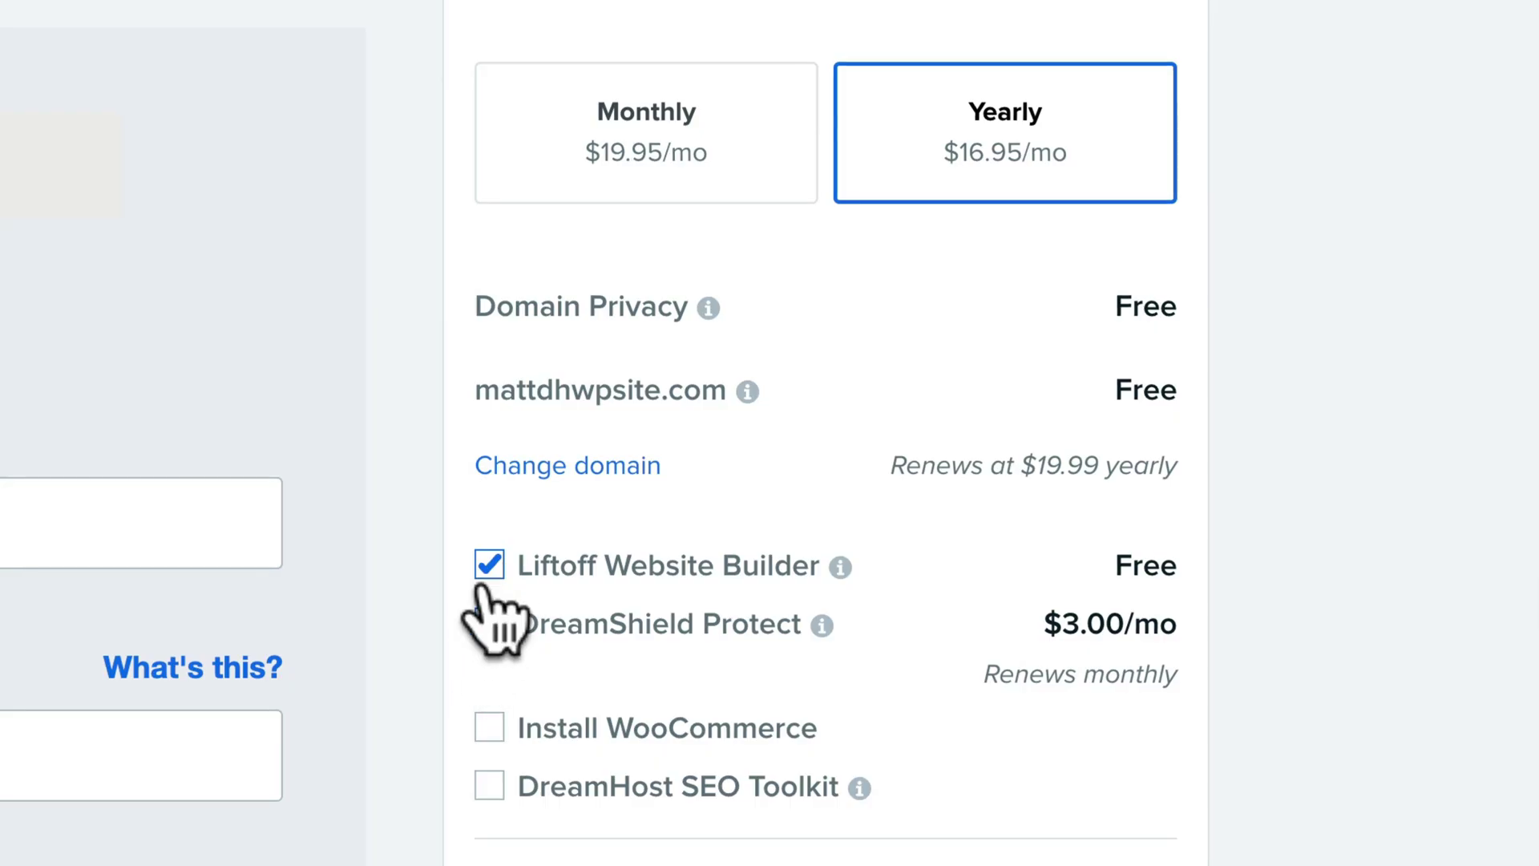
# Remove the free Liftoff Website Builder add-on, submit the DreamPress order, and enter 'dhwpsite'
pyautogui.click(491, 556)
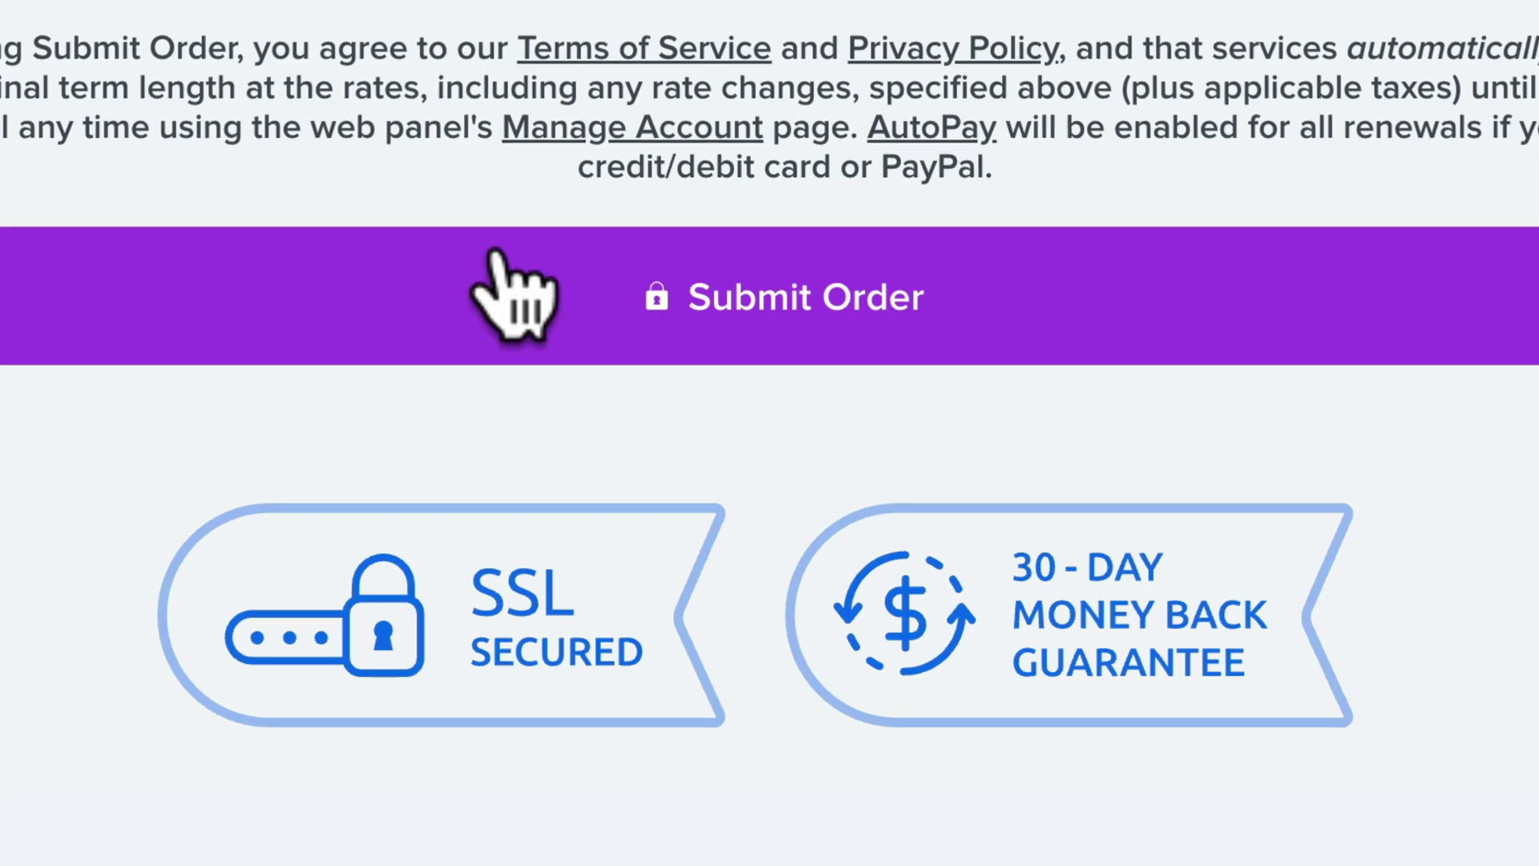
pyautogui.click(651, 324)
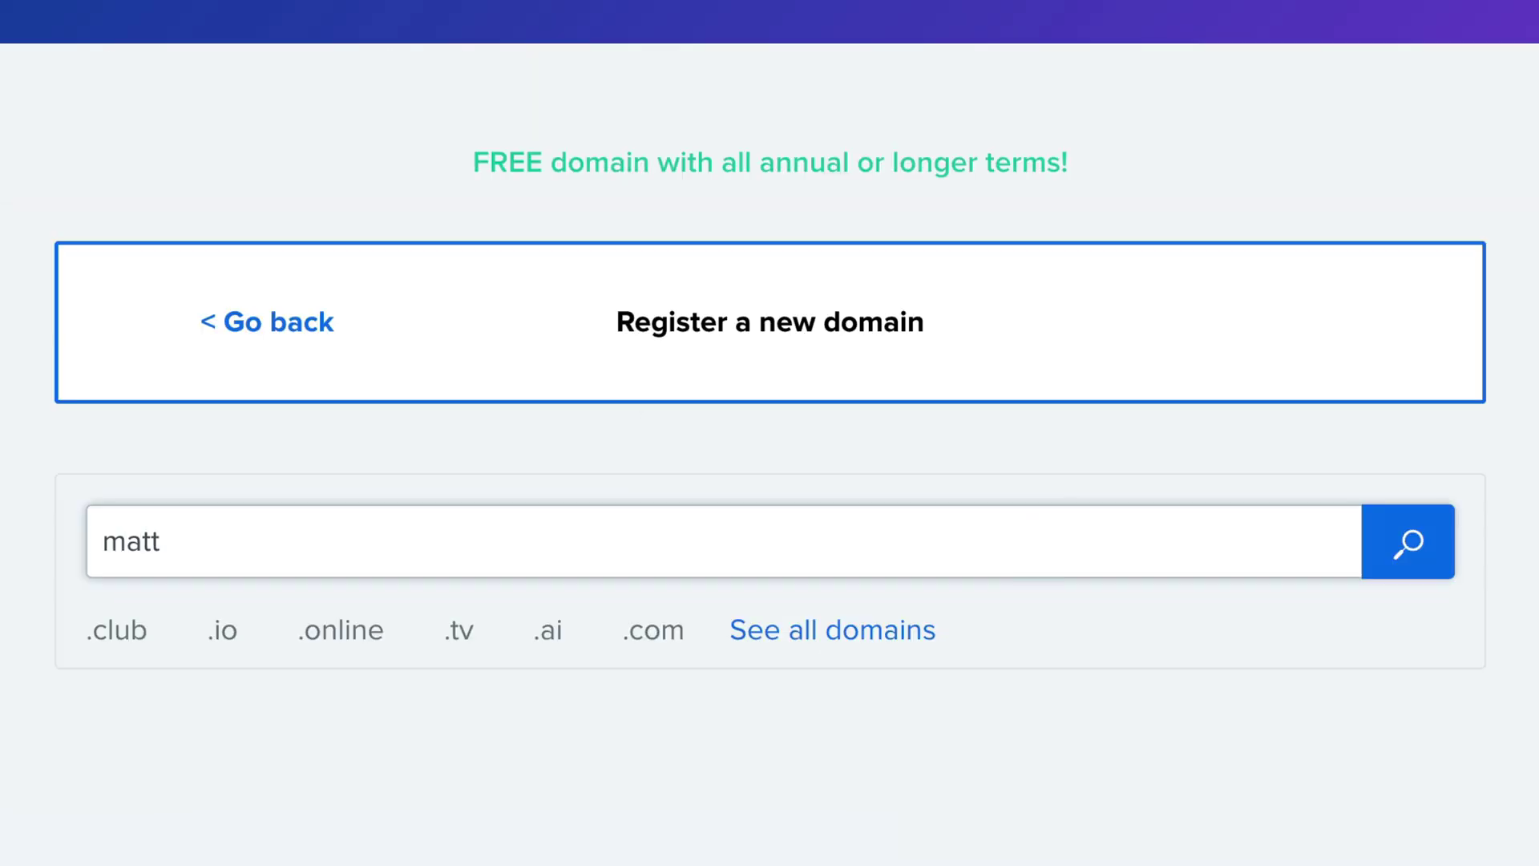
pyautogui.write('dhwpsite')
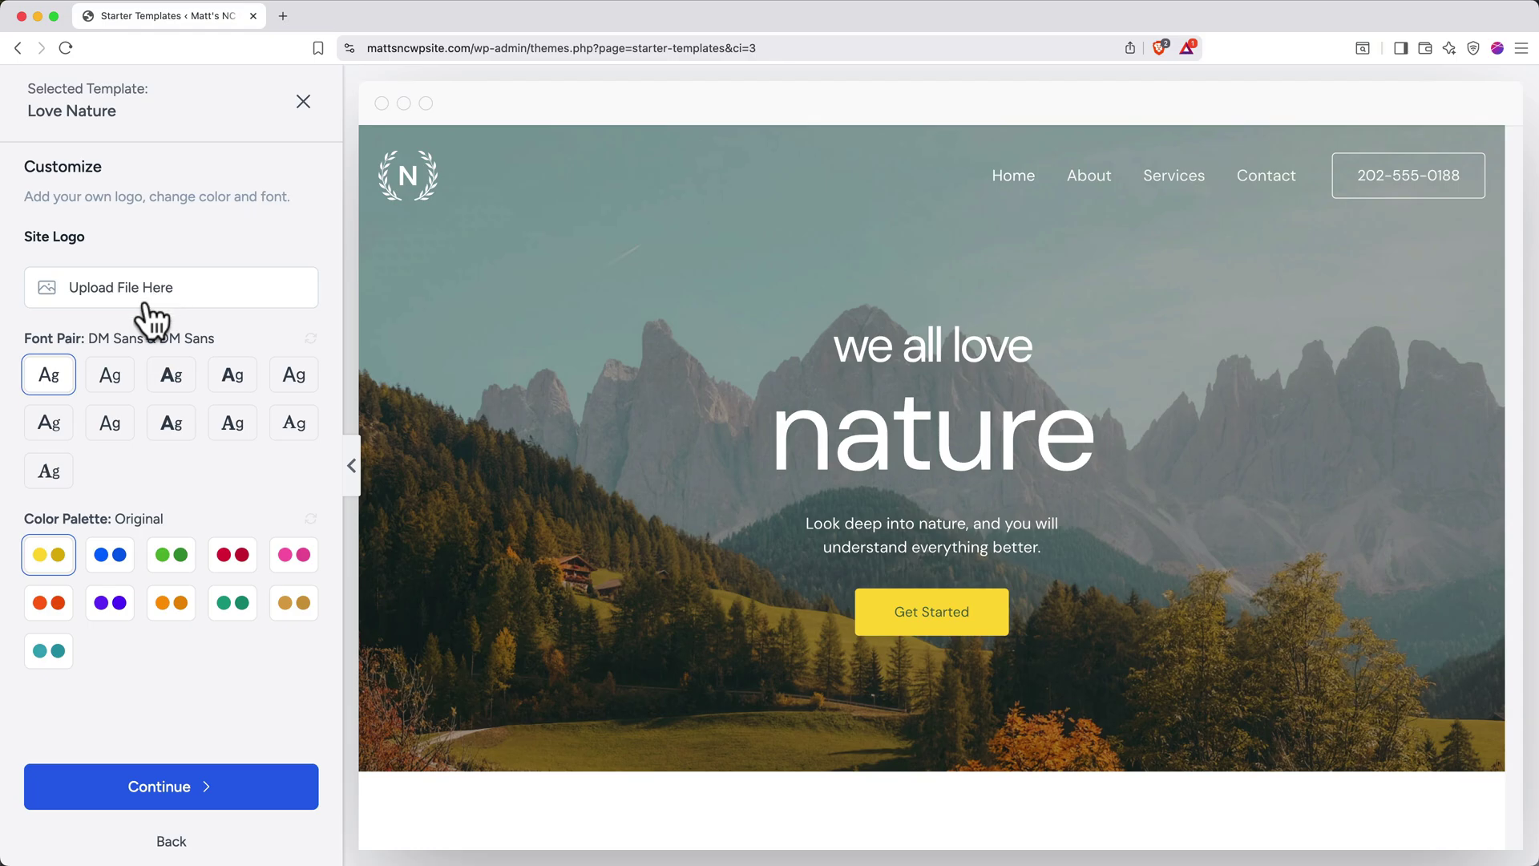
# Switch Love Nature to the second font pair and retitle the 'nature' hero heading 'The Mountain' in Elementor
pyautogui.click(115, 379)
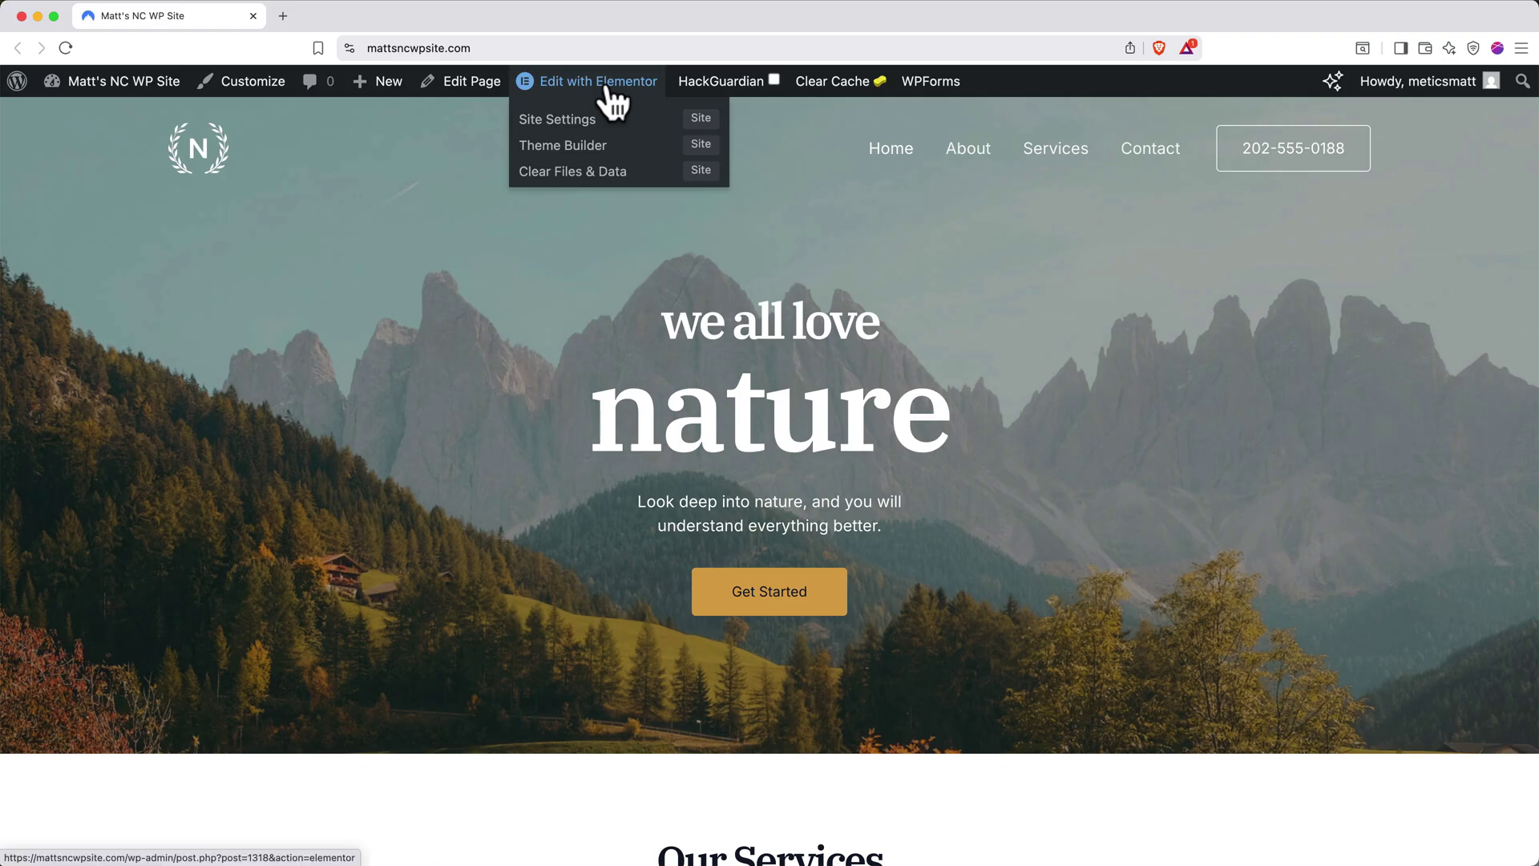
pyautogui.click(610, 90)
pyautogui.click(1035, 417)
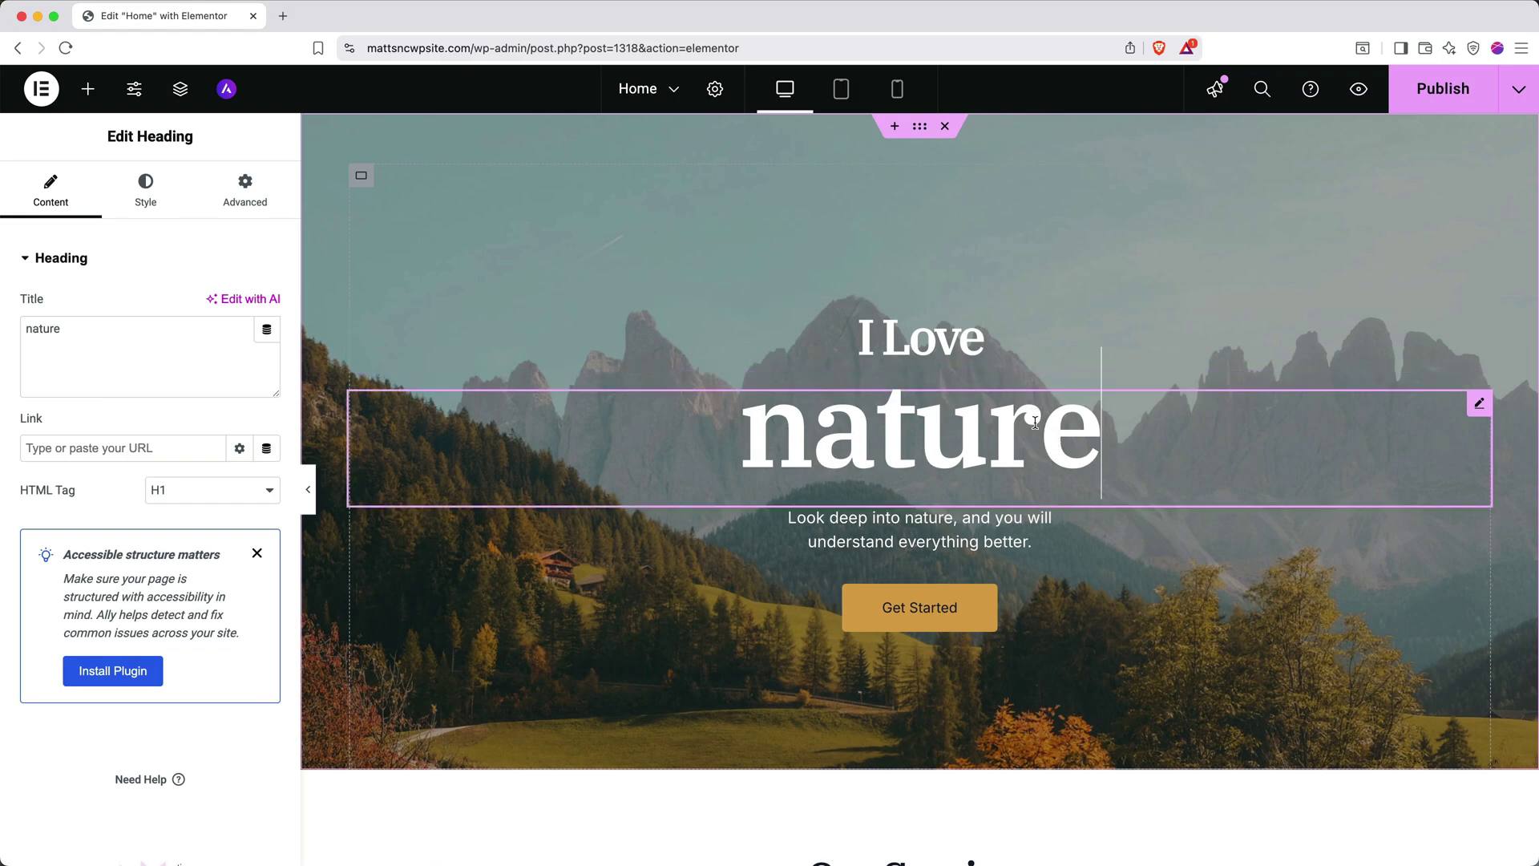
pyautogui.doubleClick(1036, 421)
pyautogui.write('The Moun')
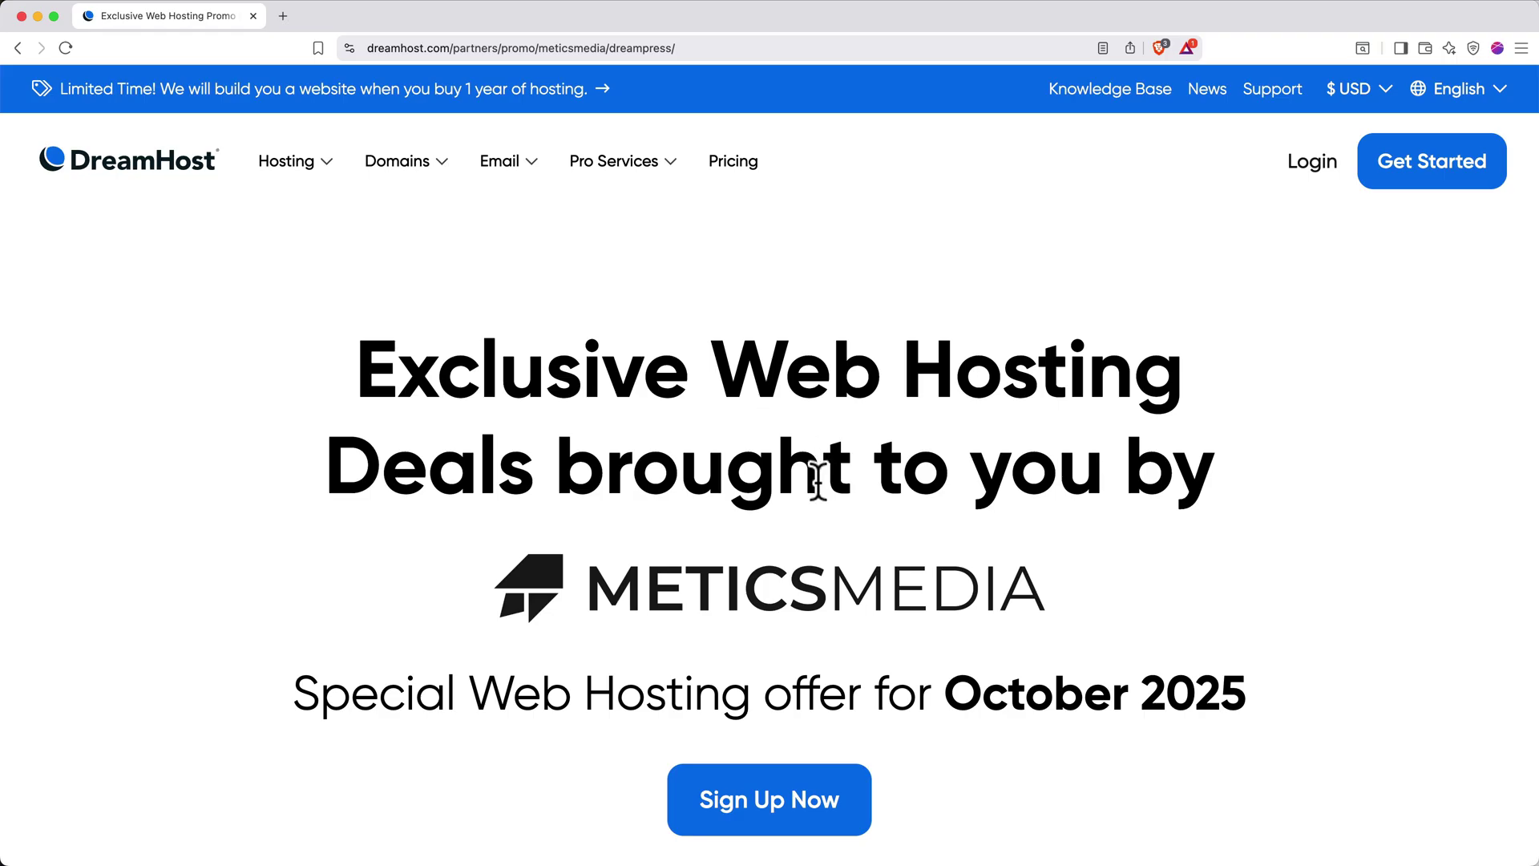
# Choose Sign Up Now on the hosting promo to start the yearly DreamPress plan
pyautogui.click(781, 798)
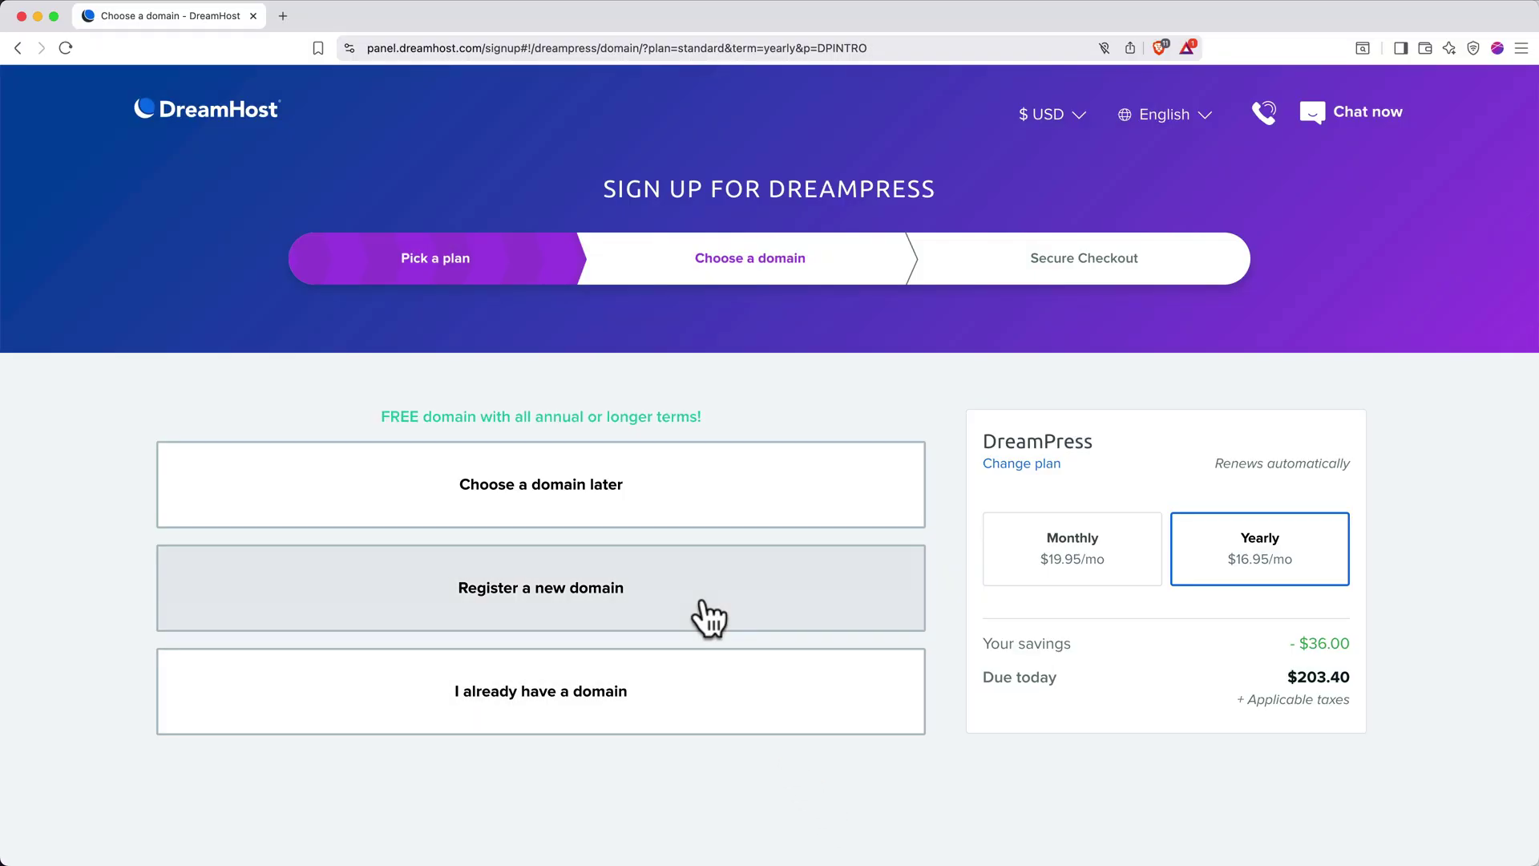
# Register mattdhwpsite.com as a new domain and add it to the order for $0.00
pyautogui.click(703, 600)
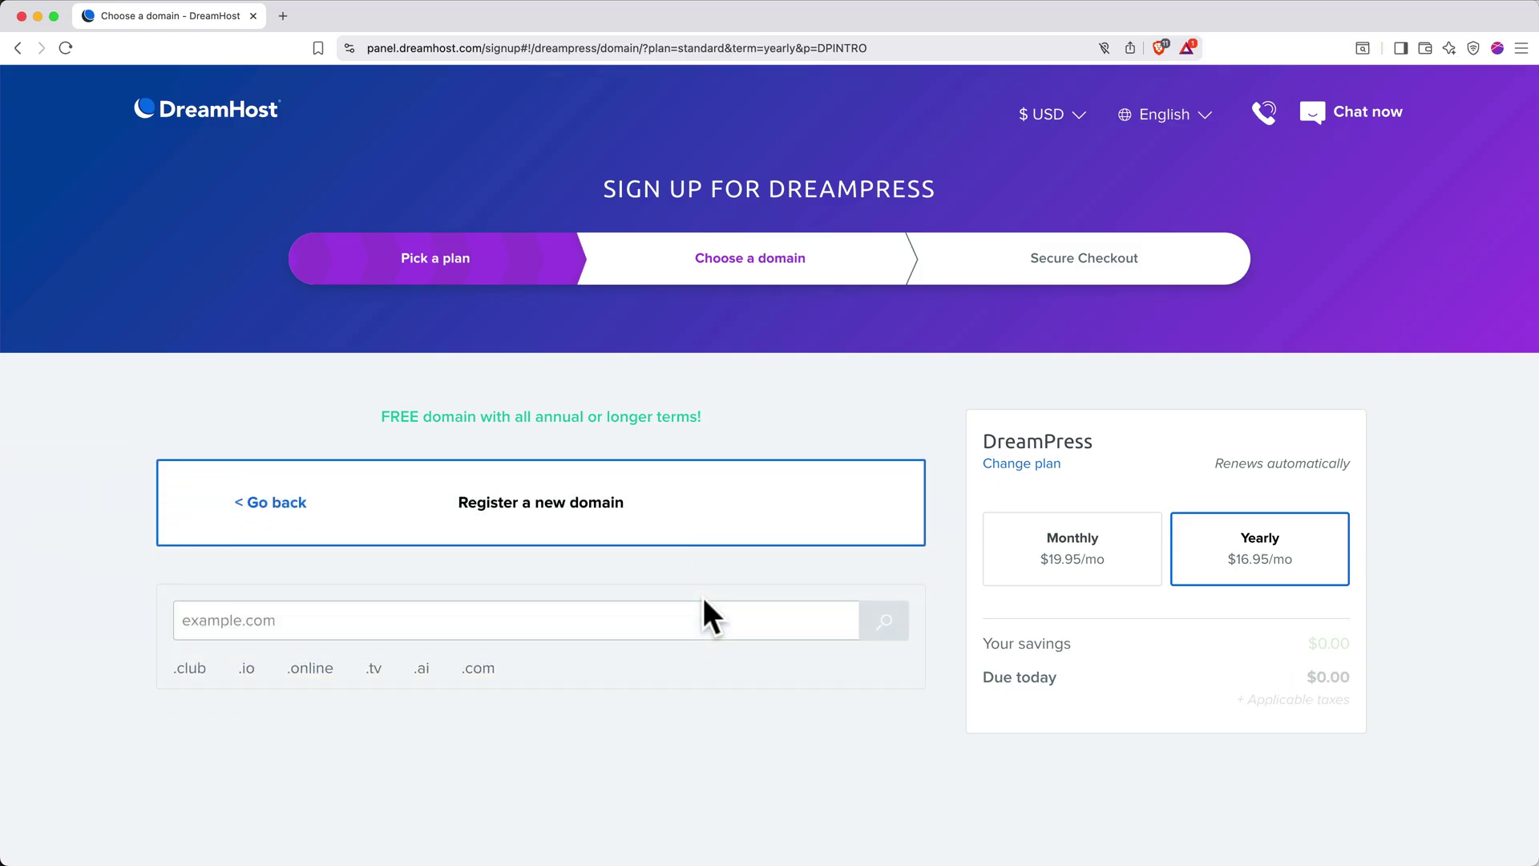
pyautogui.click(686, 620)
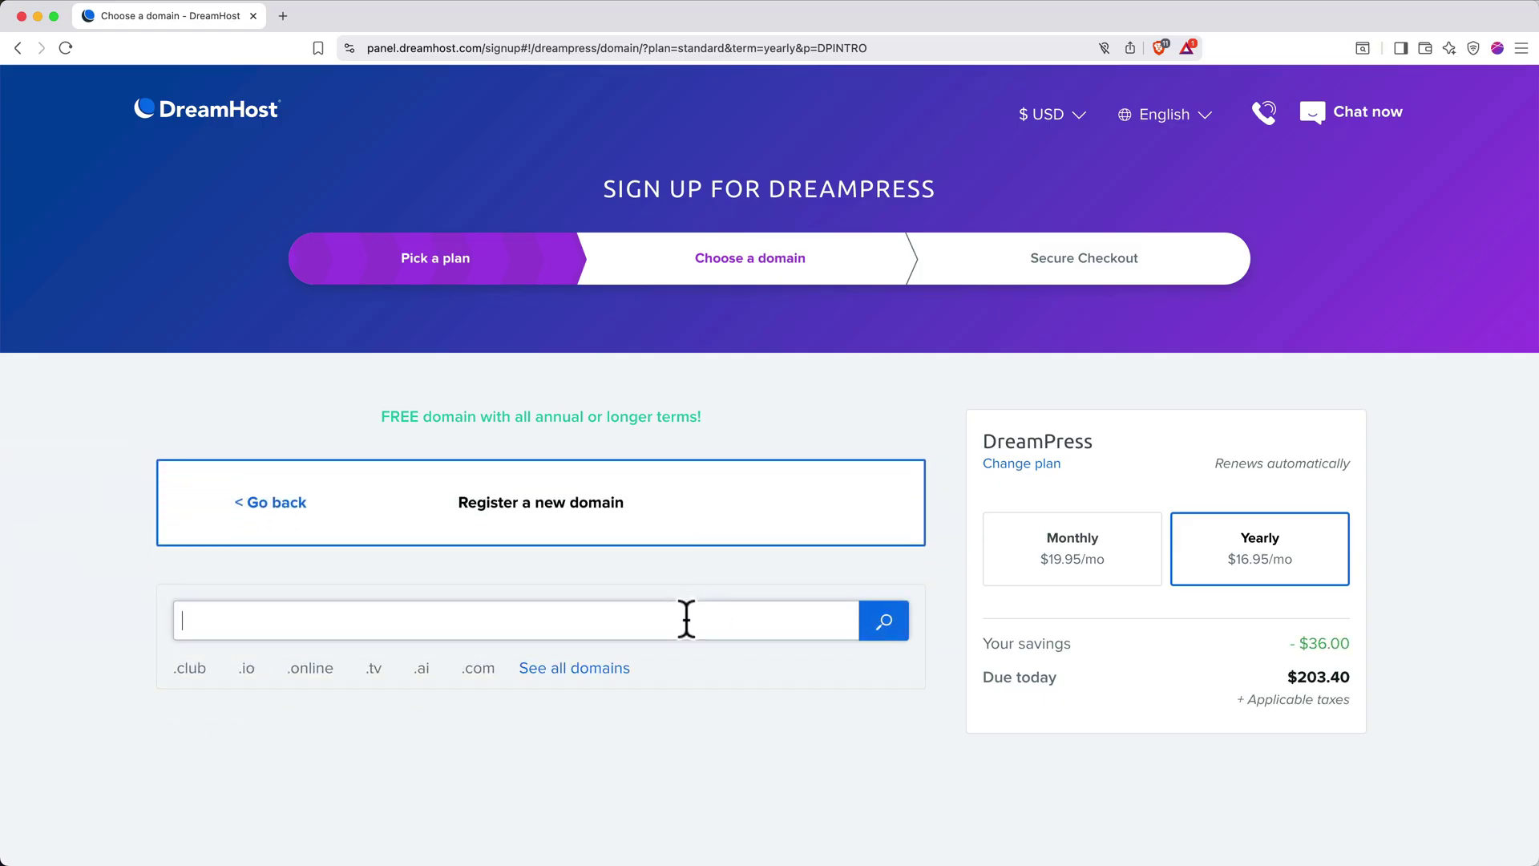
pyautogui.write('mattdhwpsite.com')
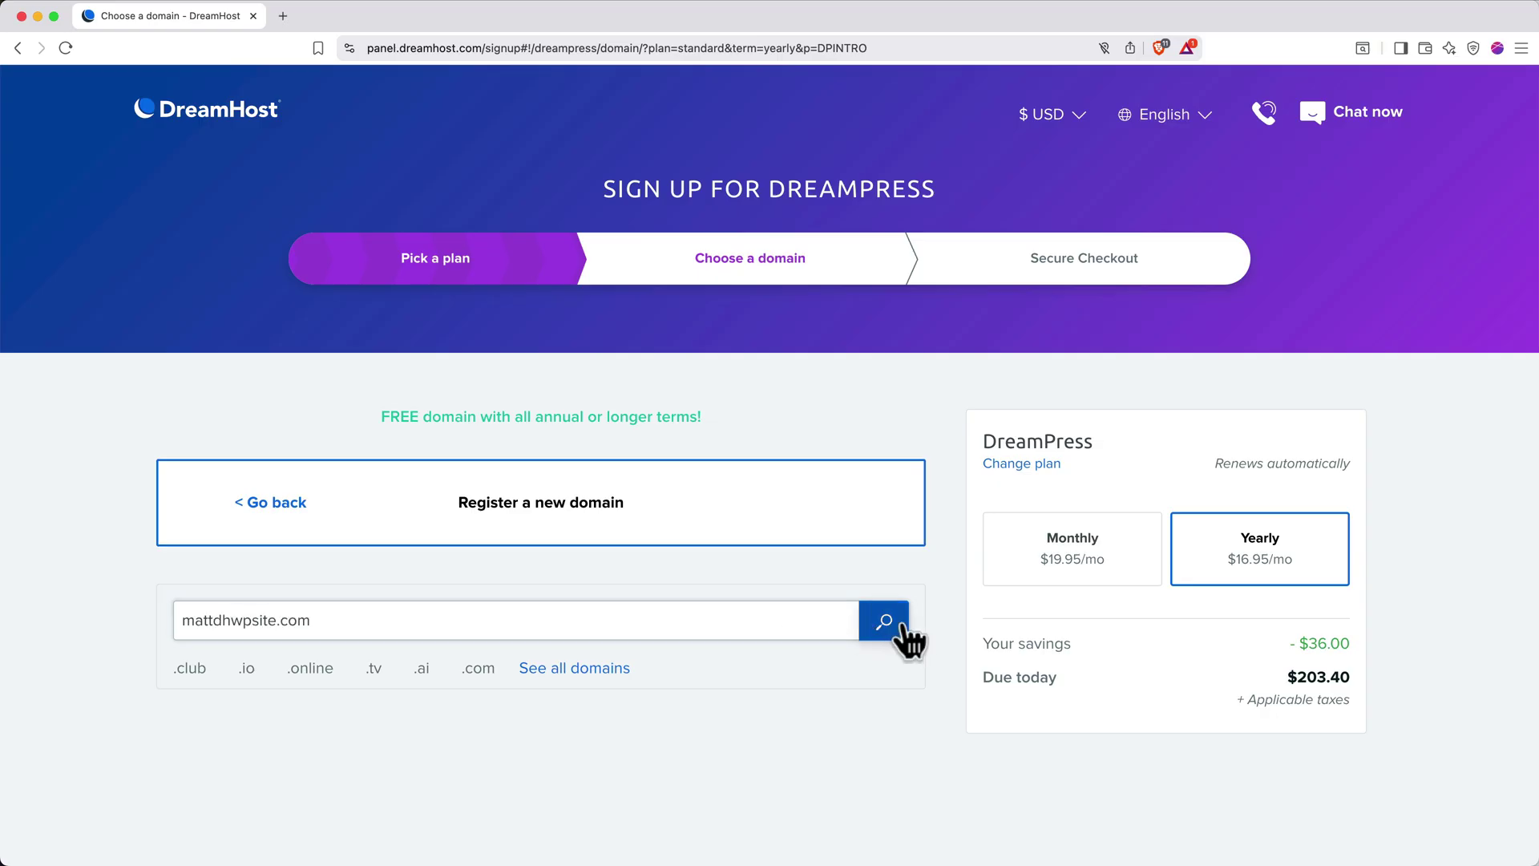
pyautogui.click(903, 630)
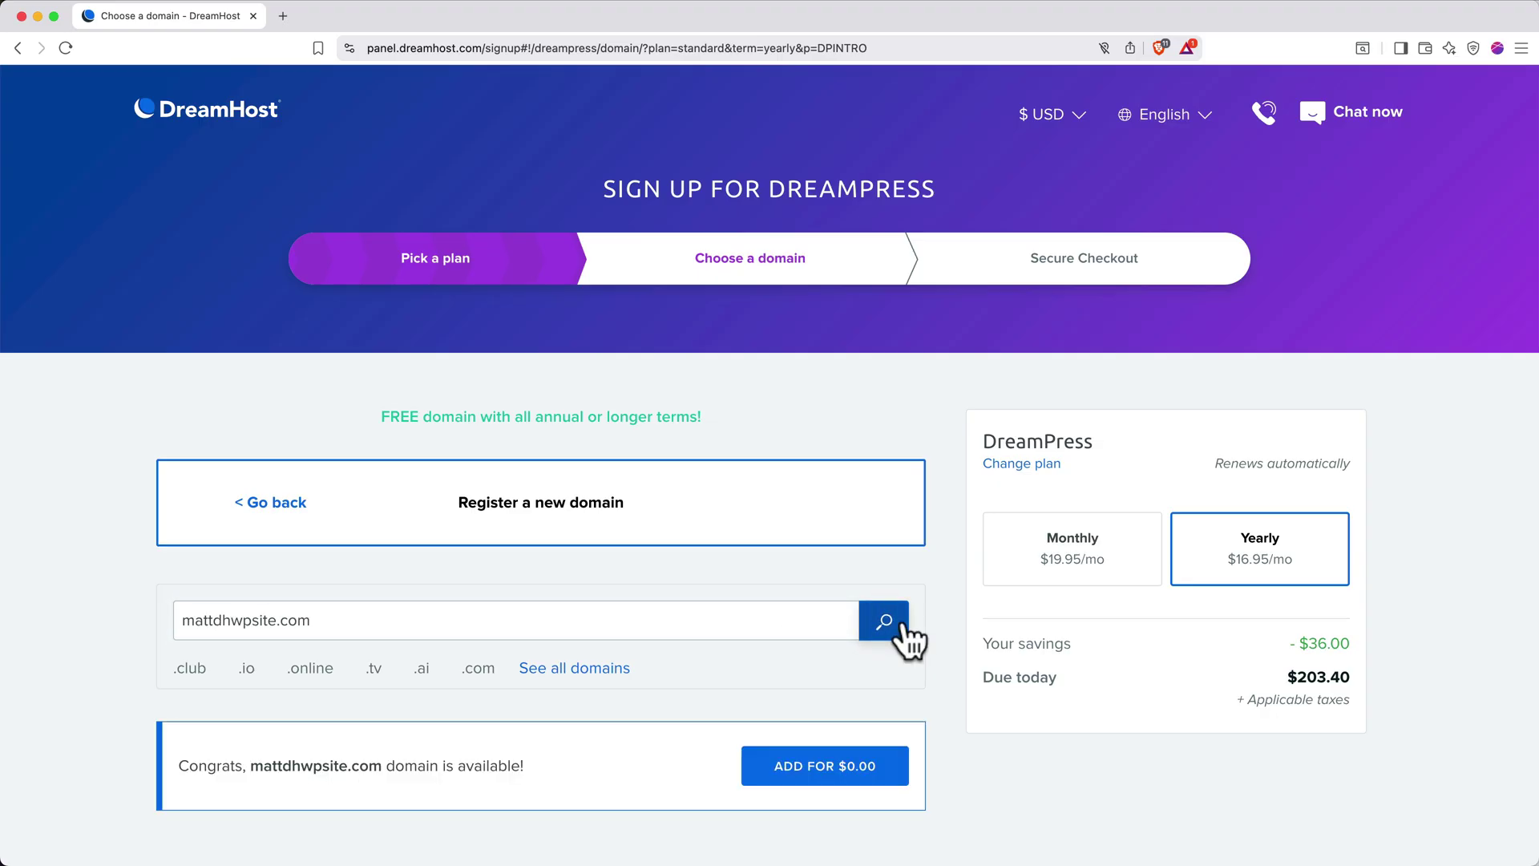
pyautogui.click(836, 771)
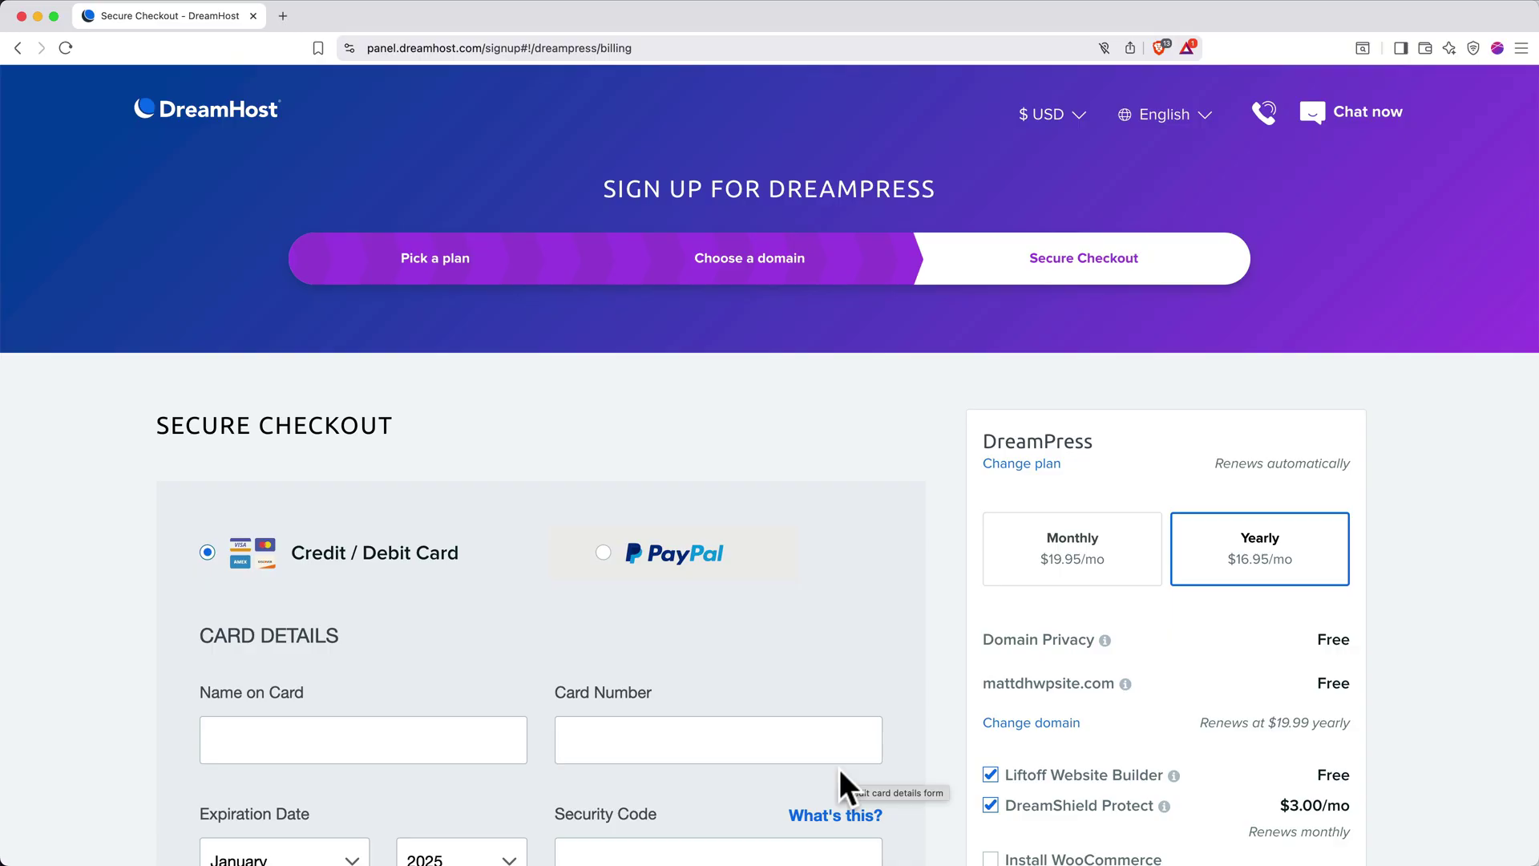
# Remove the Liftoff Website Builder add-on from the checkout order
pyautogui.scroll(-3, 957, 762)
pyautogui.scroll(-2, 957, 761)
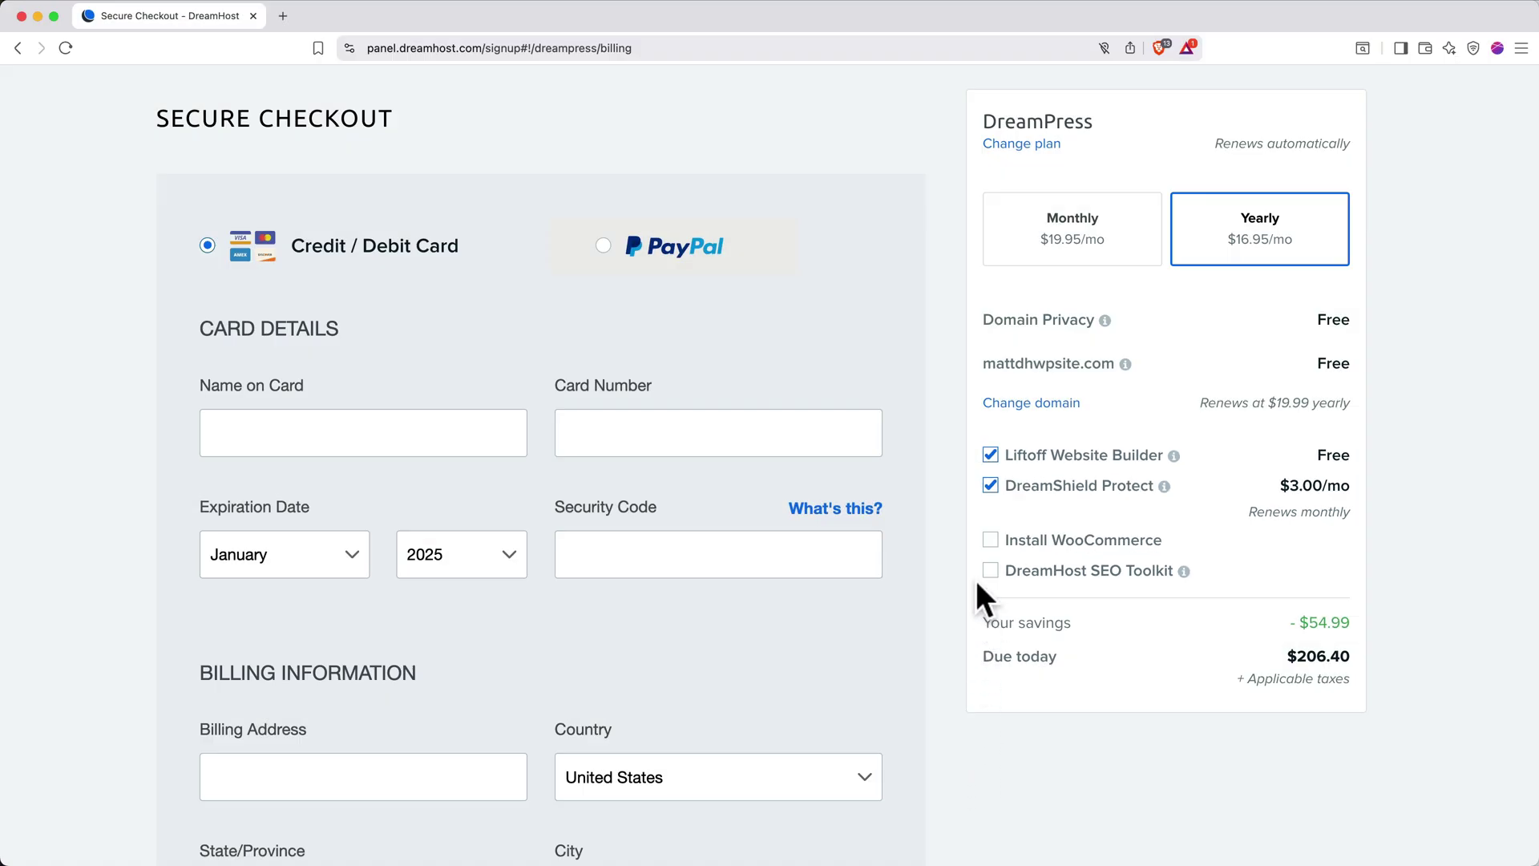
pyautogui.click(991, 457)
# Pay with PayPal, enter the account e-mail, decline promotional emails and submit the order
pyautogui.click(595, 242)
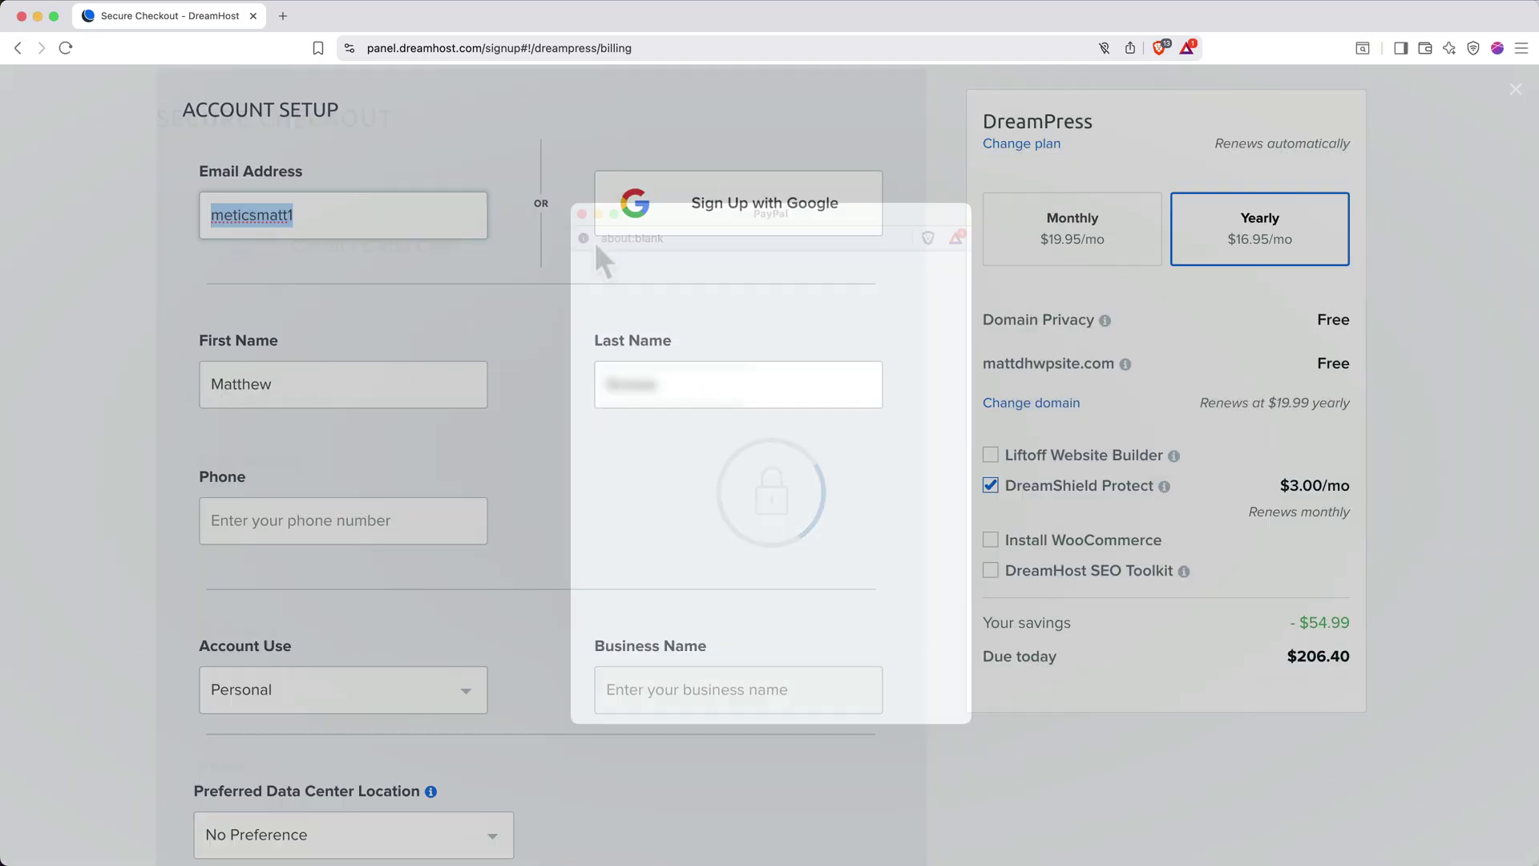
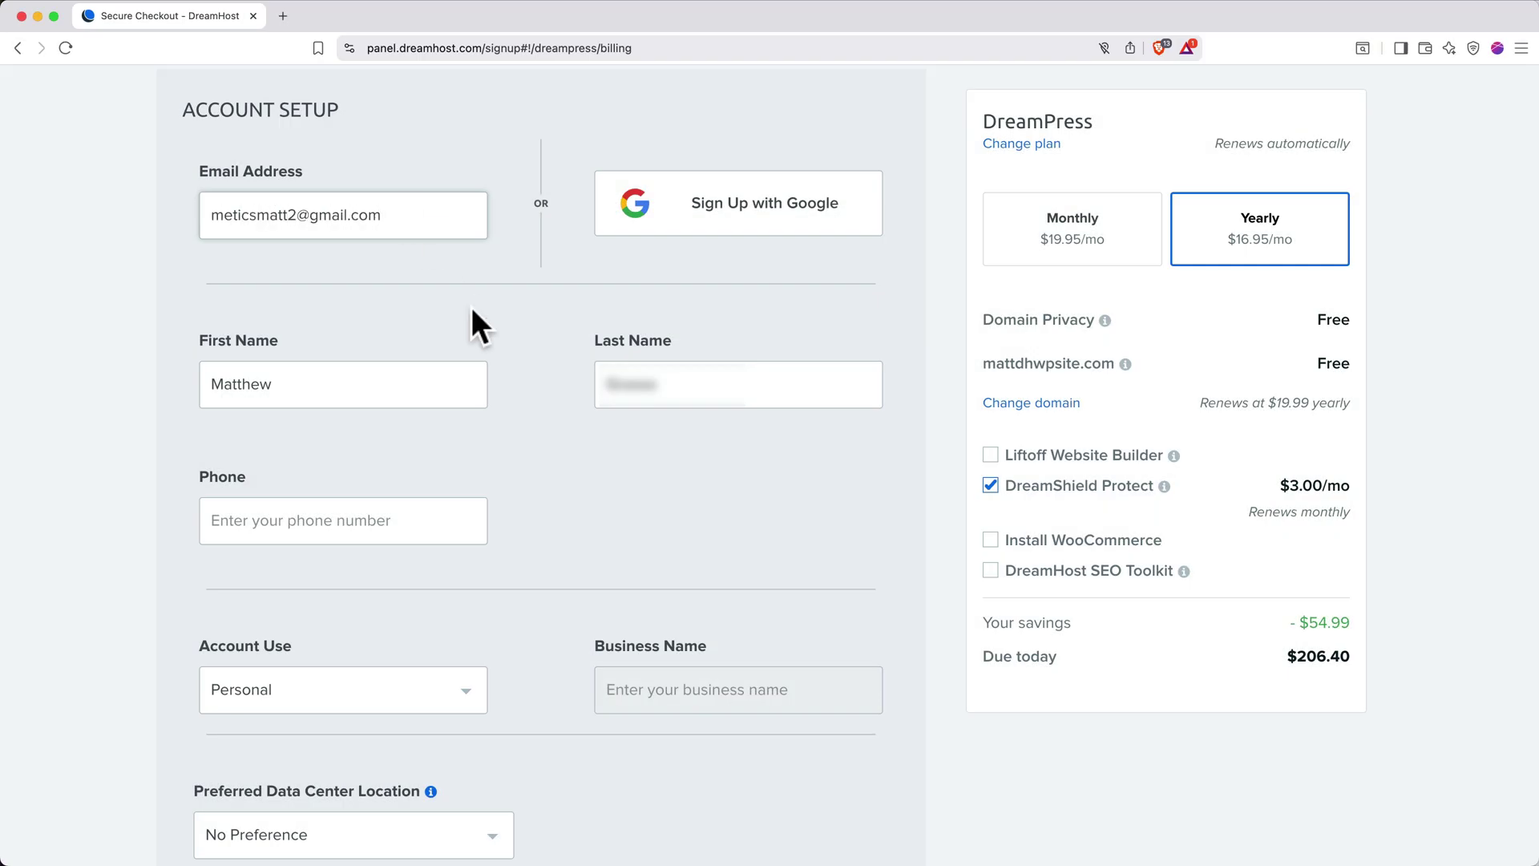
pyautogui.scroll(-20, 481, 337)
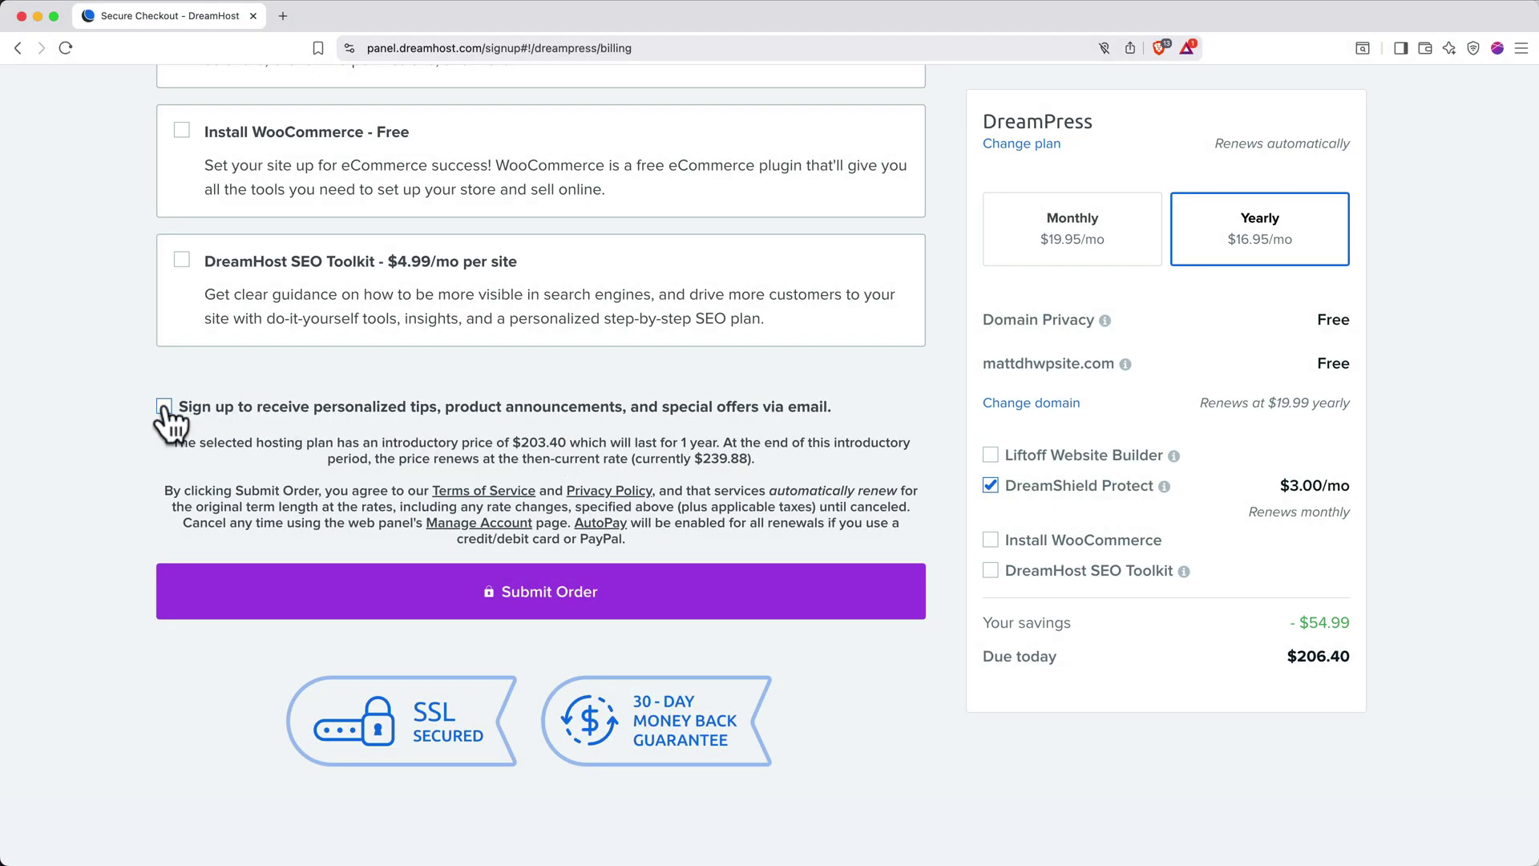
pyautogui.click(164, 406)
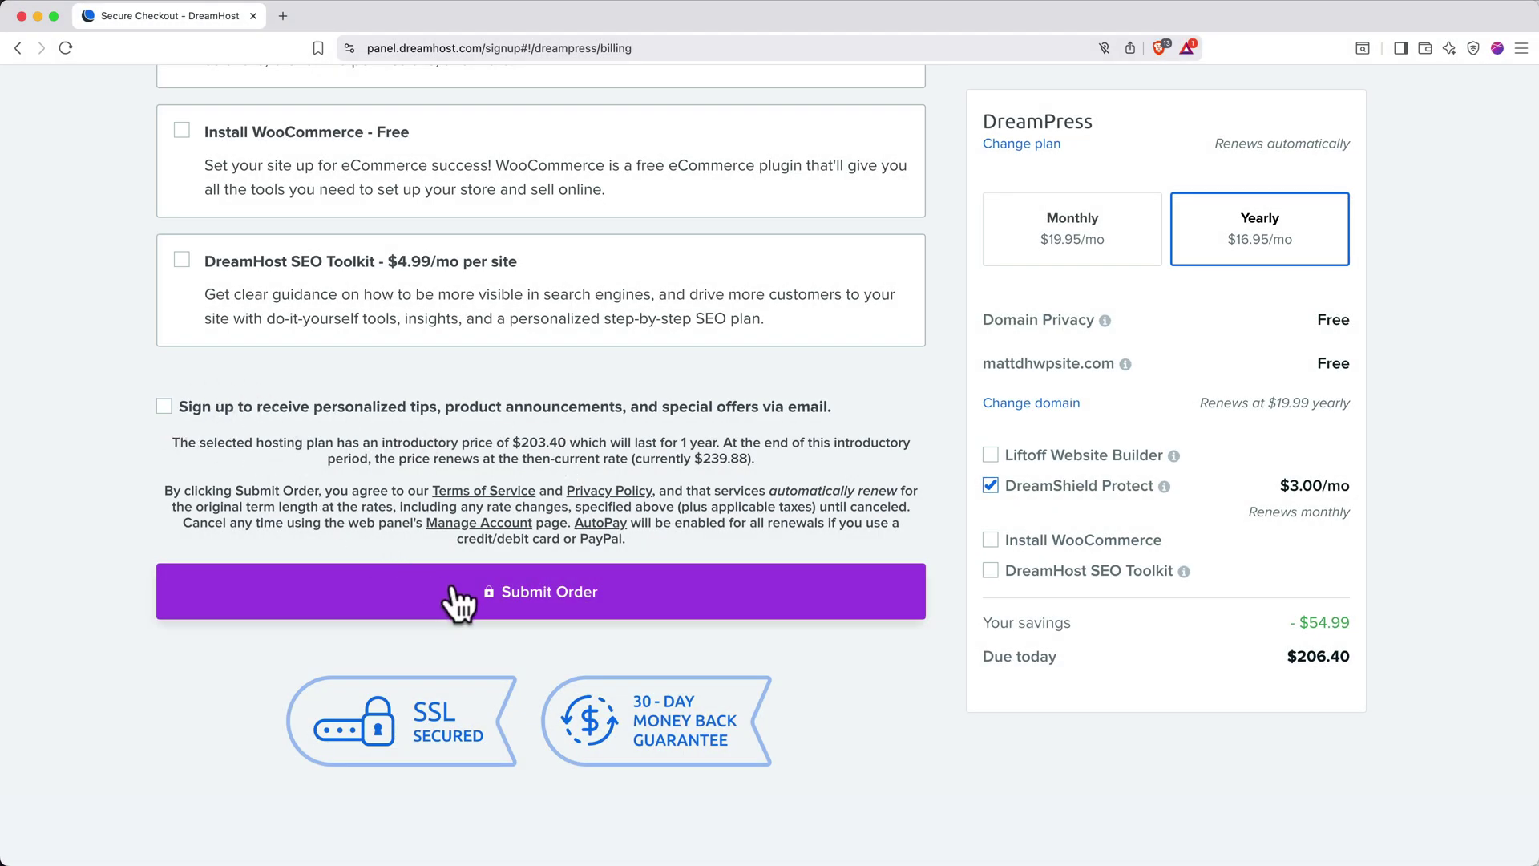
pyautogui.click(486, 602)
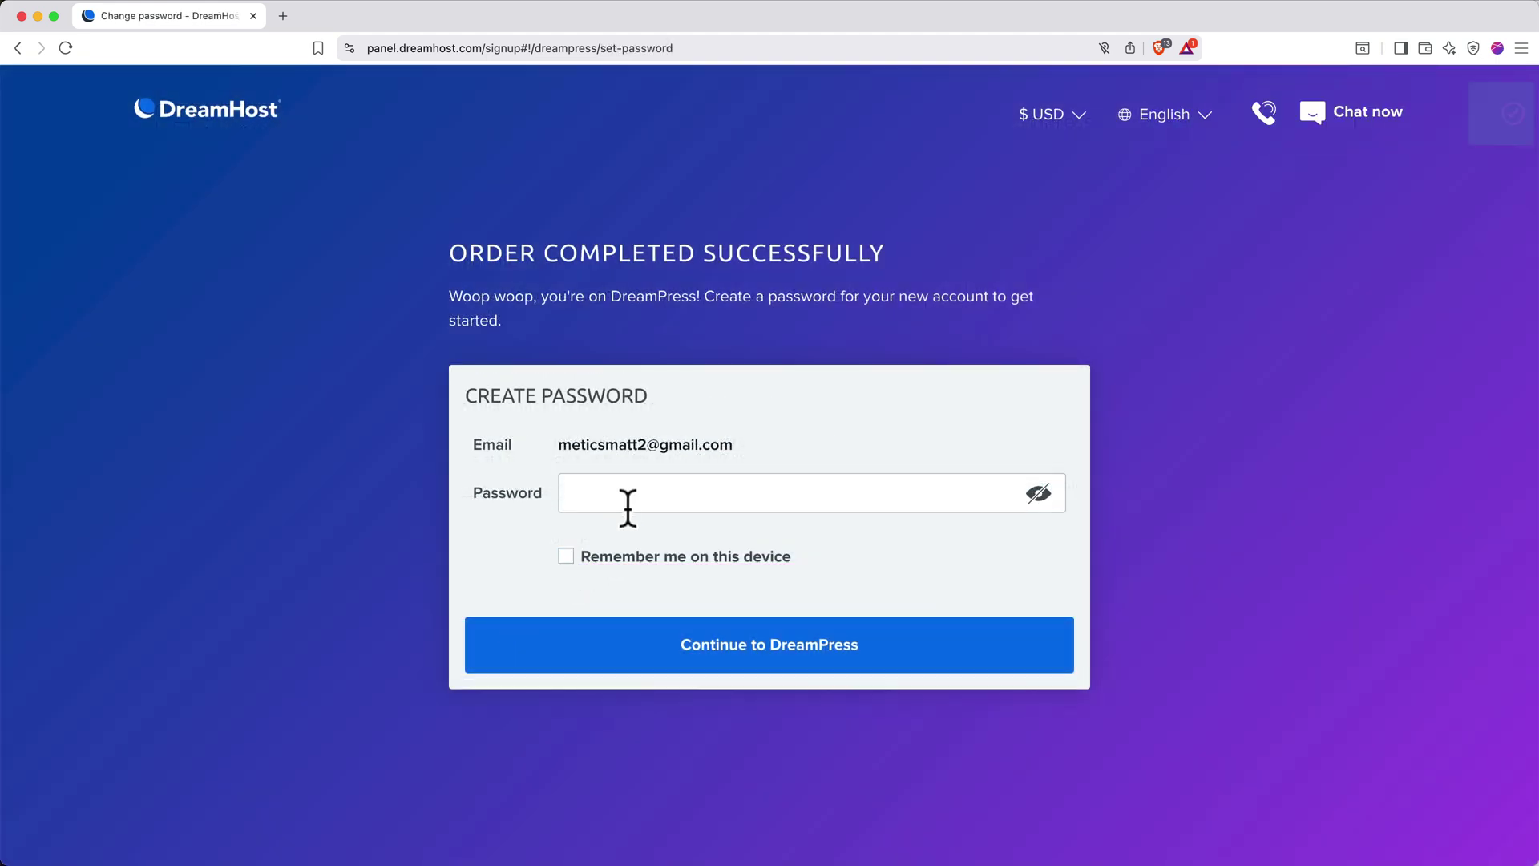
# Set the new account password, tick Remember me on this device, and continue to DreamPress
pyautogui.click(633, 496)
pyautogui.write('•••••••••••')
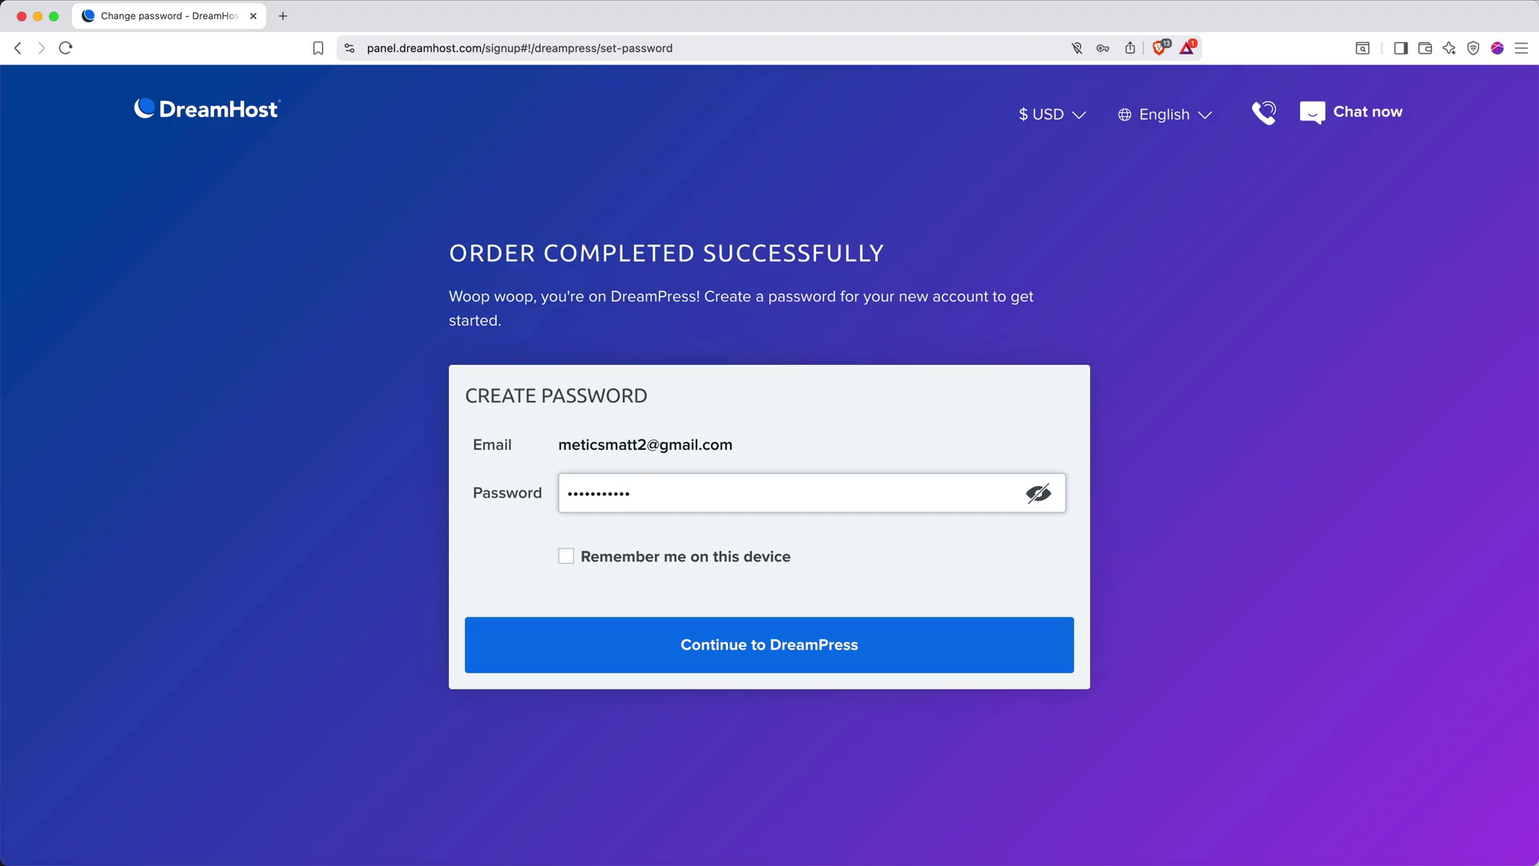
pyautogui.write('••••••')
pyautogui.click(570, 558)
pyautogui.click(678, 652)
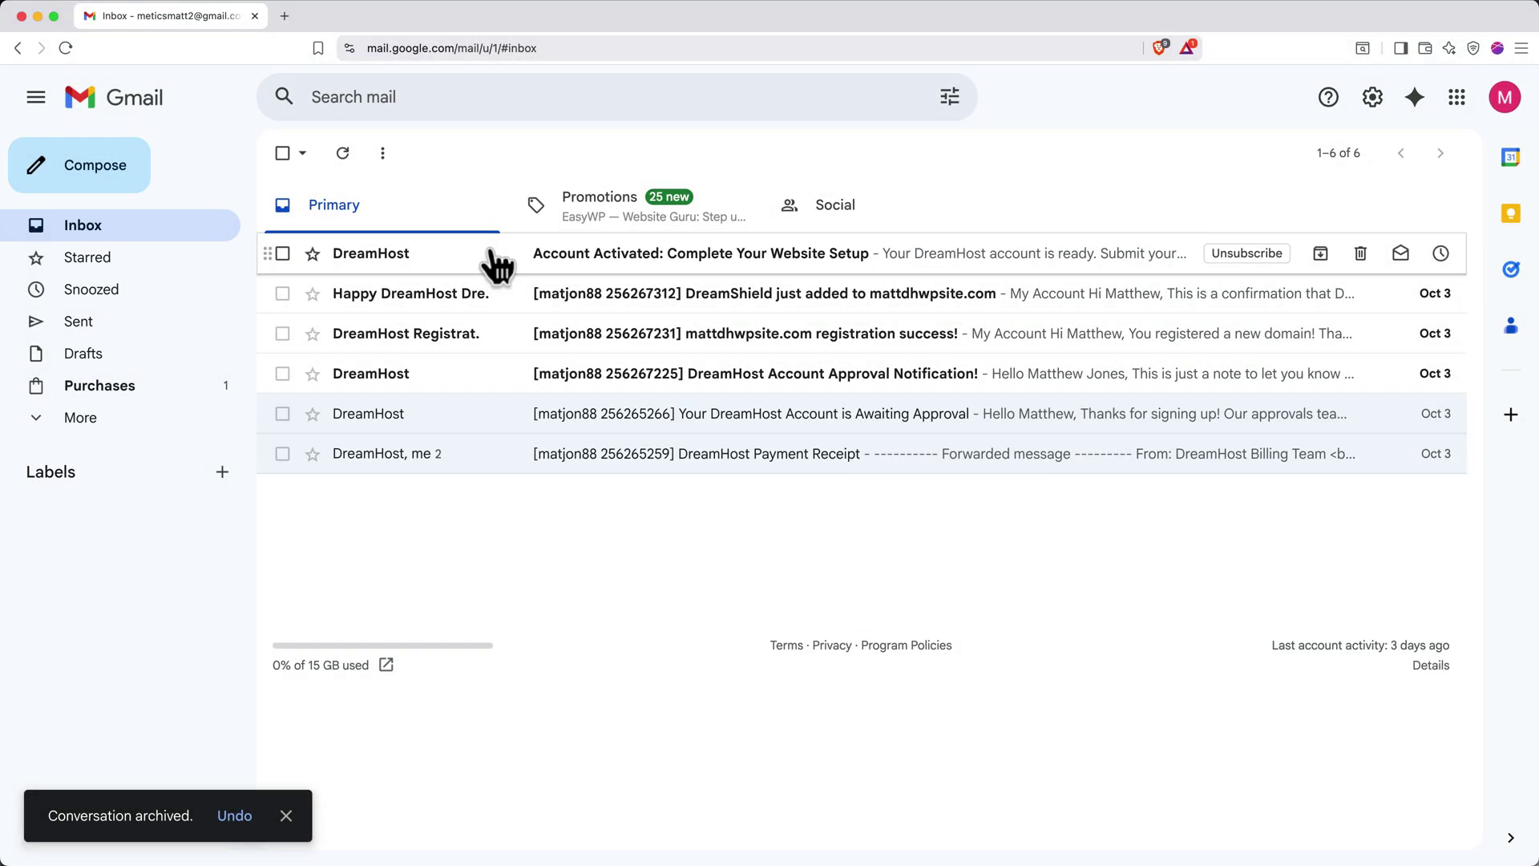
# Open the 'Account Activated: Complete Your Website Setup' email and scroll to its setup link
pyautogui.click(494, 255)
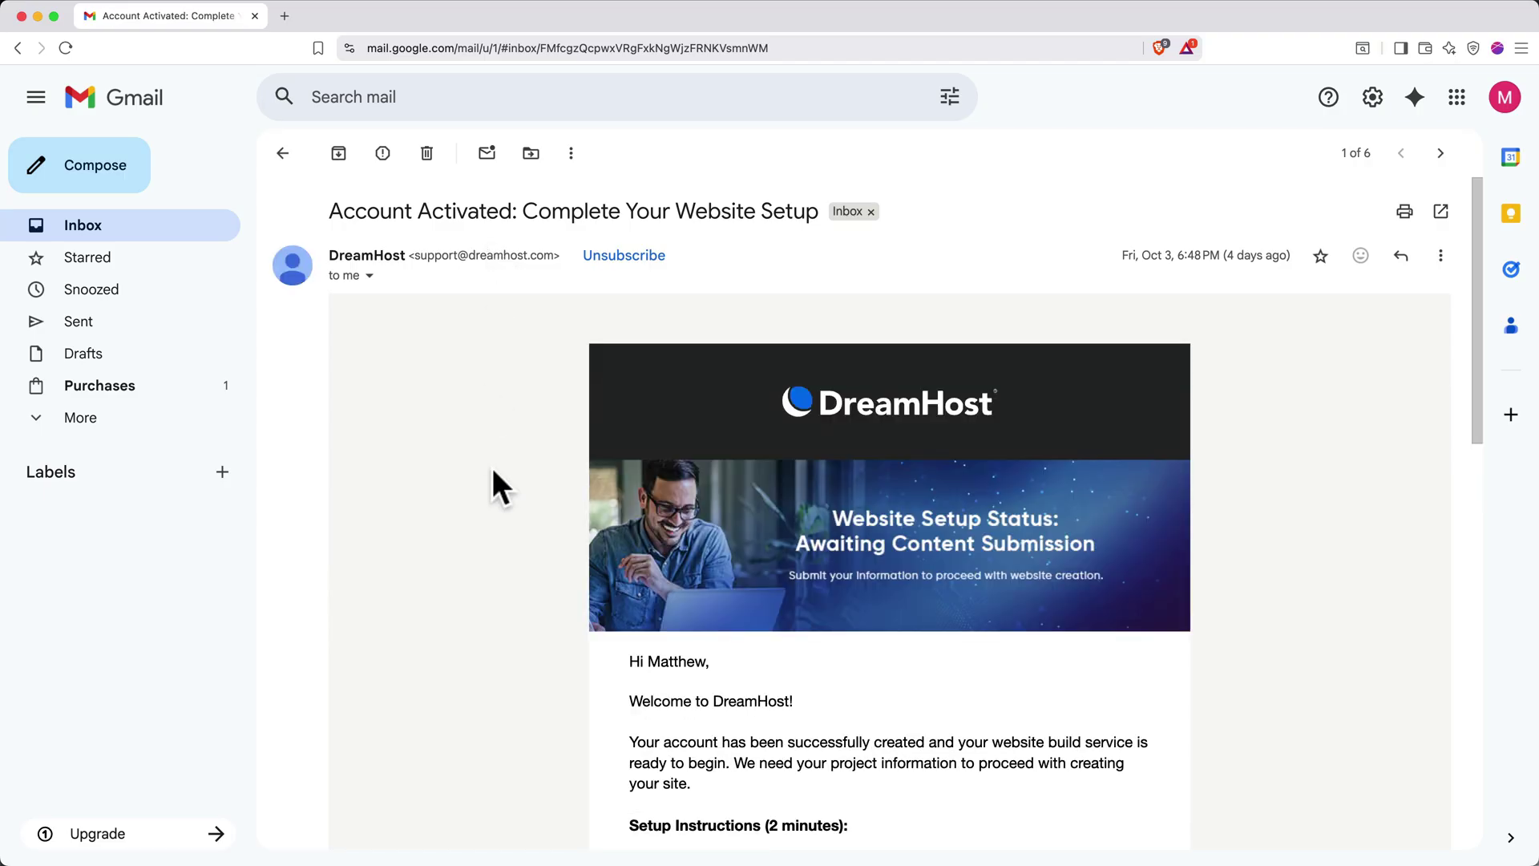
pyautogui.scroll(-6, 513, 561)
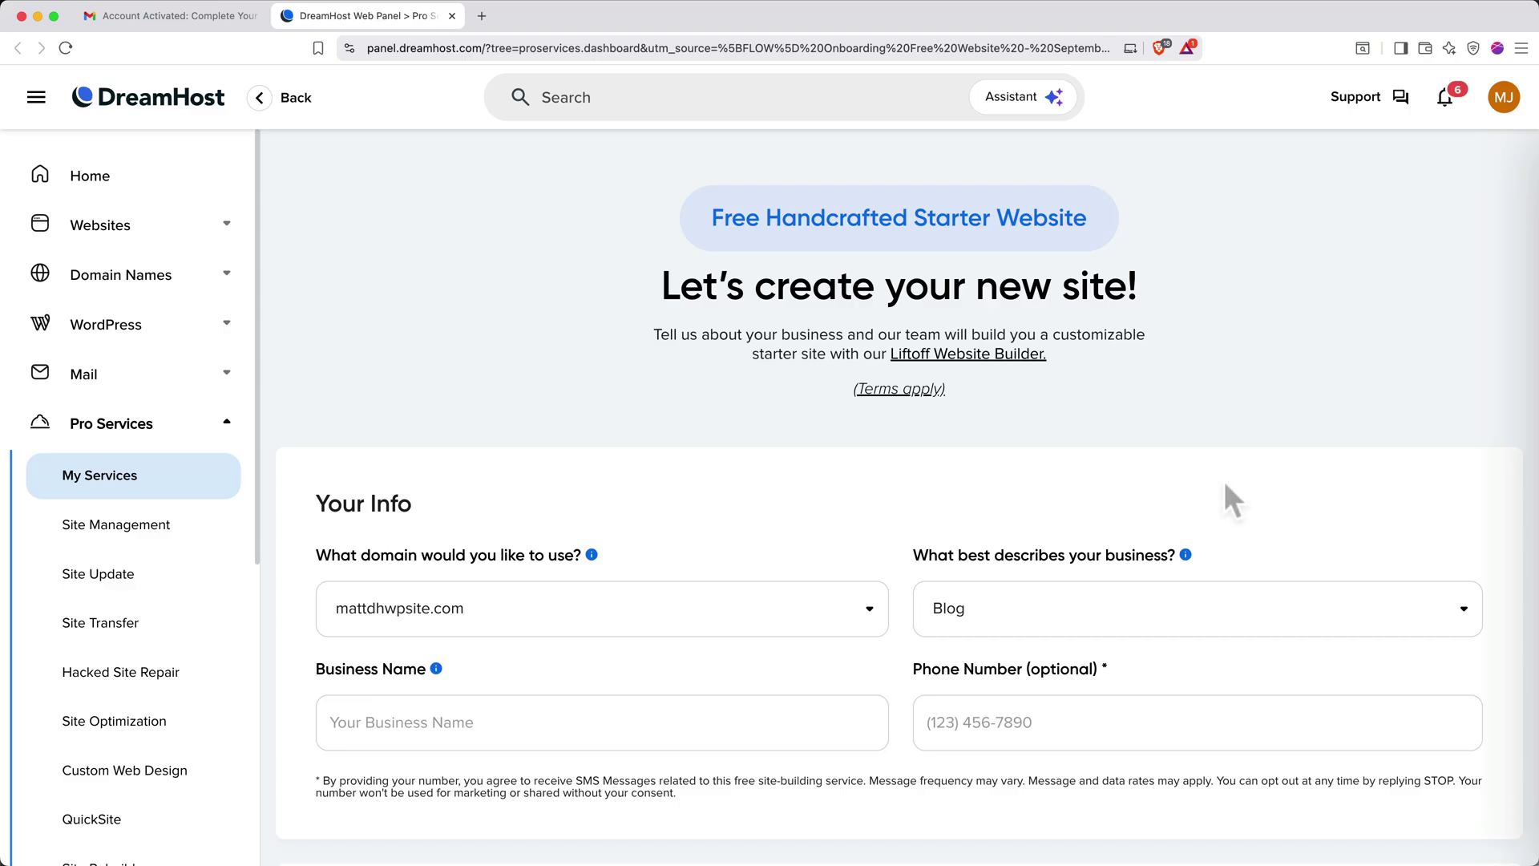
# Under Websites > Manage Websites, open mattdhwpsite.com's dashboard and log in to WordPress
pyautogui.click(148, 229)
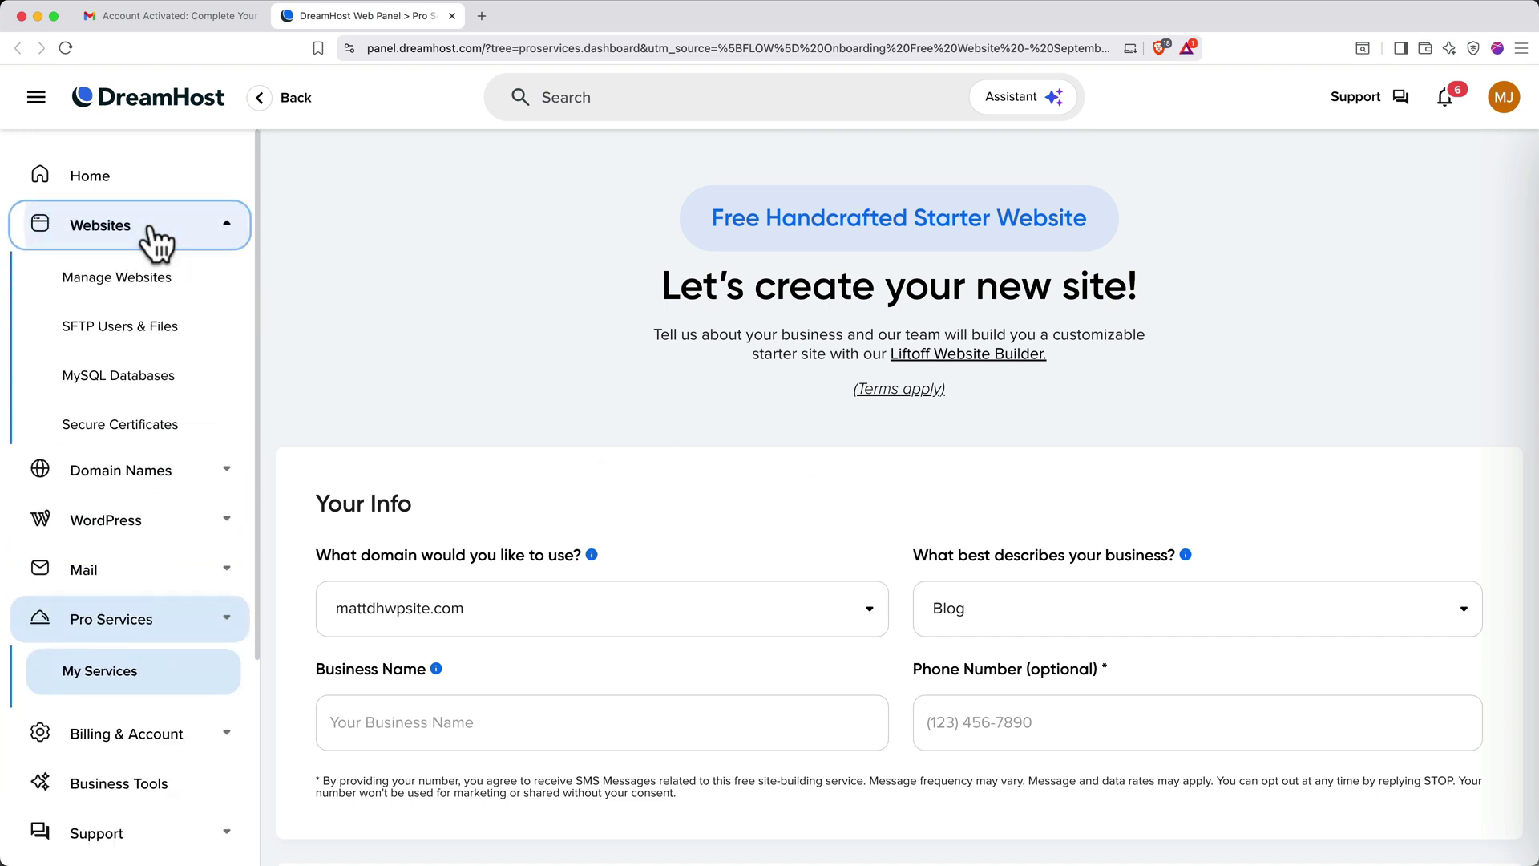
pyautogui.click(143, 287)
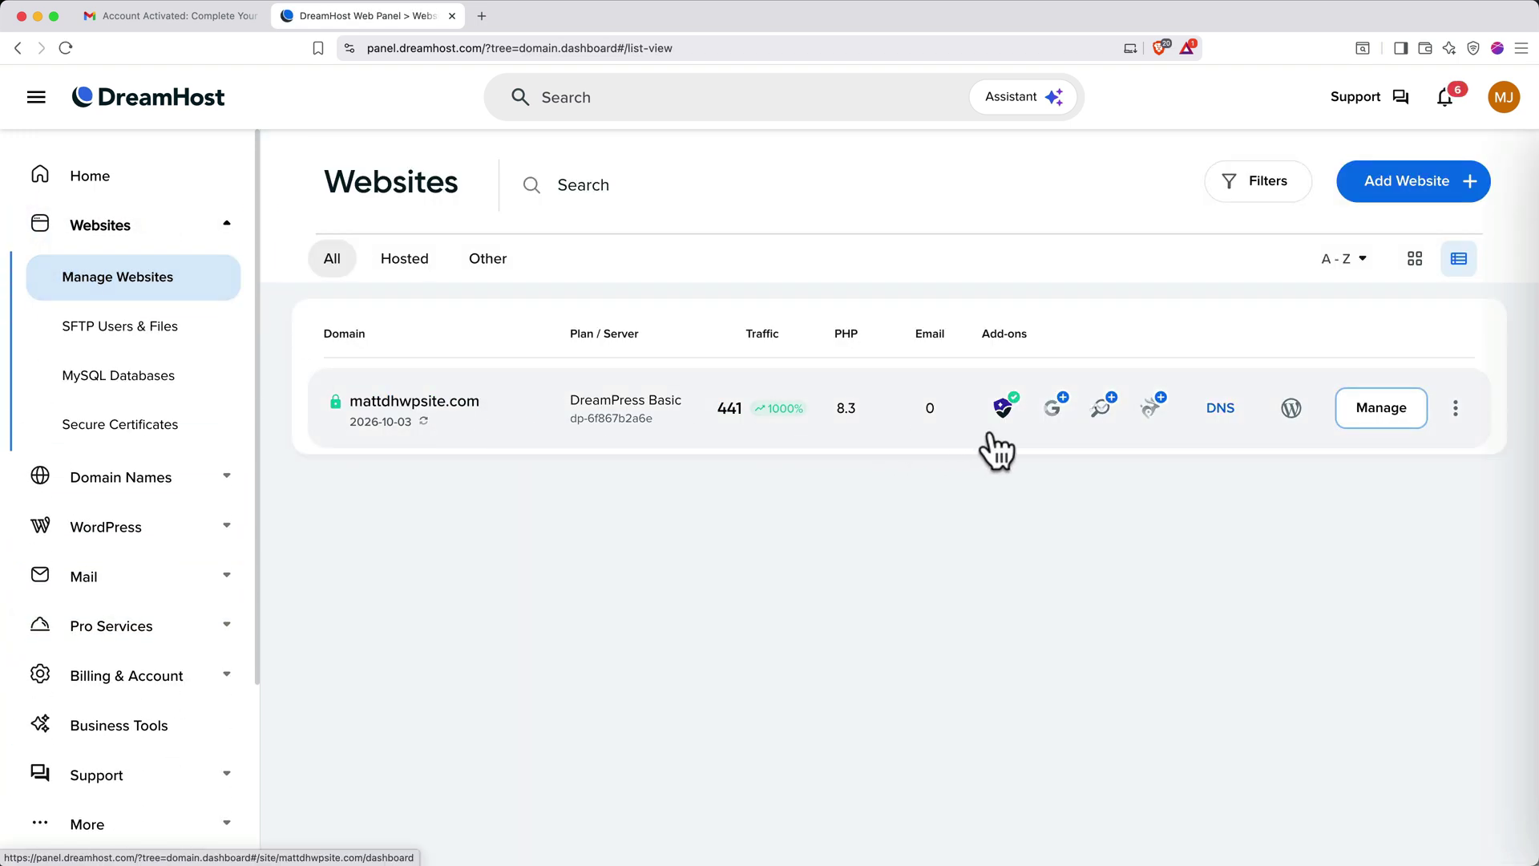
pyautogui.click(1369, 407)
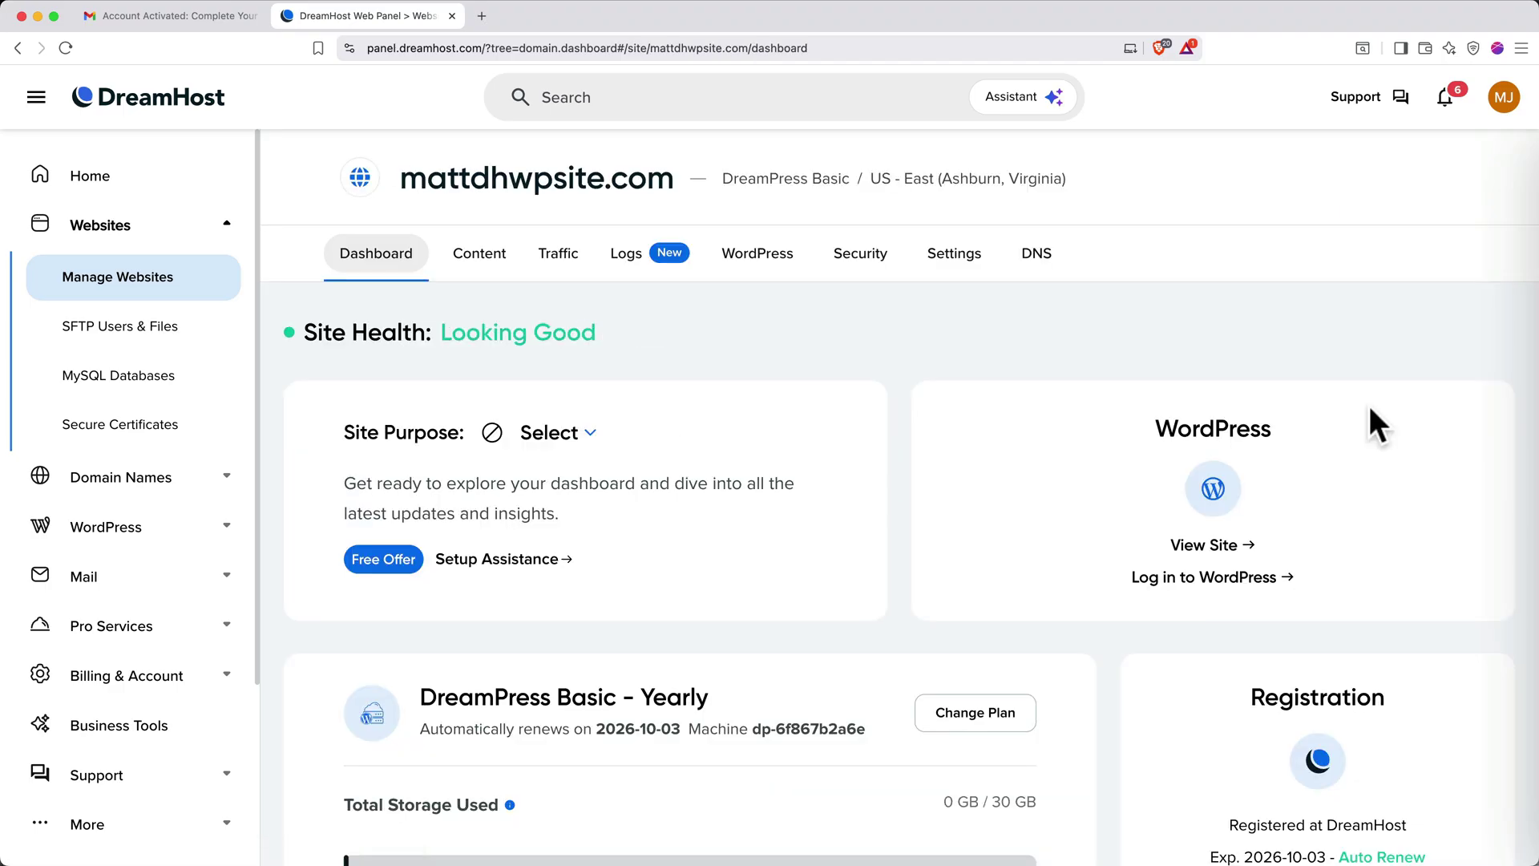
pyautogui.click(1255, 591)
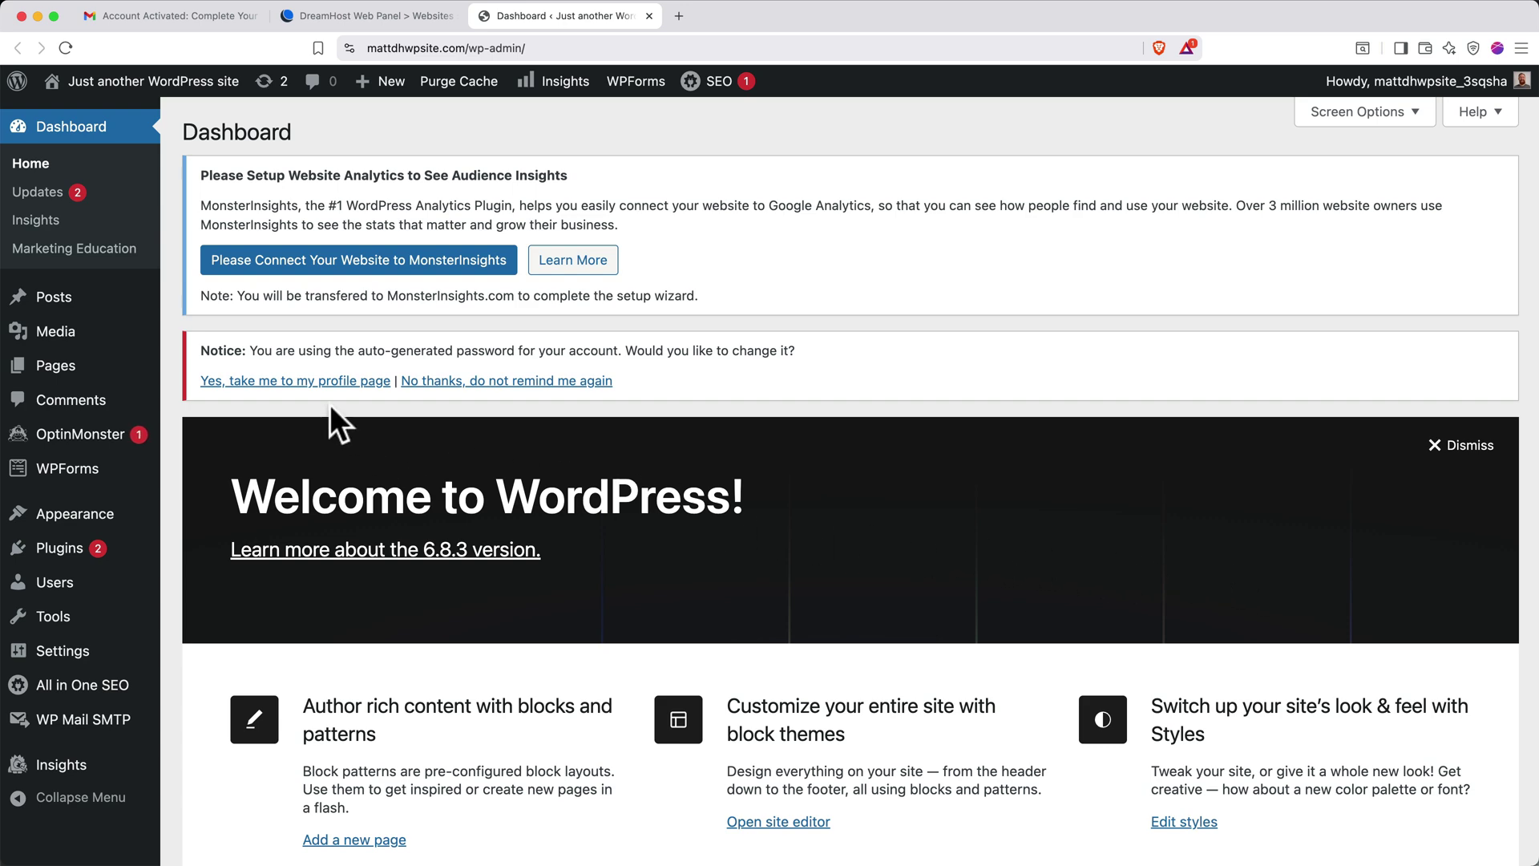
# On the Profile page, replace the generated password with a custom strong one and update the profile
pyautogui.click(315, 382)
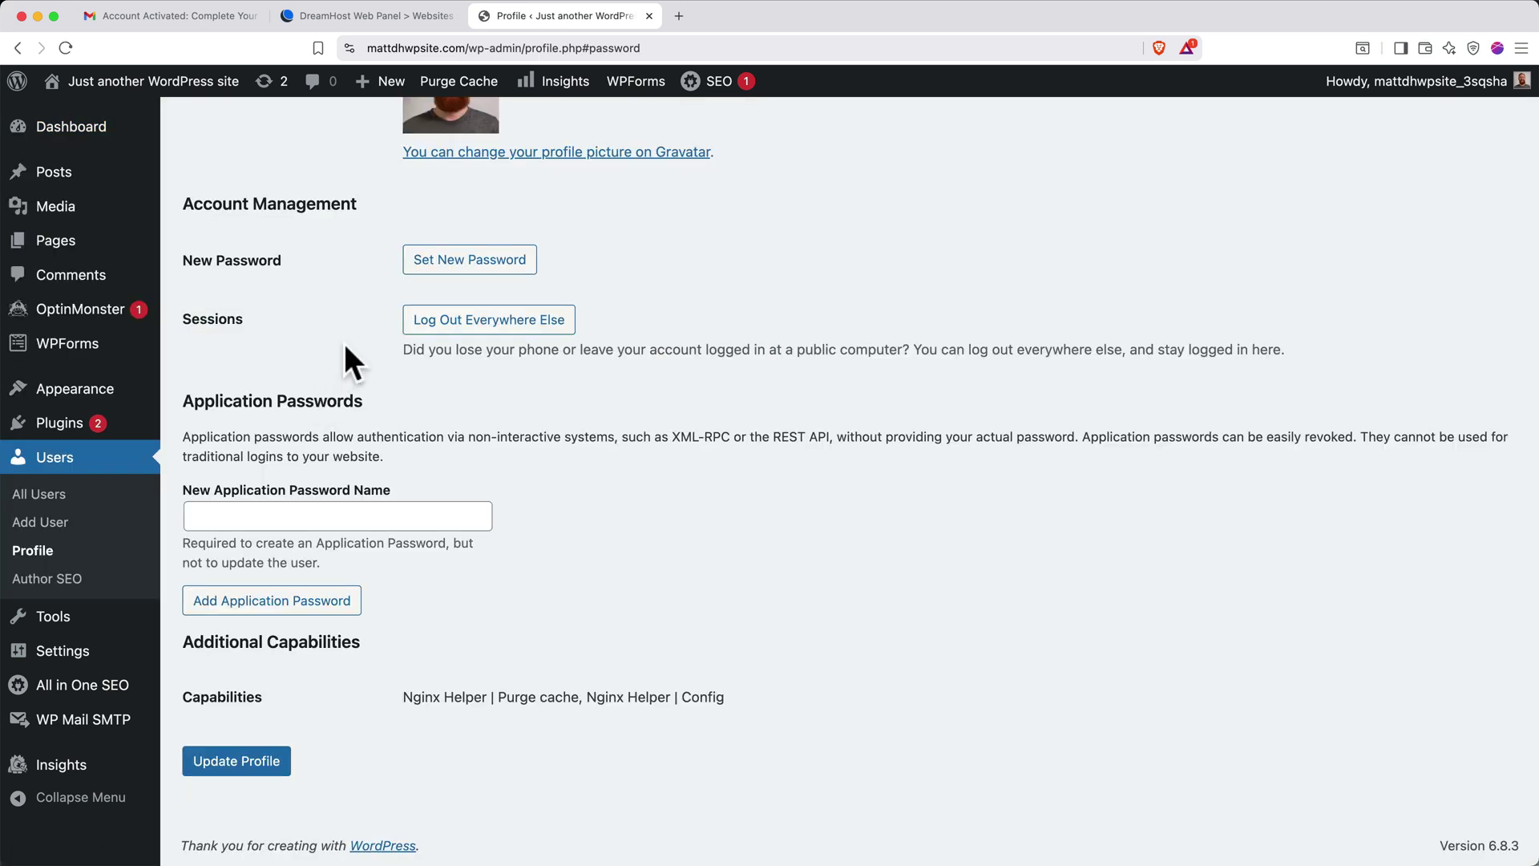
pyautogui.click(420, 272)
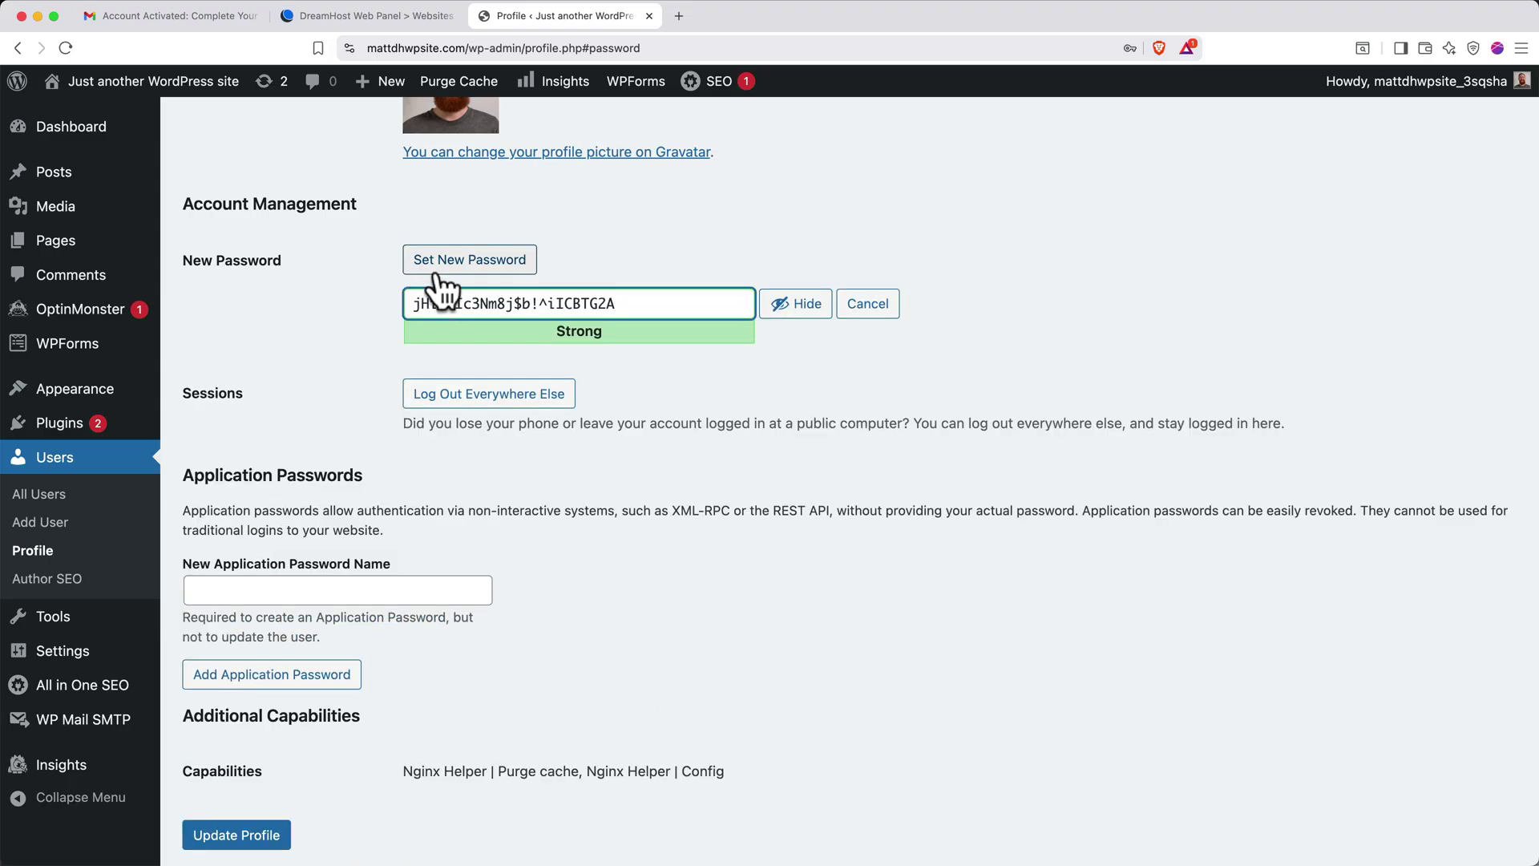
pyautogui.hotkey('ctrl', 'a')
pyautogui.press('BackSpace')
pyautogui.write('•••••••••••••••••')
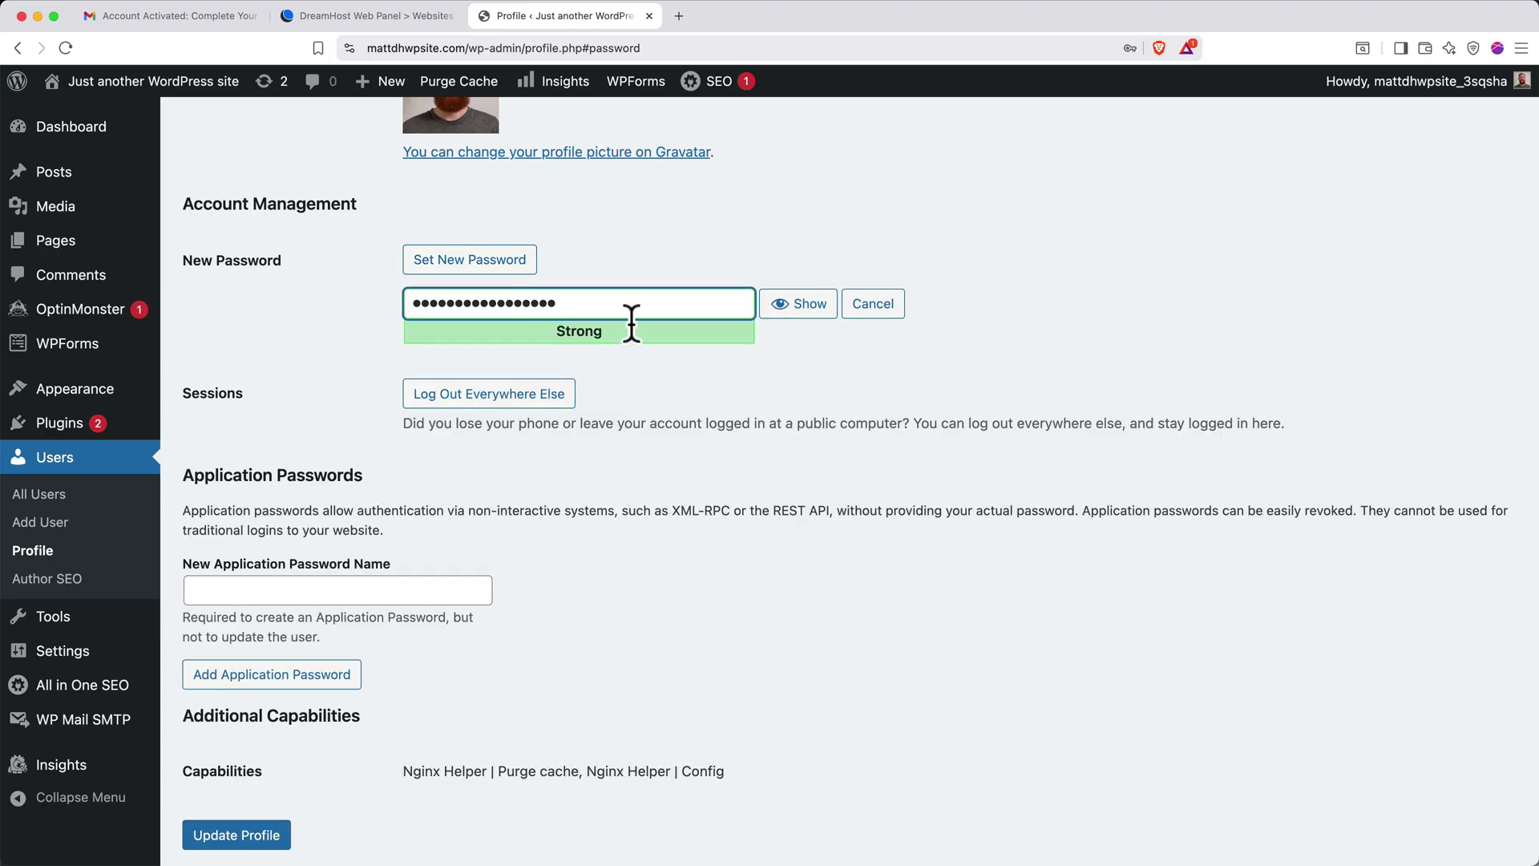
pyautogui.click(240, 833)
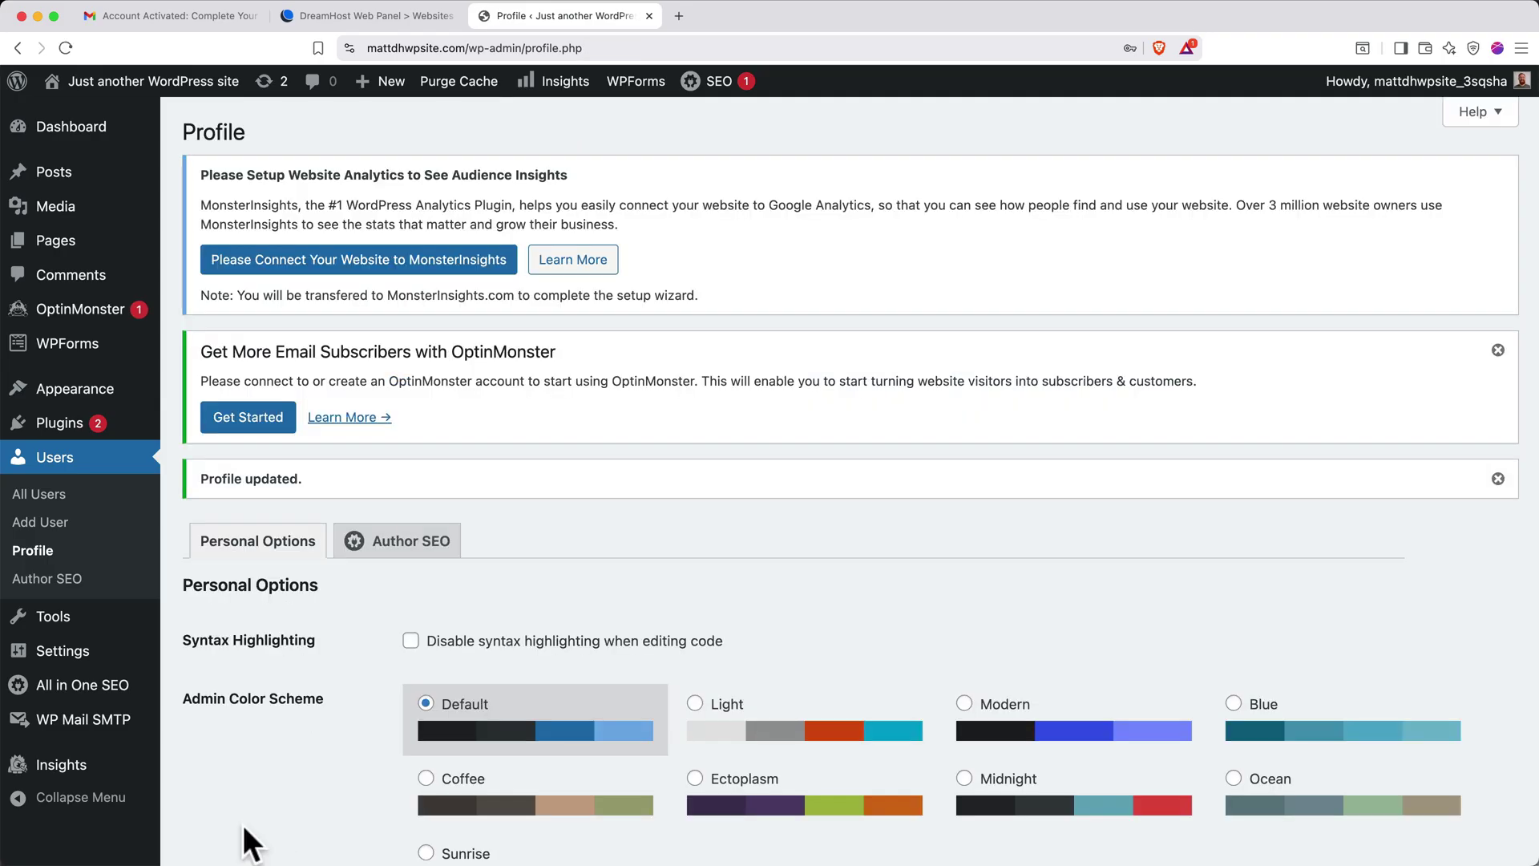
# Close the Gmail and DreamHost tabs and log out of WordPress
pyautogui.click(258, 15)
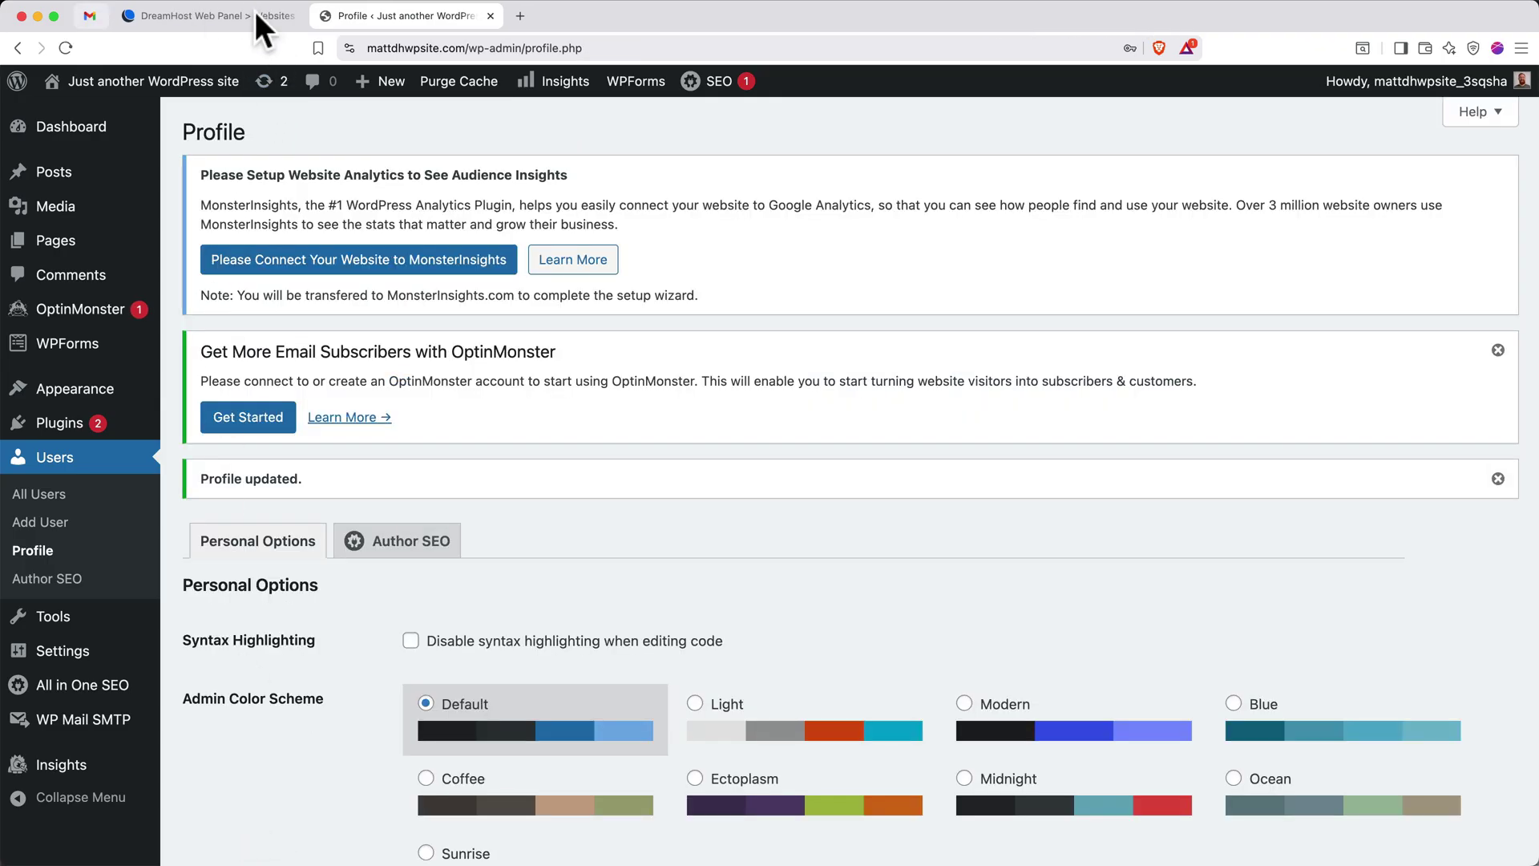
pyautogui.click(254, 12)
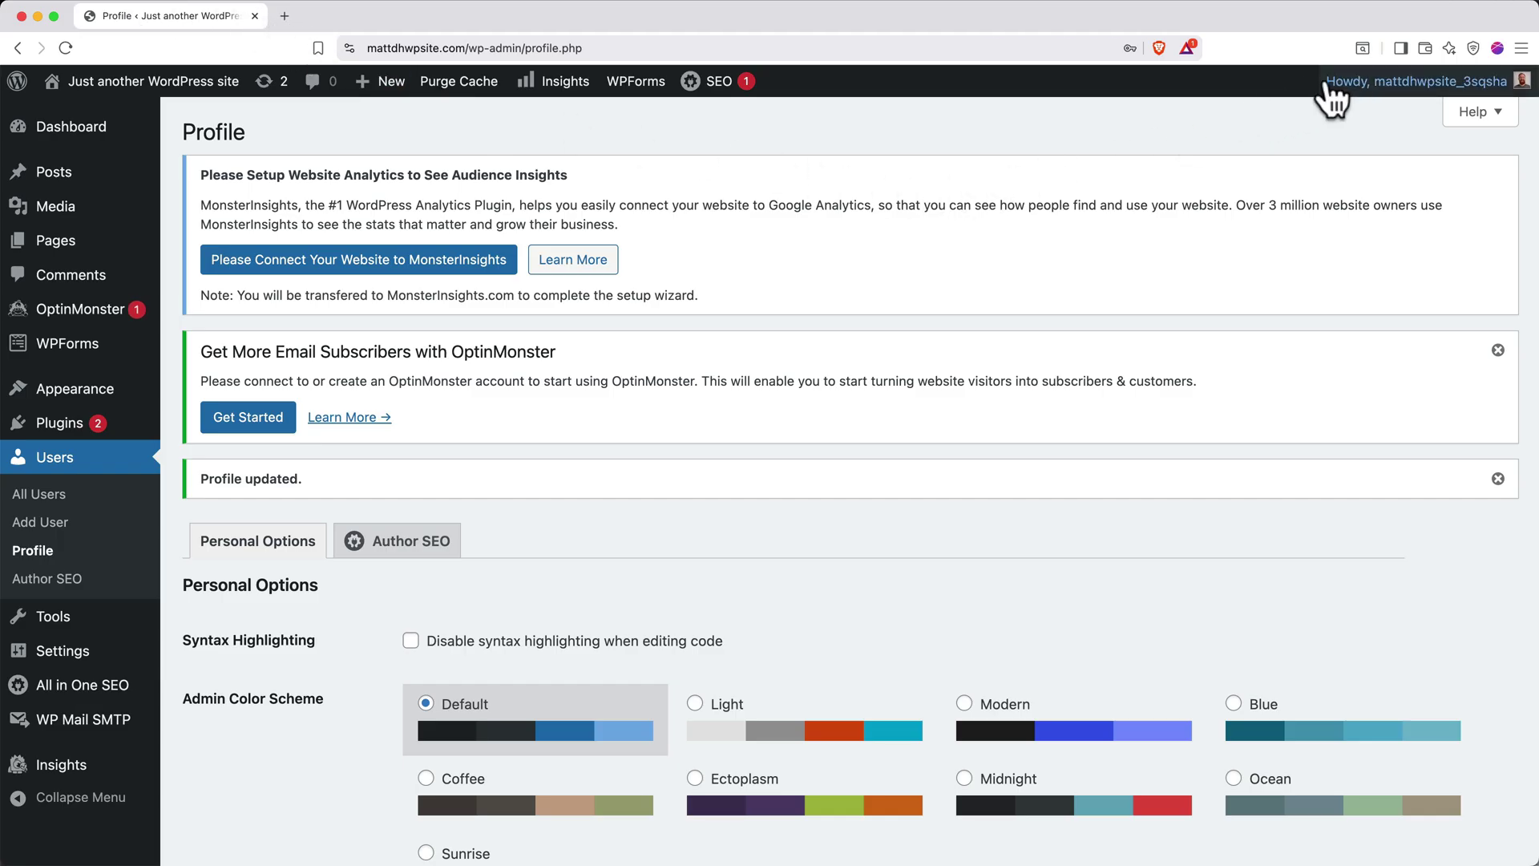
pyautogui.moveTo(1362, 83)
pyautogui.click(1392, 176)
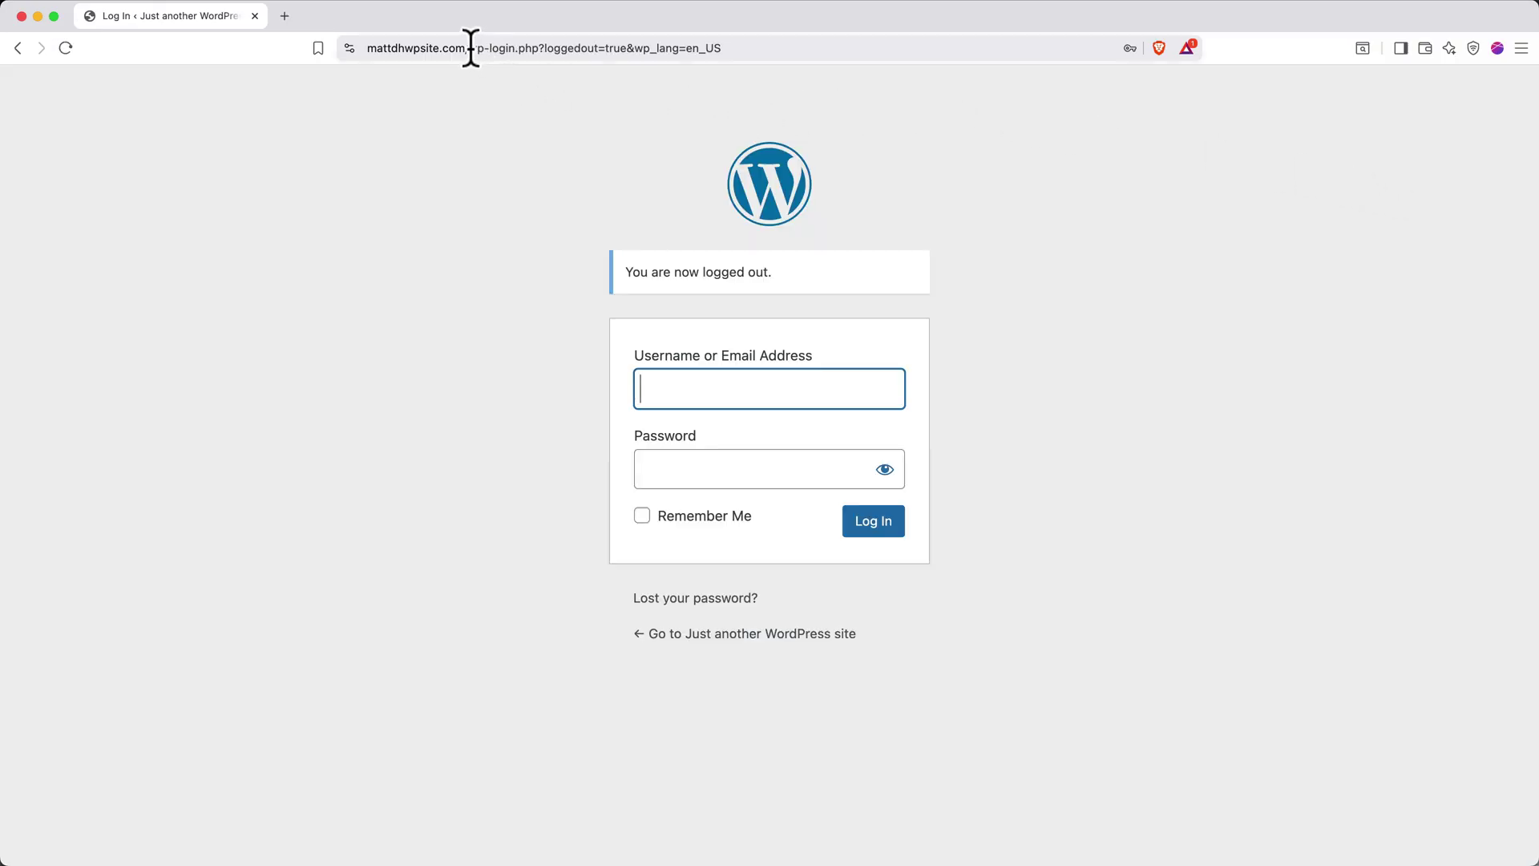
# Go to the site's /wp-admin and log in with the account e-mail and new password, Remember Me ticked
pyautogui.moveTo(468, 48); pyautogui.dragTo(749, 48)
pyautogui.press('BackSpace')
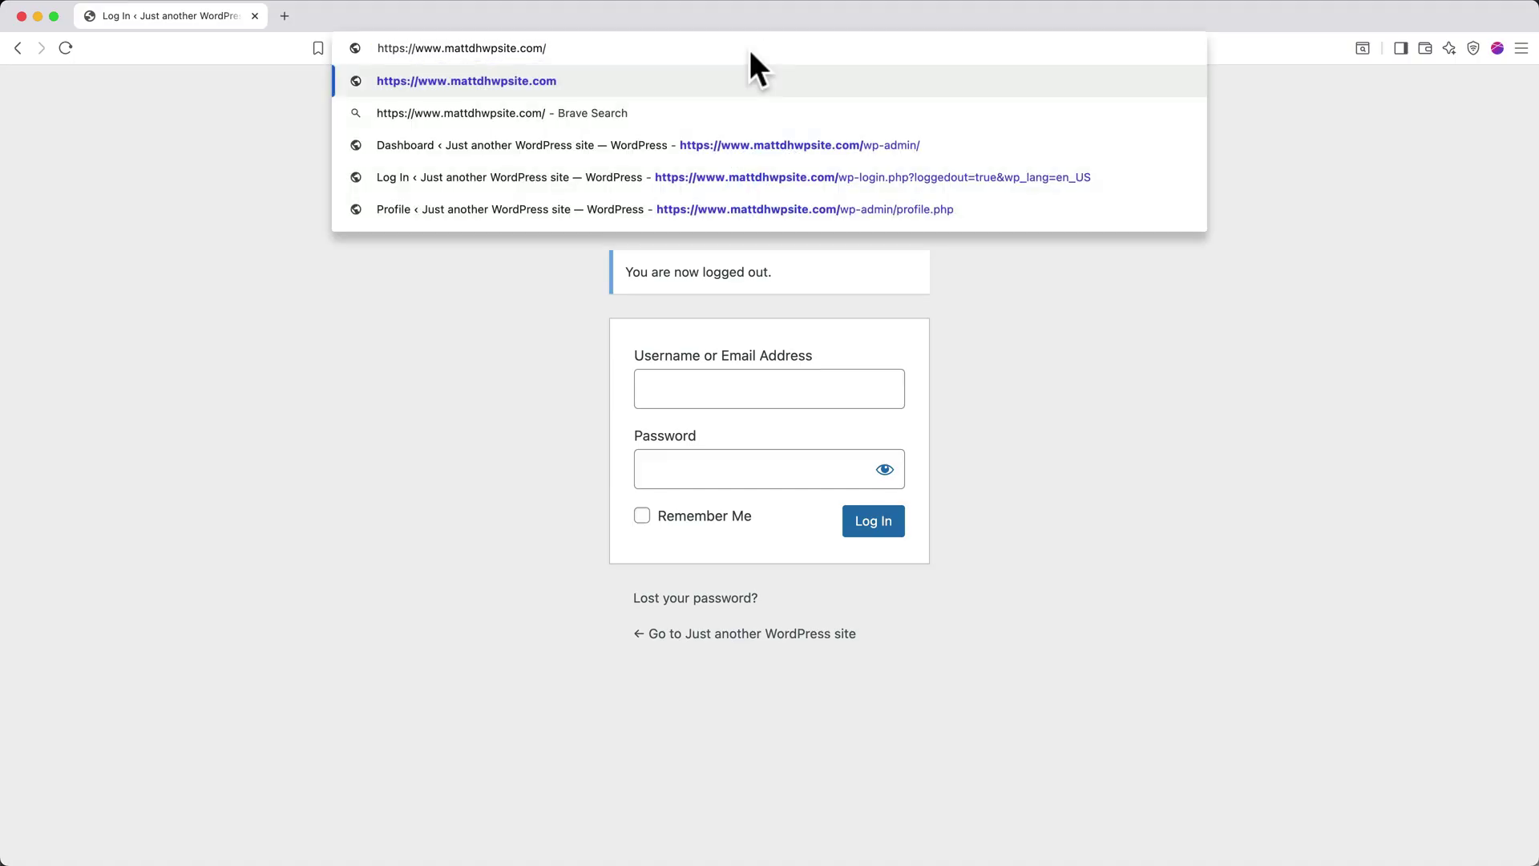
pyautogui.write('wp-a')
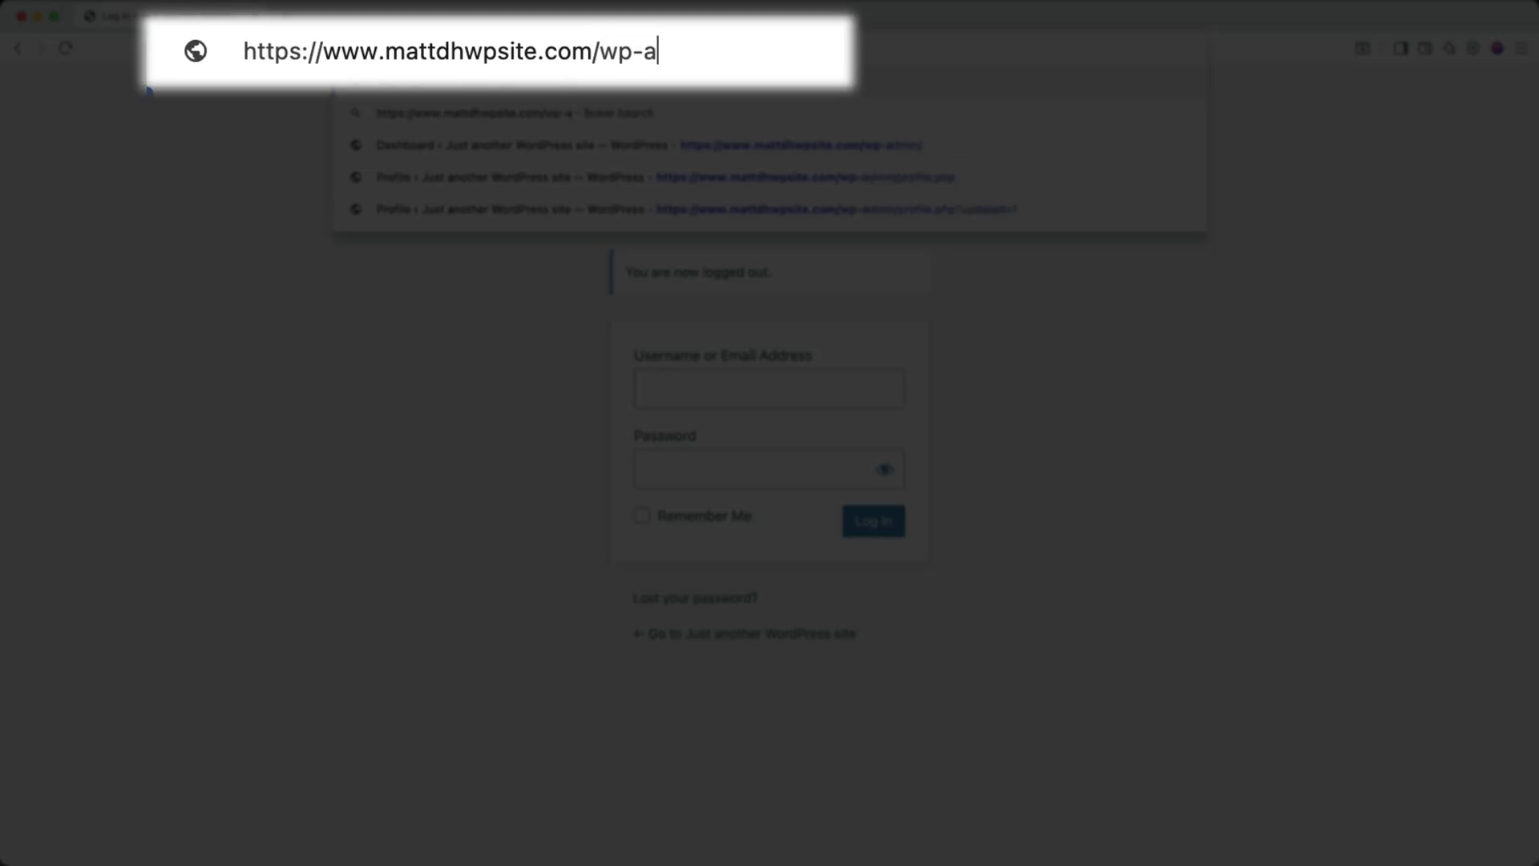
pyautogui.write('dmin')
pyautogui.press('Return')
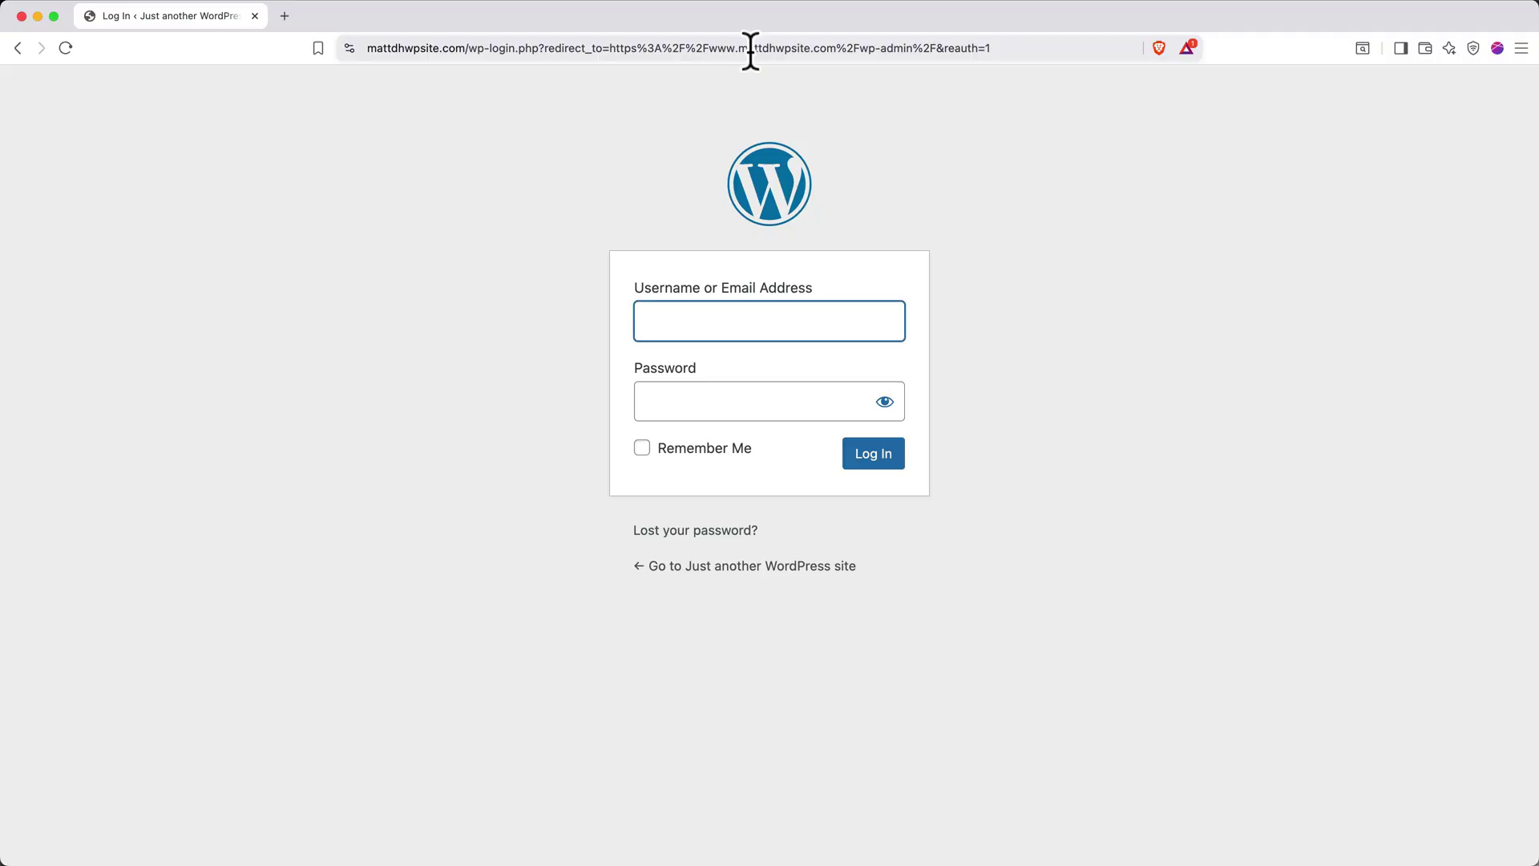
pyautogui.press('Tab')
pyautogui.write('••••••••••••••••••')
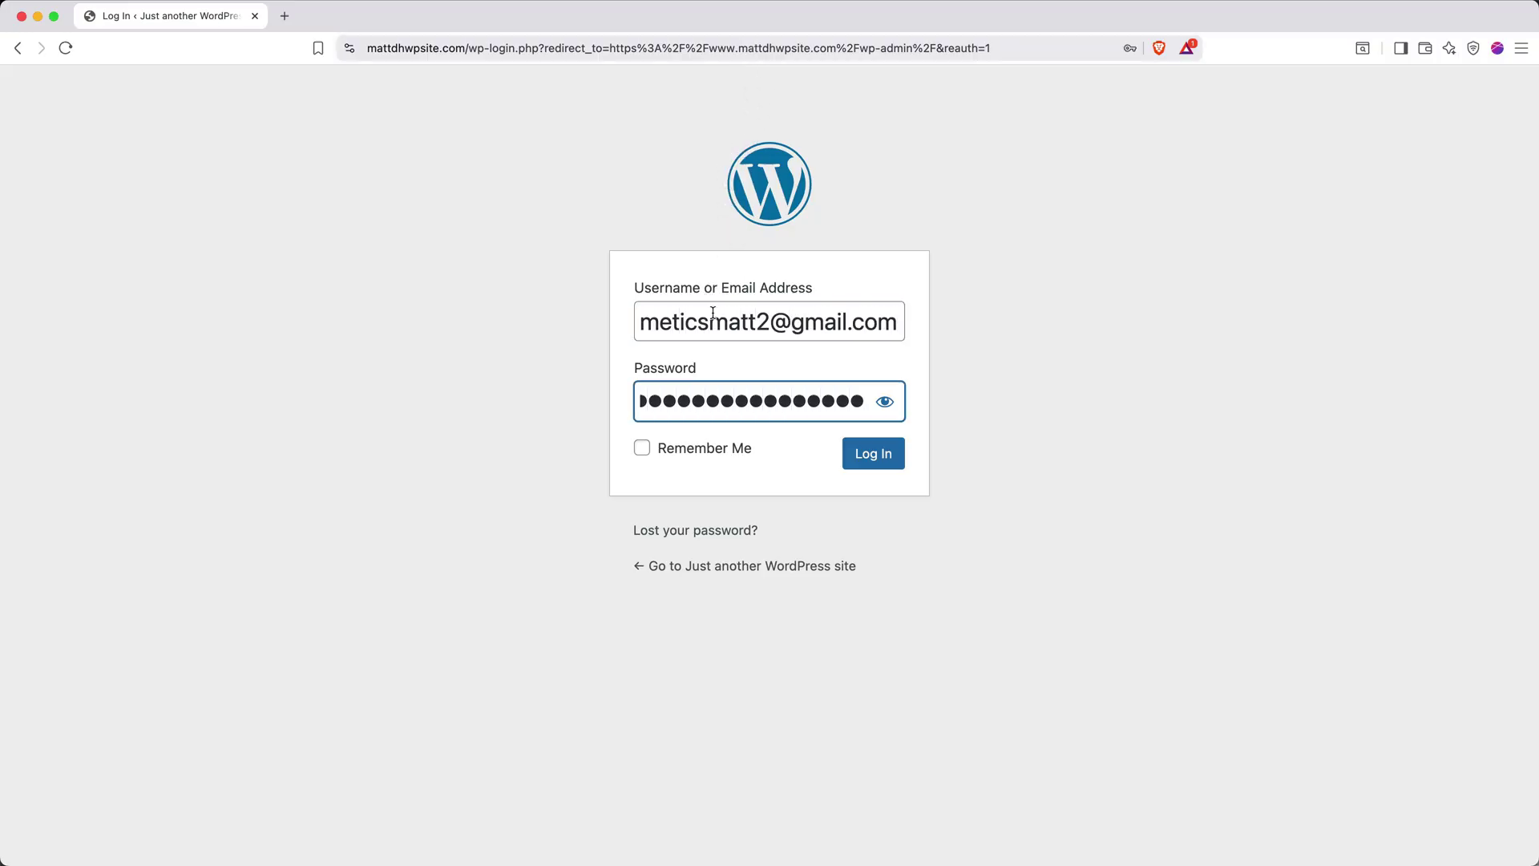
pyautogui.click(642, 448)
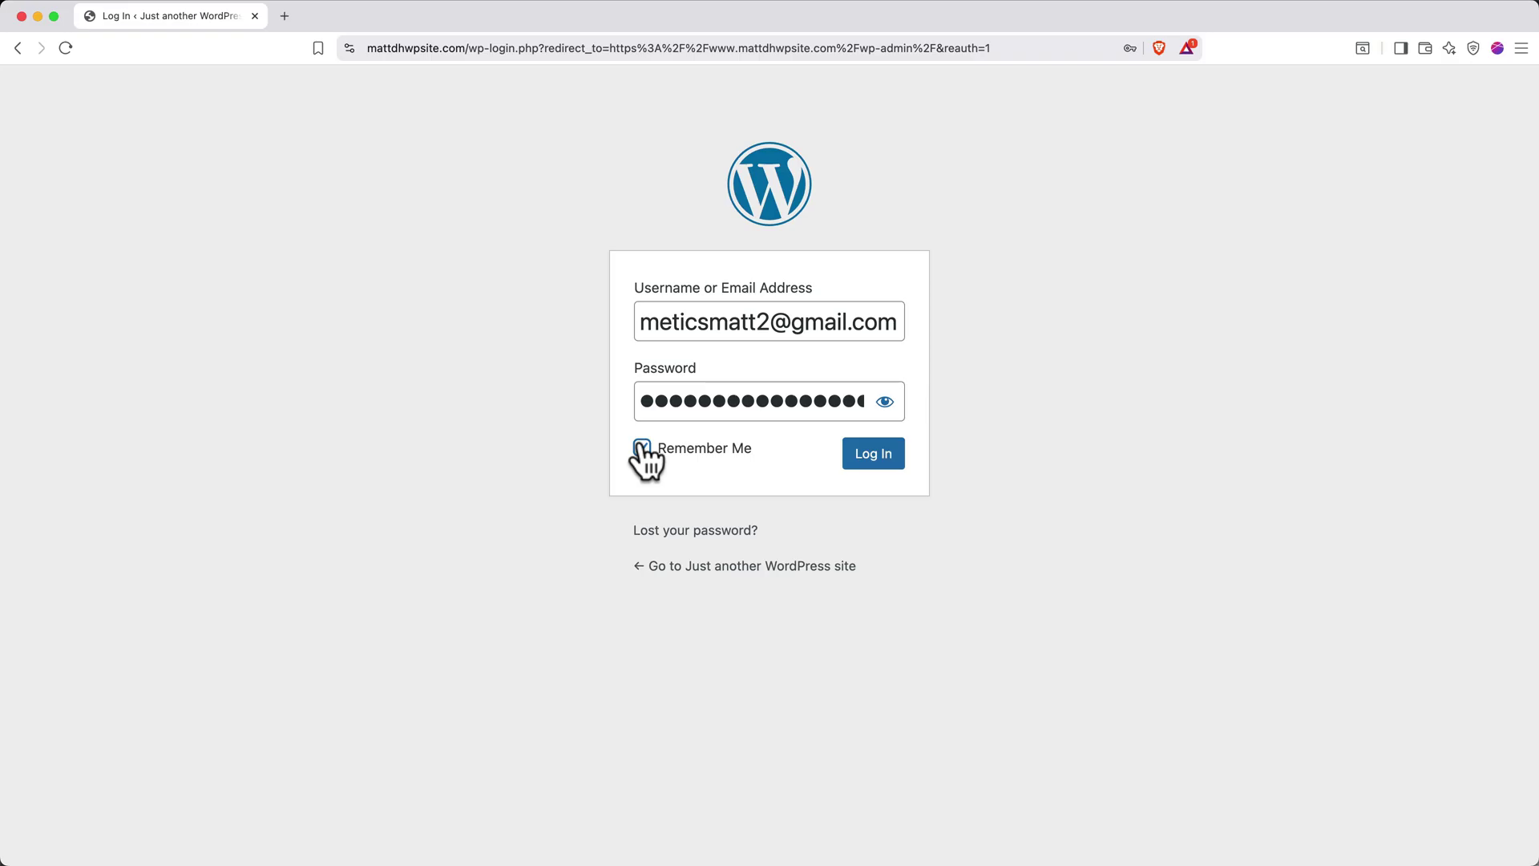
pyautogui.click(868, 461)
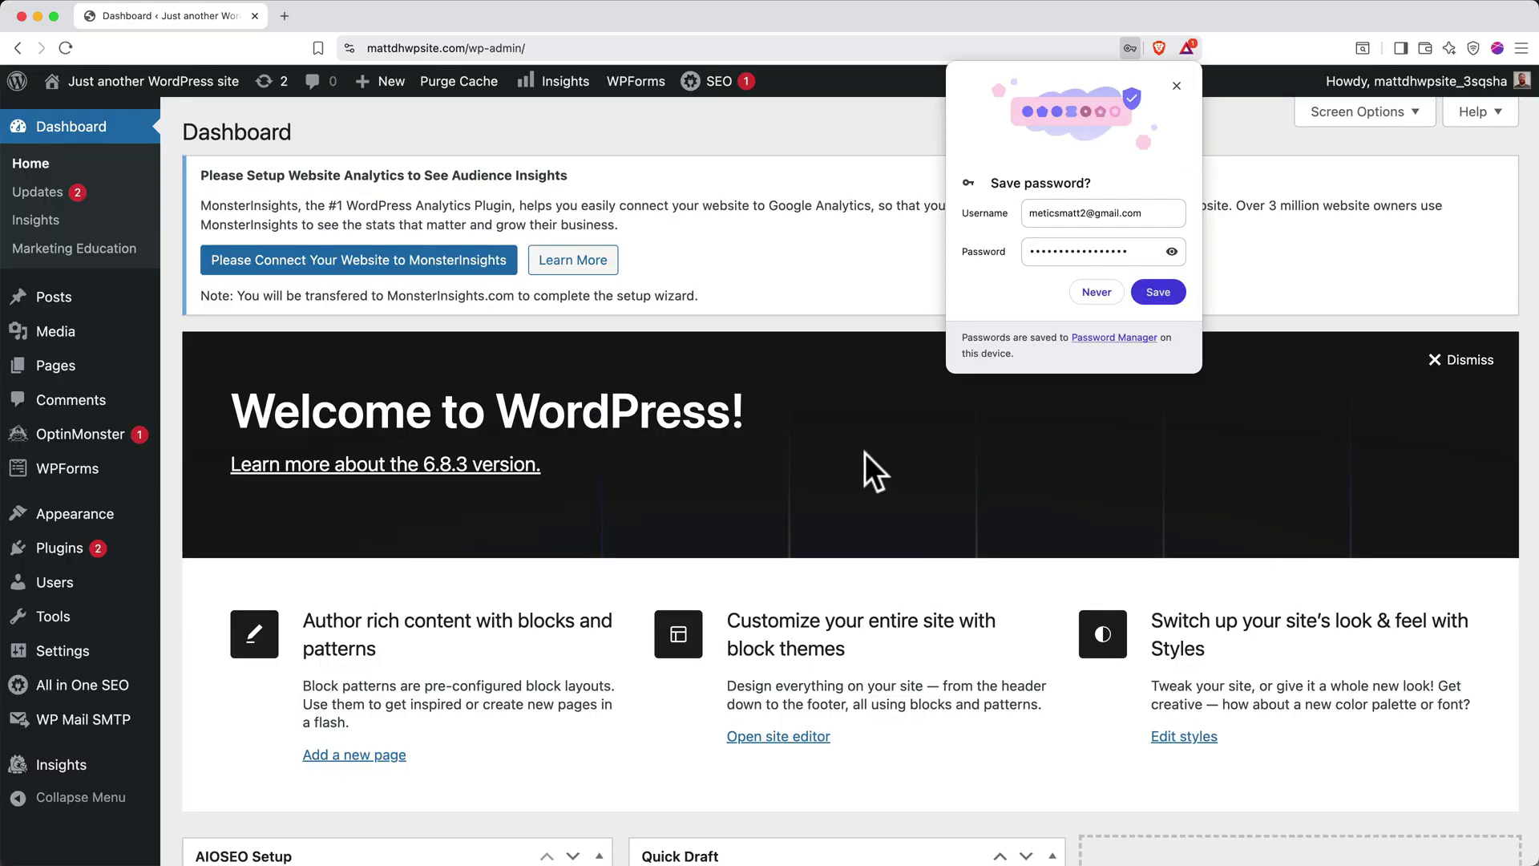
# Save the login in the browser's password manager and dismiss the Welcome to WordPress panel
pyautogui.click(1138, 293)
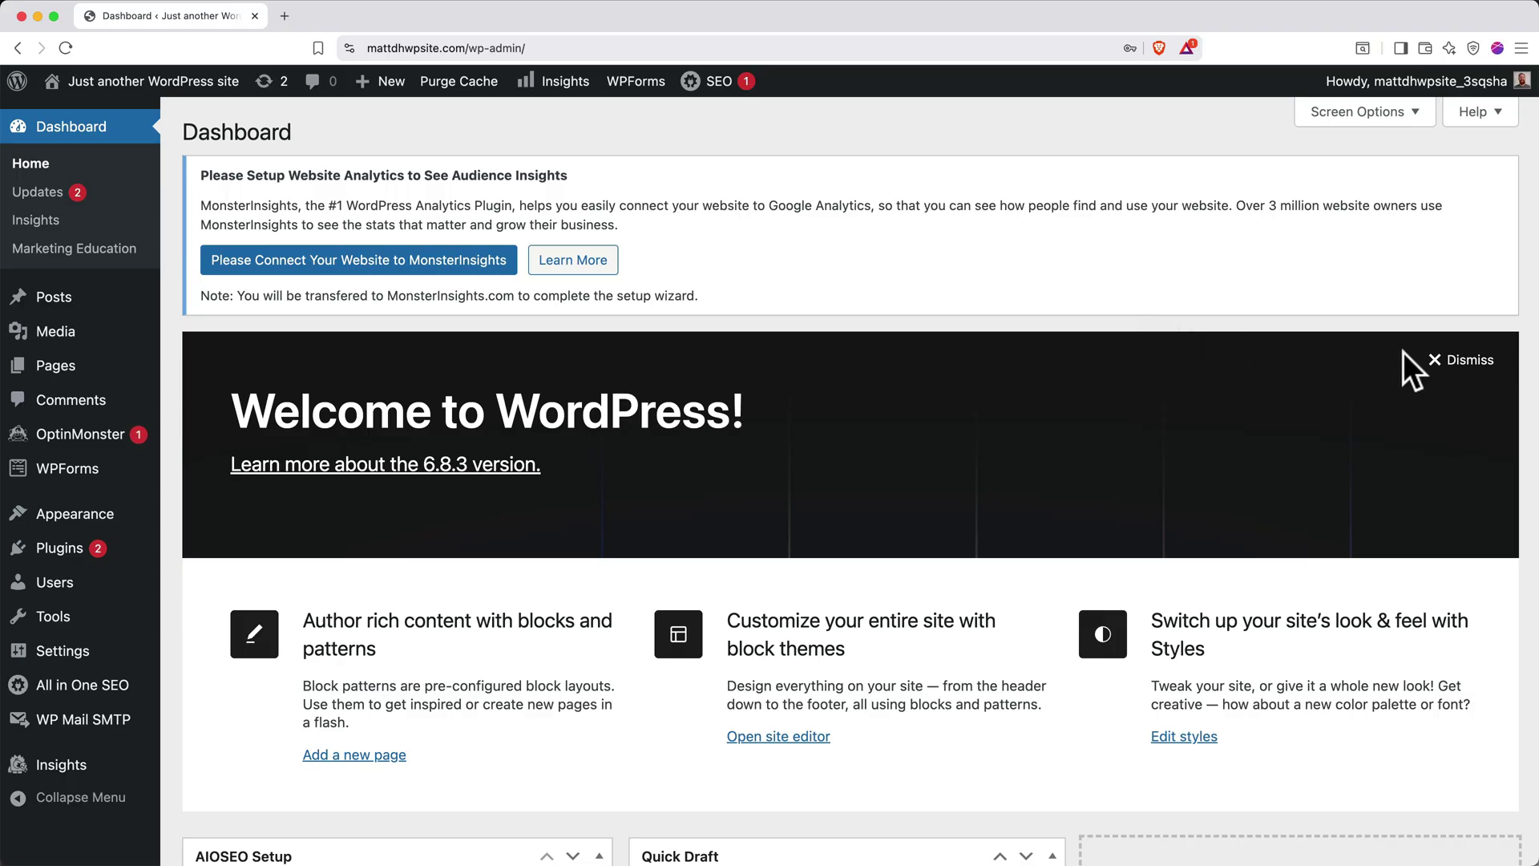
pyautogui.click(1435, 360)
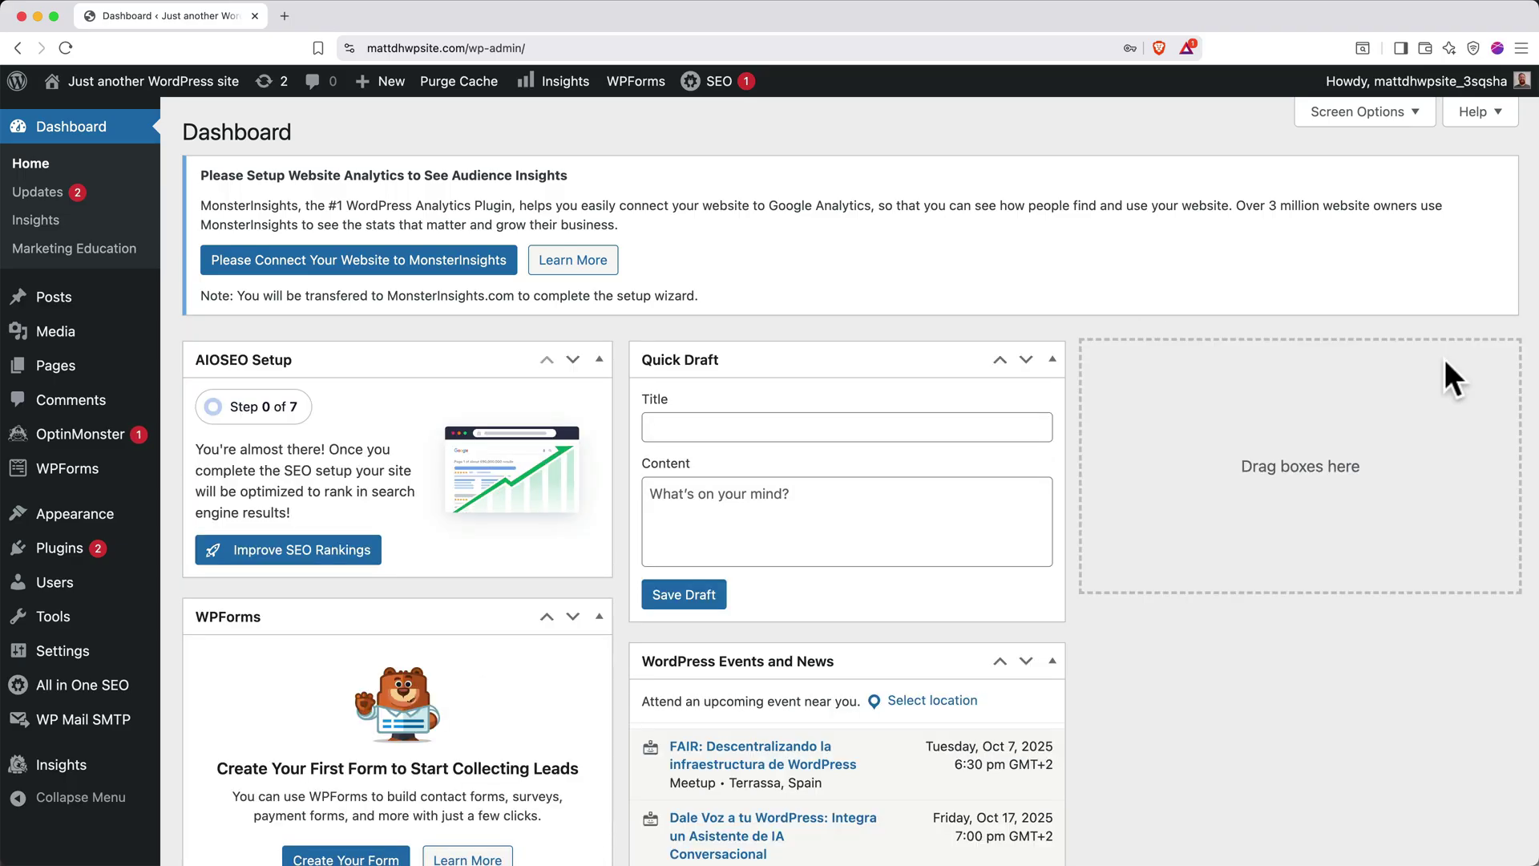
pyautogui.click(1359, 114)
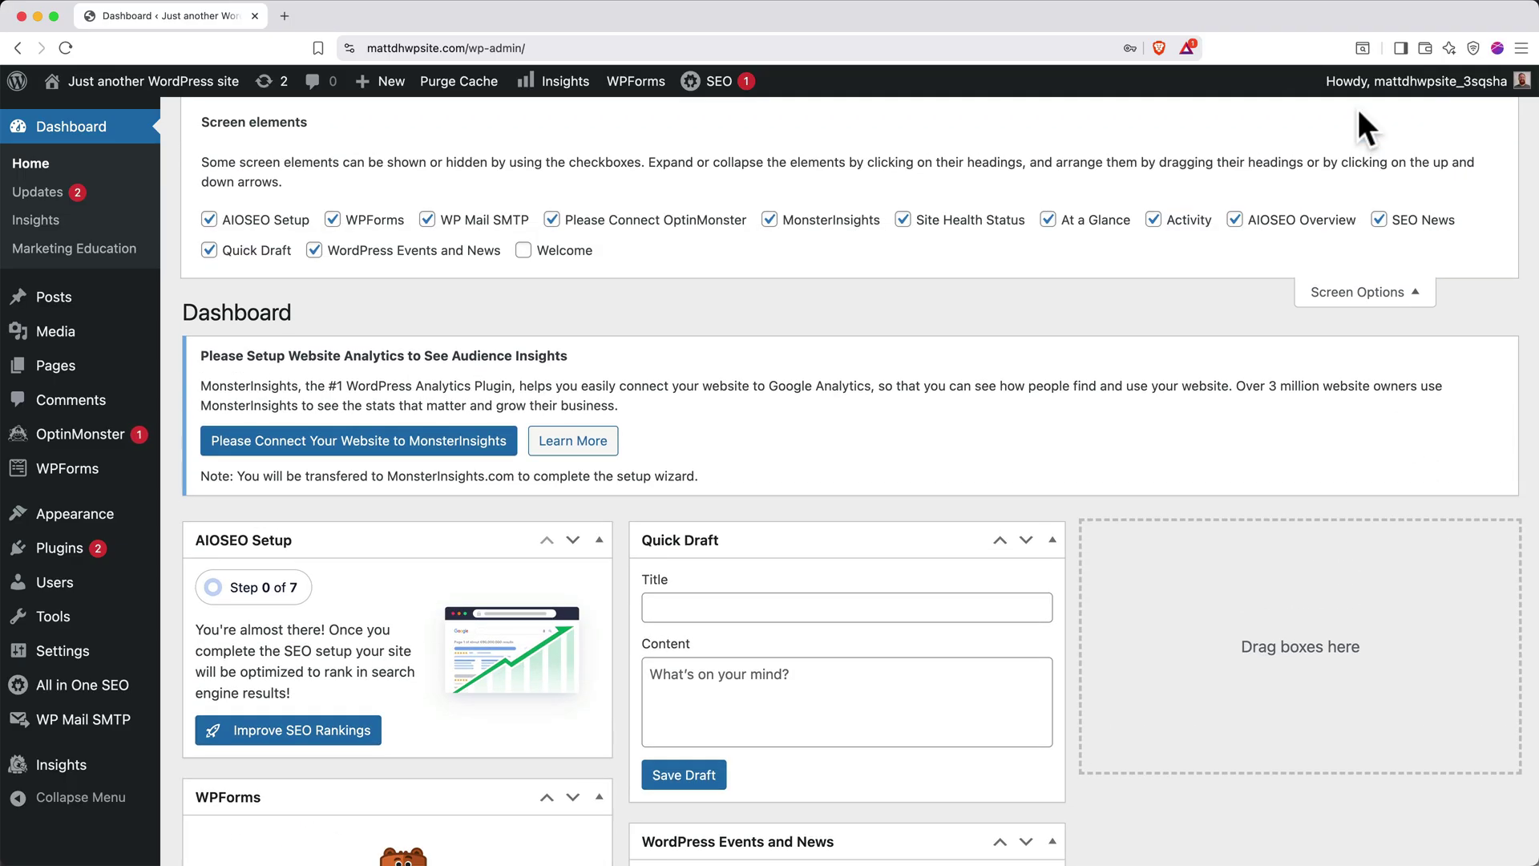
# Hide all twelve dashboard widgets, from AIOSEO Setup through WordPress Events and News
pyautogui.click(208, 219)
pyautogui.click(332, 218)
pyautogui.click(427, 219)
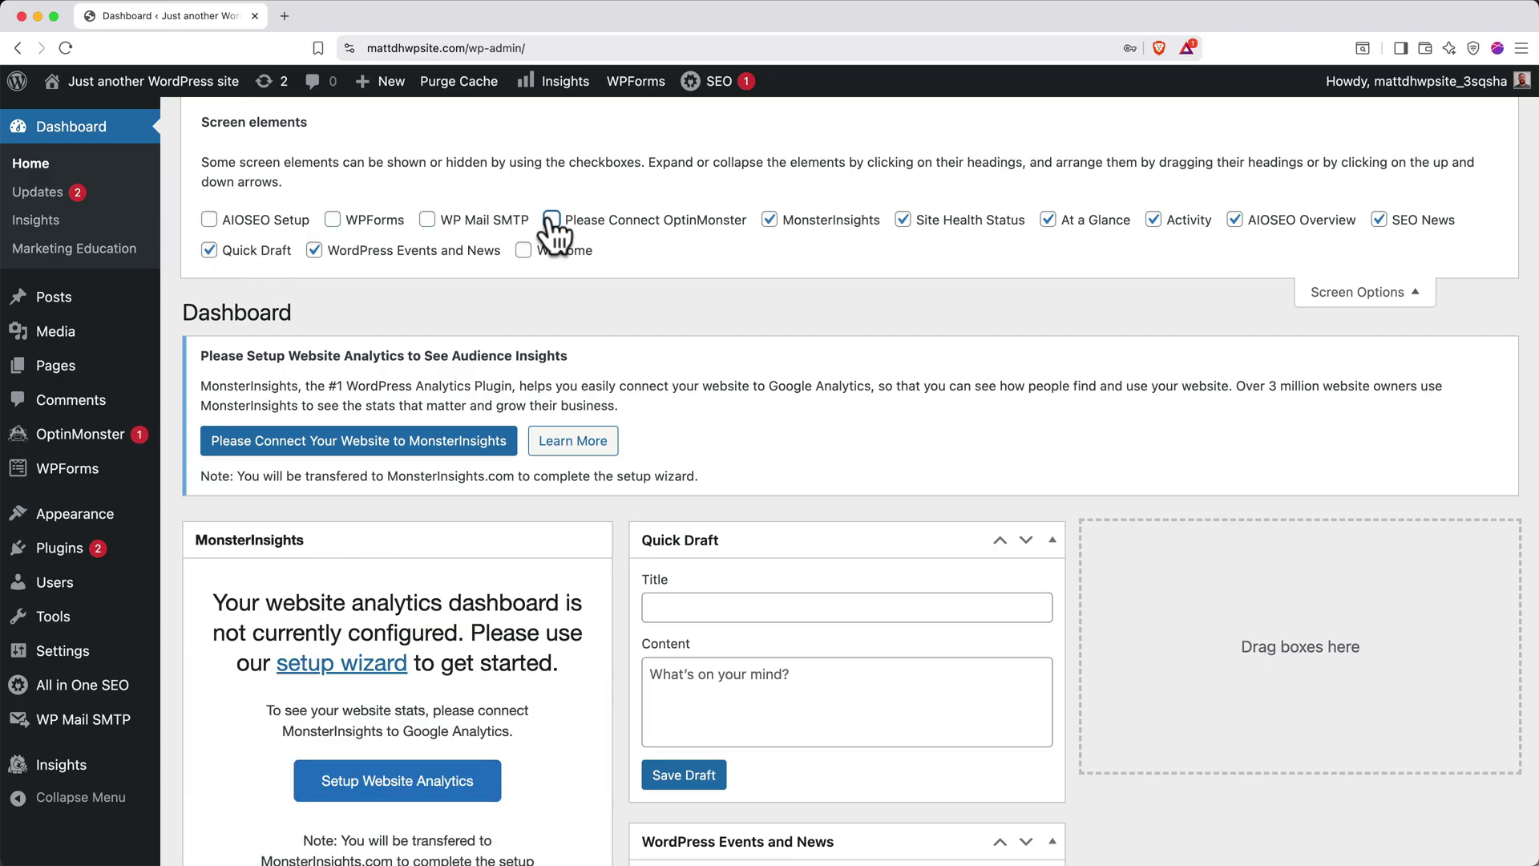
pyautogui.click(551, 218)
pyautogui.click(800, 221)
pyautogui.click(902, 219)
pyautogui.click(1047, 219)
pyautogui.click(1153, 219)
pyautogui.click(1234, 219)
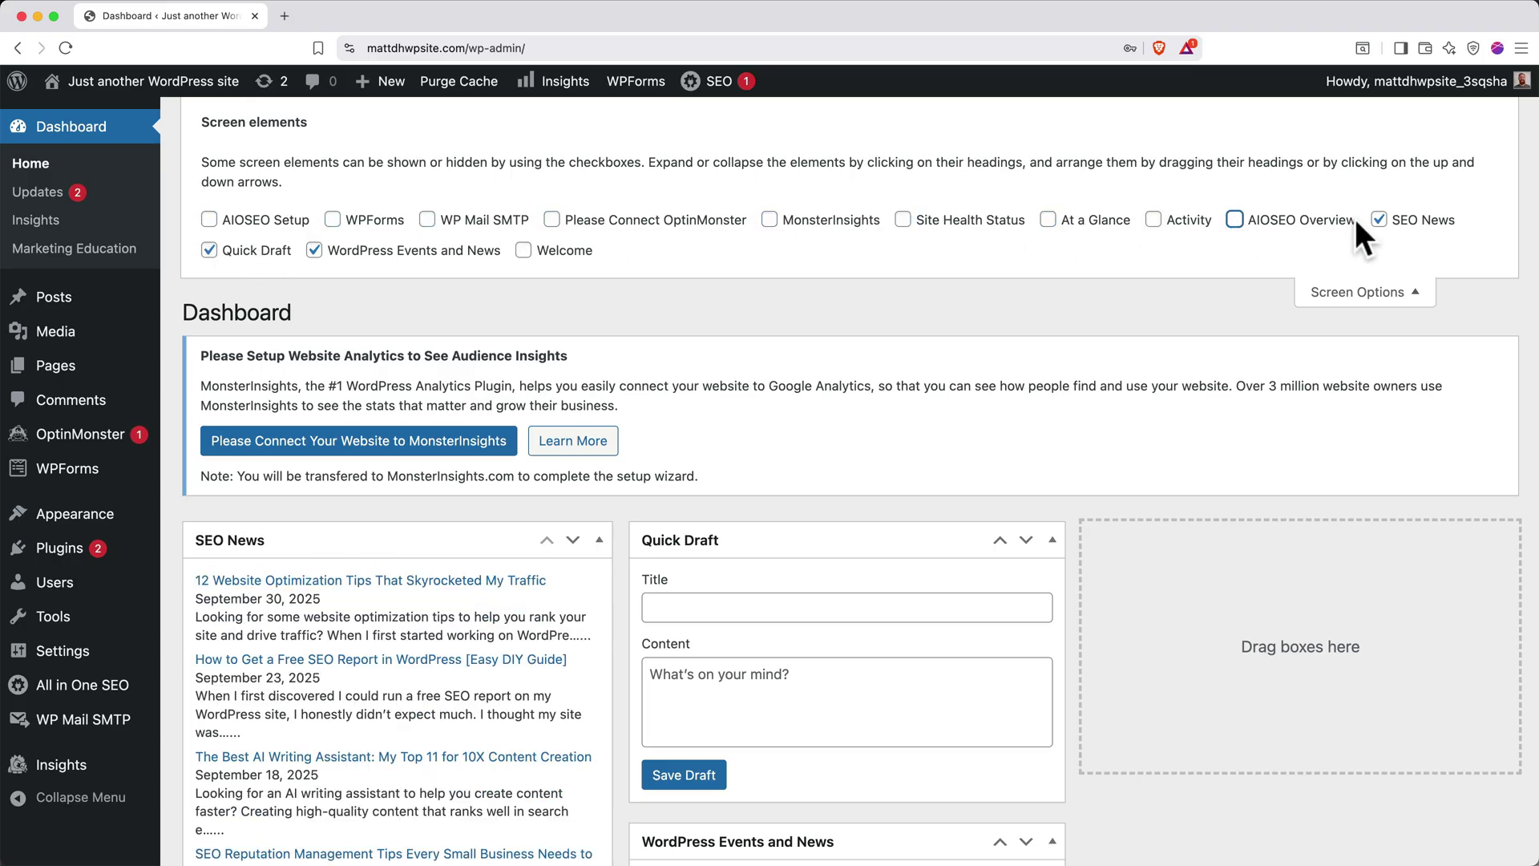
pyautogui.click(1379, 219)
pyautogui.click(208, 249)
pyautogui.click(314, 249)
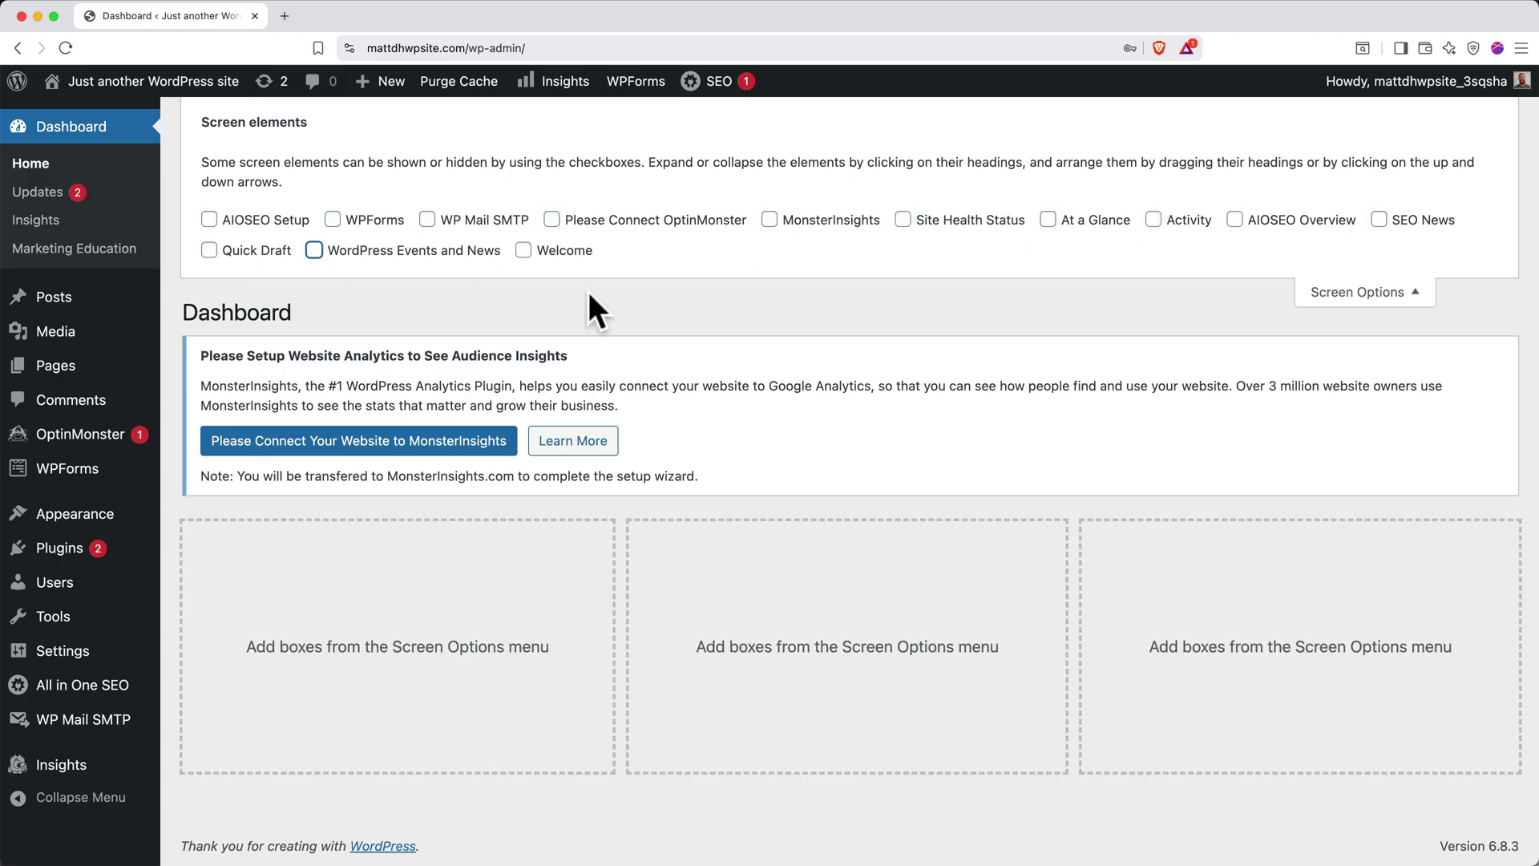
pyautogui.click(1328, 297)
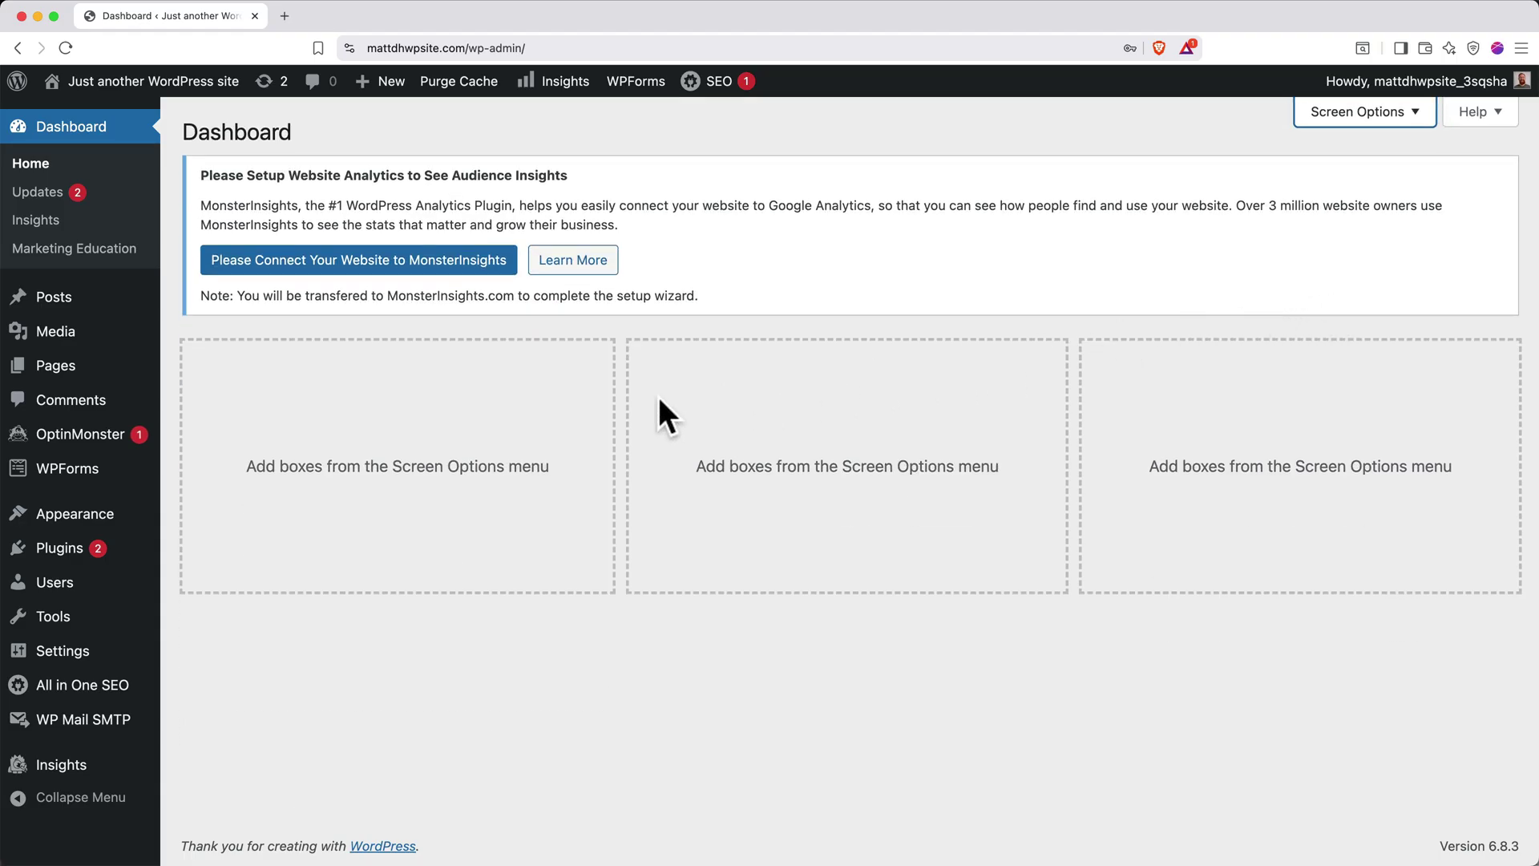
# Close the OptinMonster notice and bulk-deactivate every plugin in the installed Plugins list
pyautogui.click(104, 553)
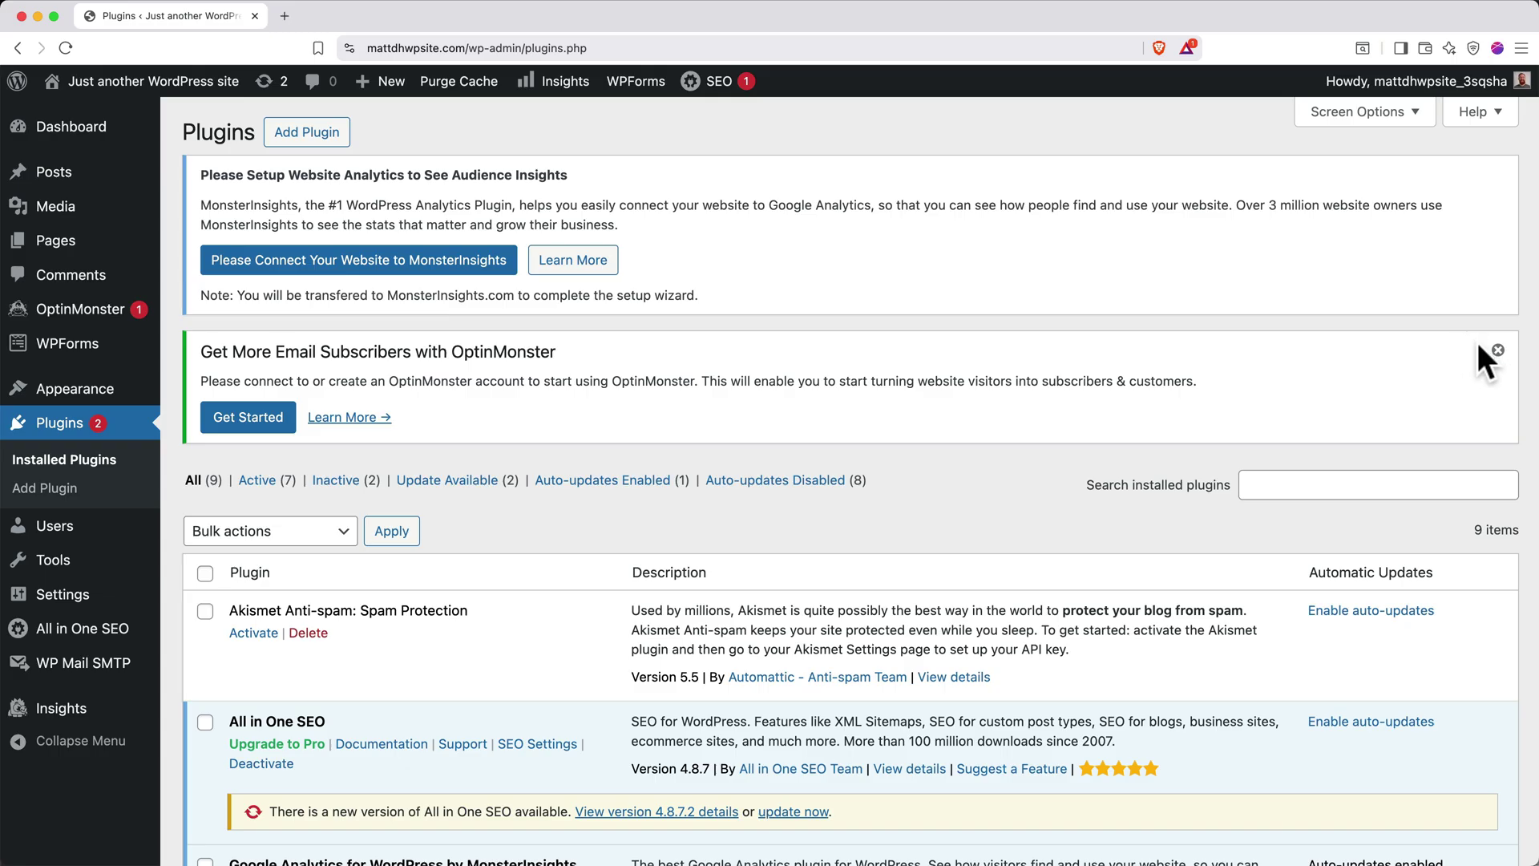
pyautogui.click(1497, 350)
pyautogui.scroll(-5, 1493, 348)
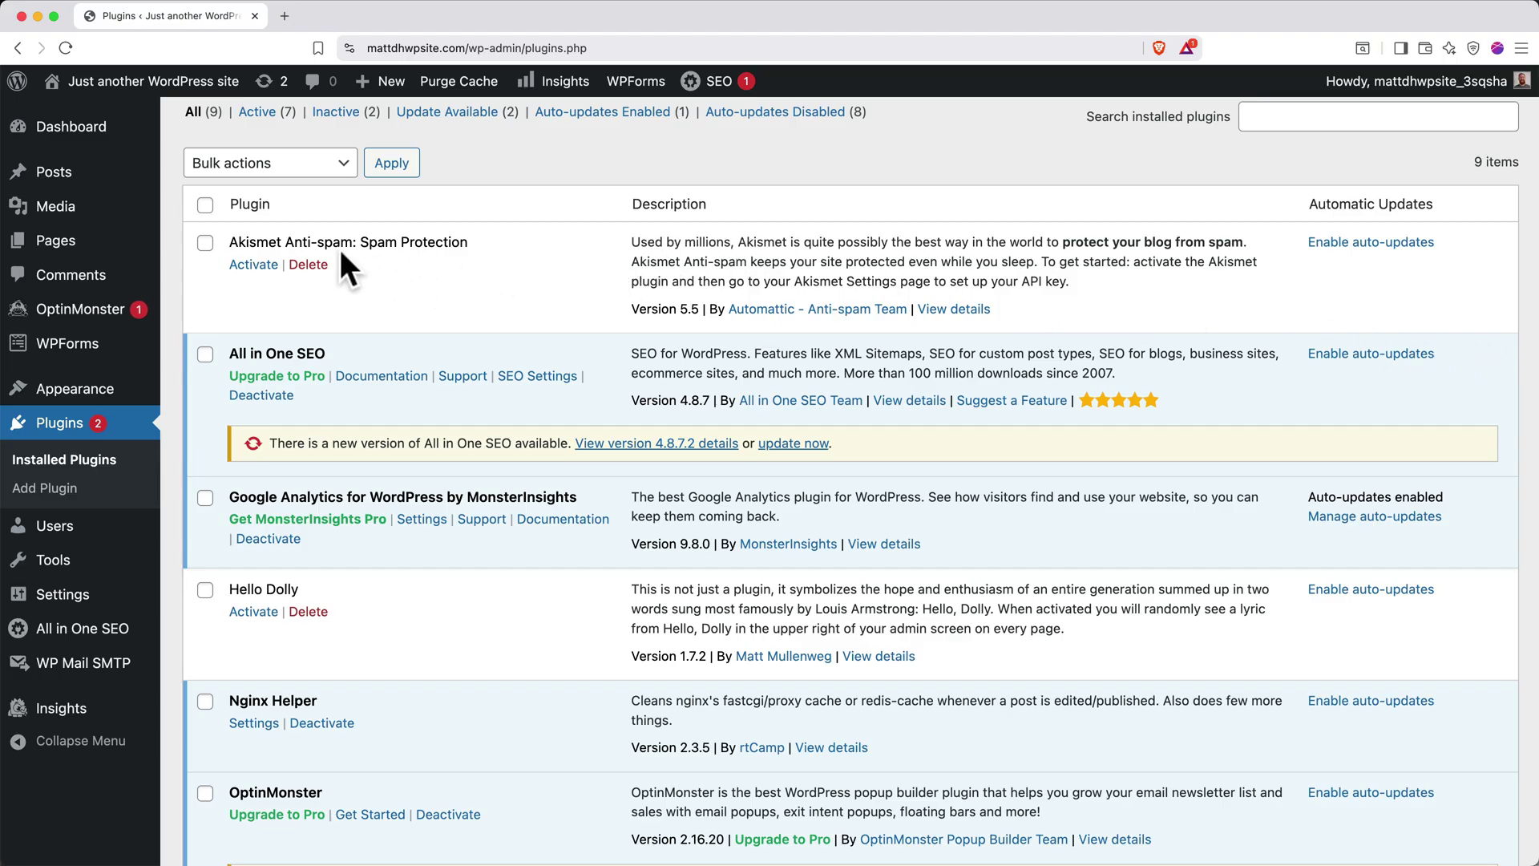
pyautogui.click(205, 205)
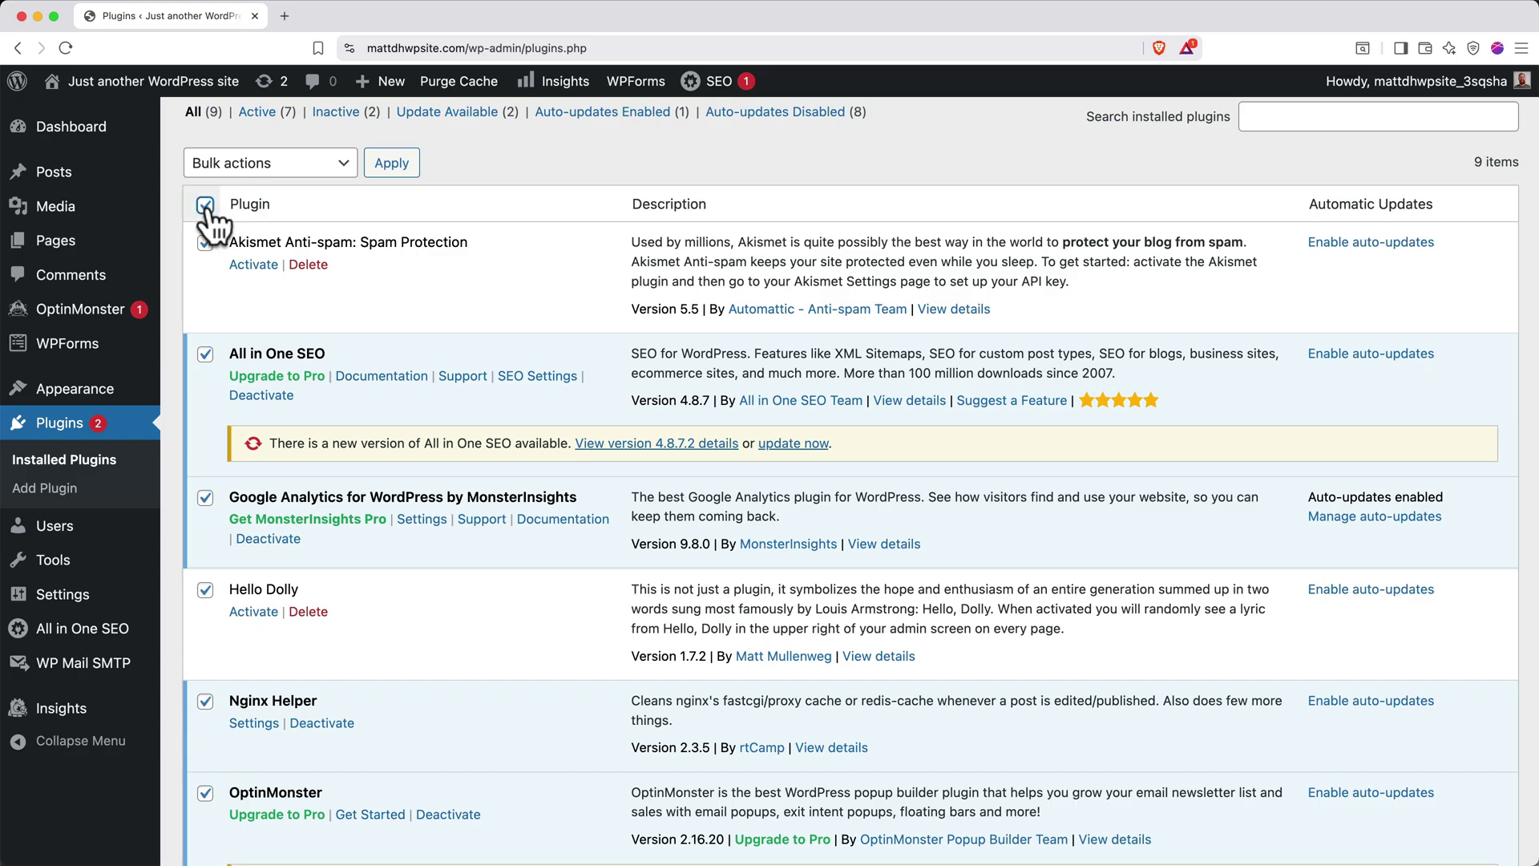
pyautogui.click(267, 165)
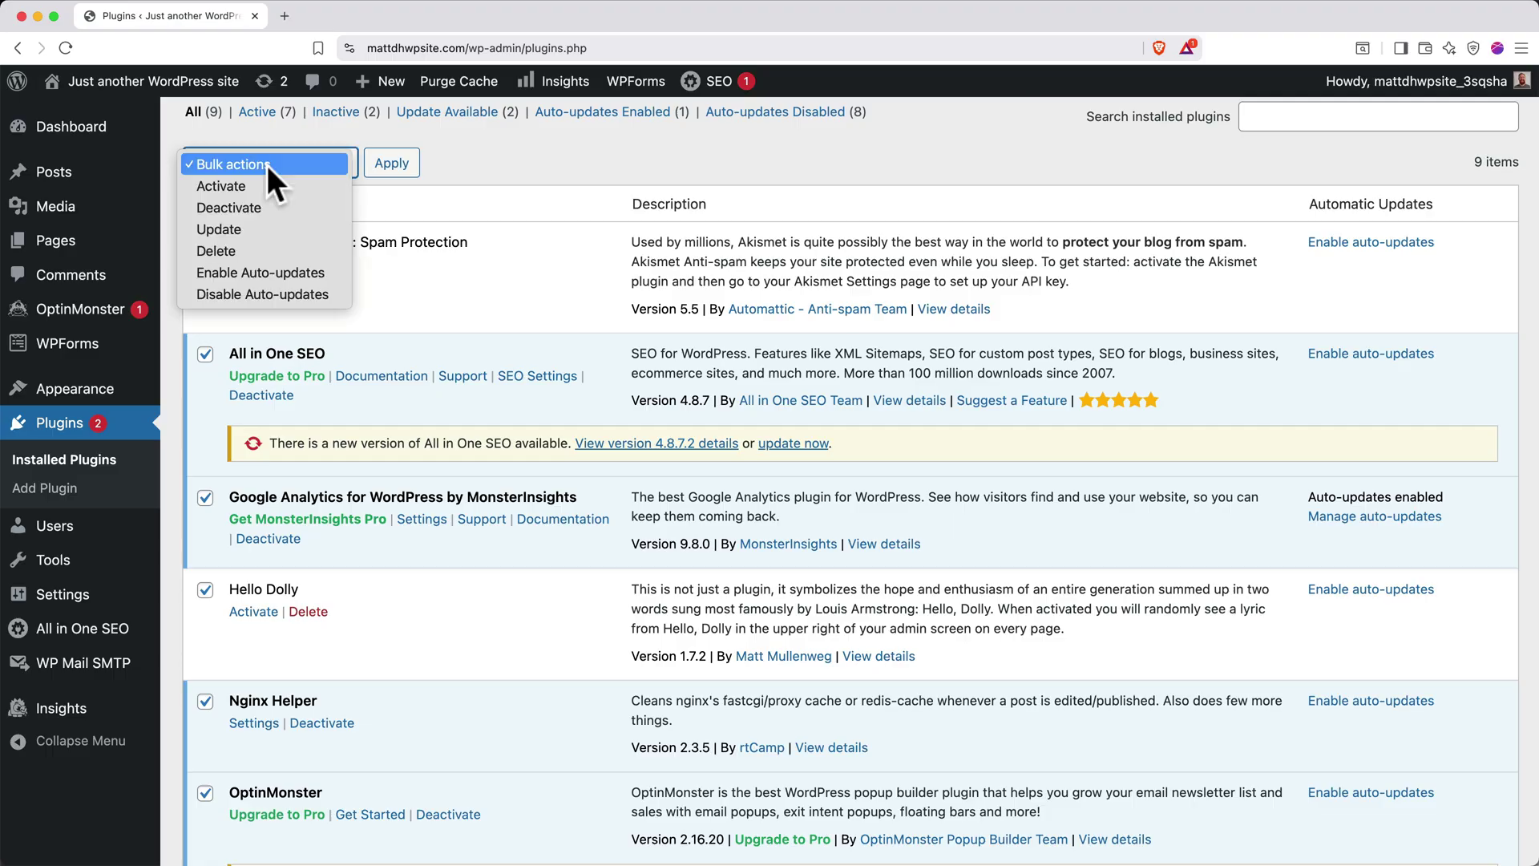
pyautogui.click(264, 206)
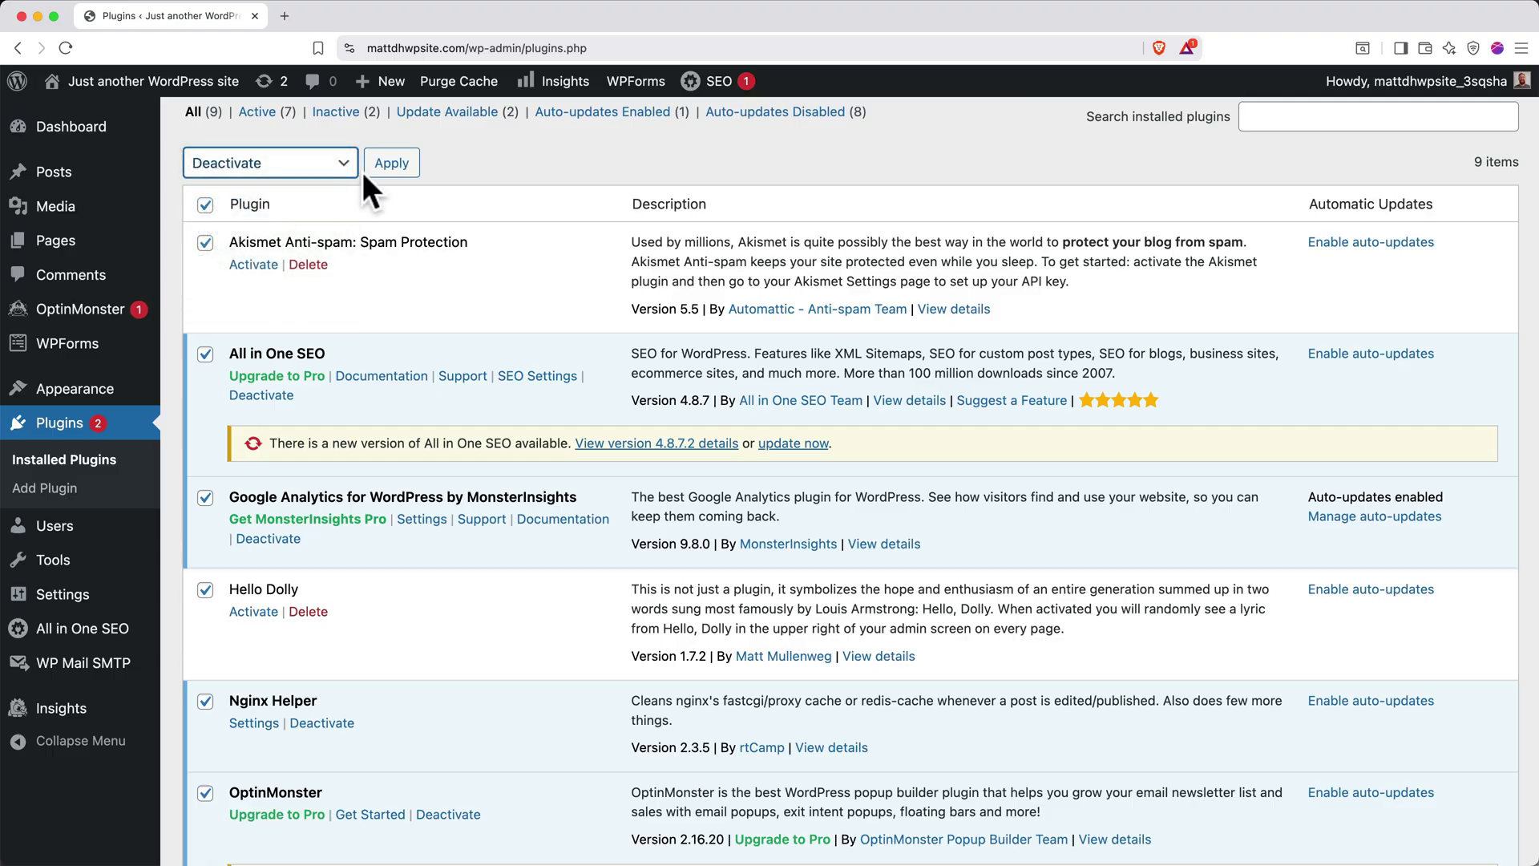
pyautogui.click(389, 165)
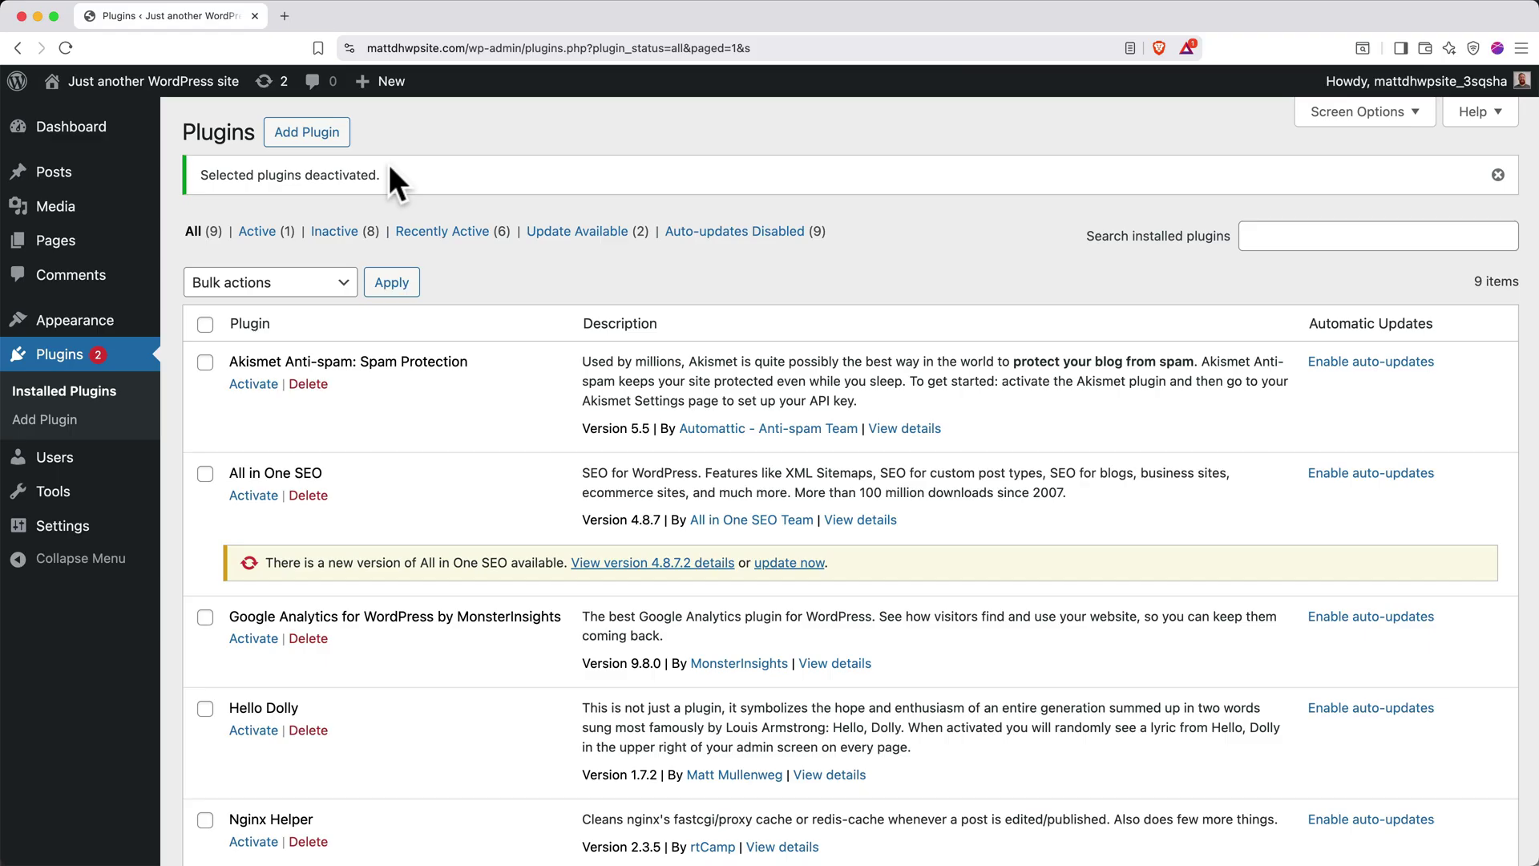
# Search the theme directory for 'astra', install and activate Astra, then close its welcome banner
pyautogui.click(101, 328)
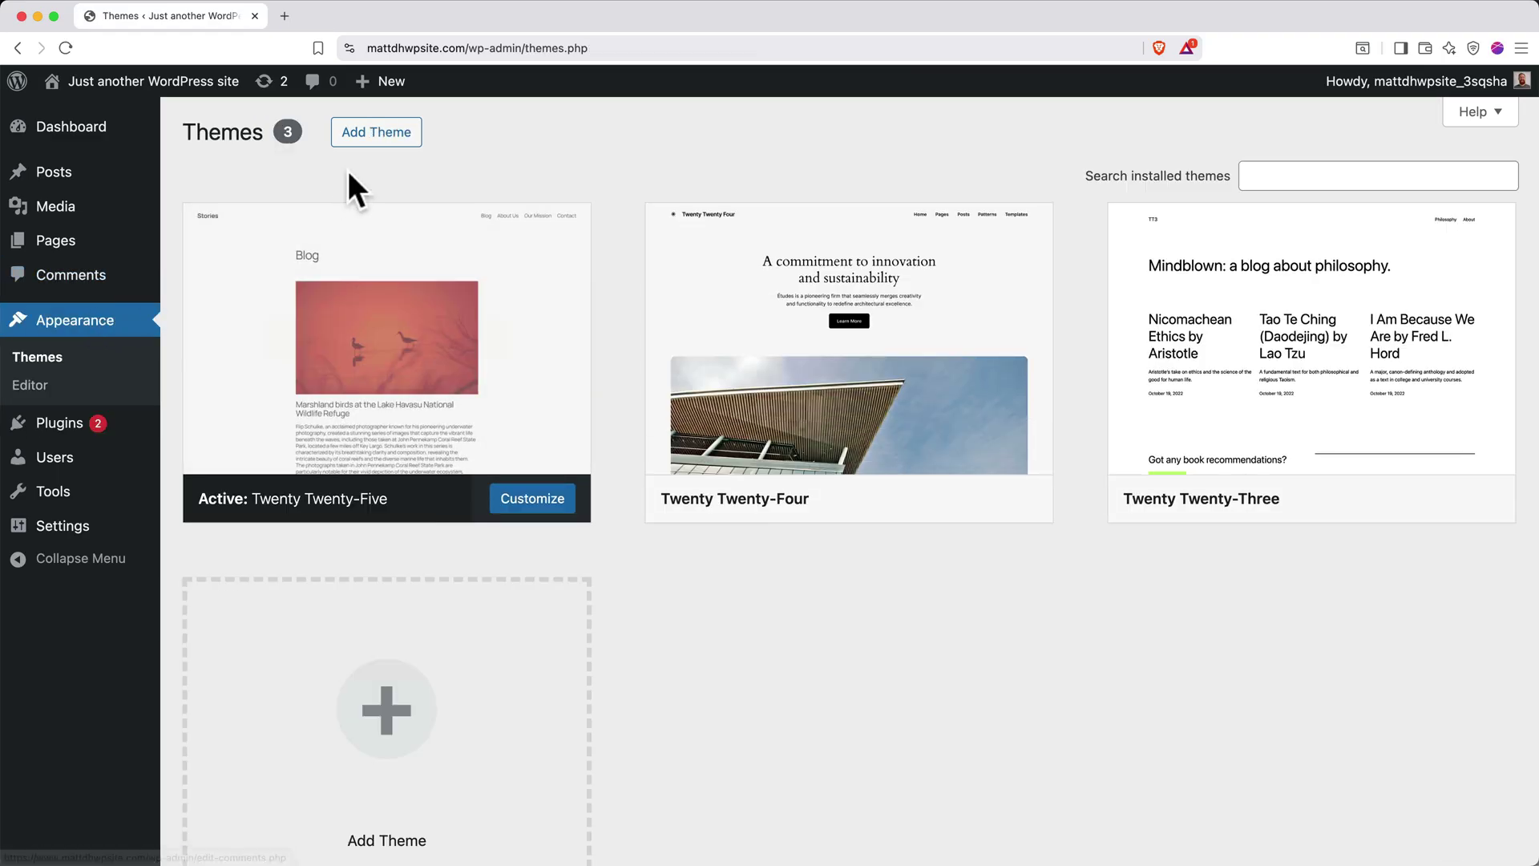
pyautogui.click(390, 138)
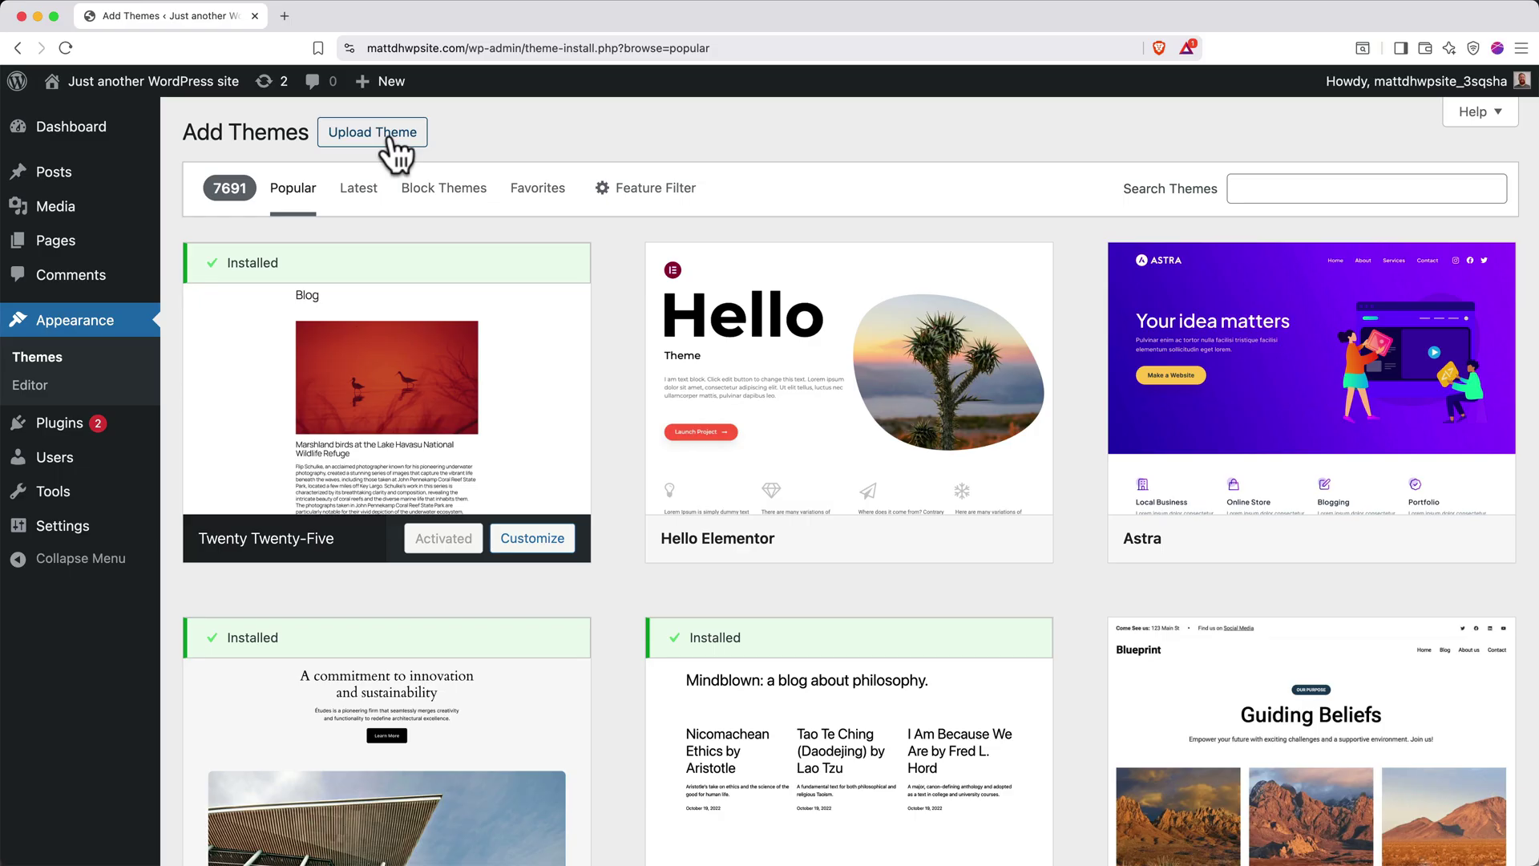
pyautogui.click(1306, 194)
pyautogui.write('astra')
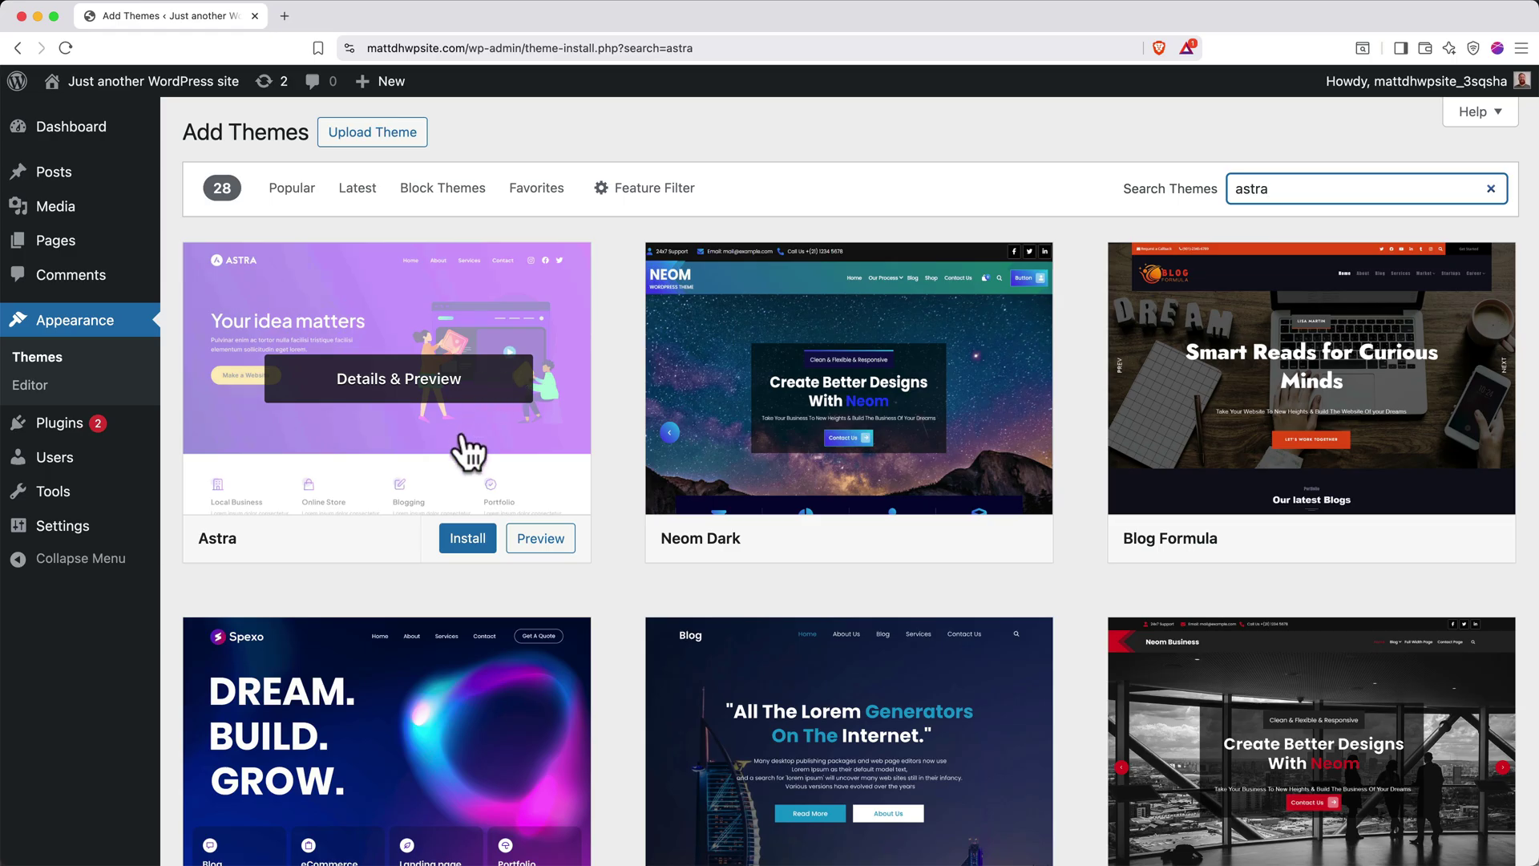
pyautogui.click(466, 537)
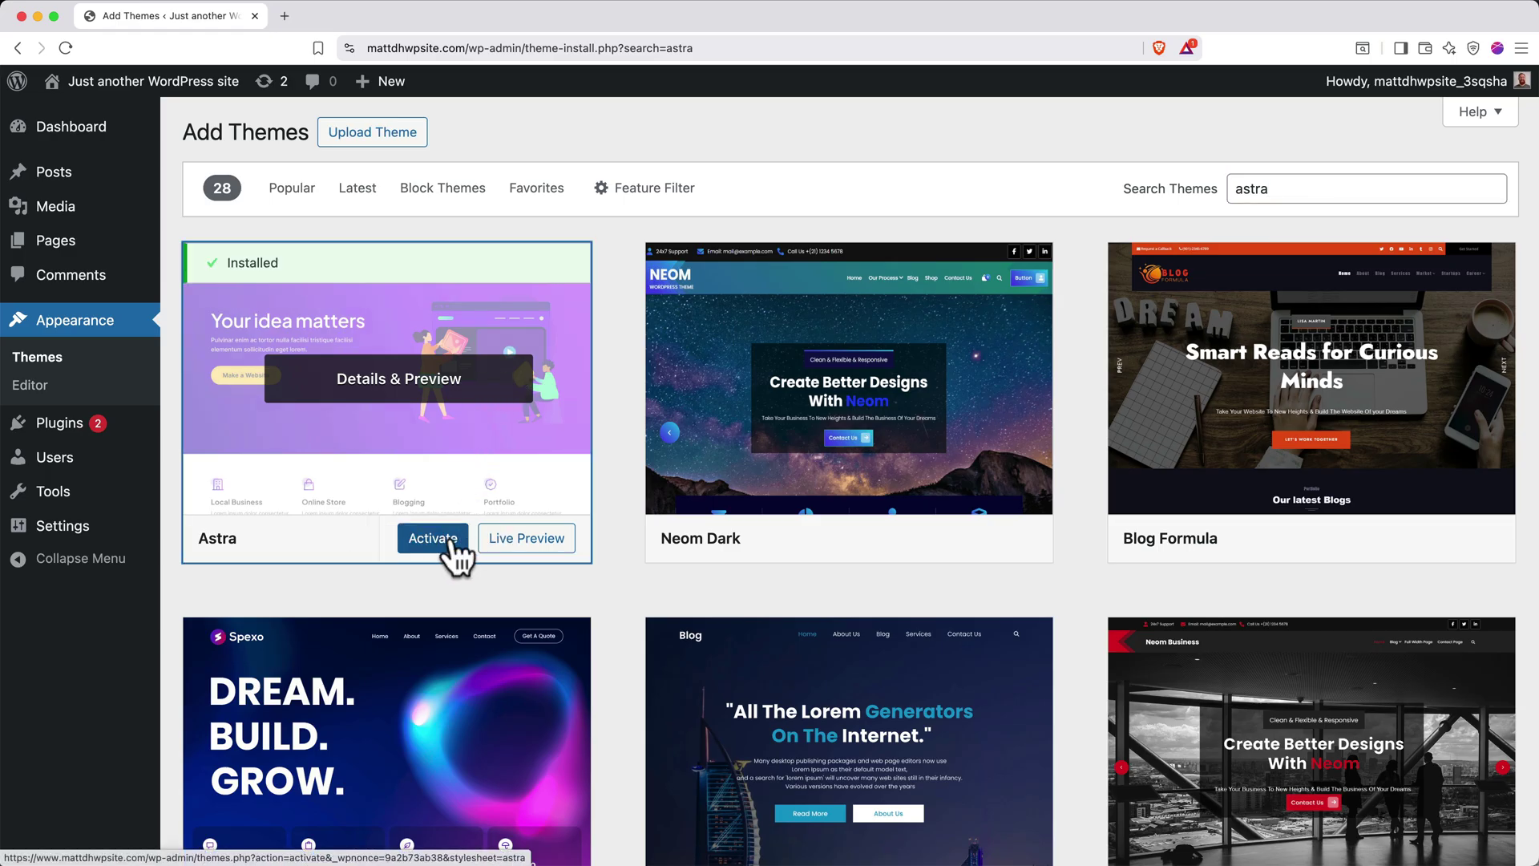
pyautogui.click(437, 545)
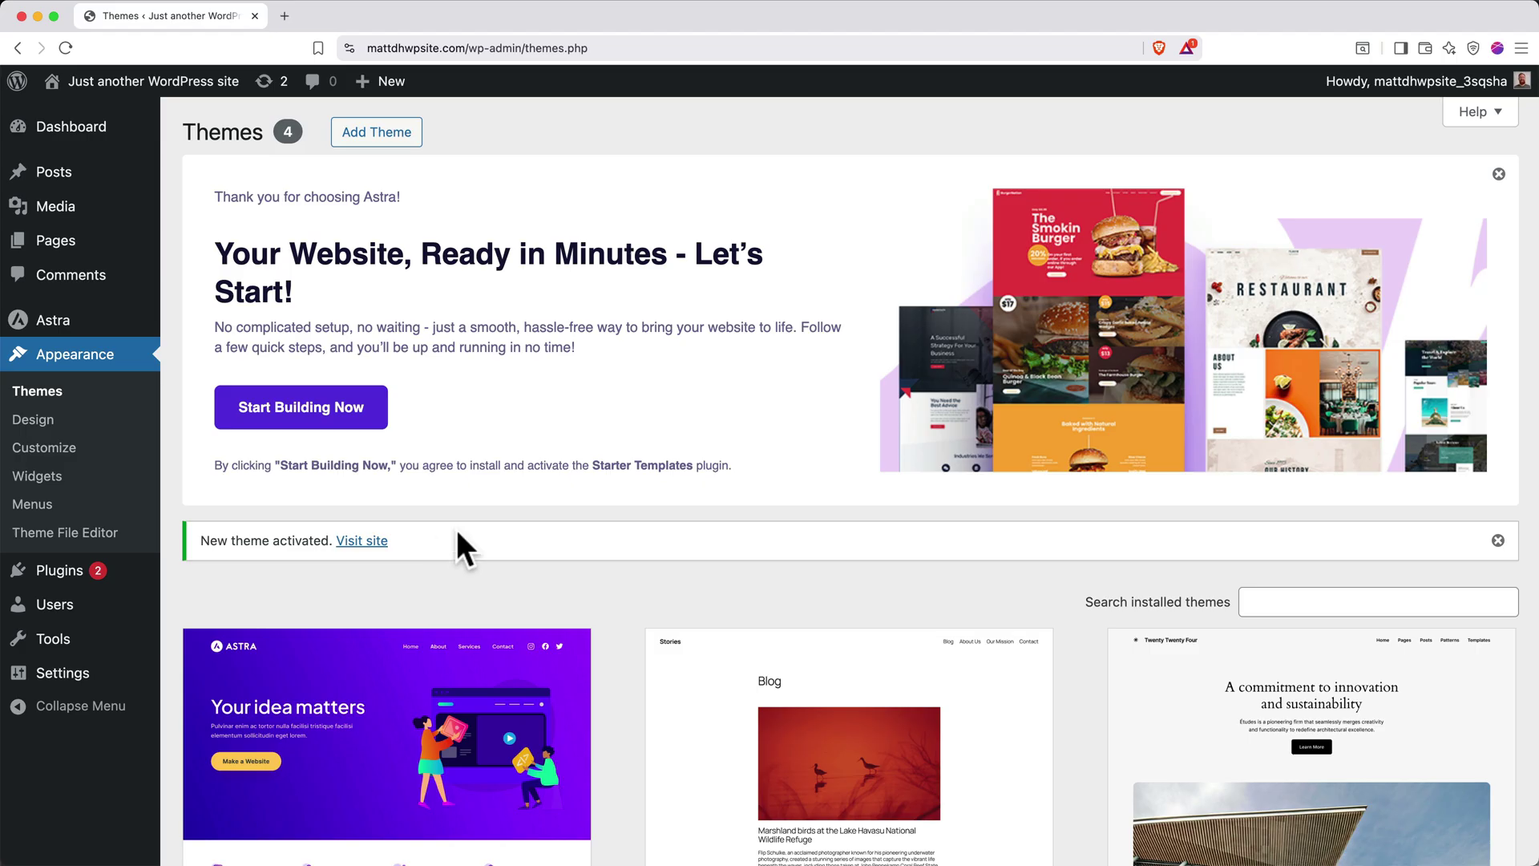
pyautogui.click(1498, 175)
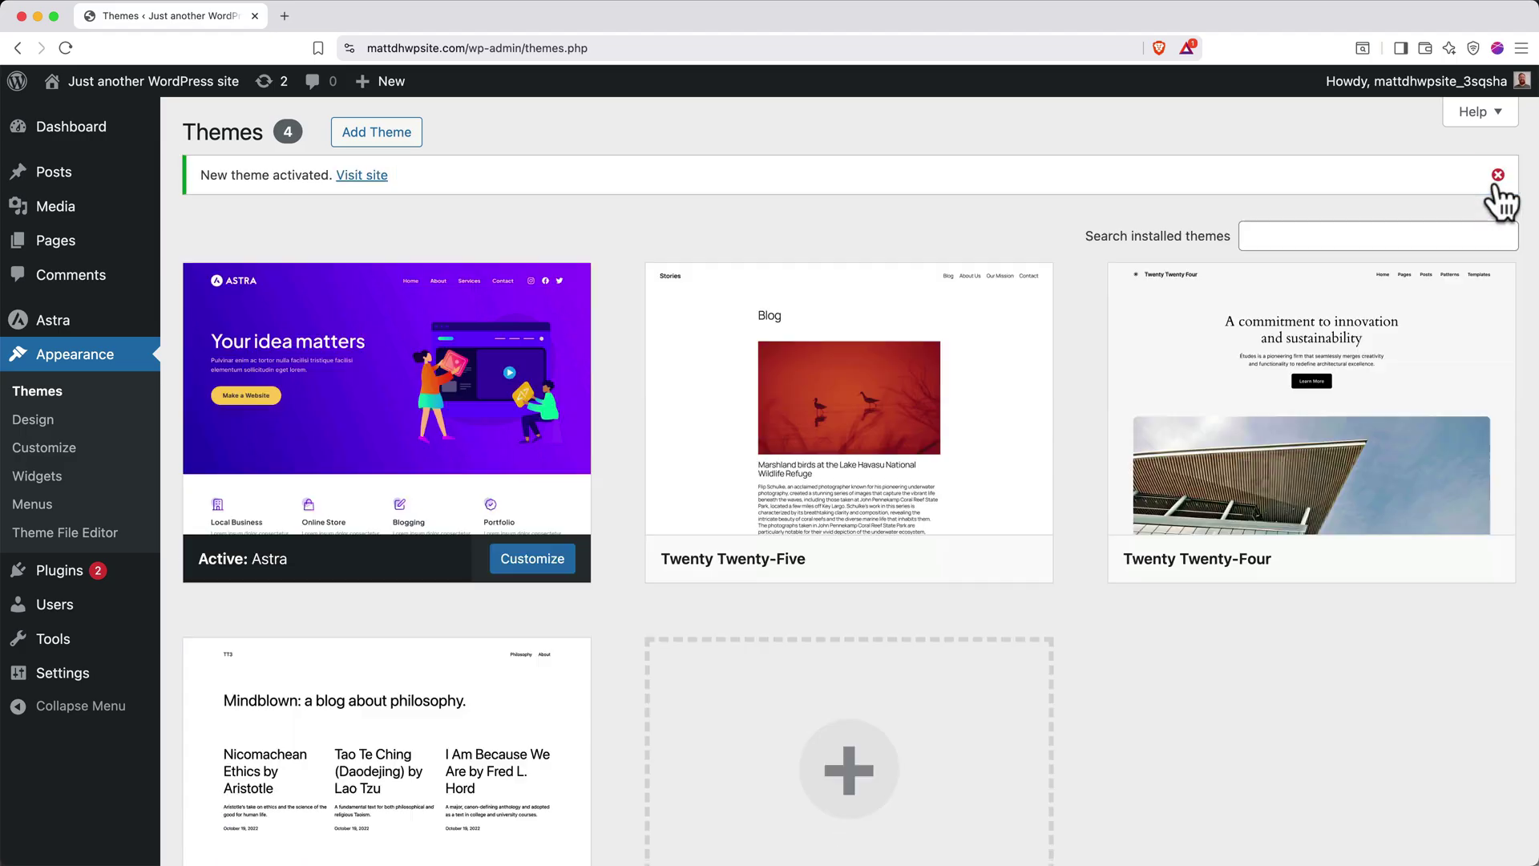
# Search Add Plugin for 'starter templates' and install the Brainstorm Force Starter Templates plugin
pyautogui.click(1495, 178)
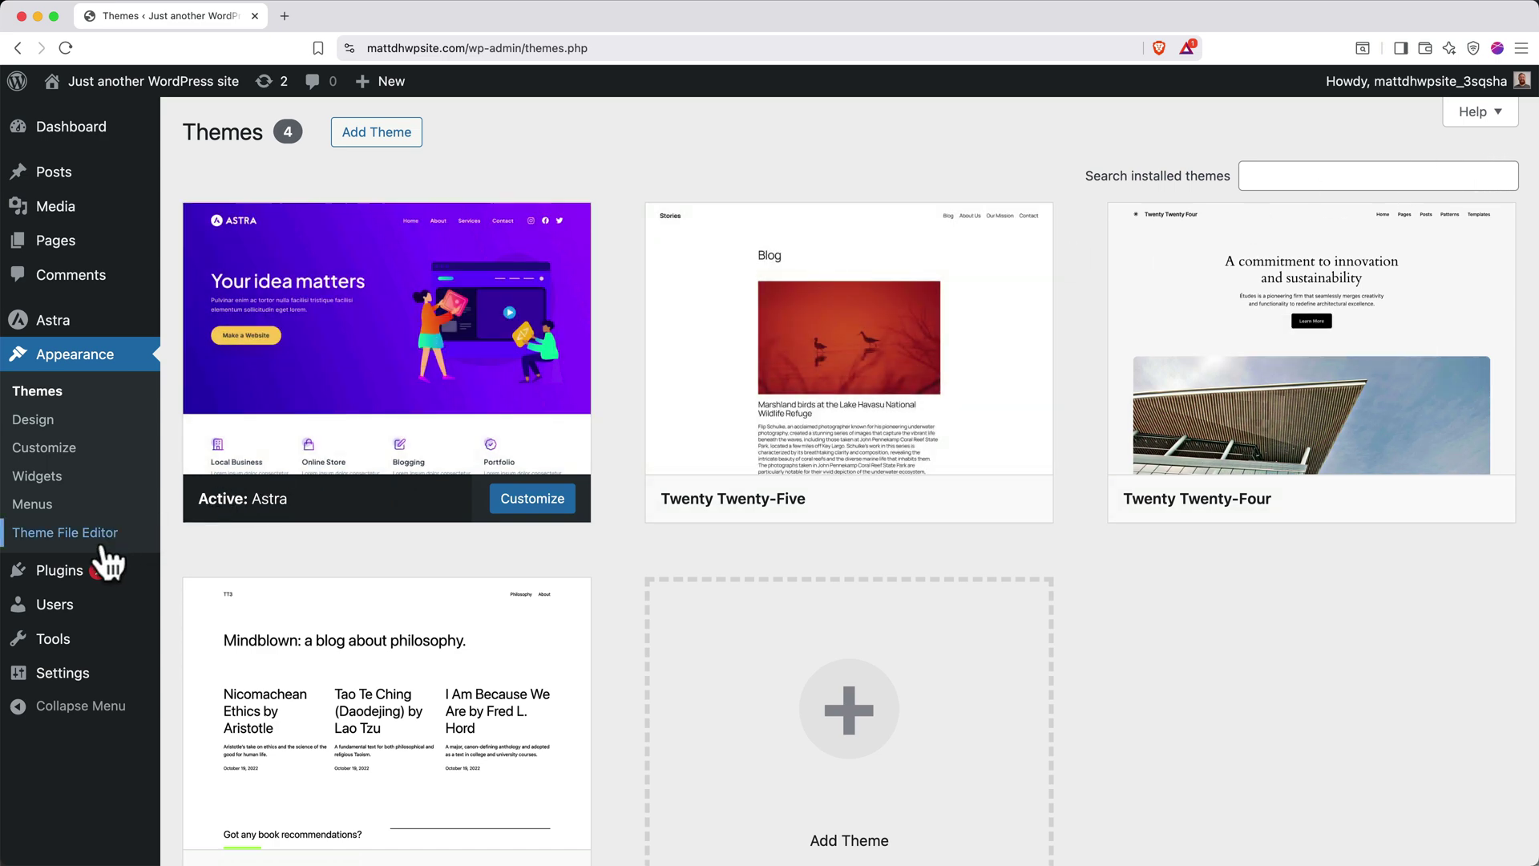
pyautogui.click(91, 575)
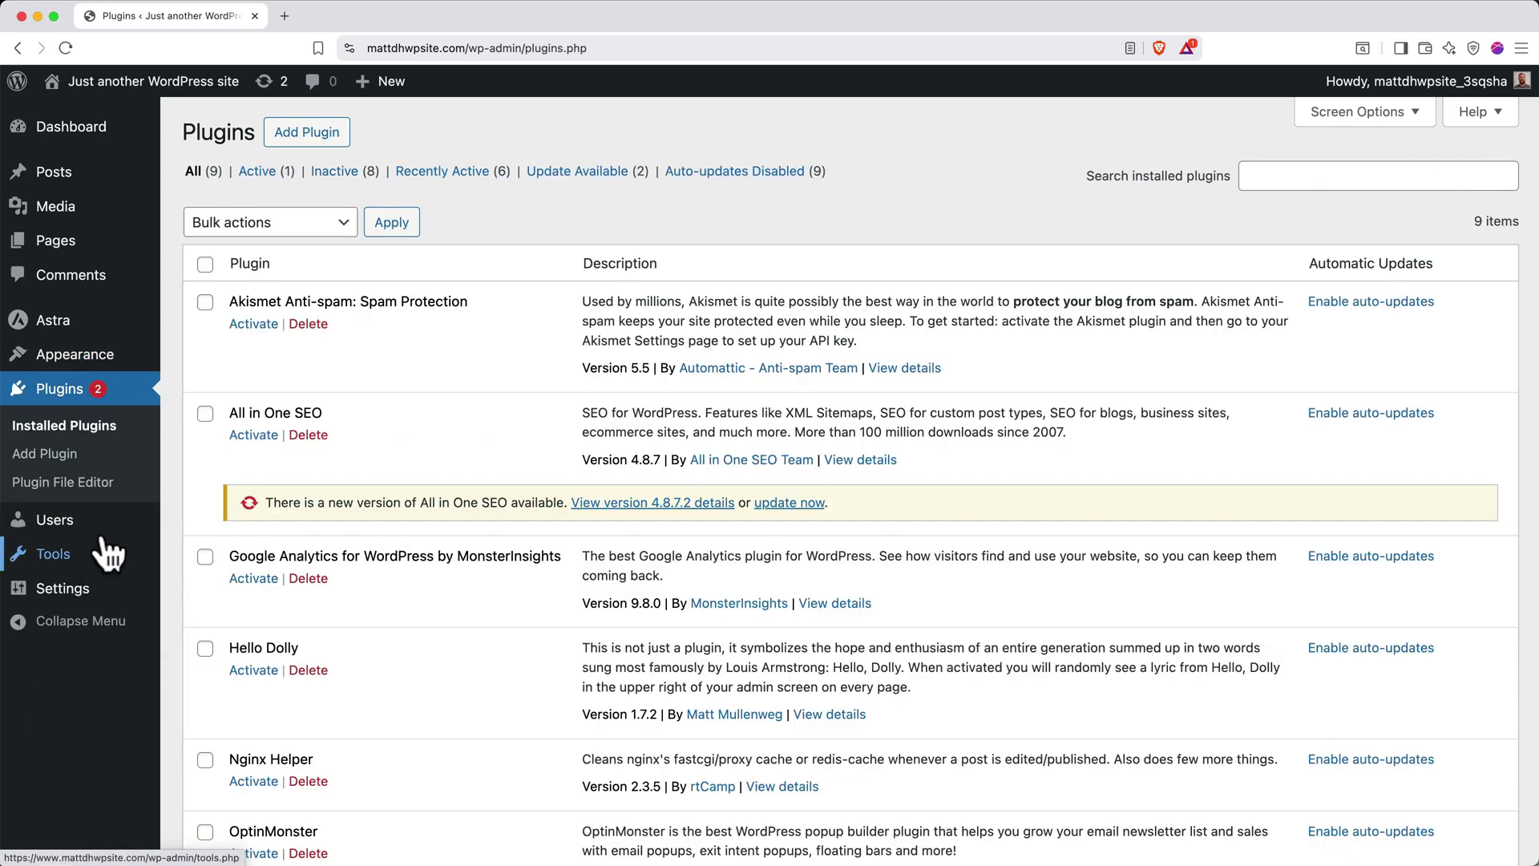
pyautogui.click(307, 134)
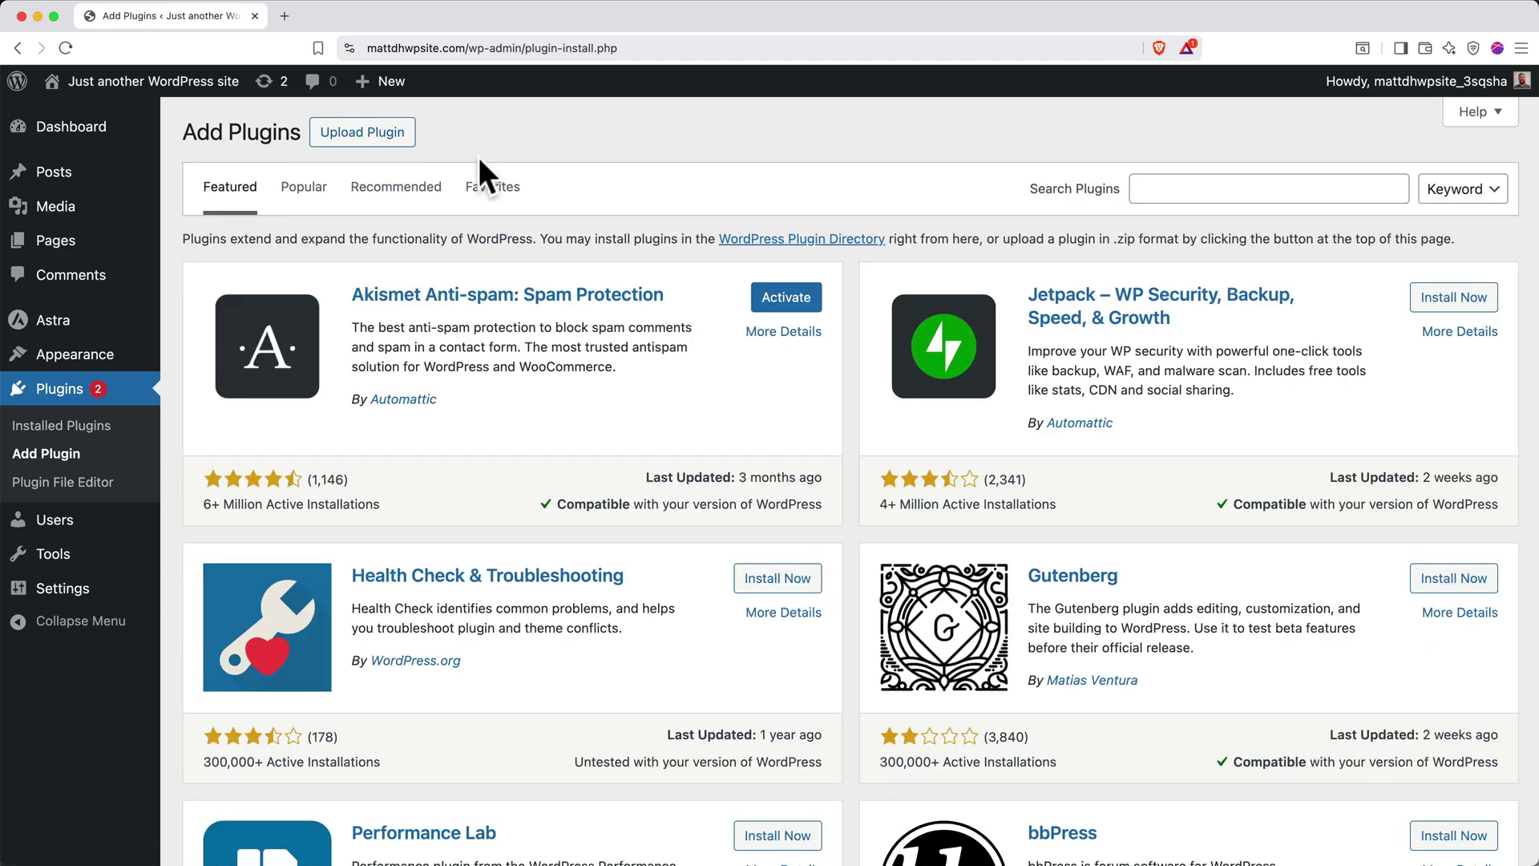
pyautogui.click(1152, 189)
pyautogui.write('starter templates')
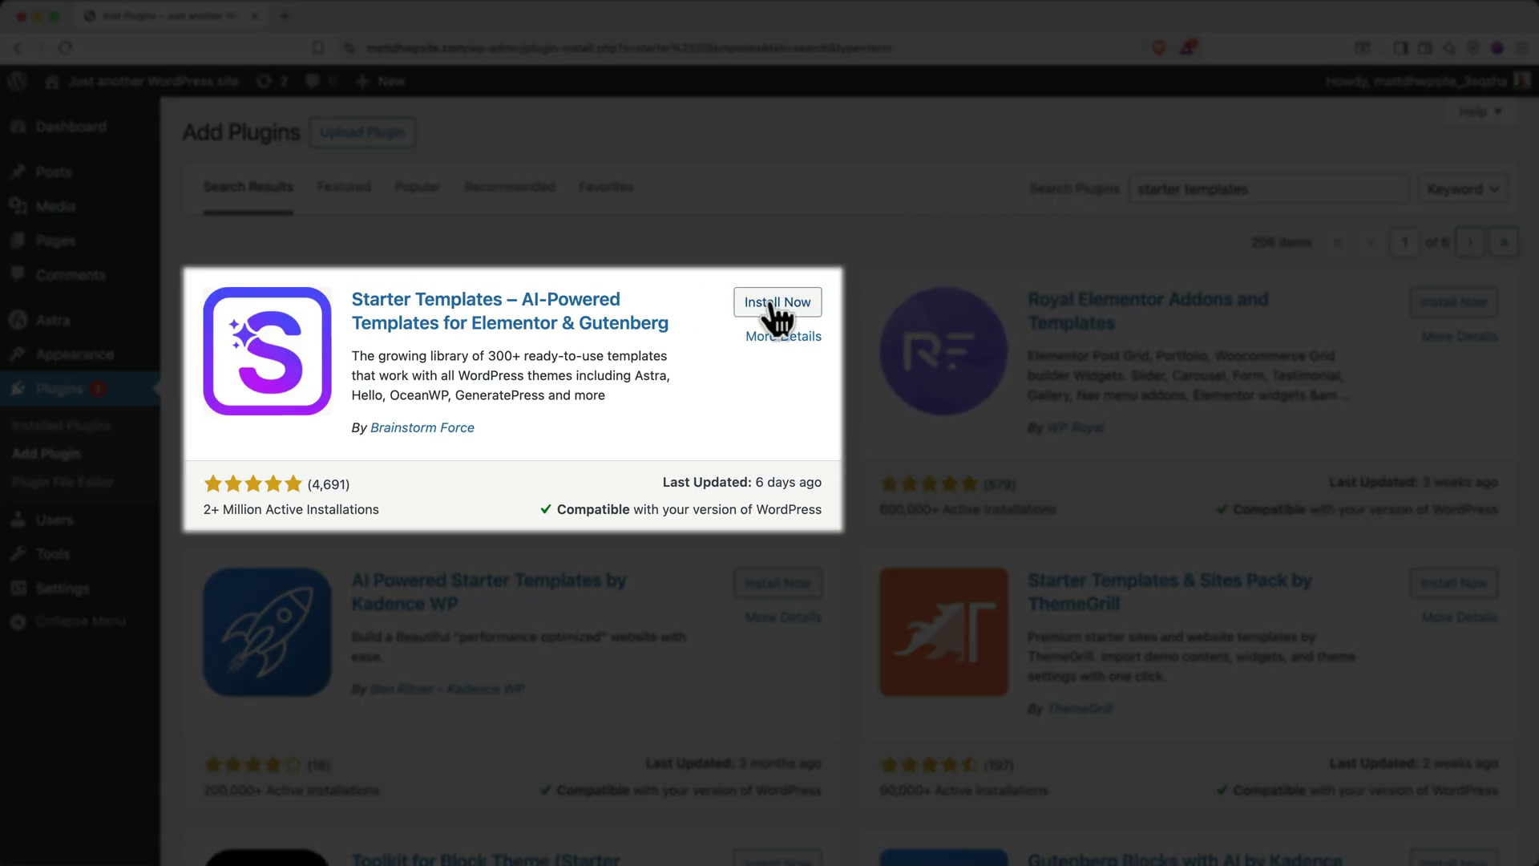
pyautogui.click(774, 302)
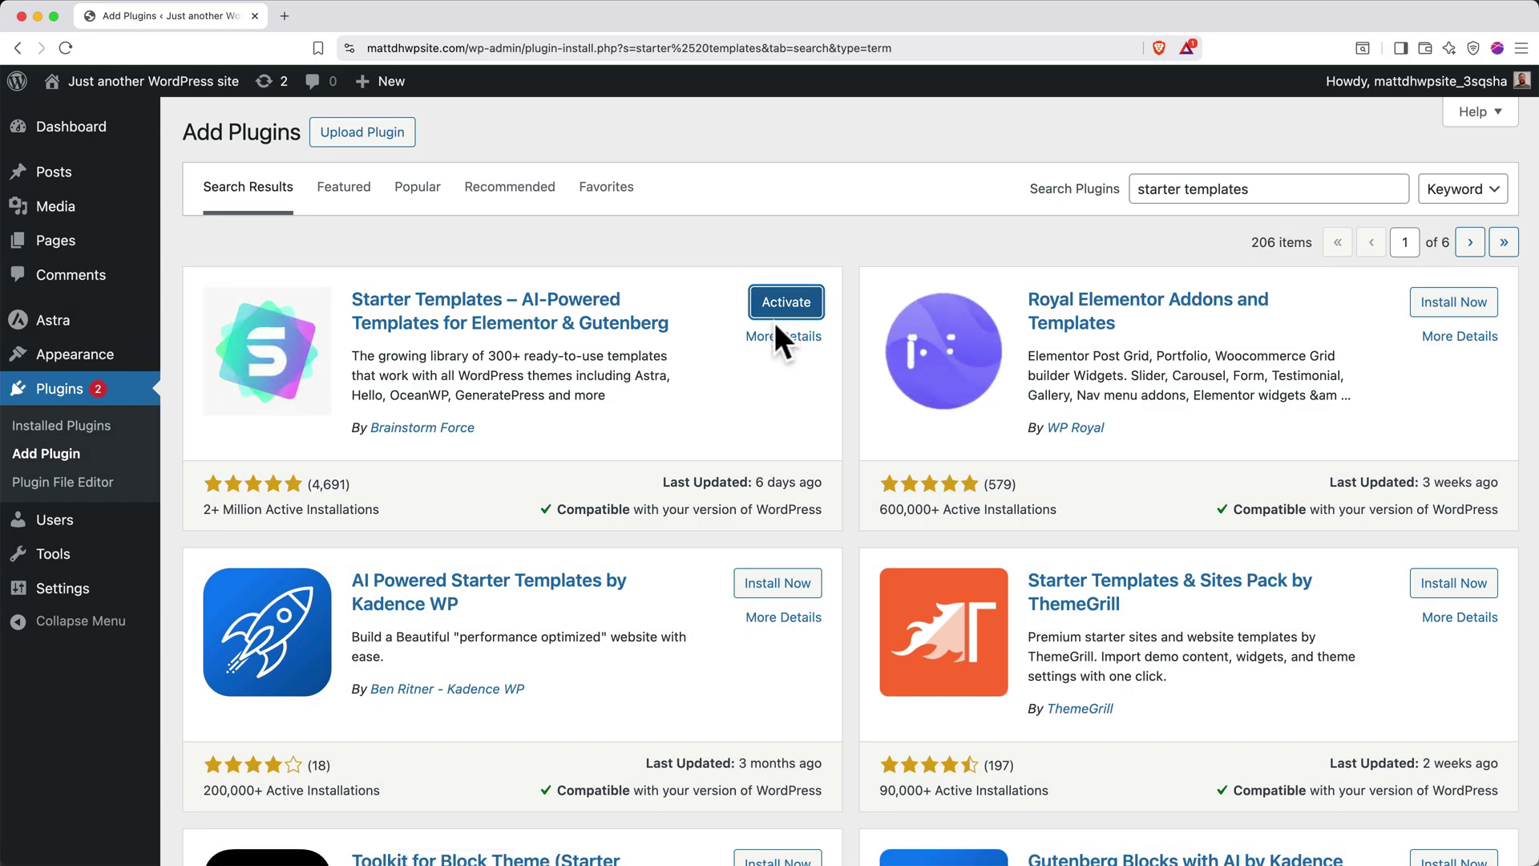
# Activate Starter Templates, look over its page-builder choices, then leave setup for the dashboard
pyautogui.click(781, 313)
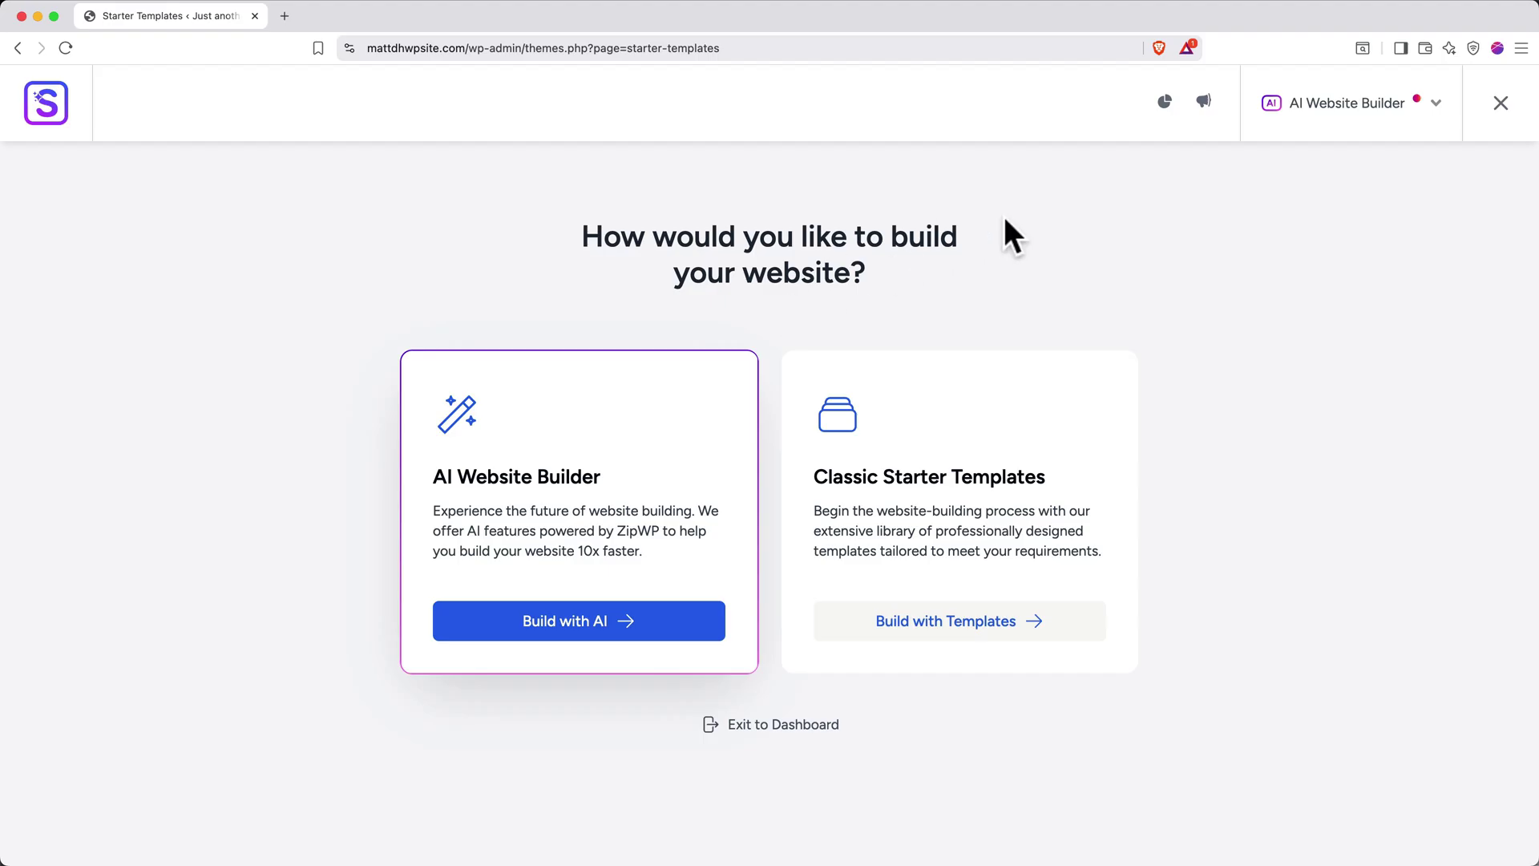
pyautogui.click(1327, 110)
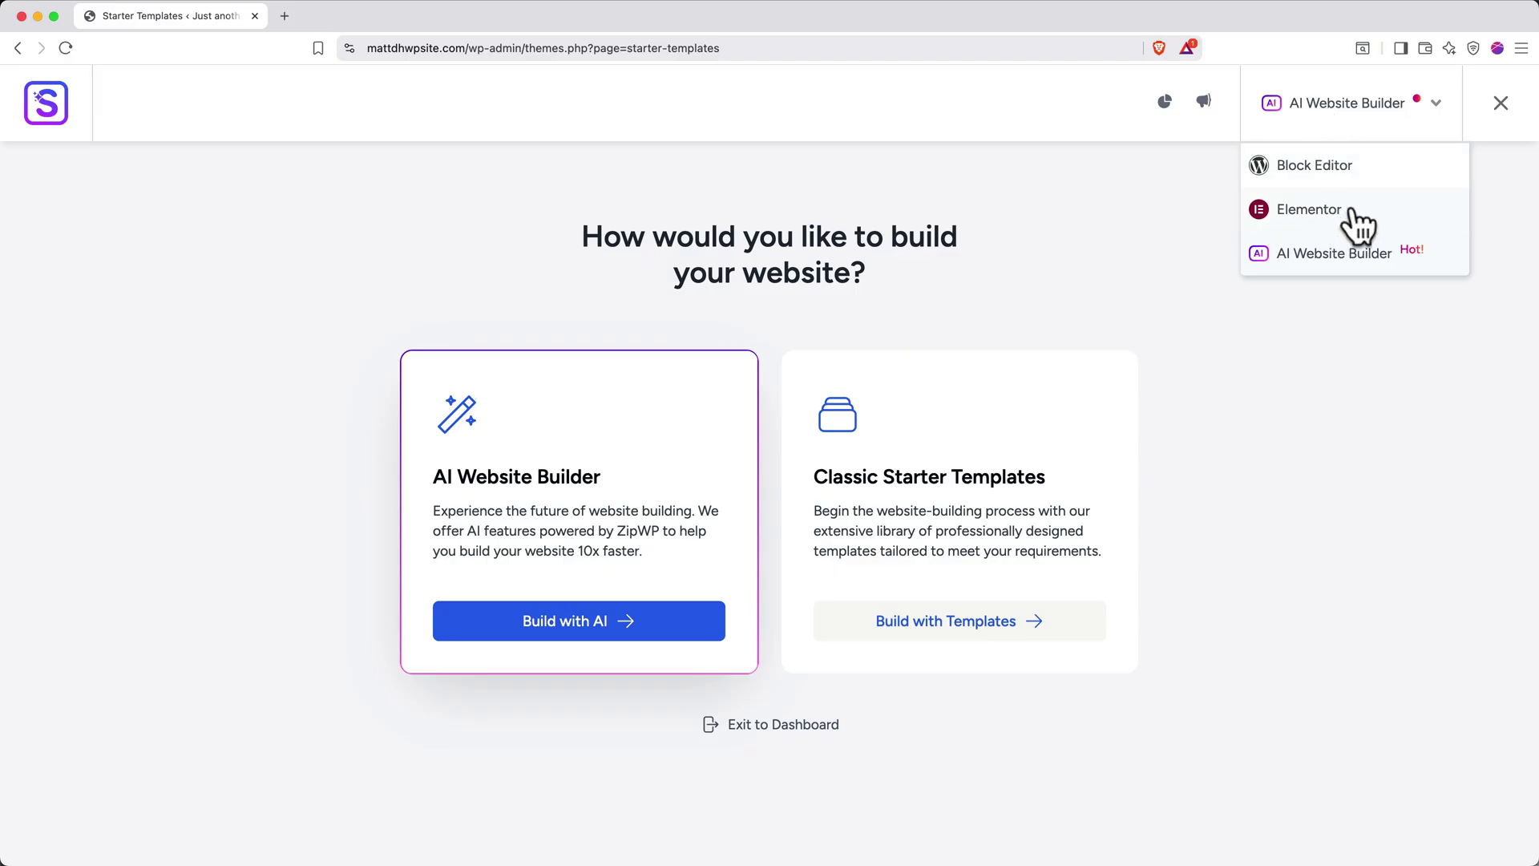
pyautogui.click(1318, 112)
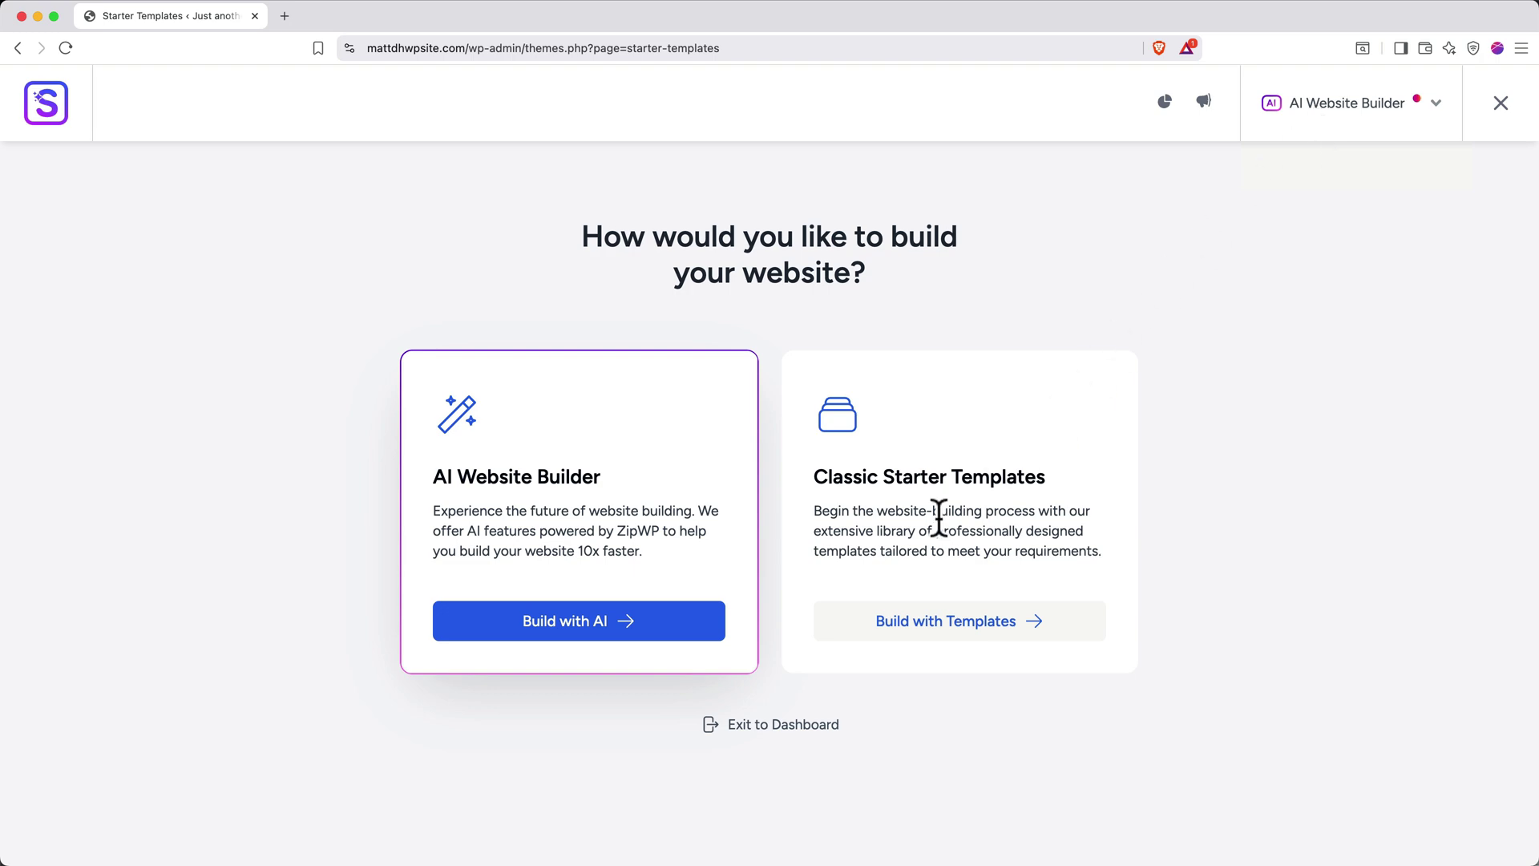
pyautogui.click(738, 725)
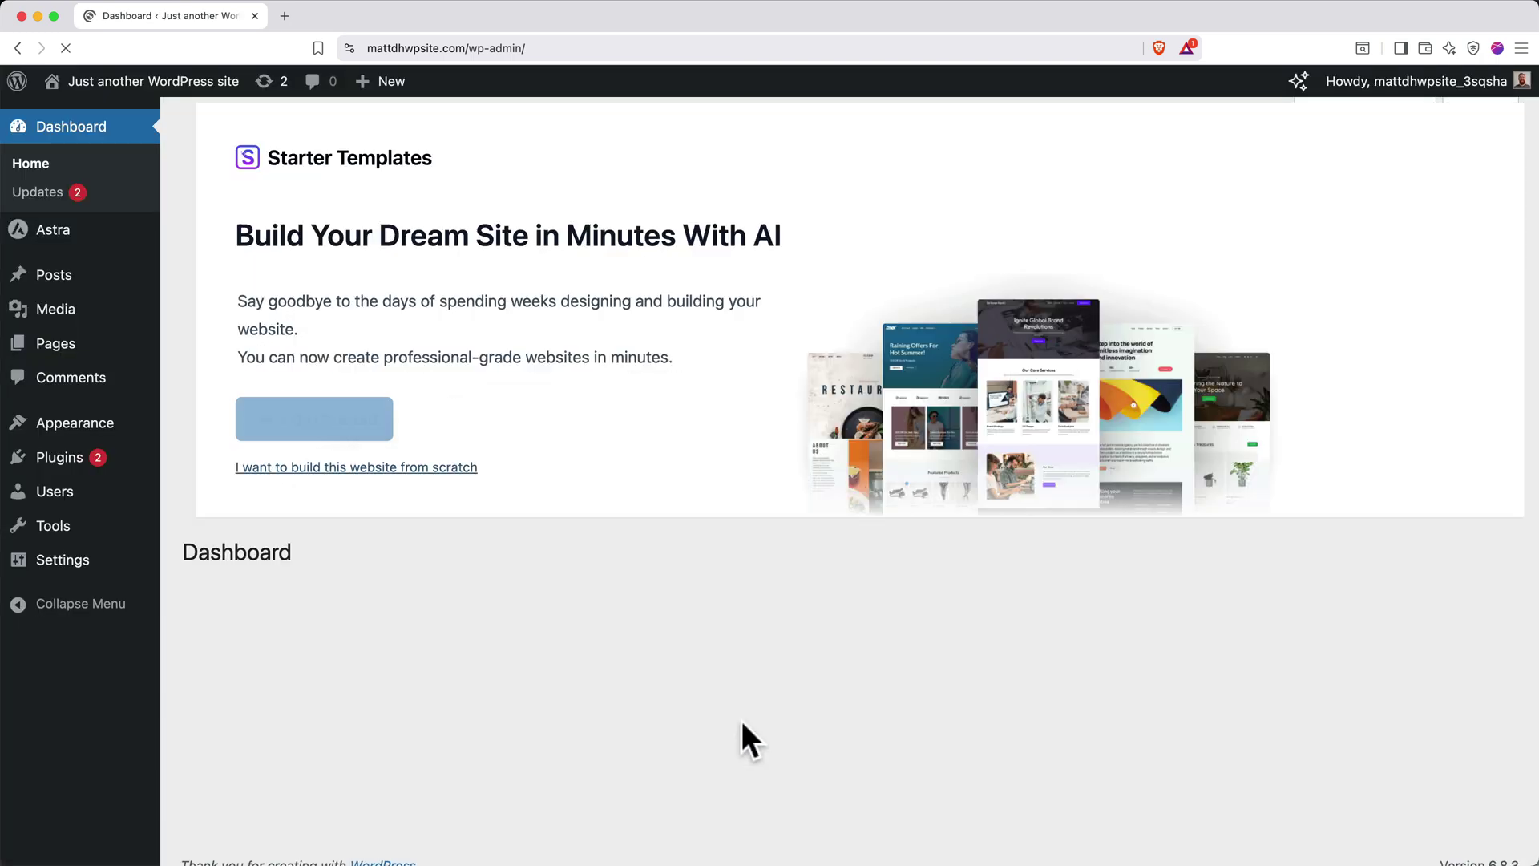
# Save the site's General Settings page
pyautogui.click(76, 564)
pyautogui.scroll(-10, 276, 617)
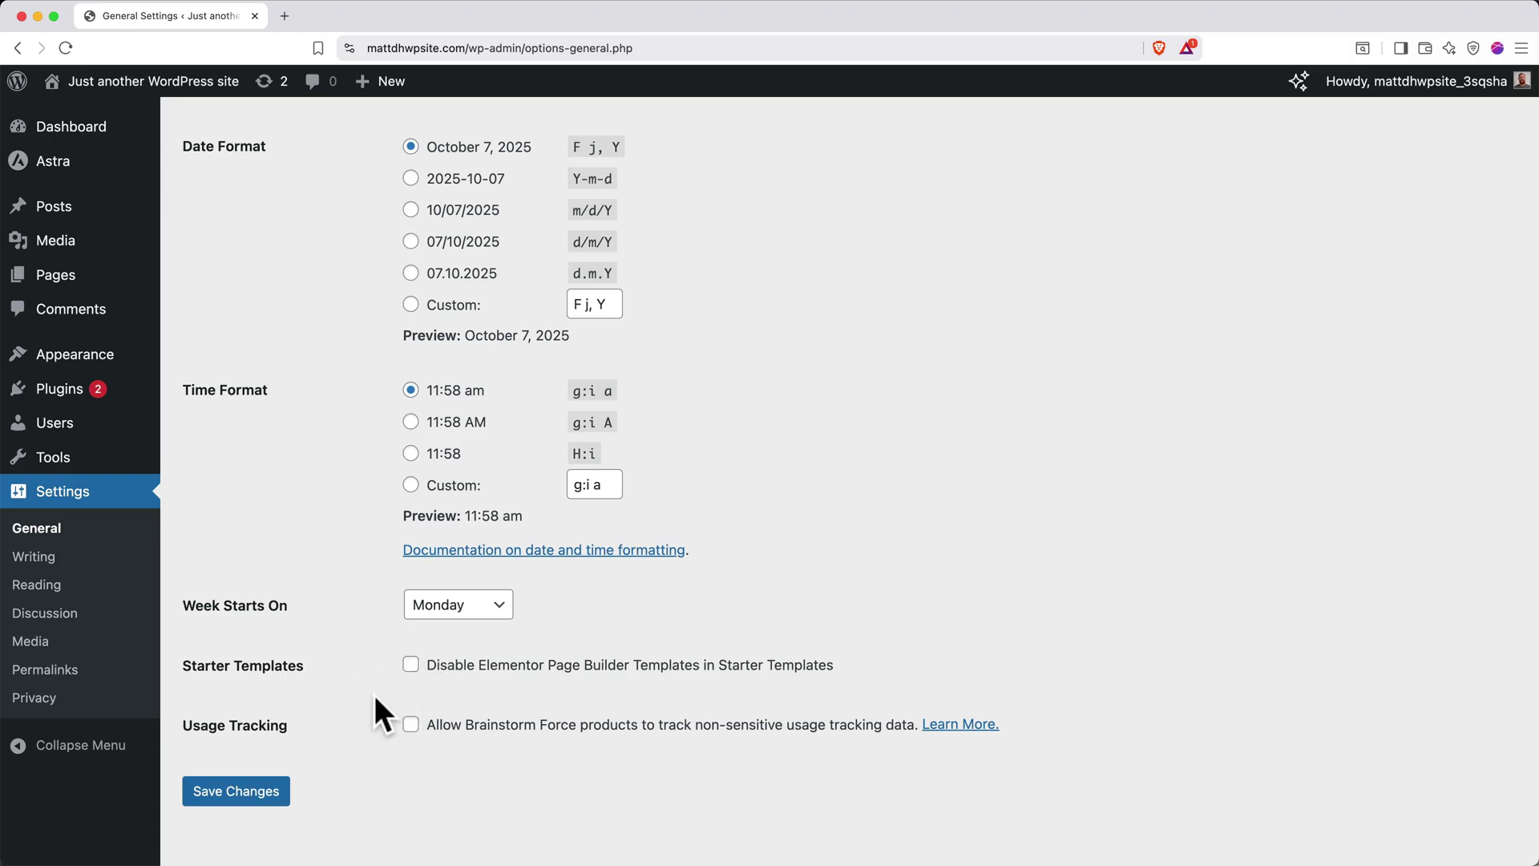
pyautogui.click(265, 792)
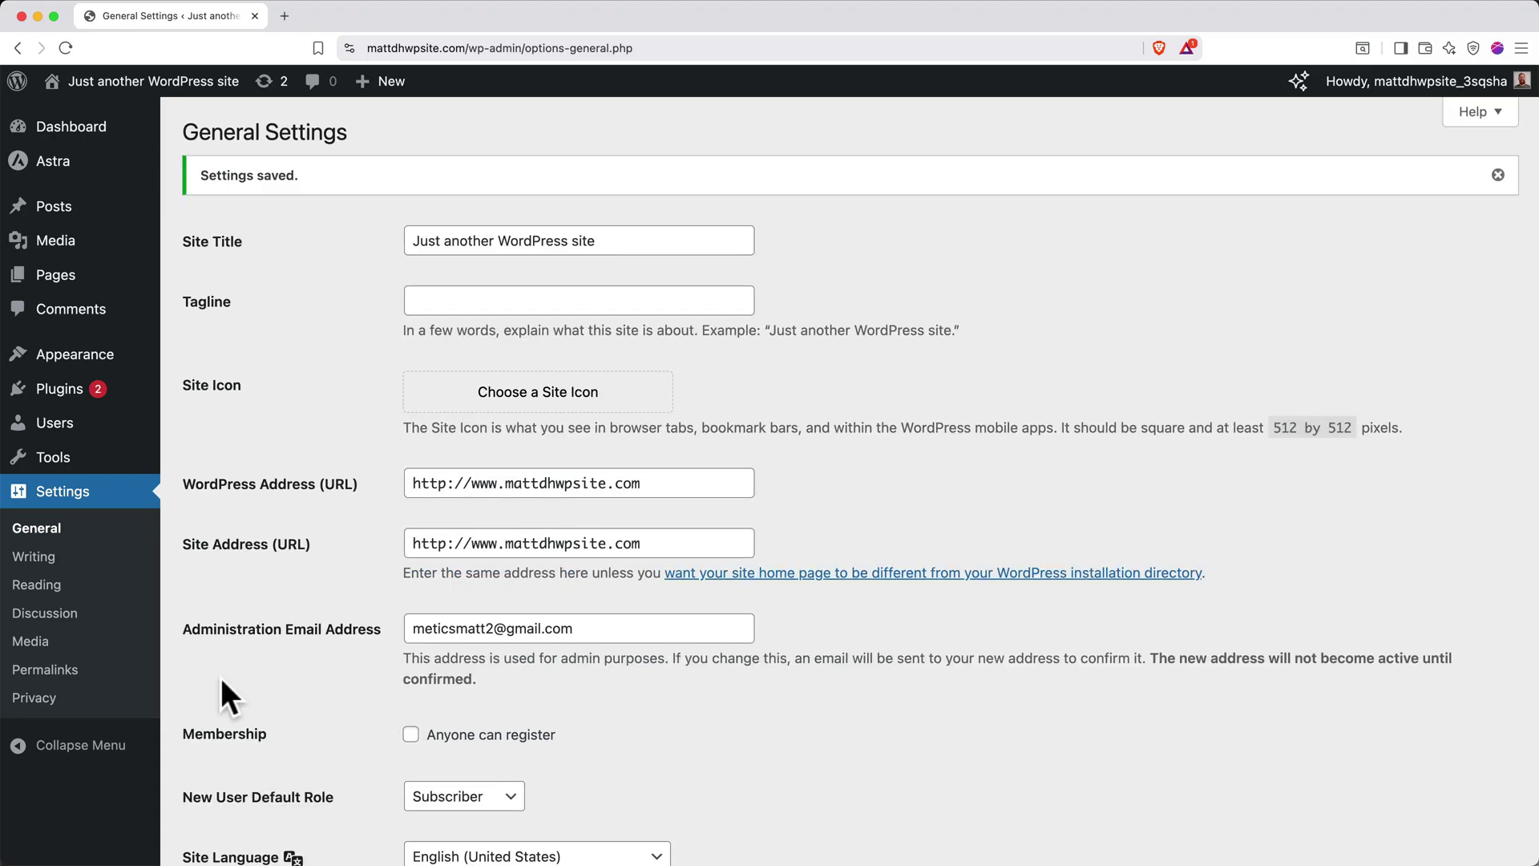
# Reopen Starter Templates from the Plugins list and switch its template library to Elementor
pyautogui.click(64, 392)
pyautogui.scroll(-2, 358, 507)
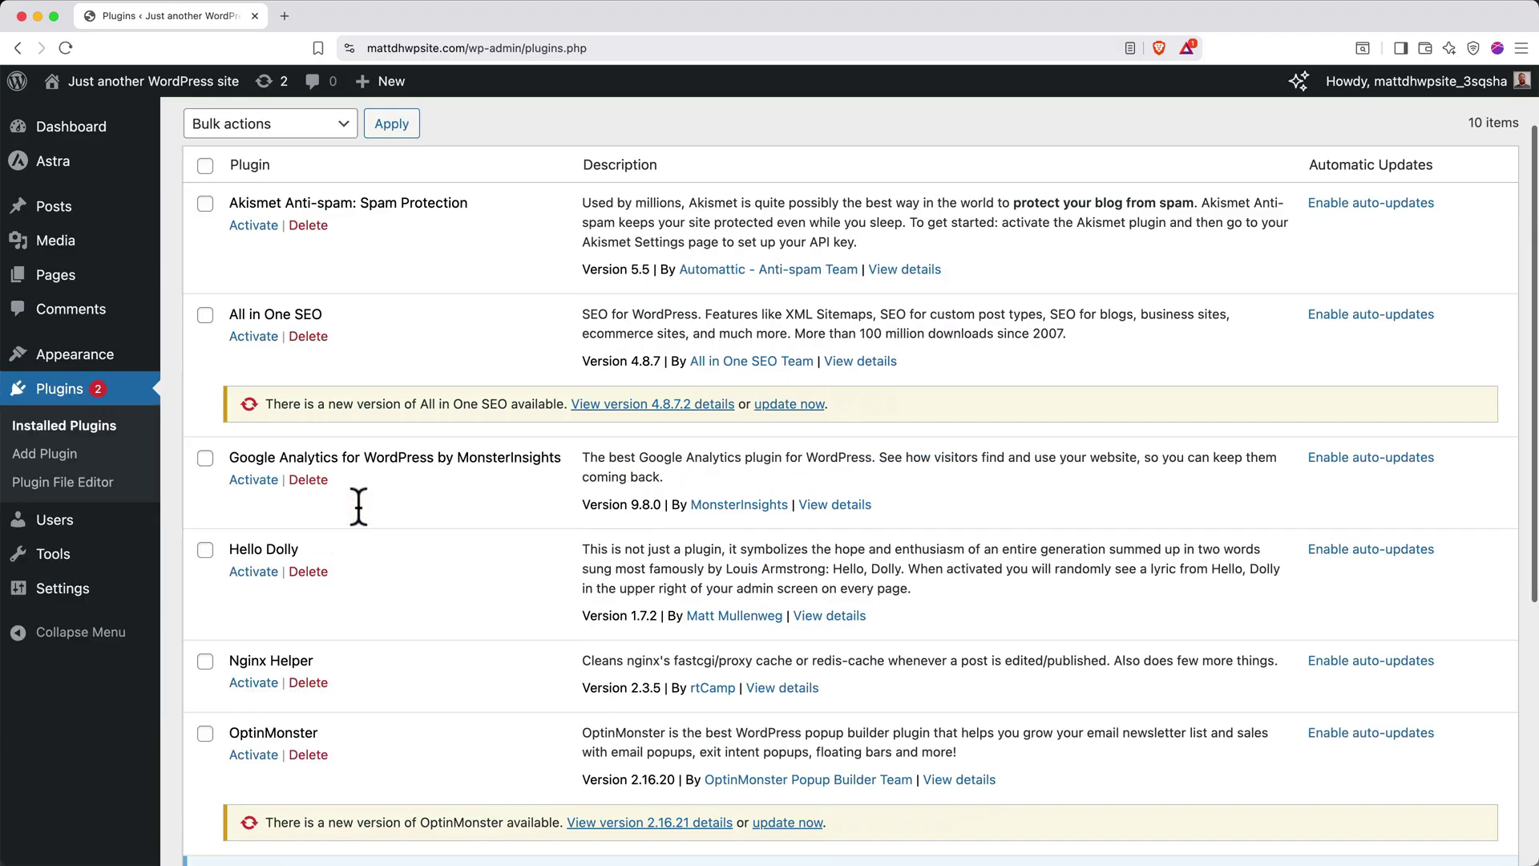
pyautogui.scroll(-5, 358, 506)
pyautogui.click(269, 566)
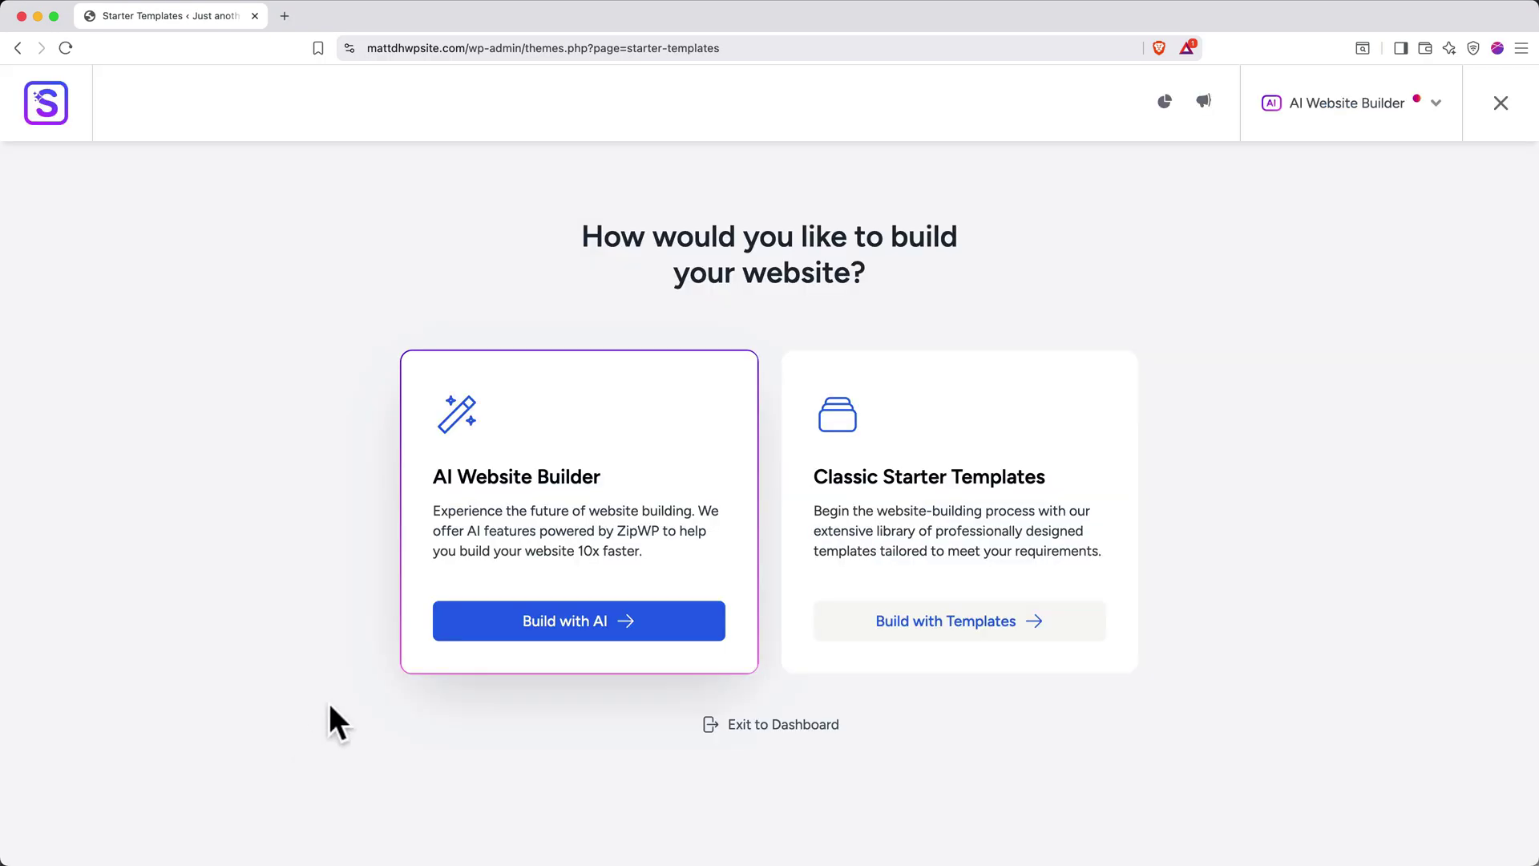
pyautogui.click(1325, 135)
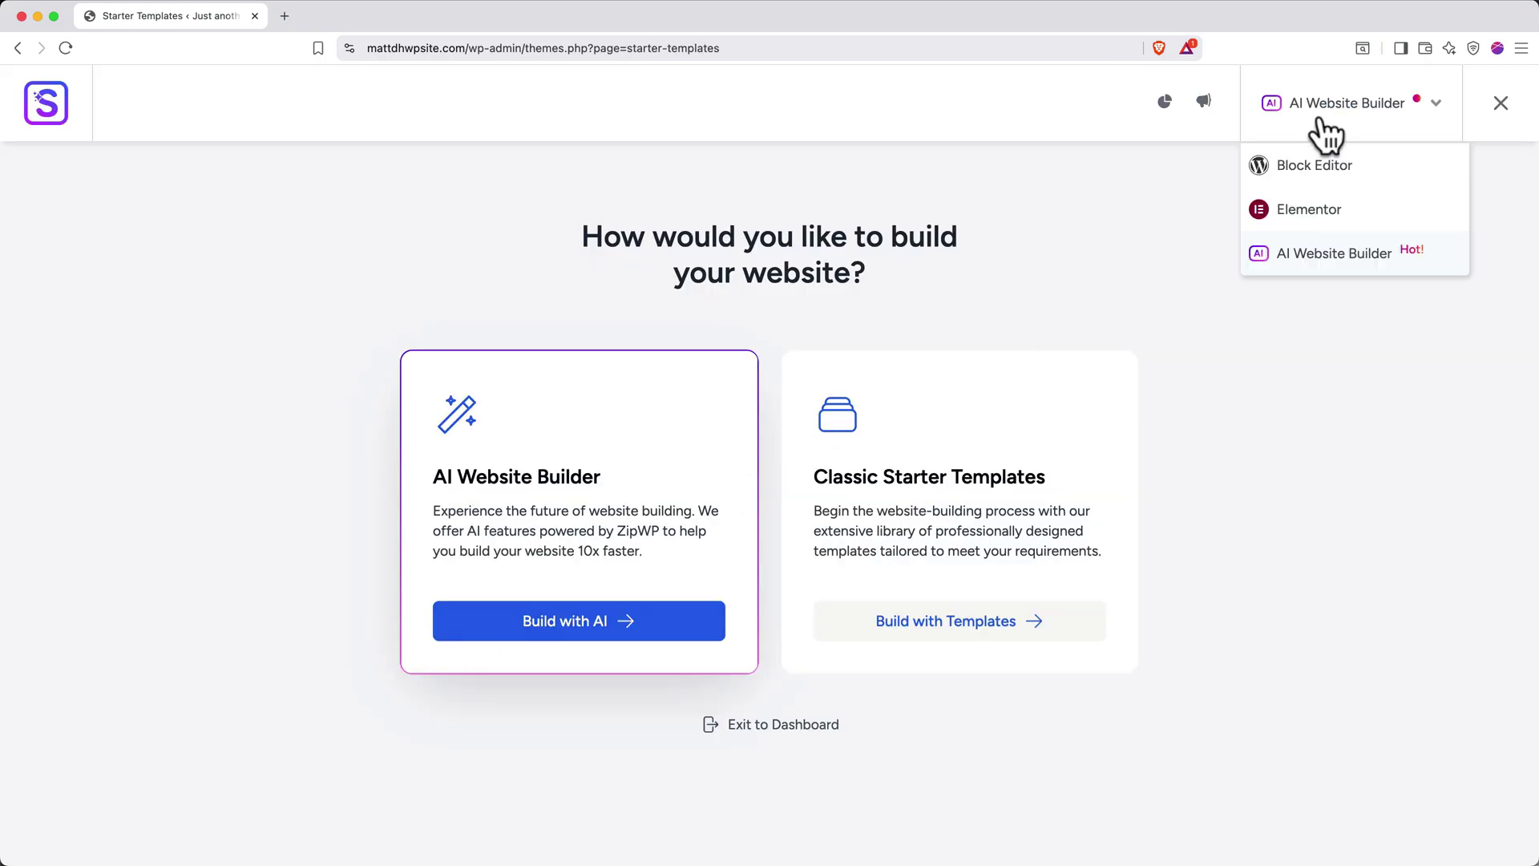
pyautogui.click(1325, 210)
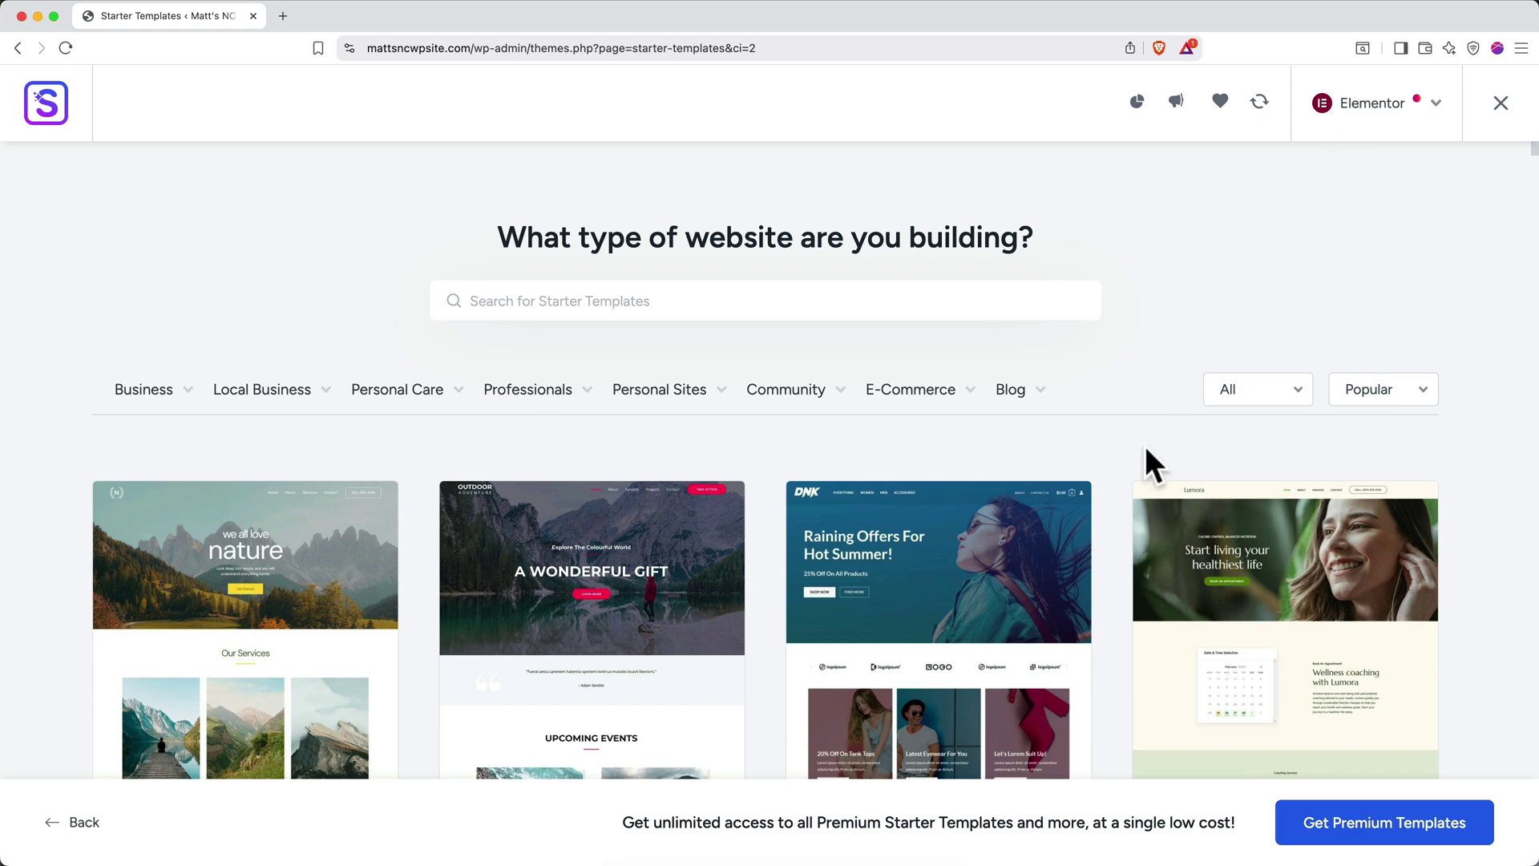
# Scroll the Elementor template gallery, check the Professionals category, and return to the Love Nature card
pyautogui.scroll(-3, 1142, 448)
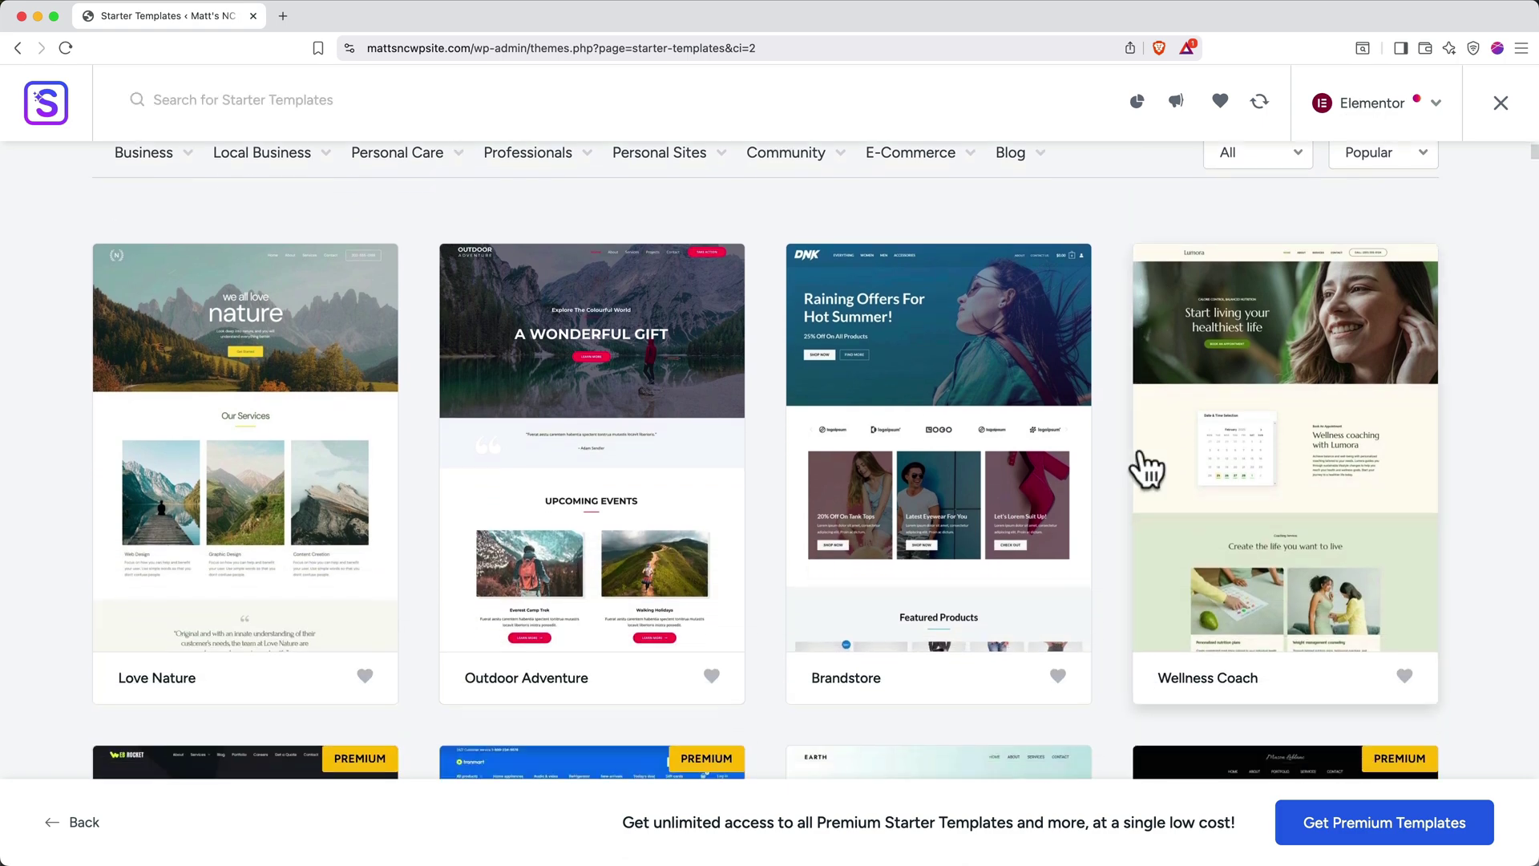
pyautogui.scroll(-2, 1113, 446)
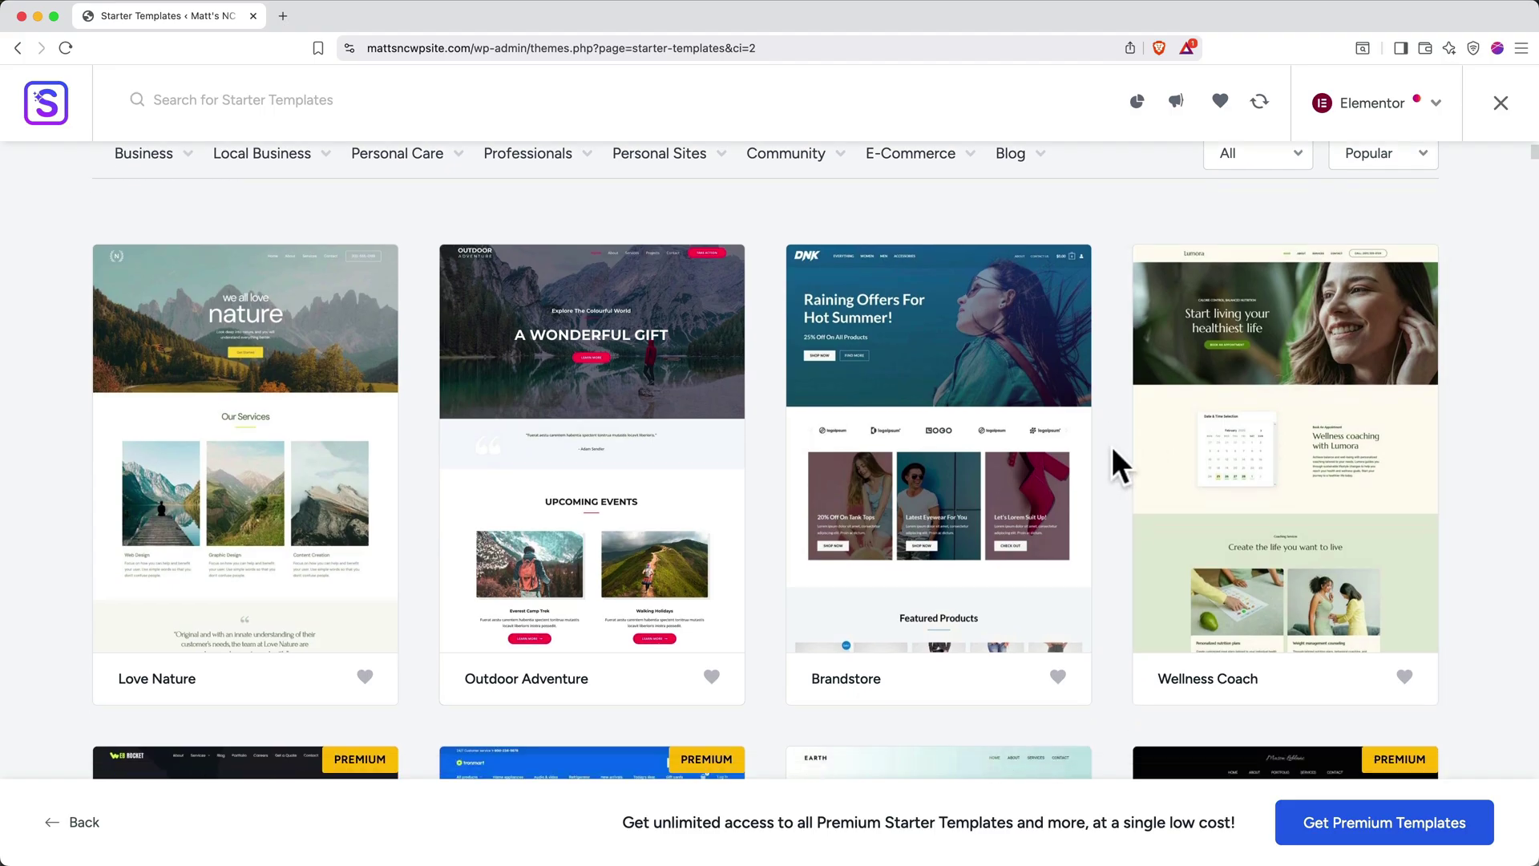
pyautogui.scroll(-5, 1113, 449)
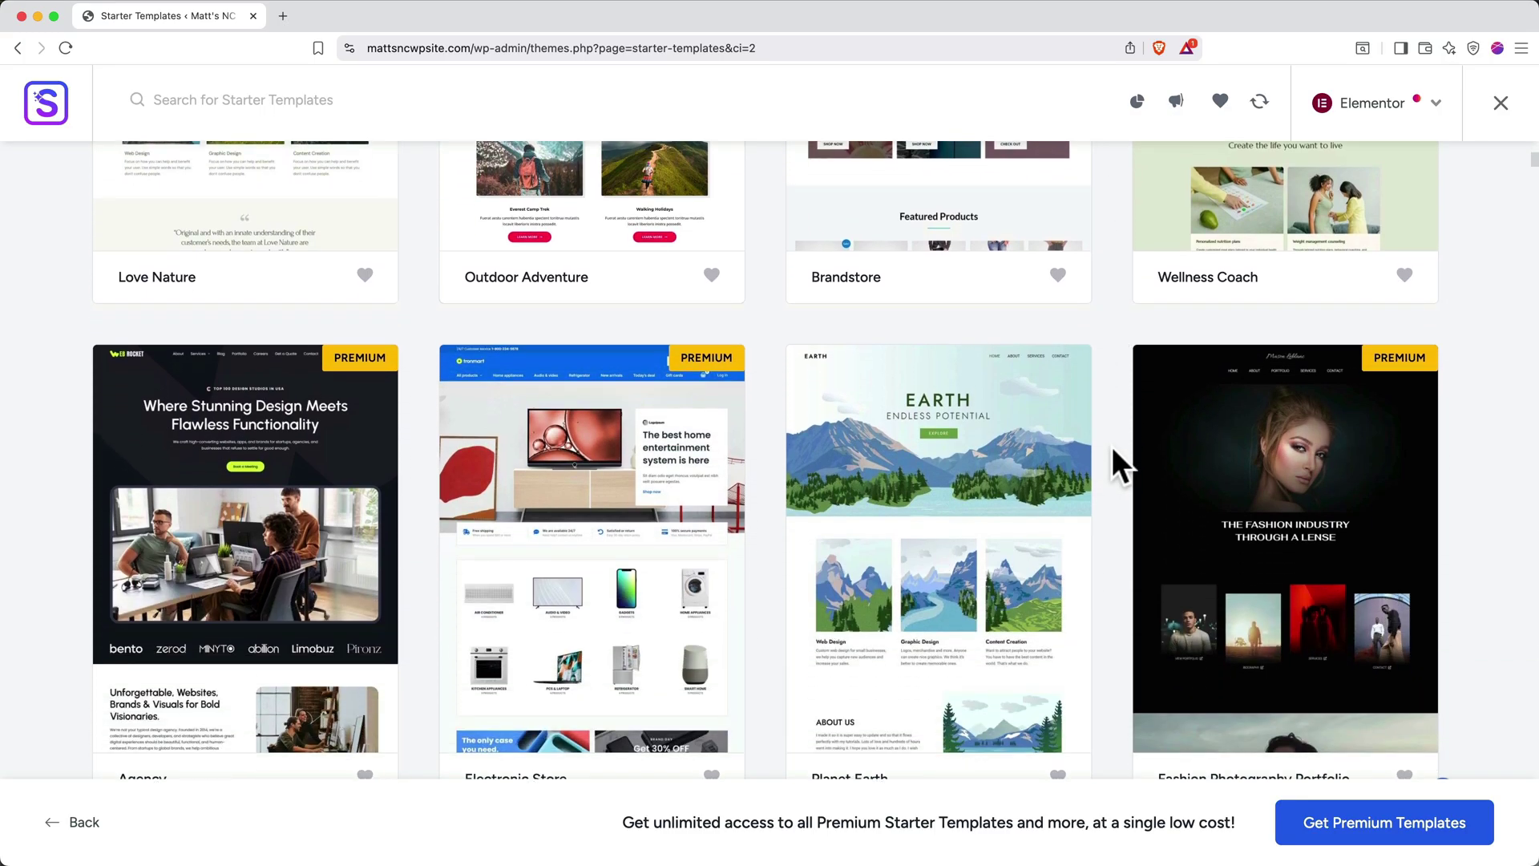
pyautogui.scroll(7, 1112, 446)
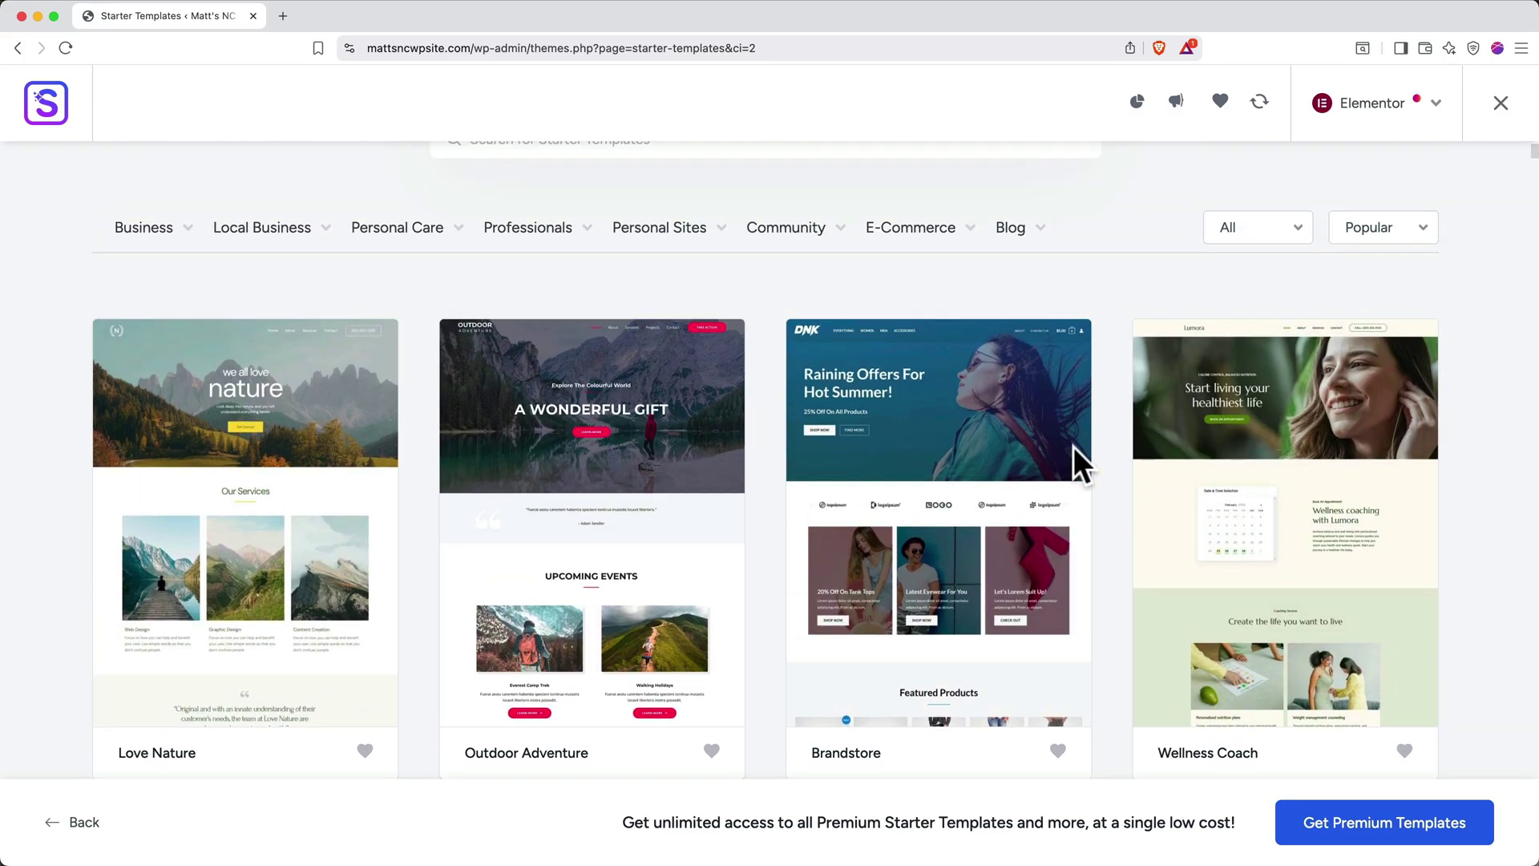
pyautogui.moveTo(565, 230)
pyautogui.scroll(-5, 416, 287)
pyautogui.scroll(-3, 418, 290)
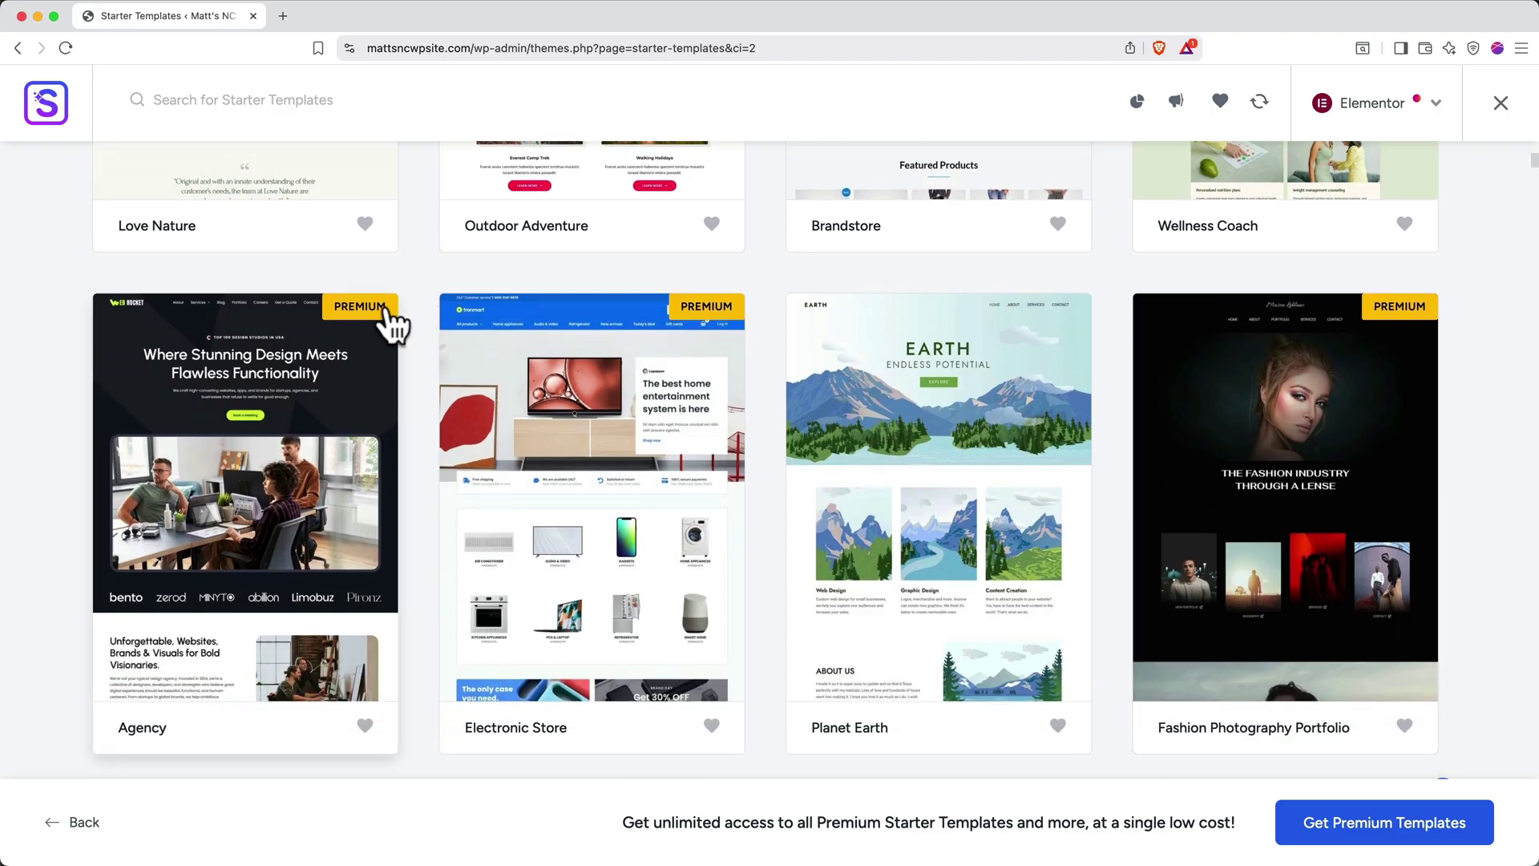
pyautogui.scroll(6, 393, 324)
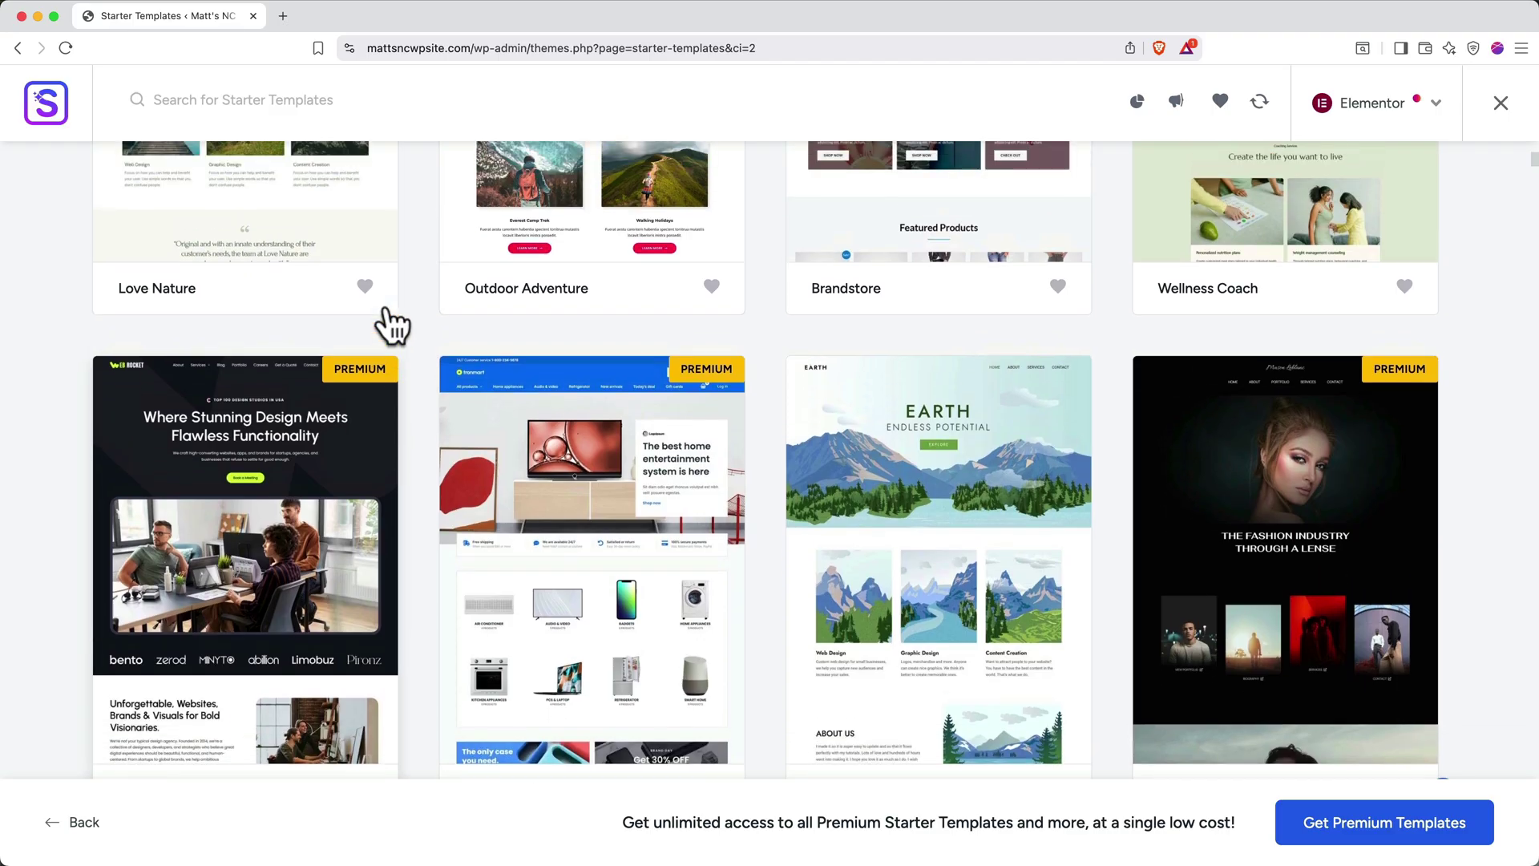
pyautogui.scroll(1, 393, 324)
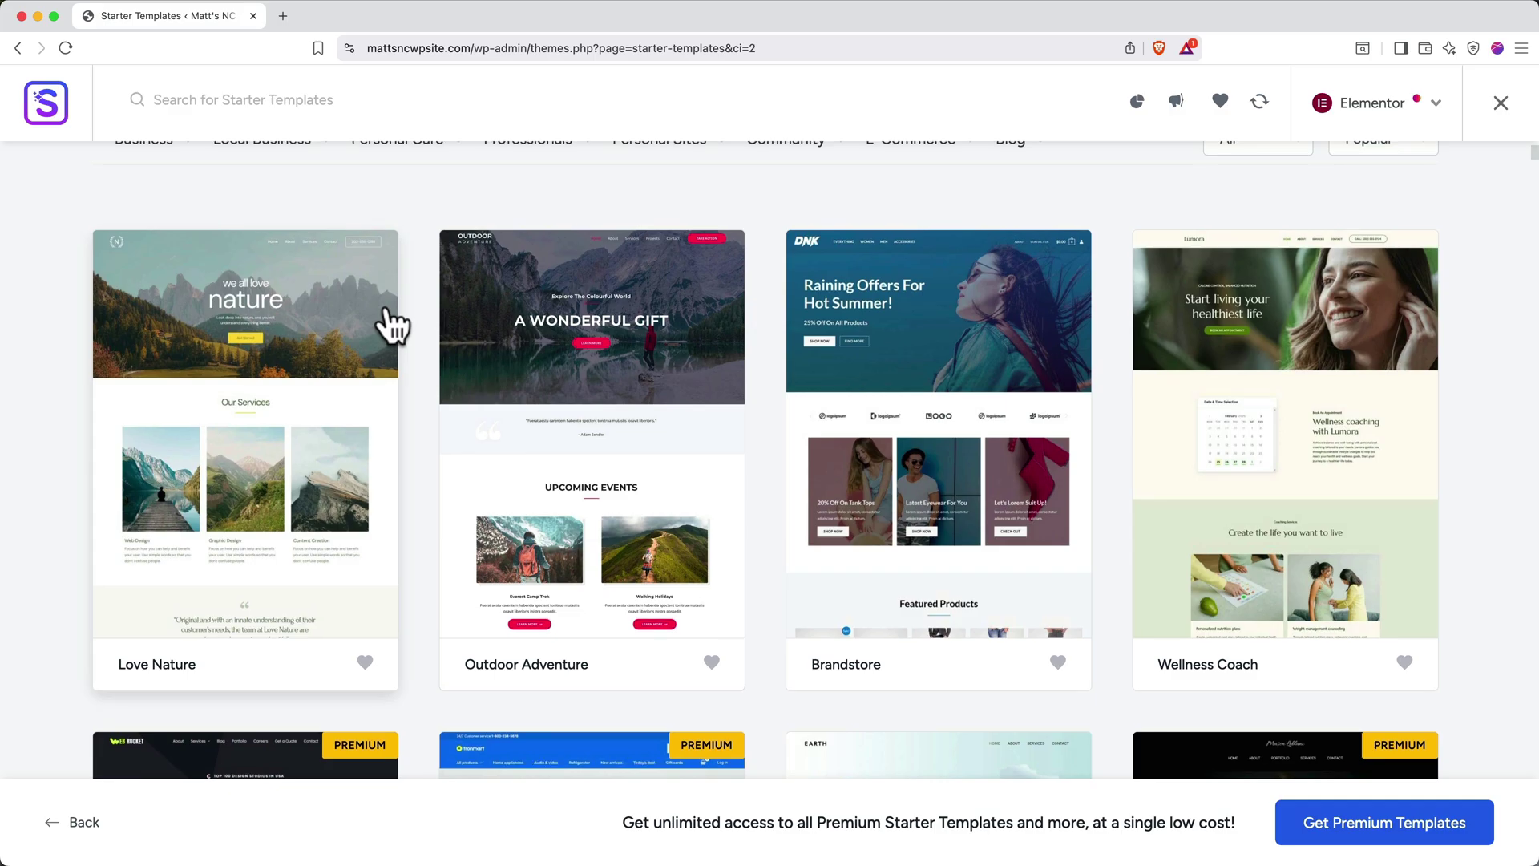
# Pick the Love Nature template and give it the IBM Plex Serif & Inter font pair
pyautogui.click(255, 385)
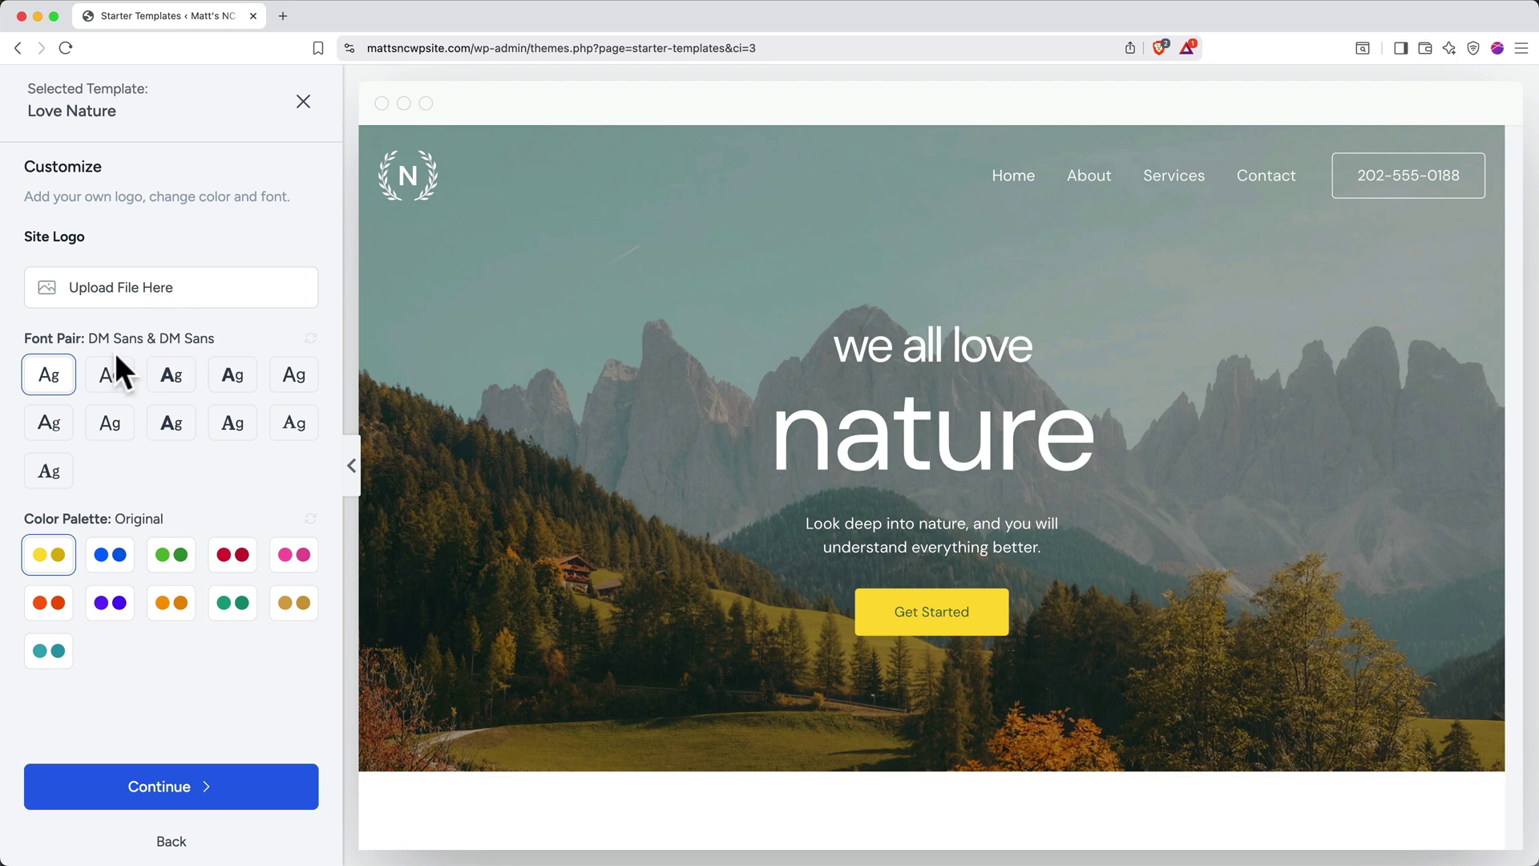
pyautogui.click(110, 381)
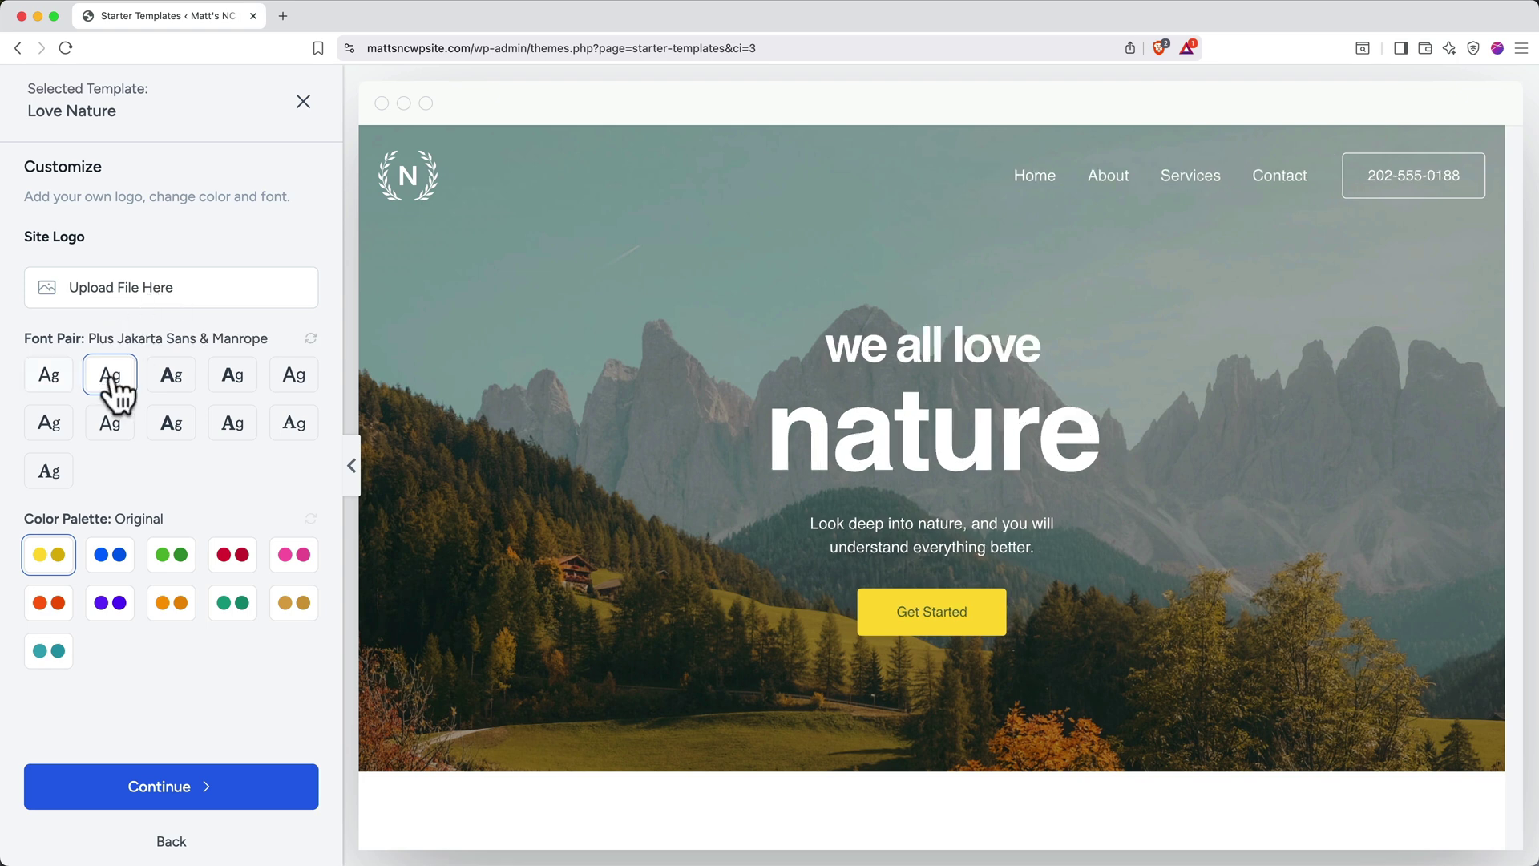
pyautogui.click(171, 389)
pyautogui.click(239, 393)
pyautogui.click(290, 391)
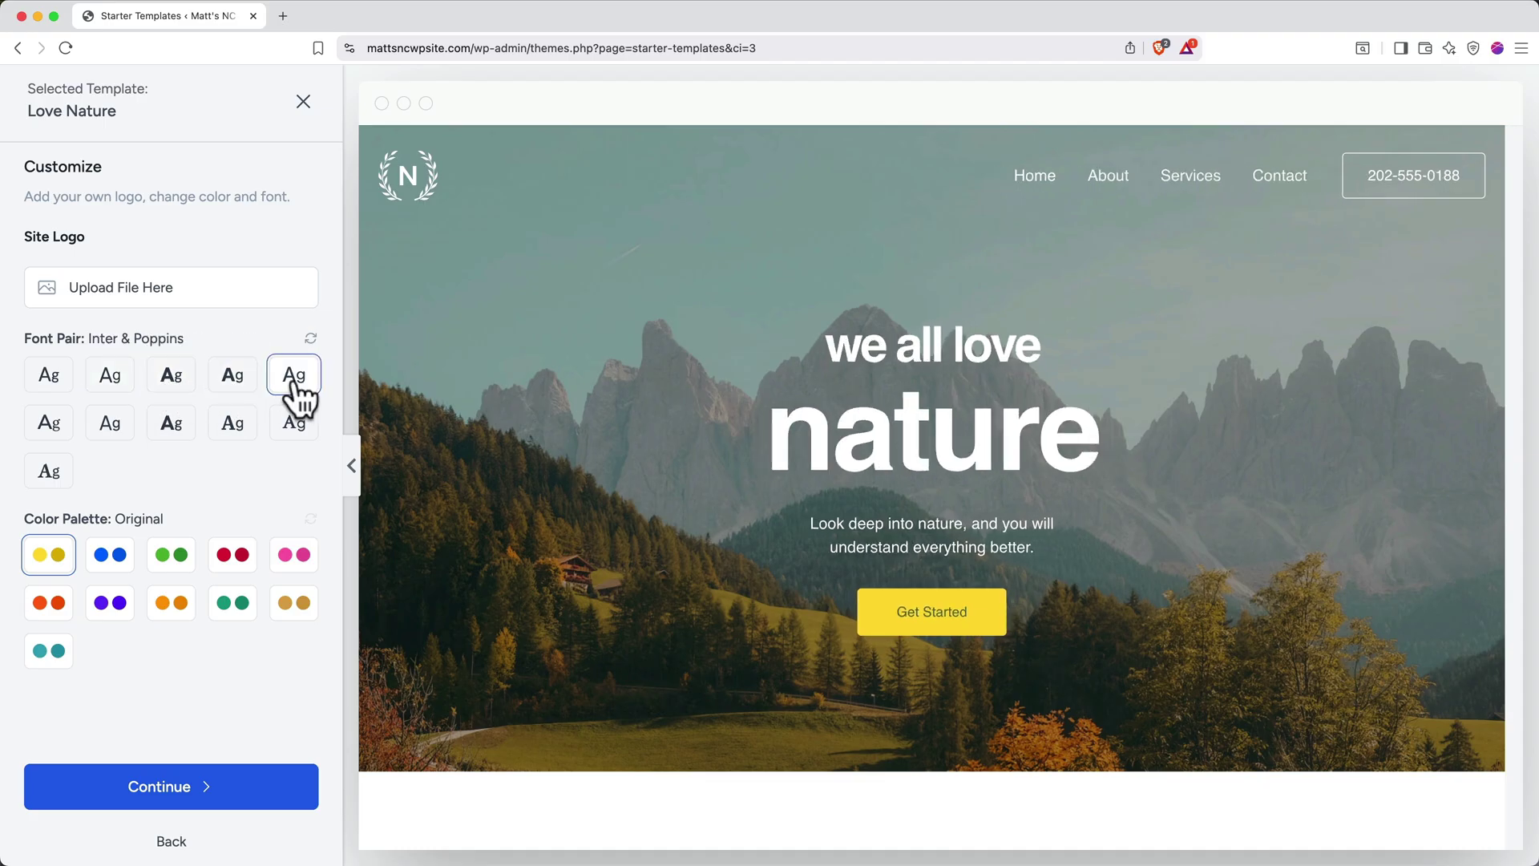
pyautogui.click(247, 431)
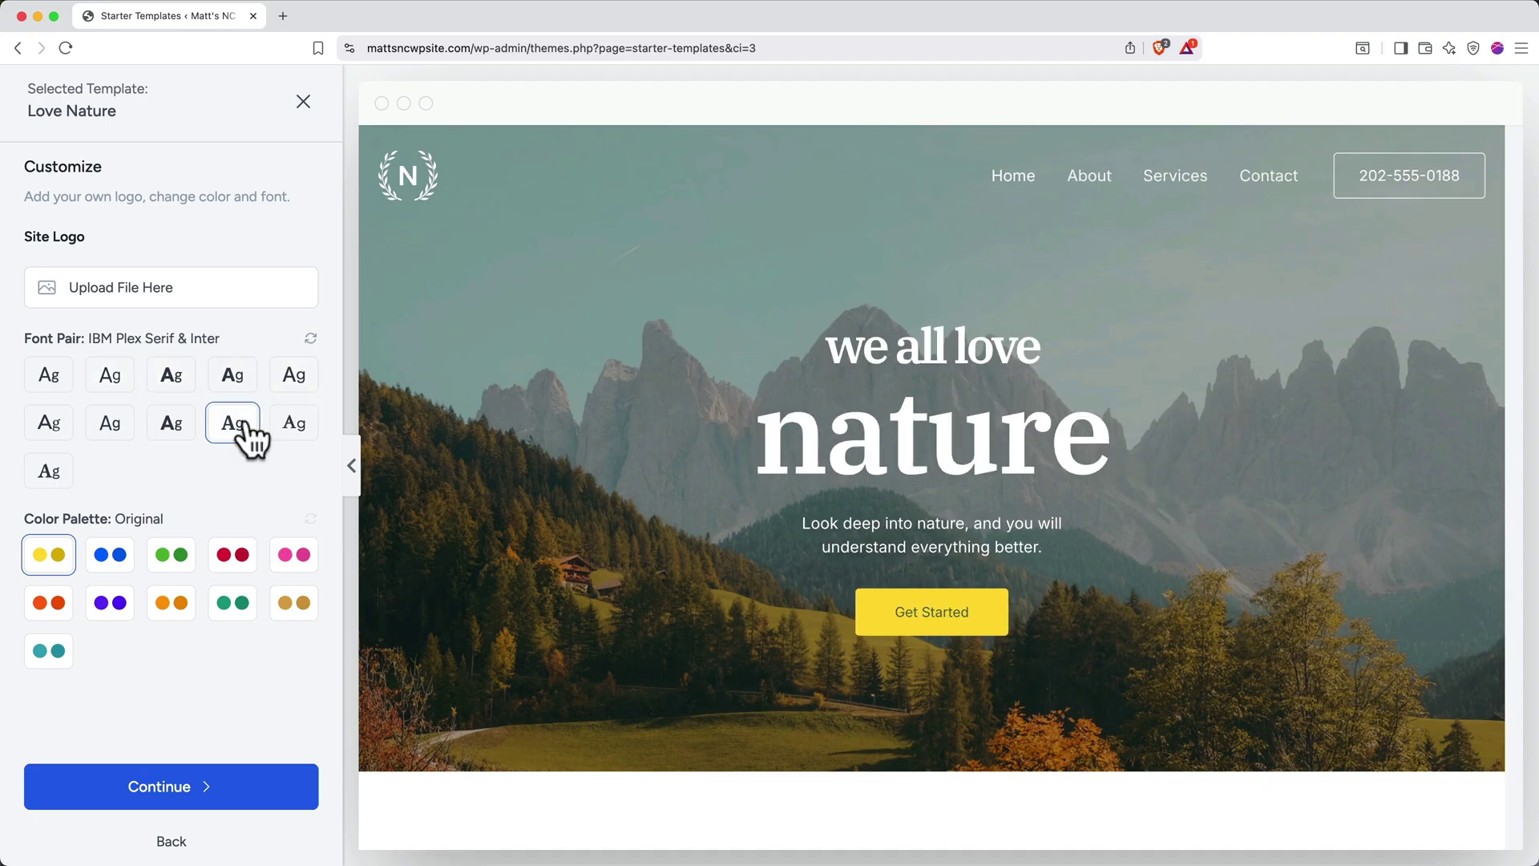
# Apply the tan Style 9 colour palette after previewing Styles 1 to 4
pyautogui.click(114, 557)
pyautogui.click(171, 563)
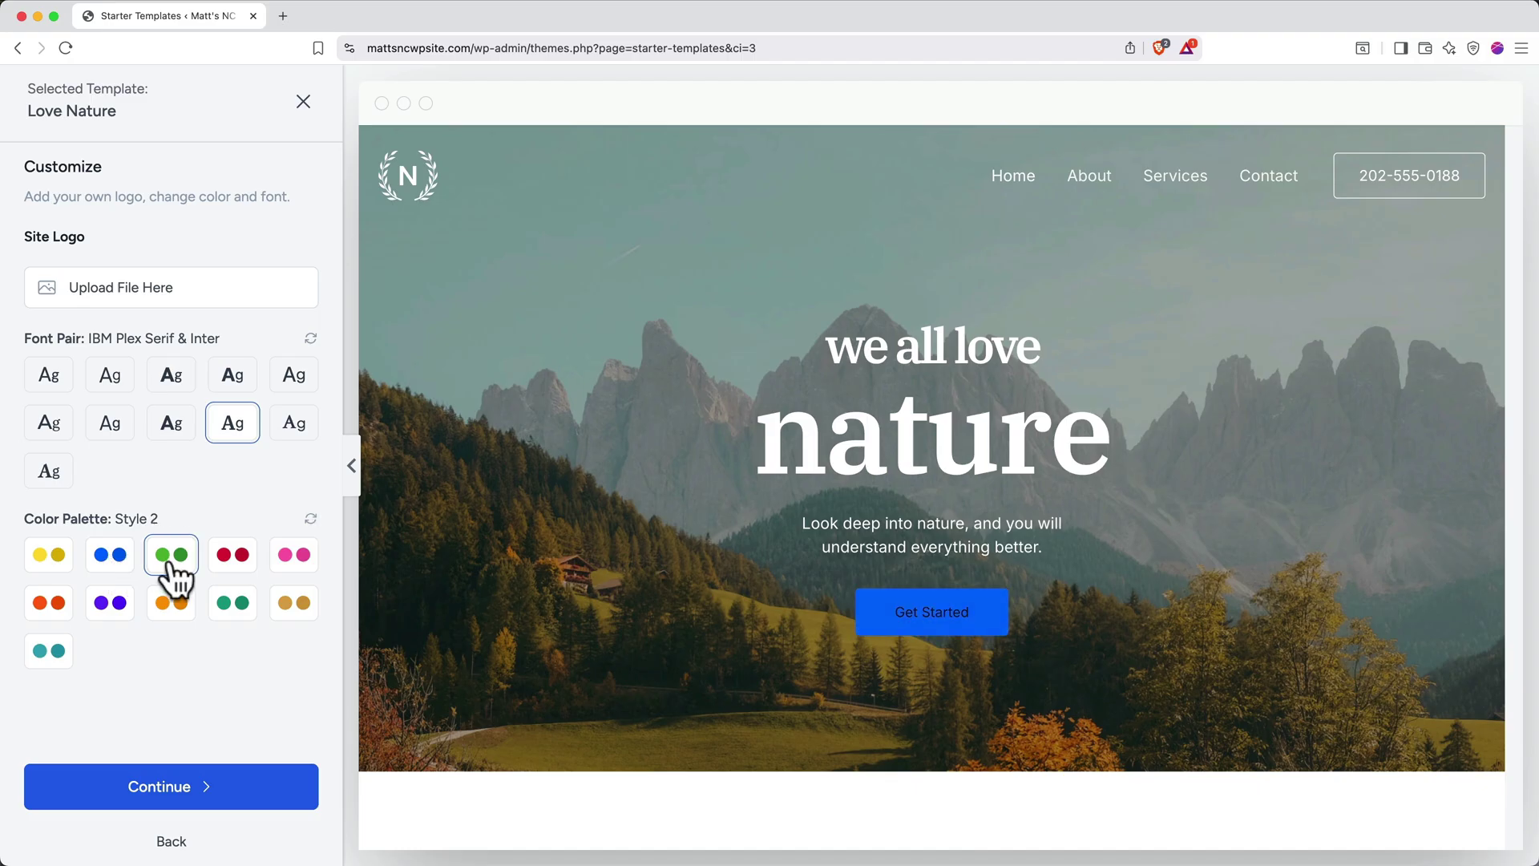
pyautogui.click(229, 565)
pyautogui.click(296, 576)
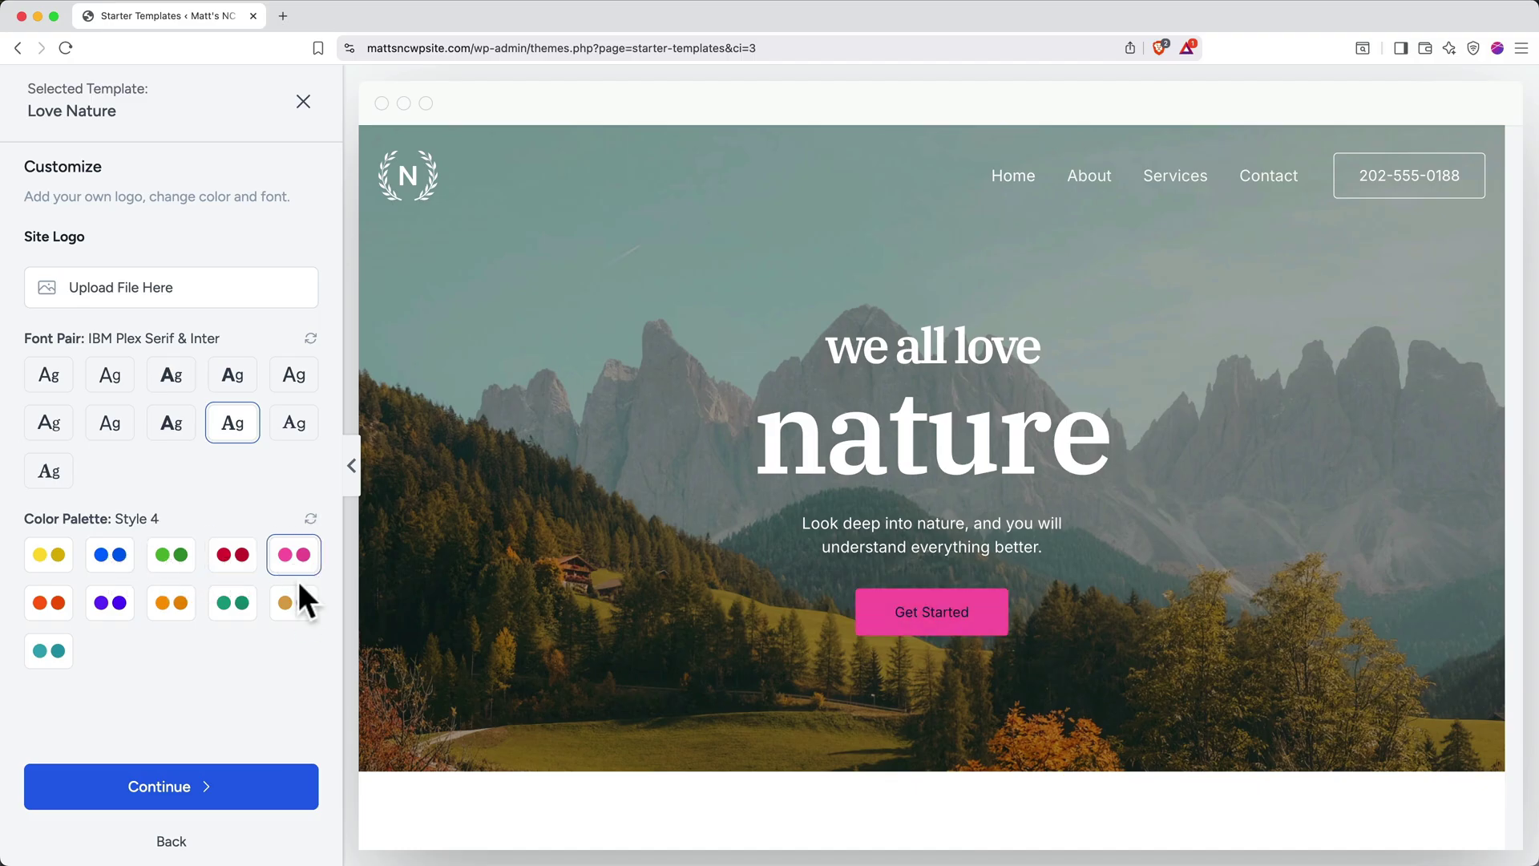
pyautogui.click(296, 603)
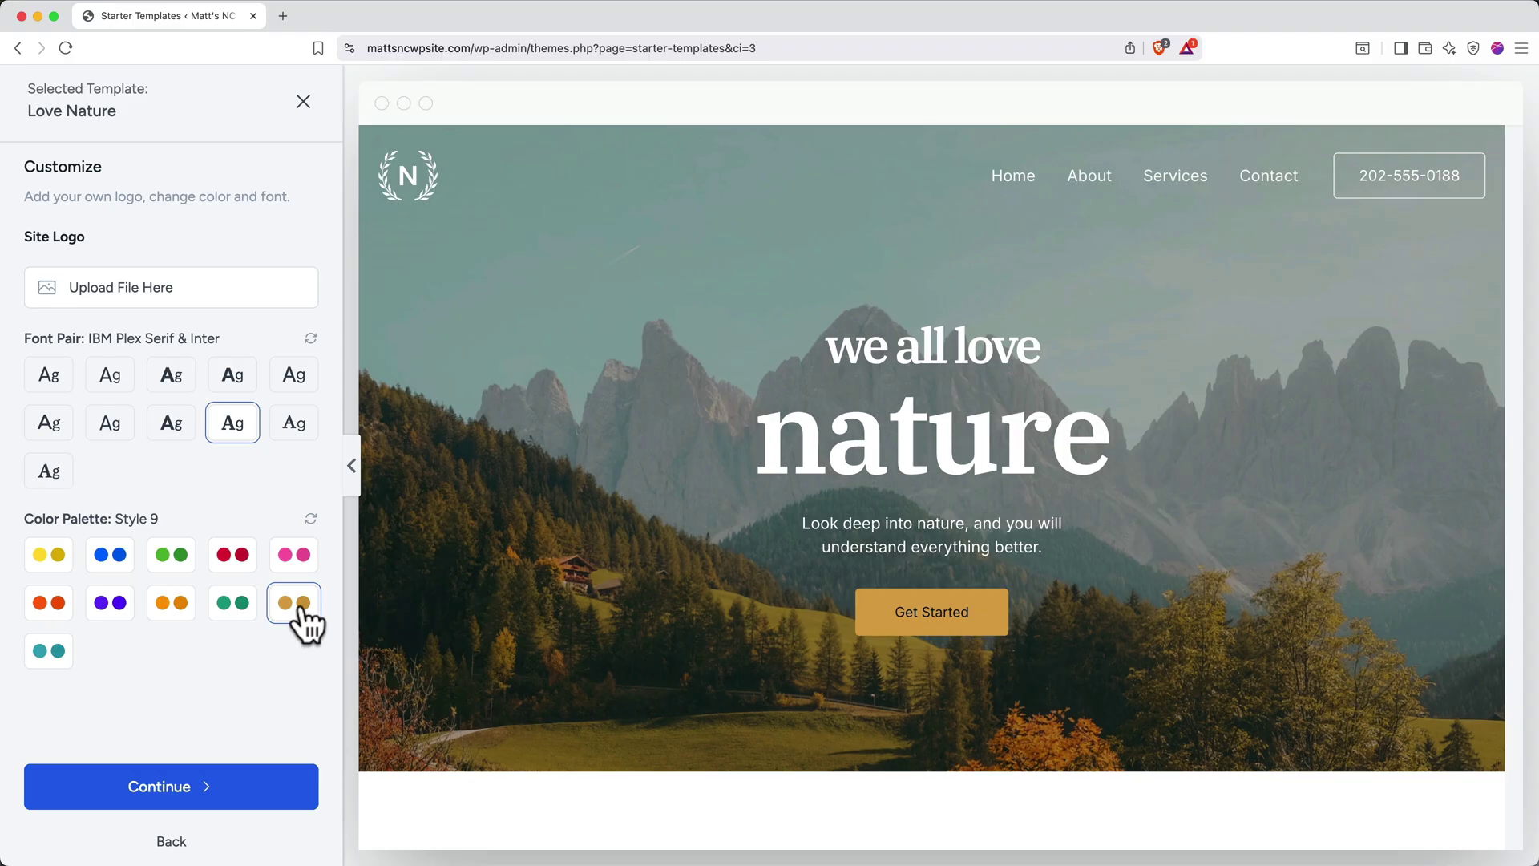
# Skip the extra features, accept the settings-overwrite warning, and build the Love Nature site
pyautogui.click(218, 785)
pyautogui.scroll(-3, 221, 778)
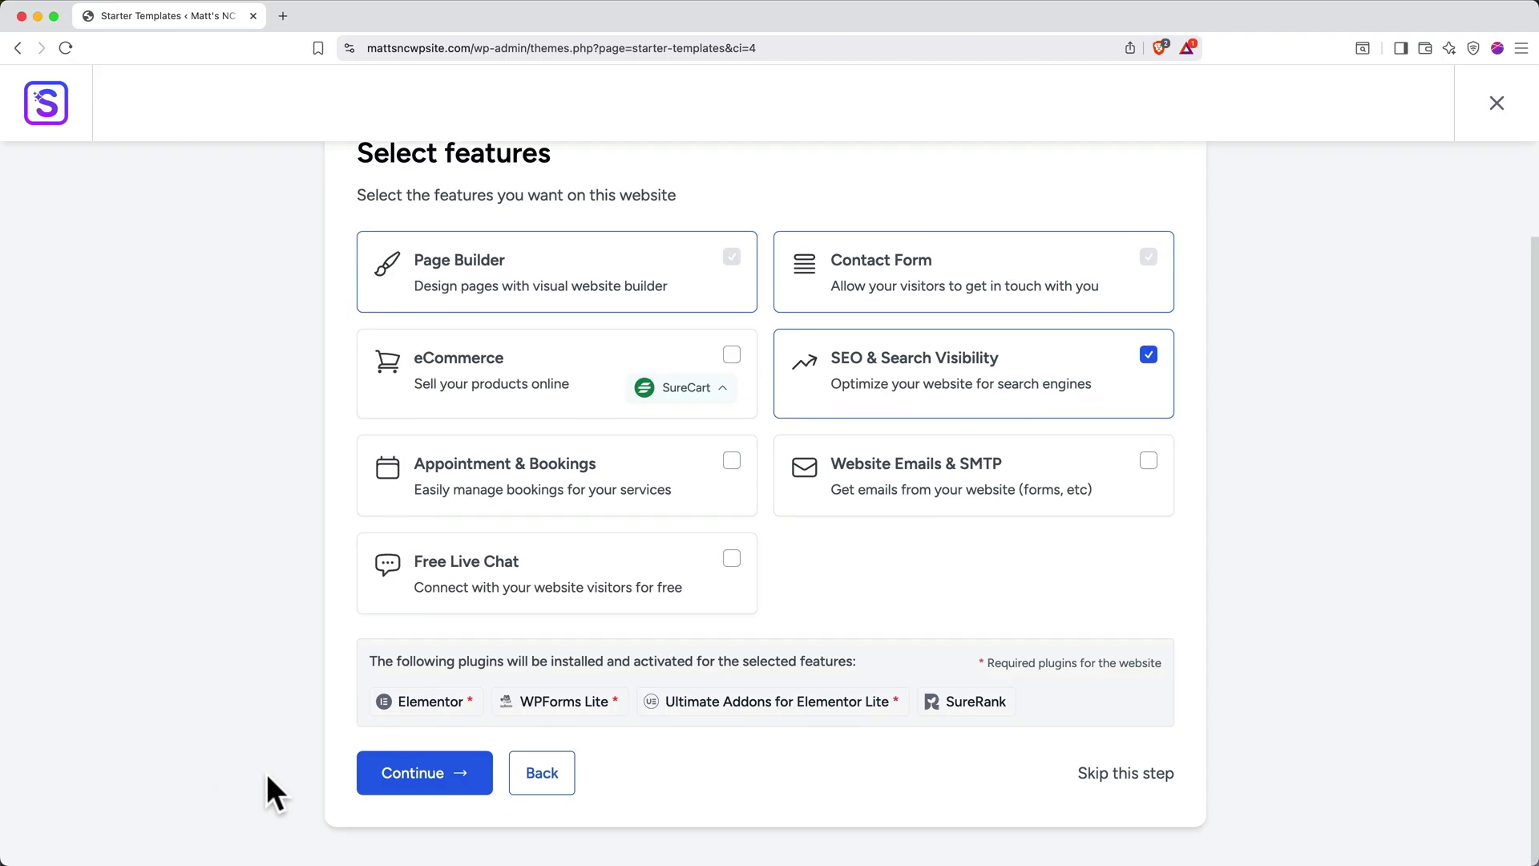
pyautogui.click(1091, 775)
pyautogui.scroll(-2, 1092, 774)
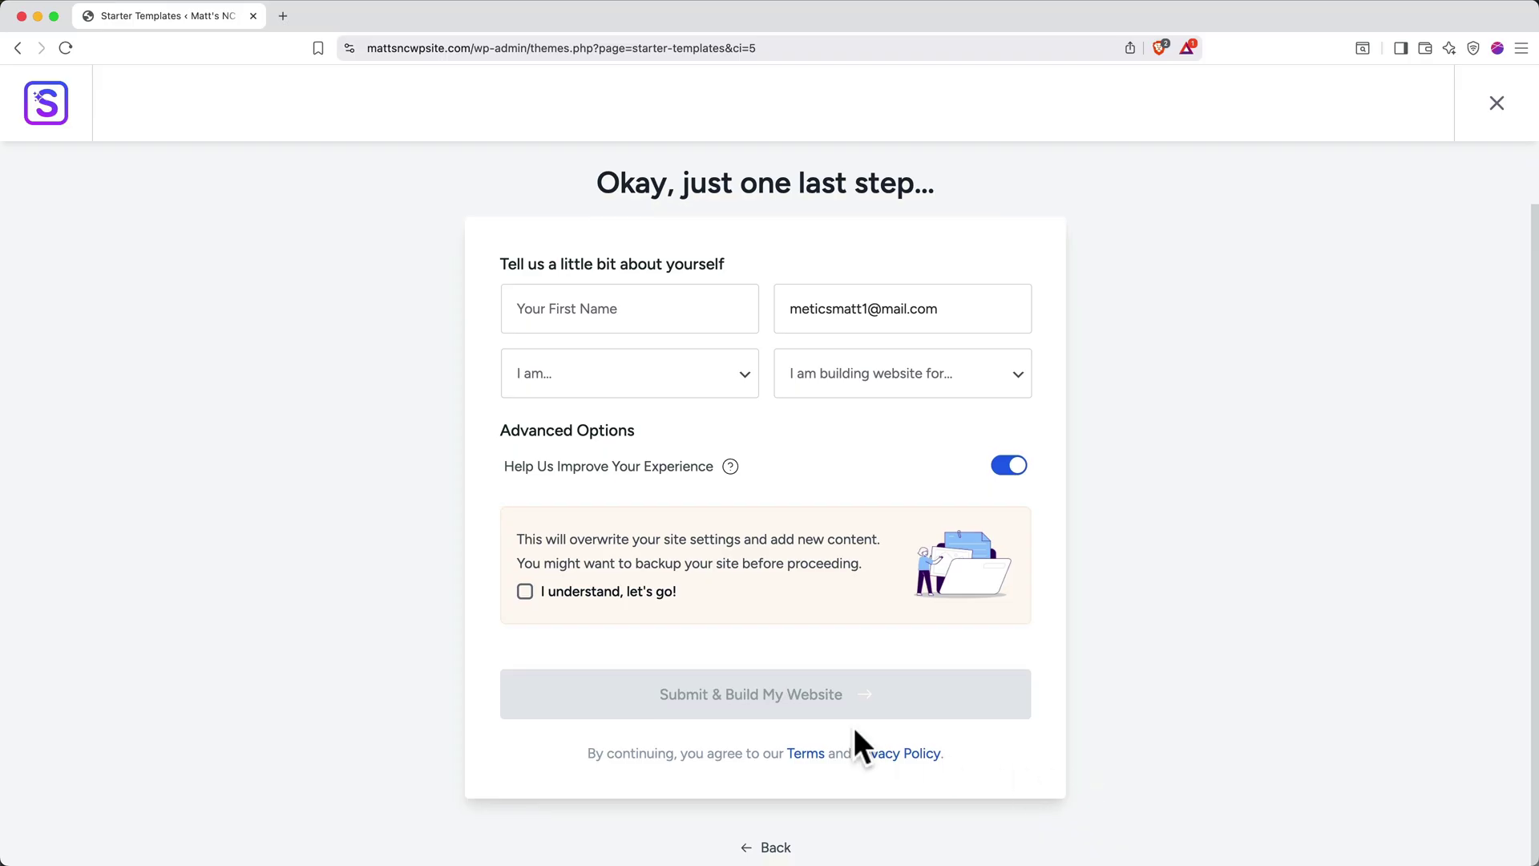
pyautogui.click(559, 597)
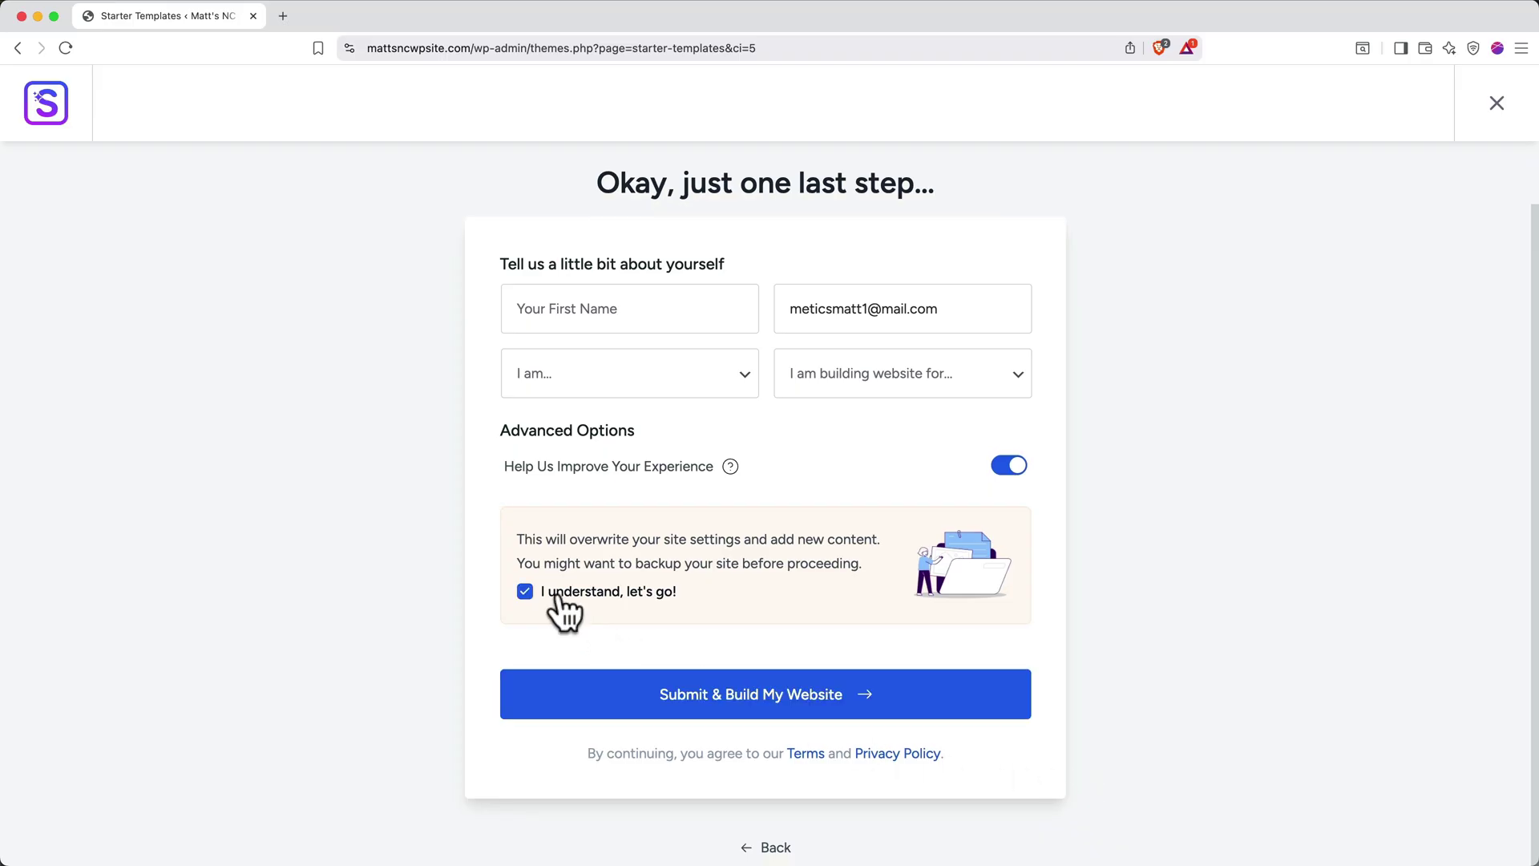
pyautogui.click(607, 697)
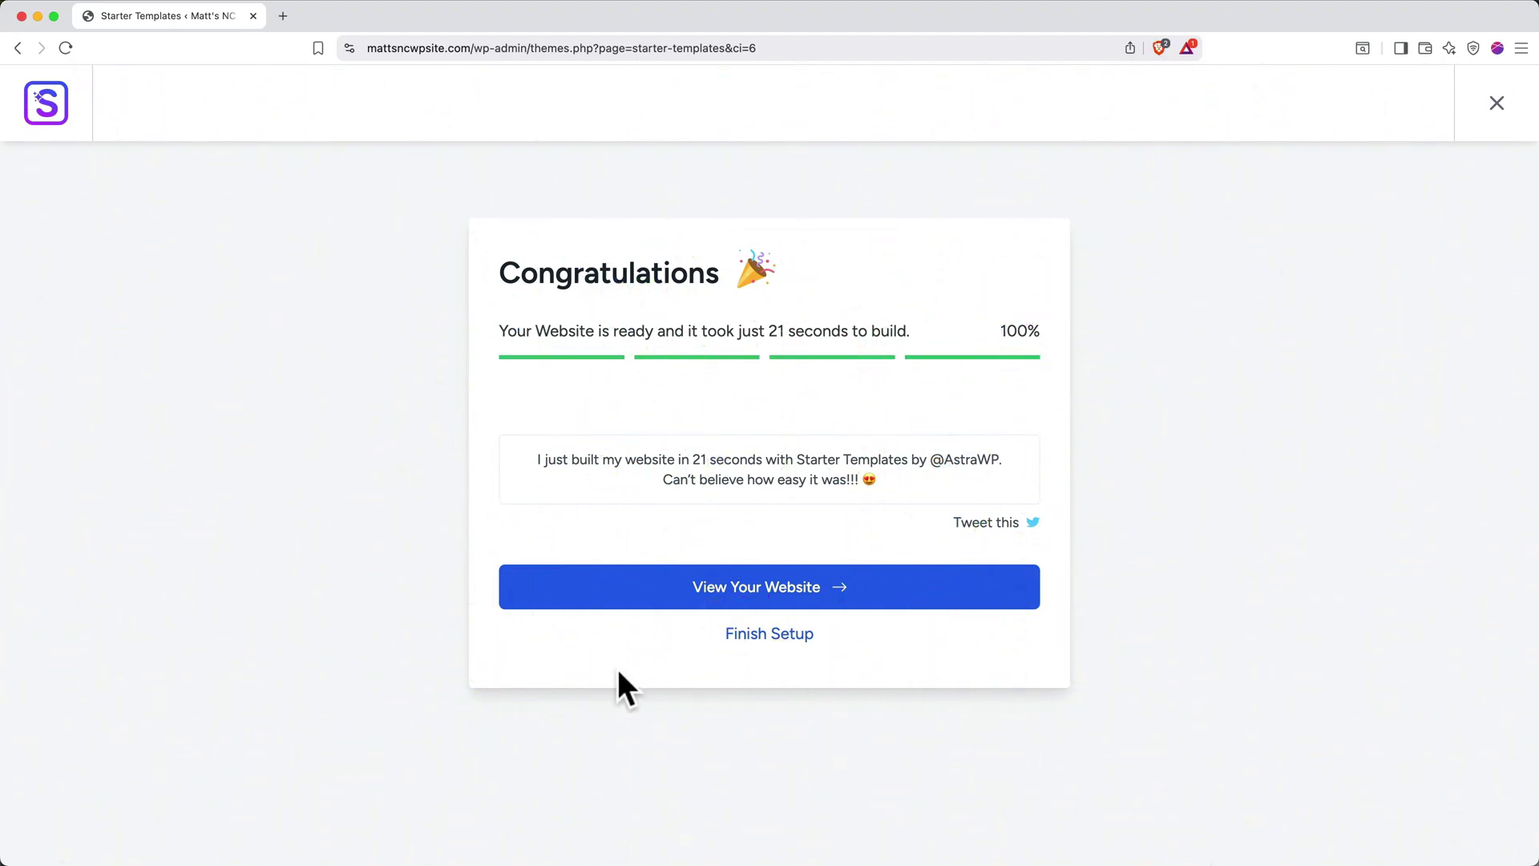
# View the newly built Love Nature website and close the Starter Templates tab
pyautogui.click(654, 599)
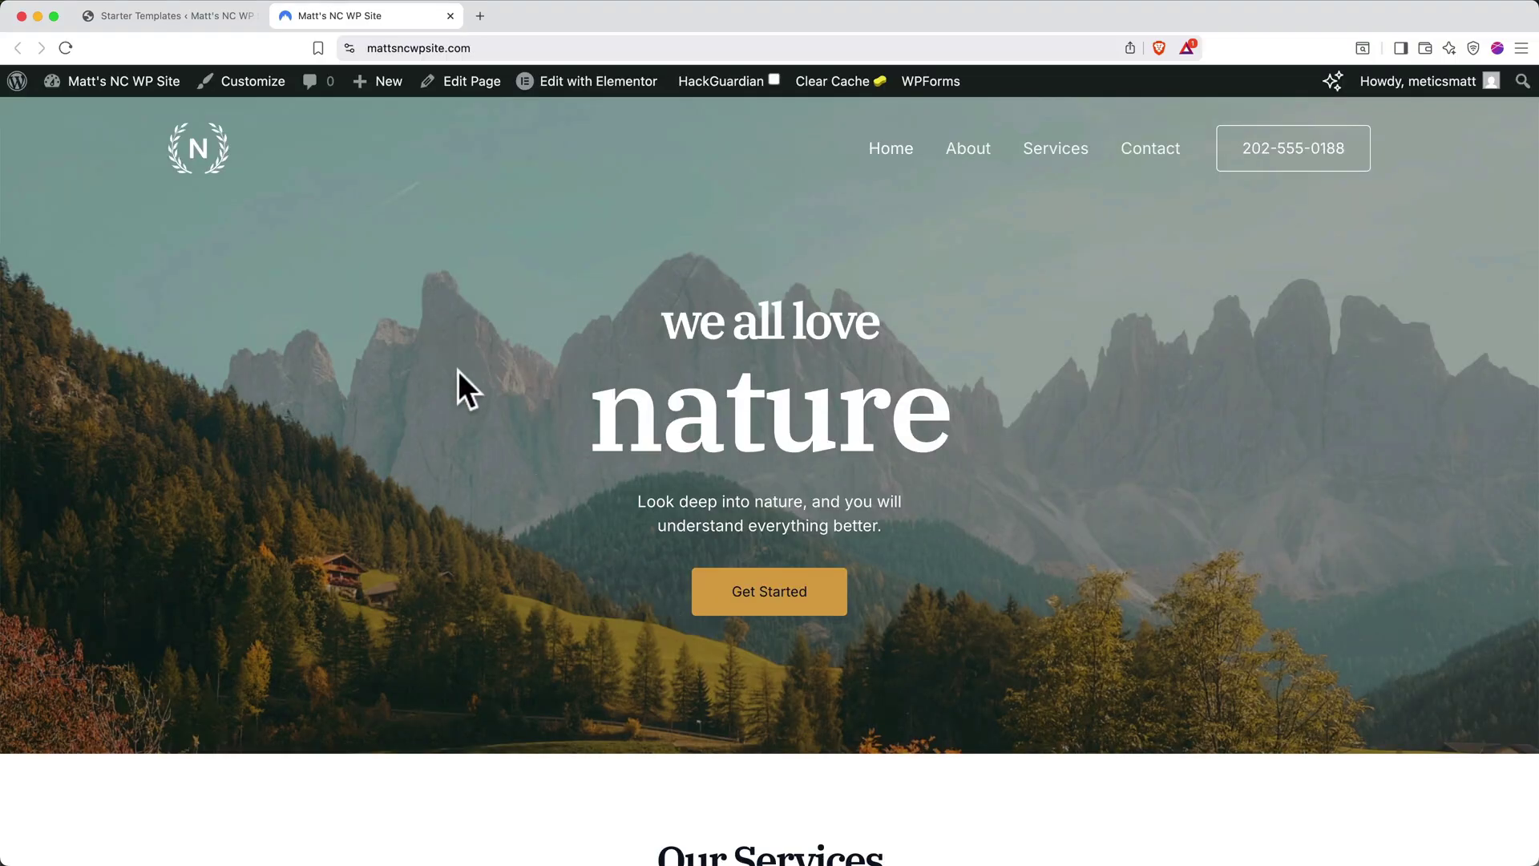
pyautogui.click(252, 15)
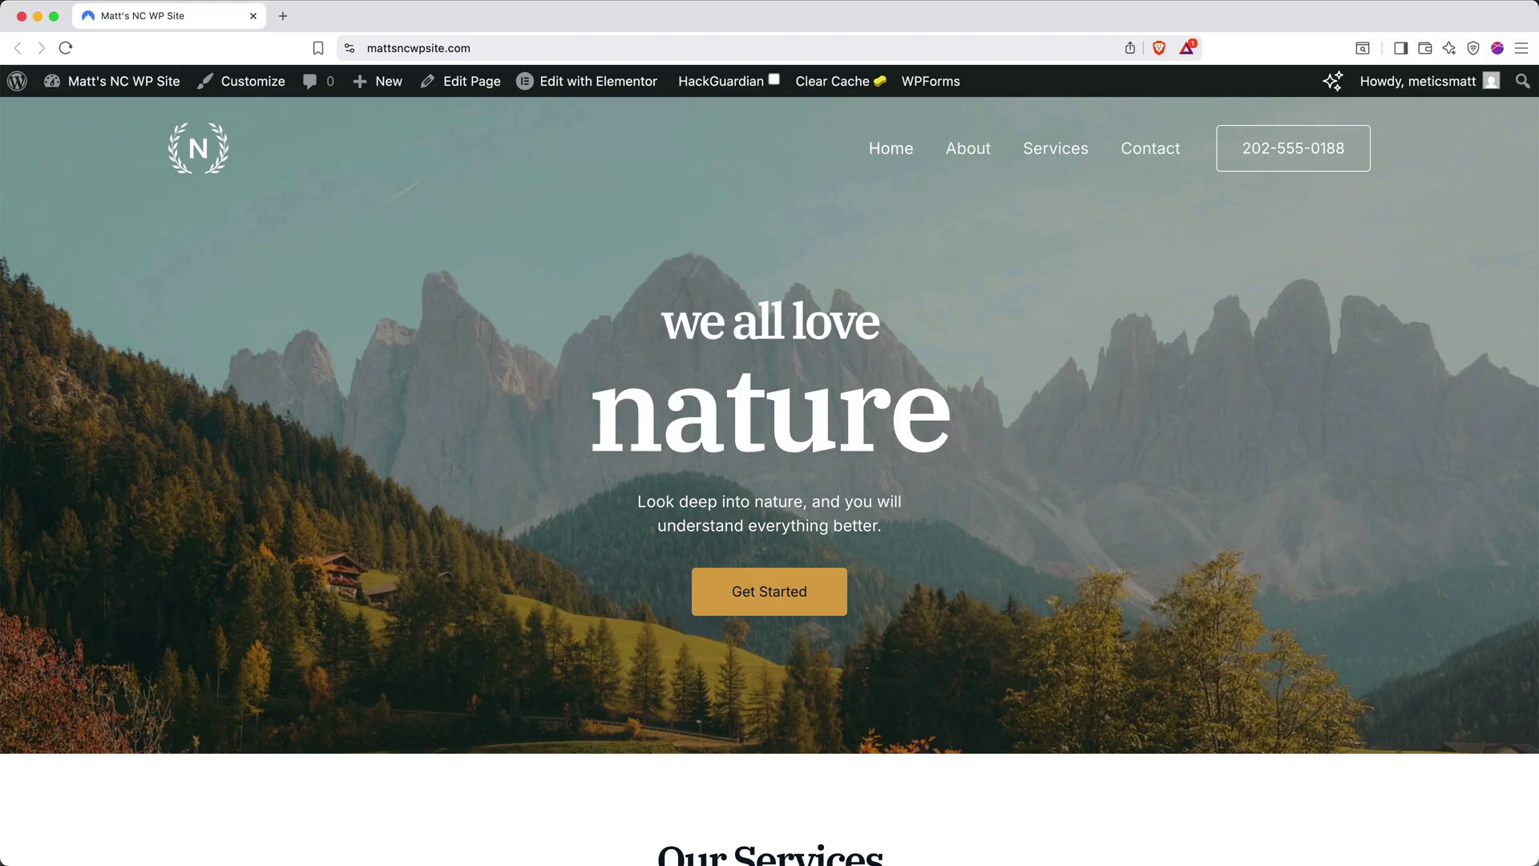
# Open the Home page in Elementor from the admin bar and dismiss the notifications popup
pyautogui.click(607, 82)
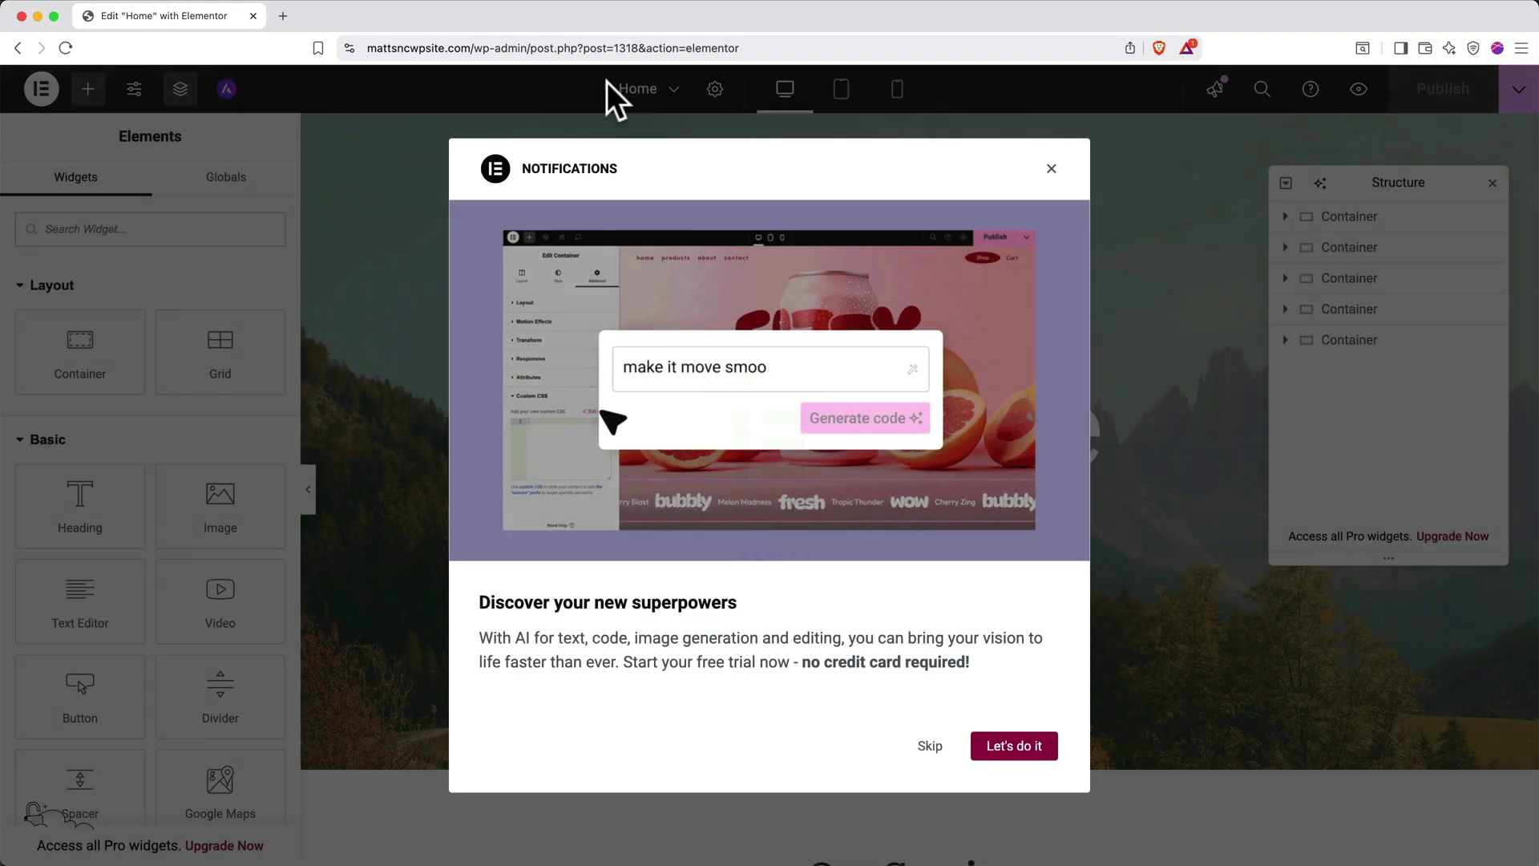
pyautogui.click(1051, 169)
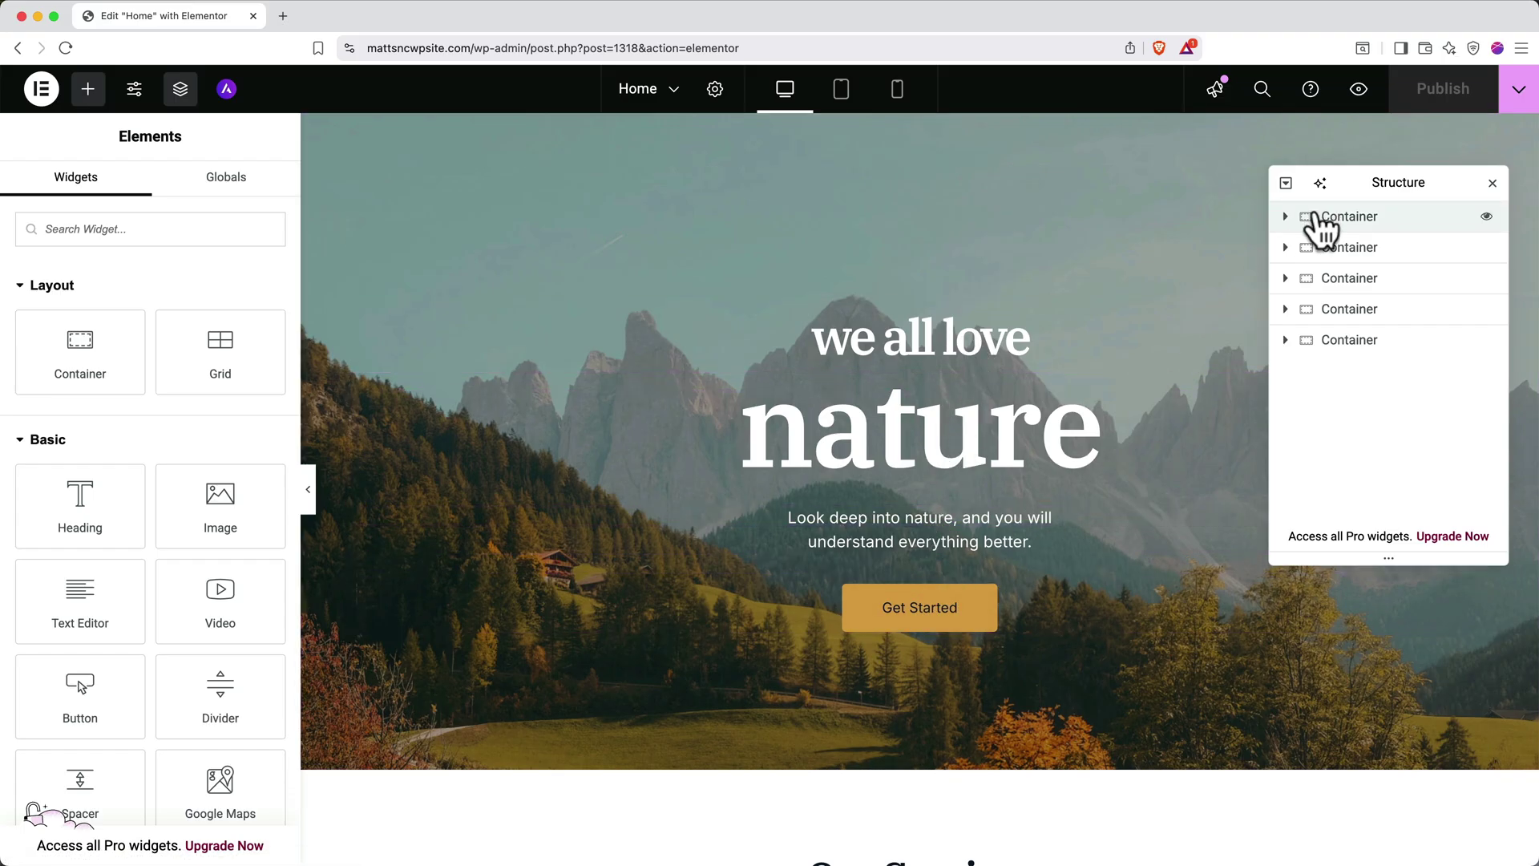
# Expand the first container and its nested container, then select each heading and the paragraph
pyautogui.click(1285, 218)
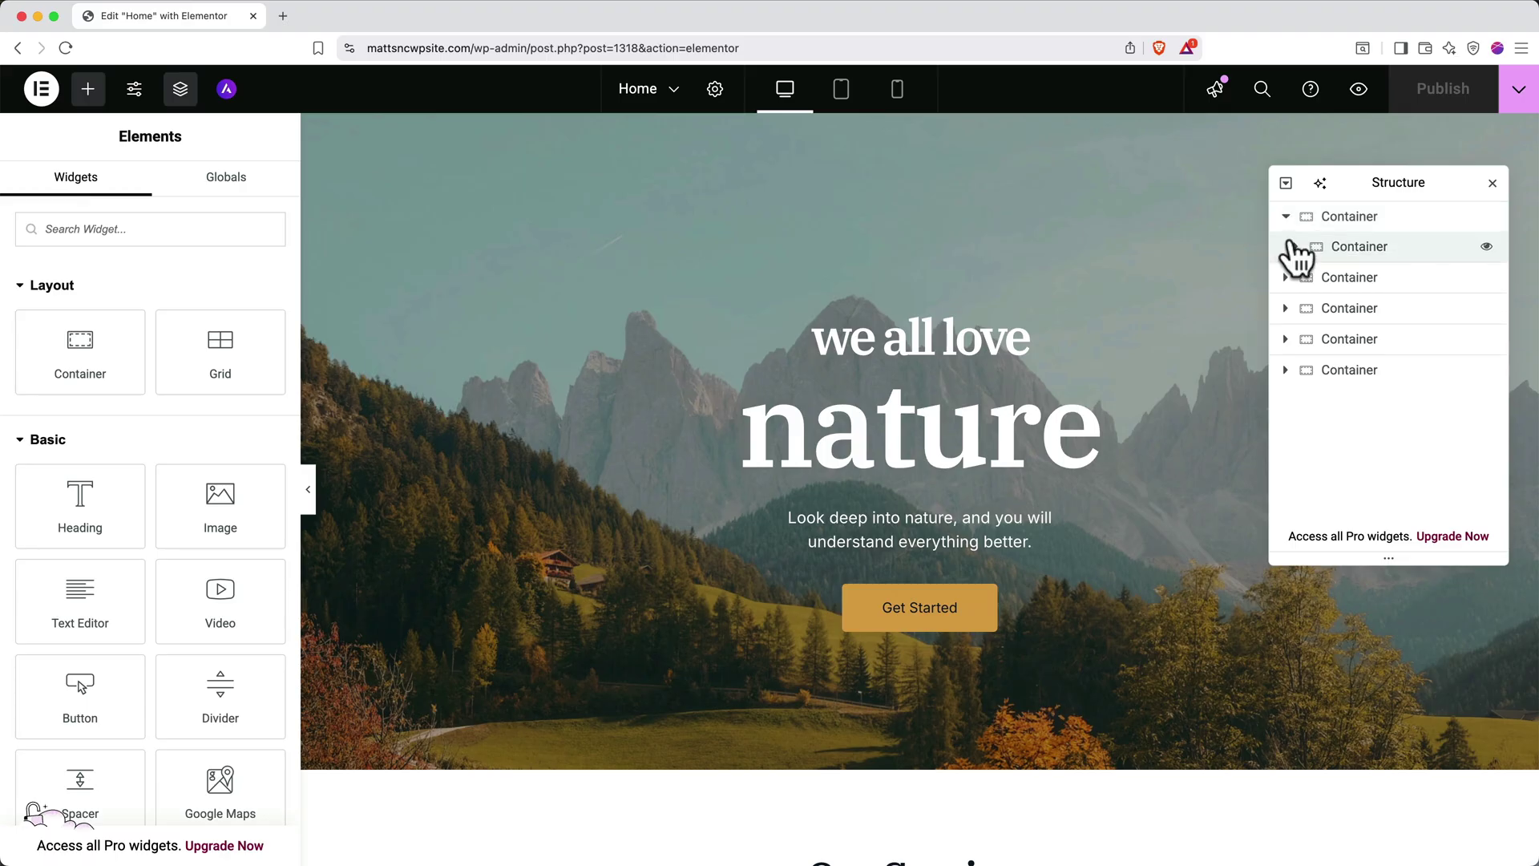
pyautogui.click(1292, 248)
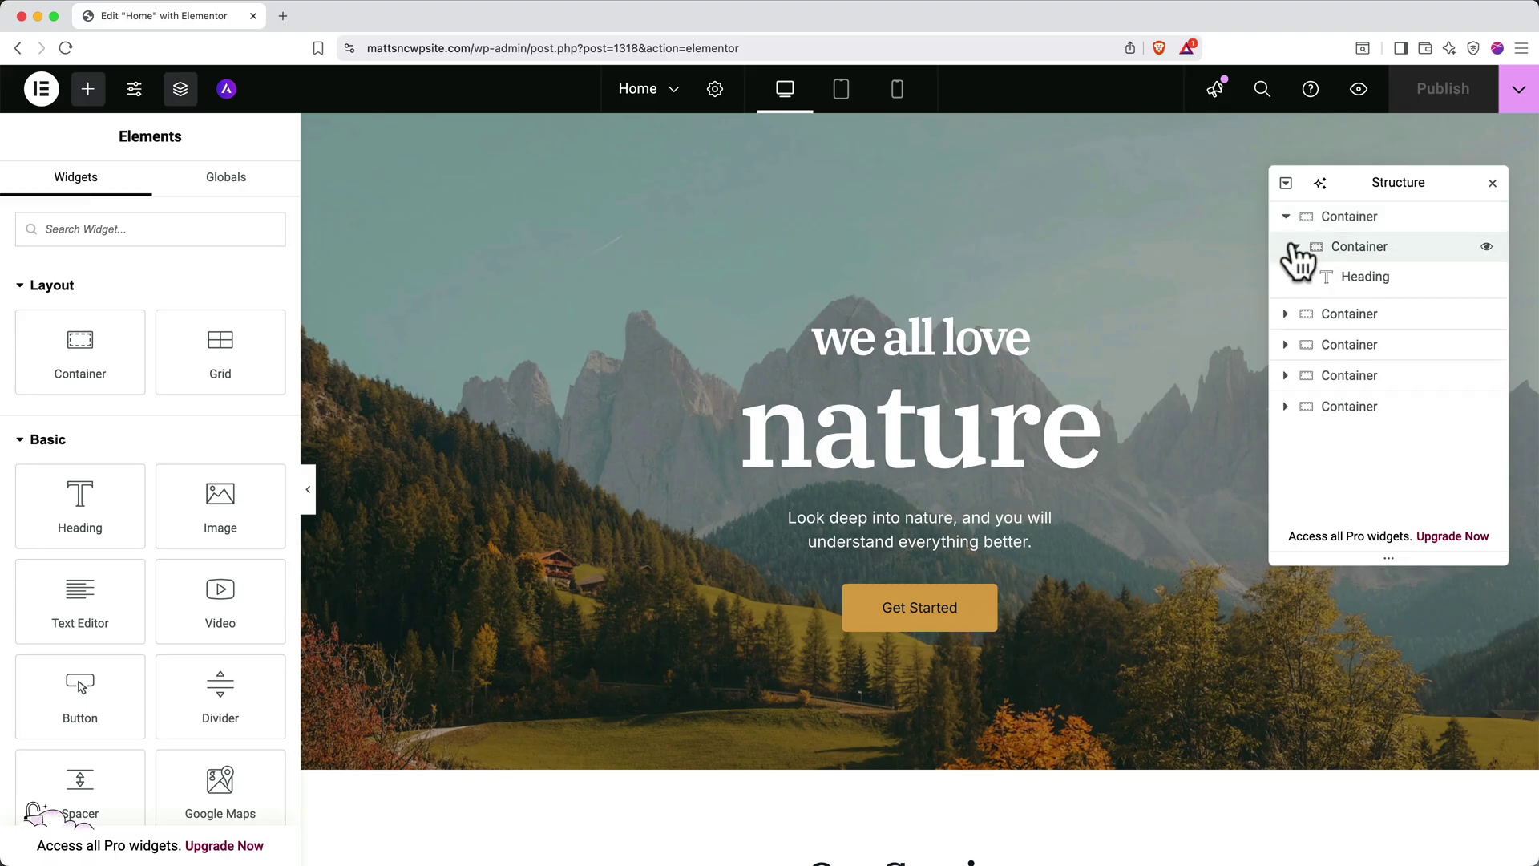
pyautogui.click(1329, 226)
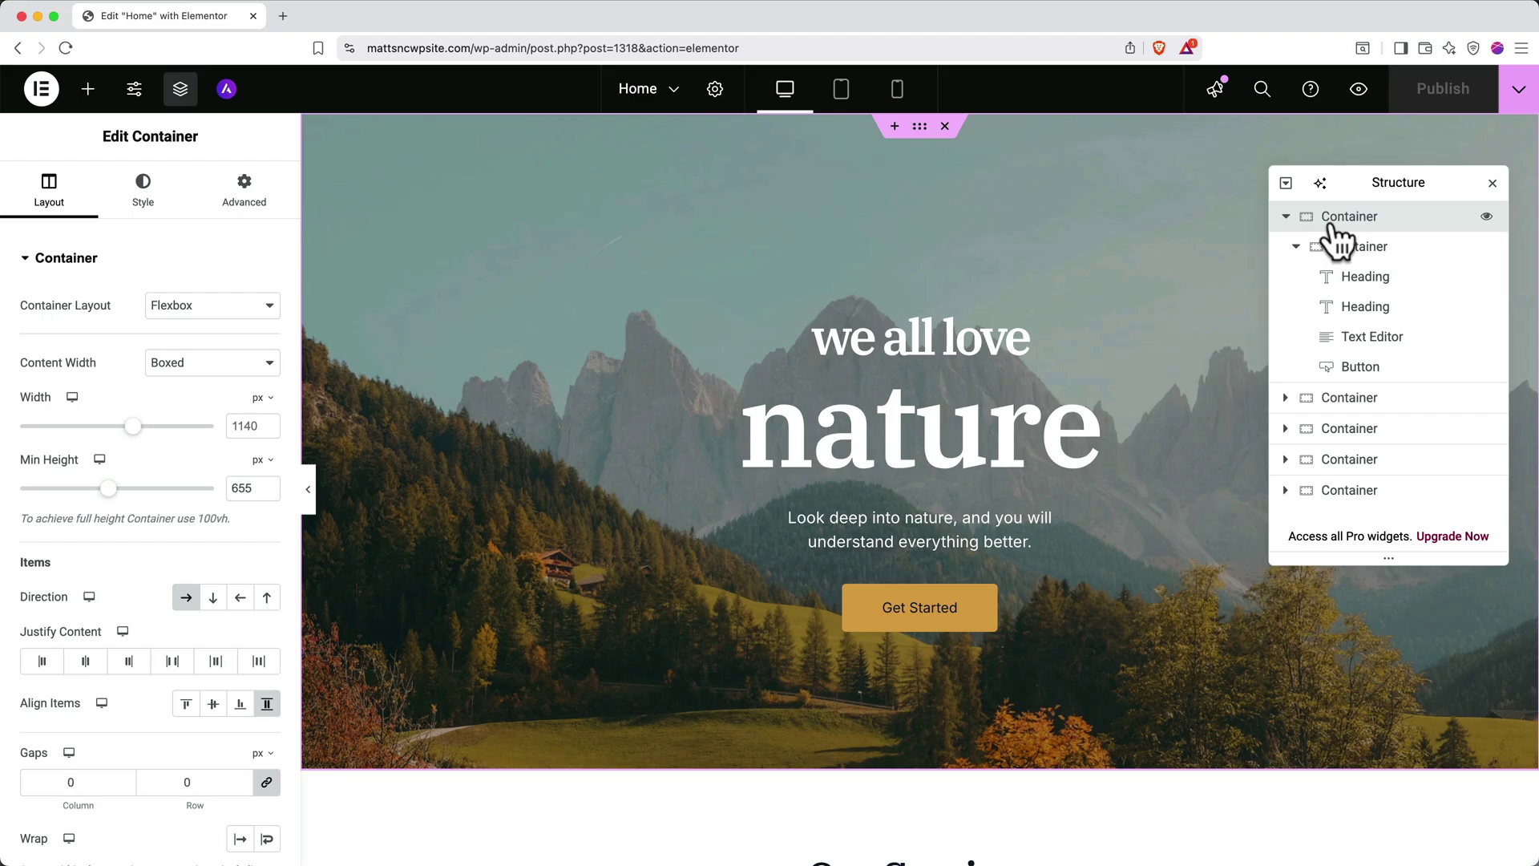
pyautogui.click(1339, 250)
pyautogui.click(1354, 280)
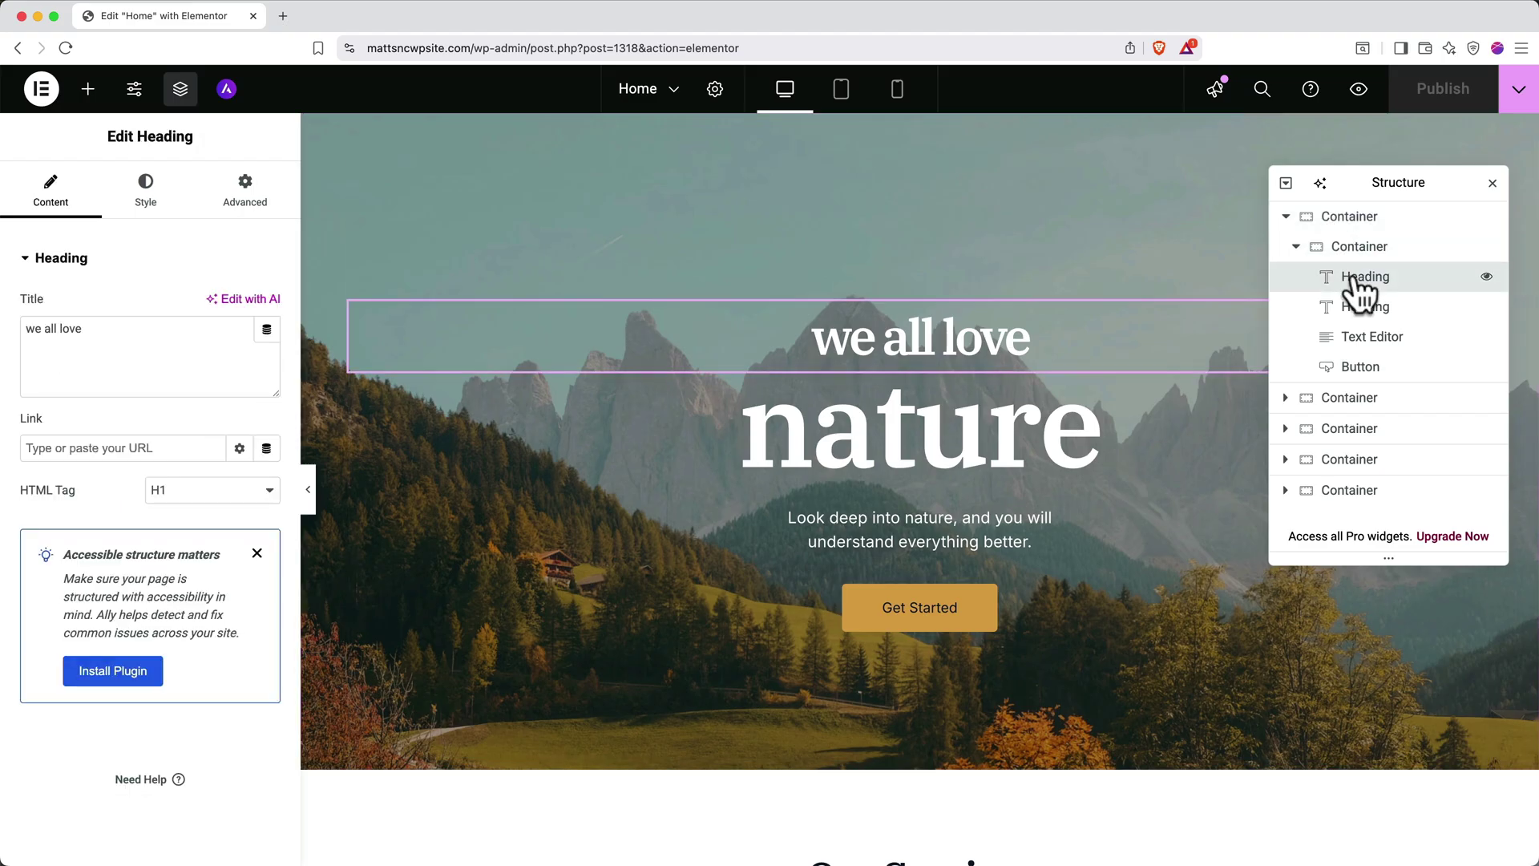
pyautogui.click(1361, 312)
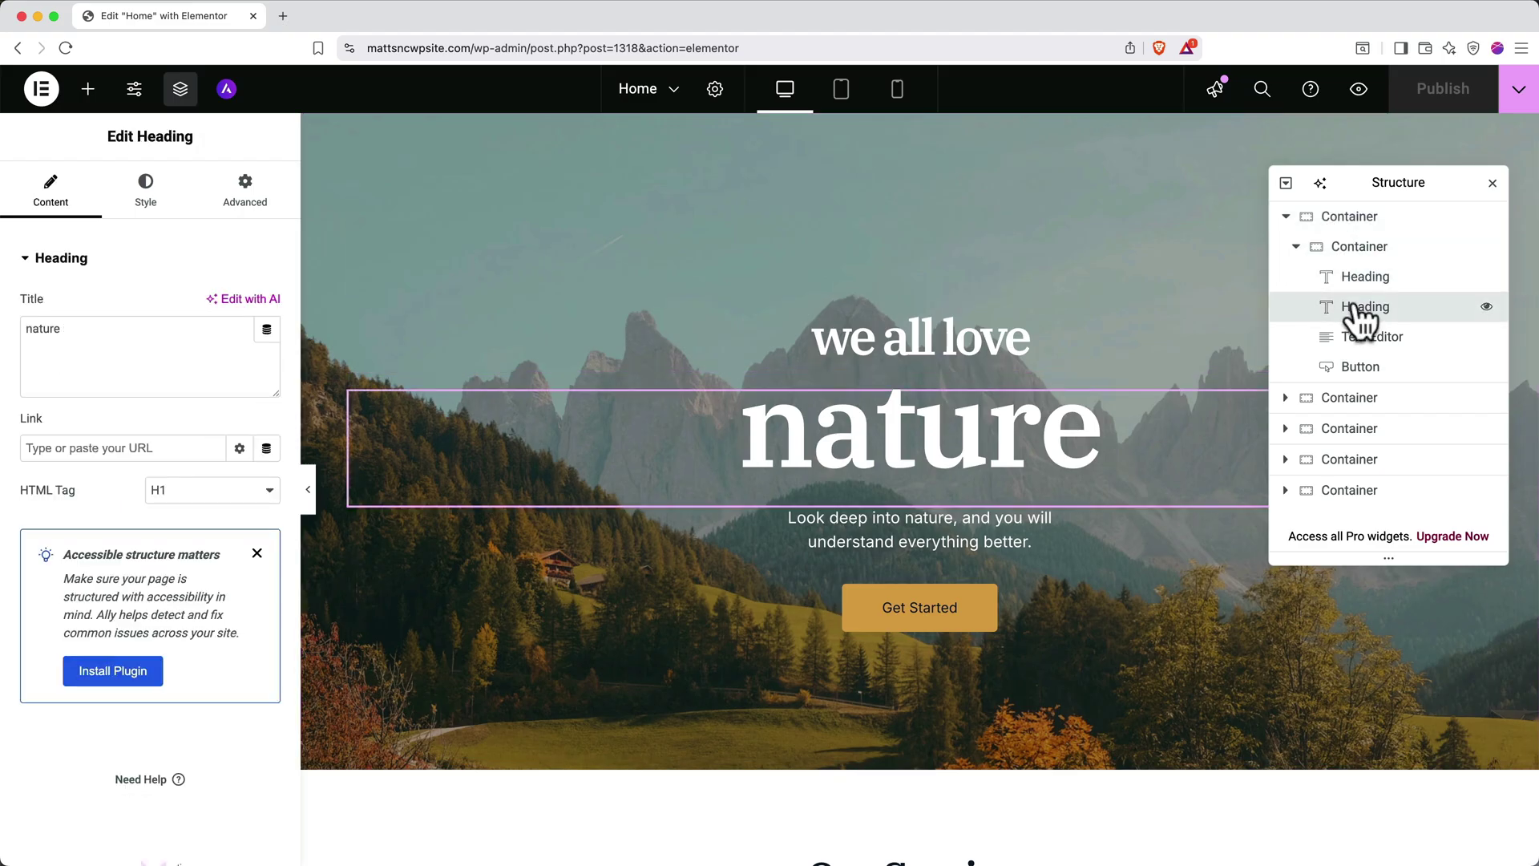
pyautogui.click(1360, 339)
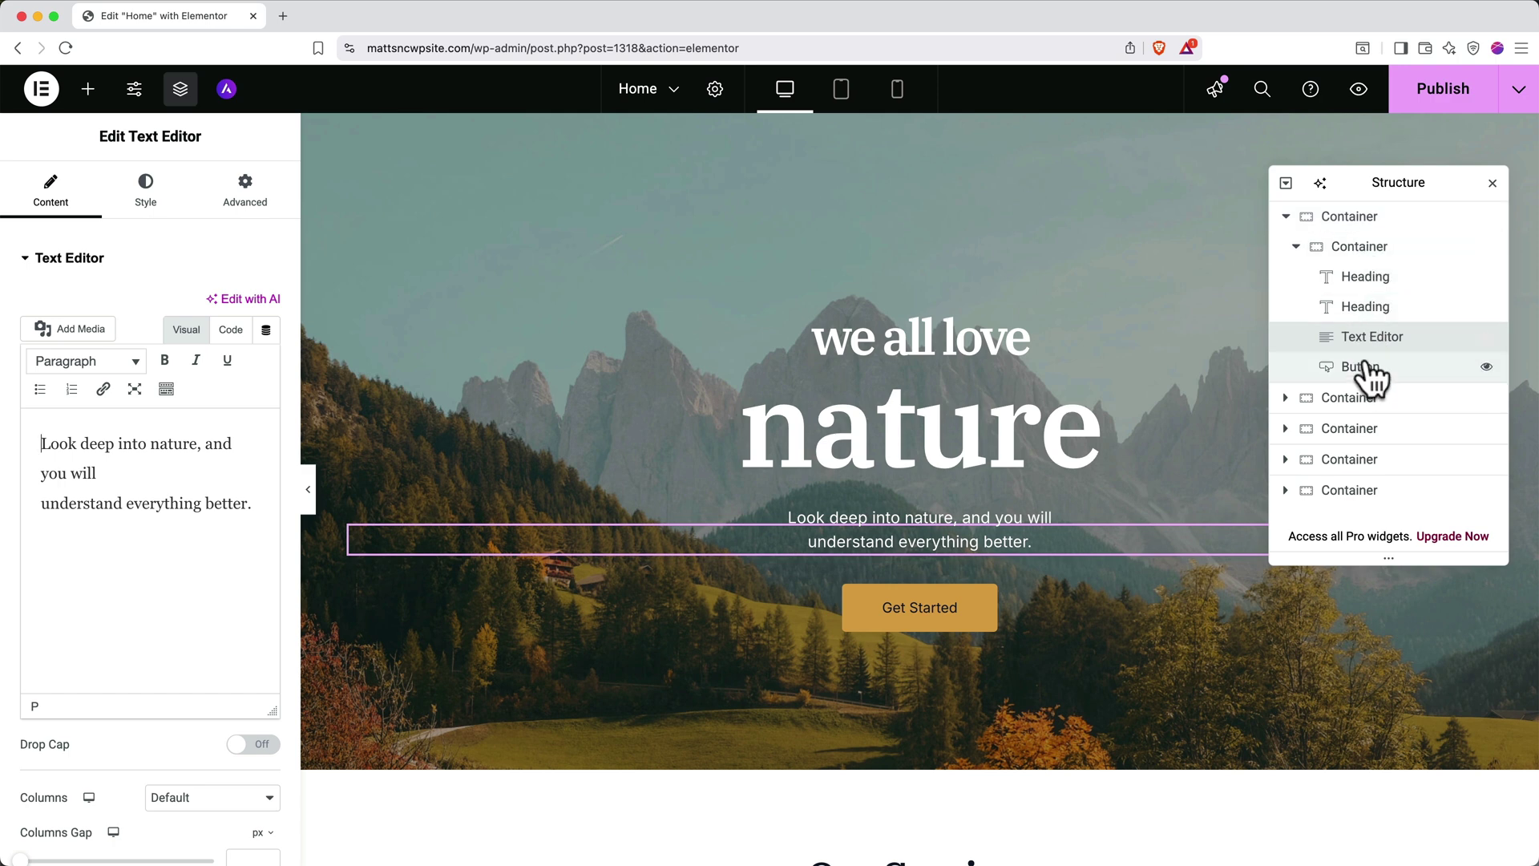
# Toggle visibility of the Get Started button and the whole hero section off and back on
pyautogui.click(1486, 367)
pyautogui.click(1486, 367)
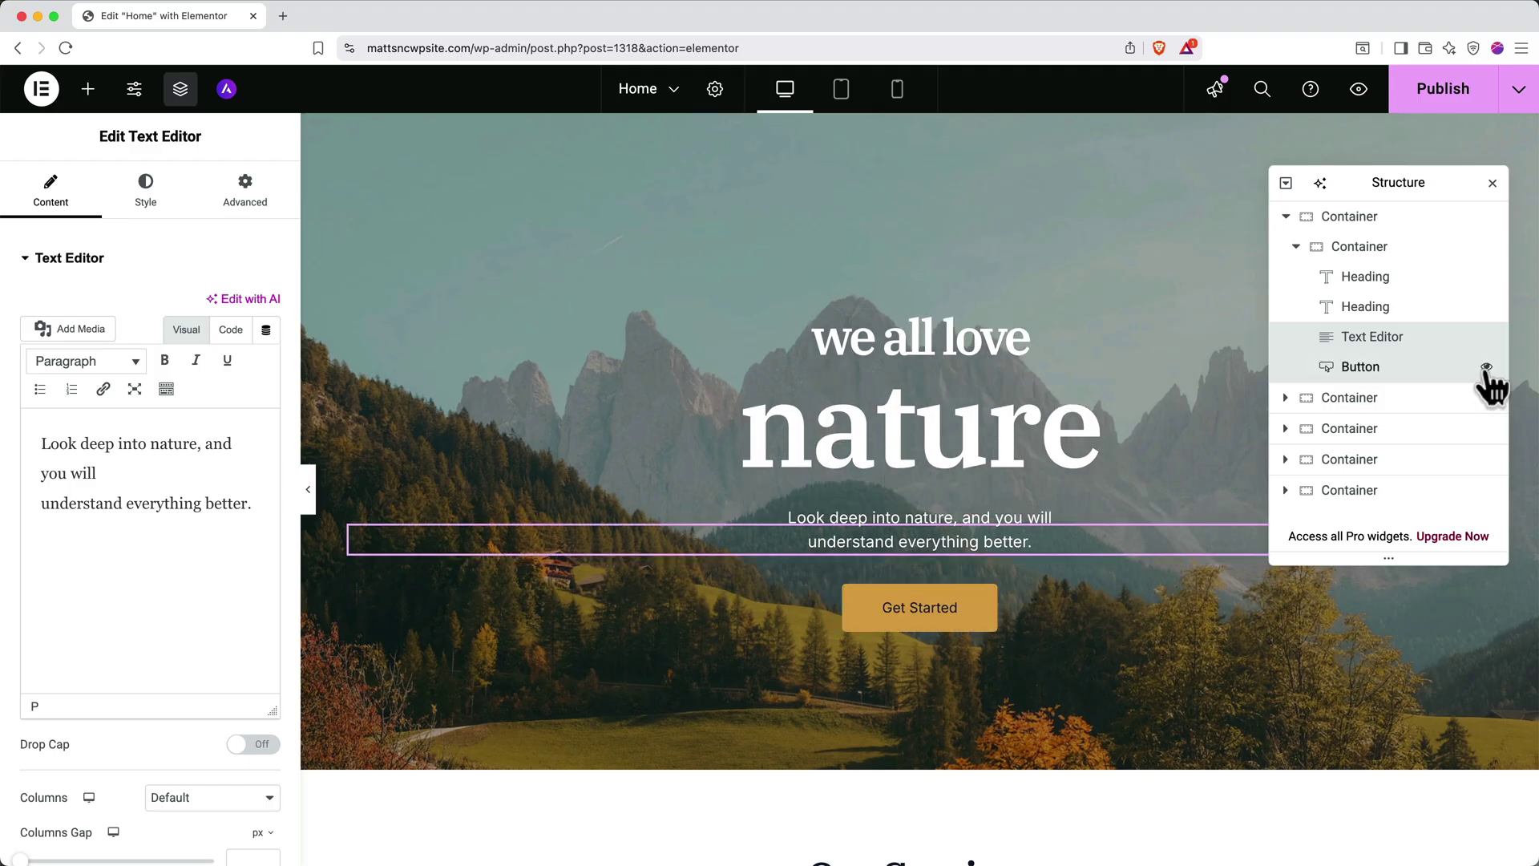
pyautogui.click(1486, 367)
pyautogui.click(1486, 367)
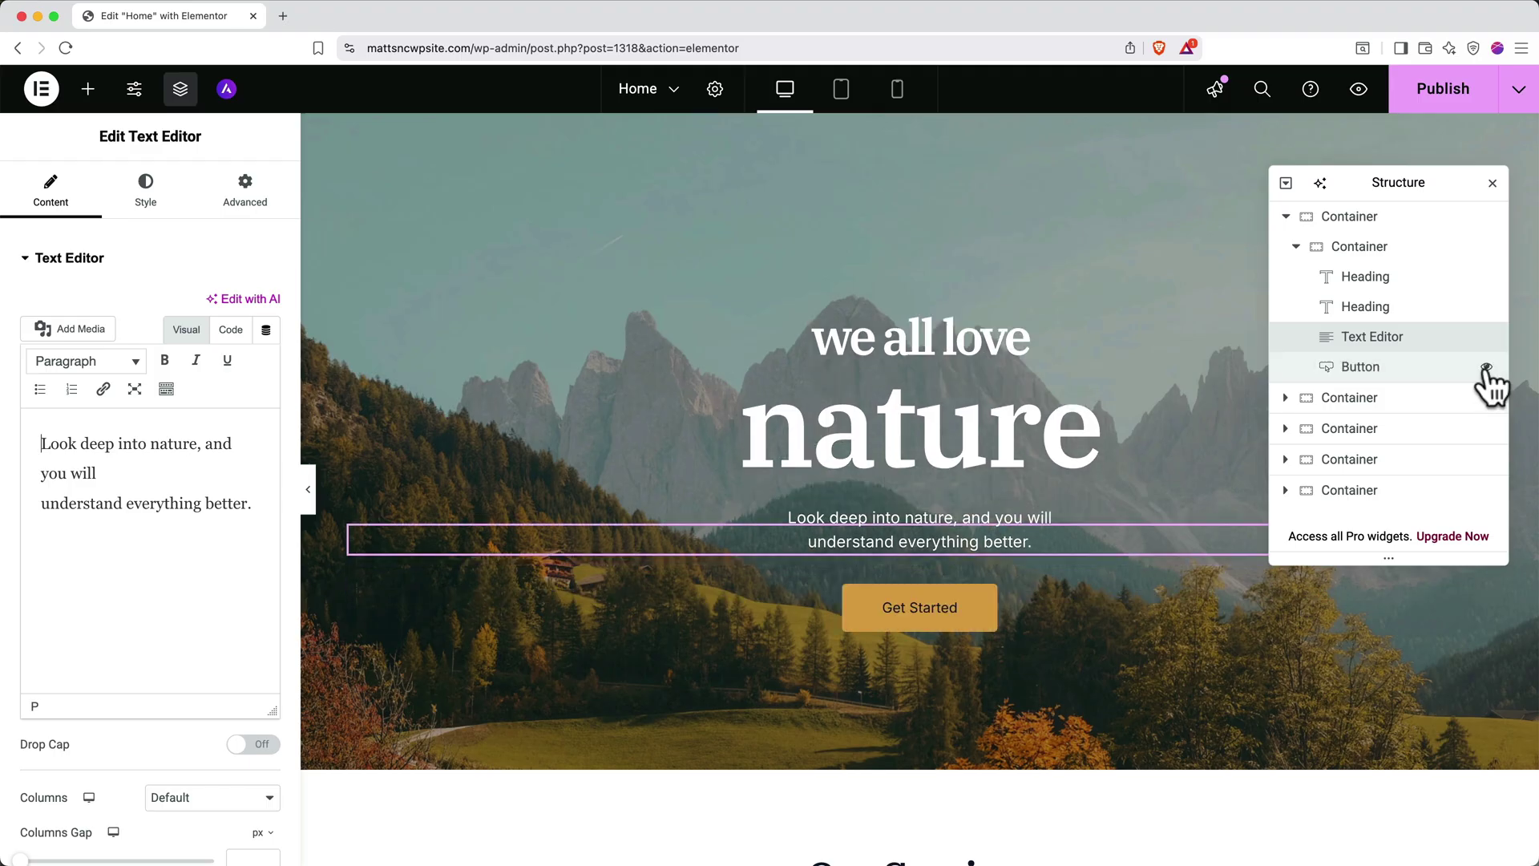
pyautogui.click(1486, 216)
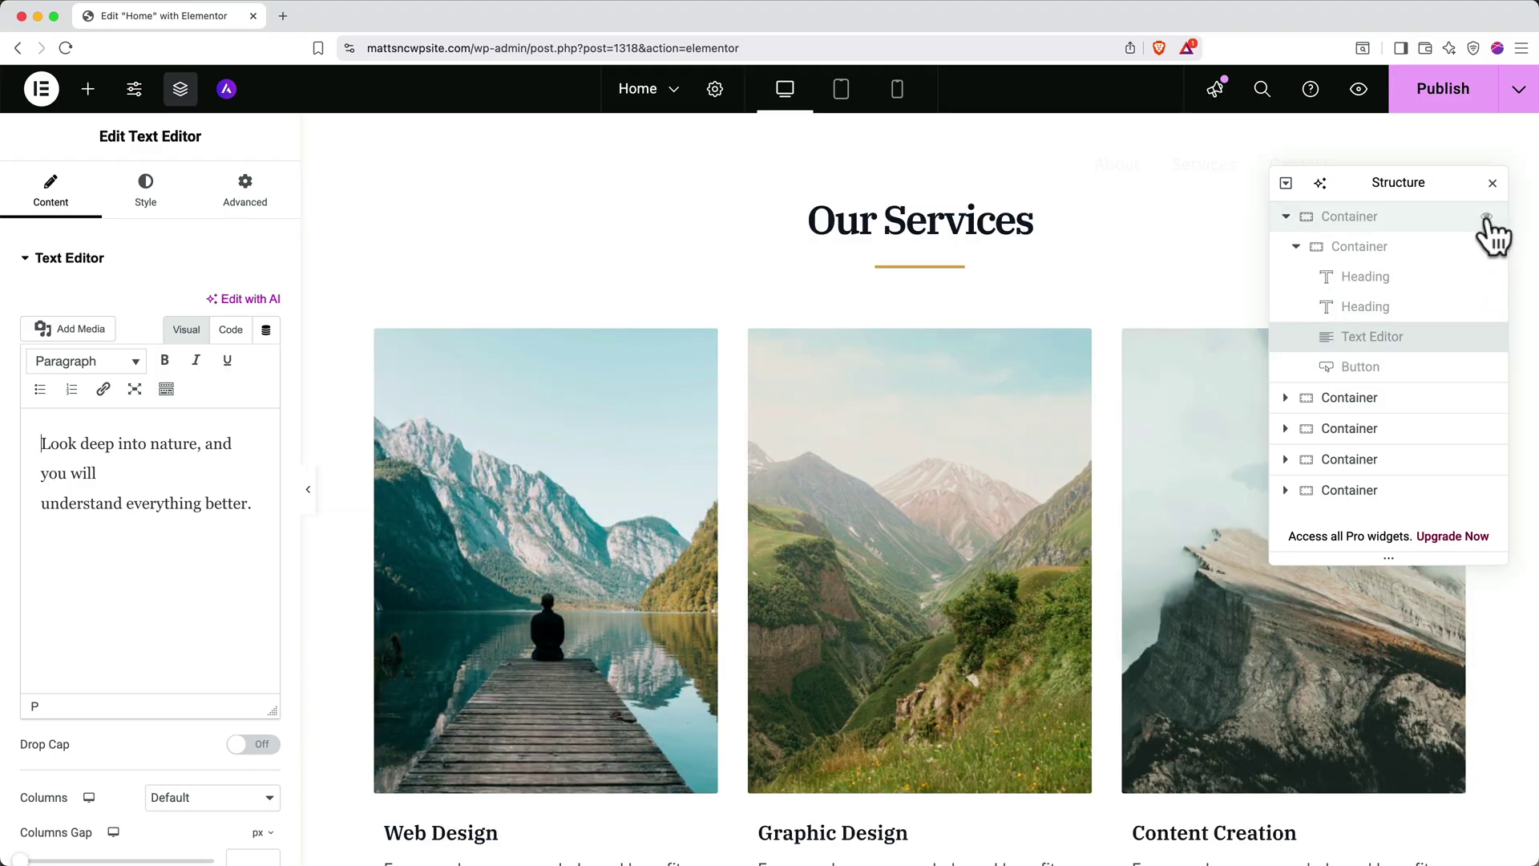
pyautogui.click(1486, 217)
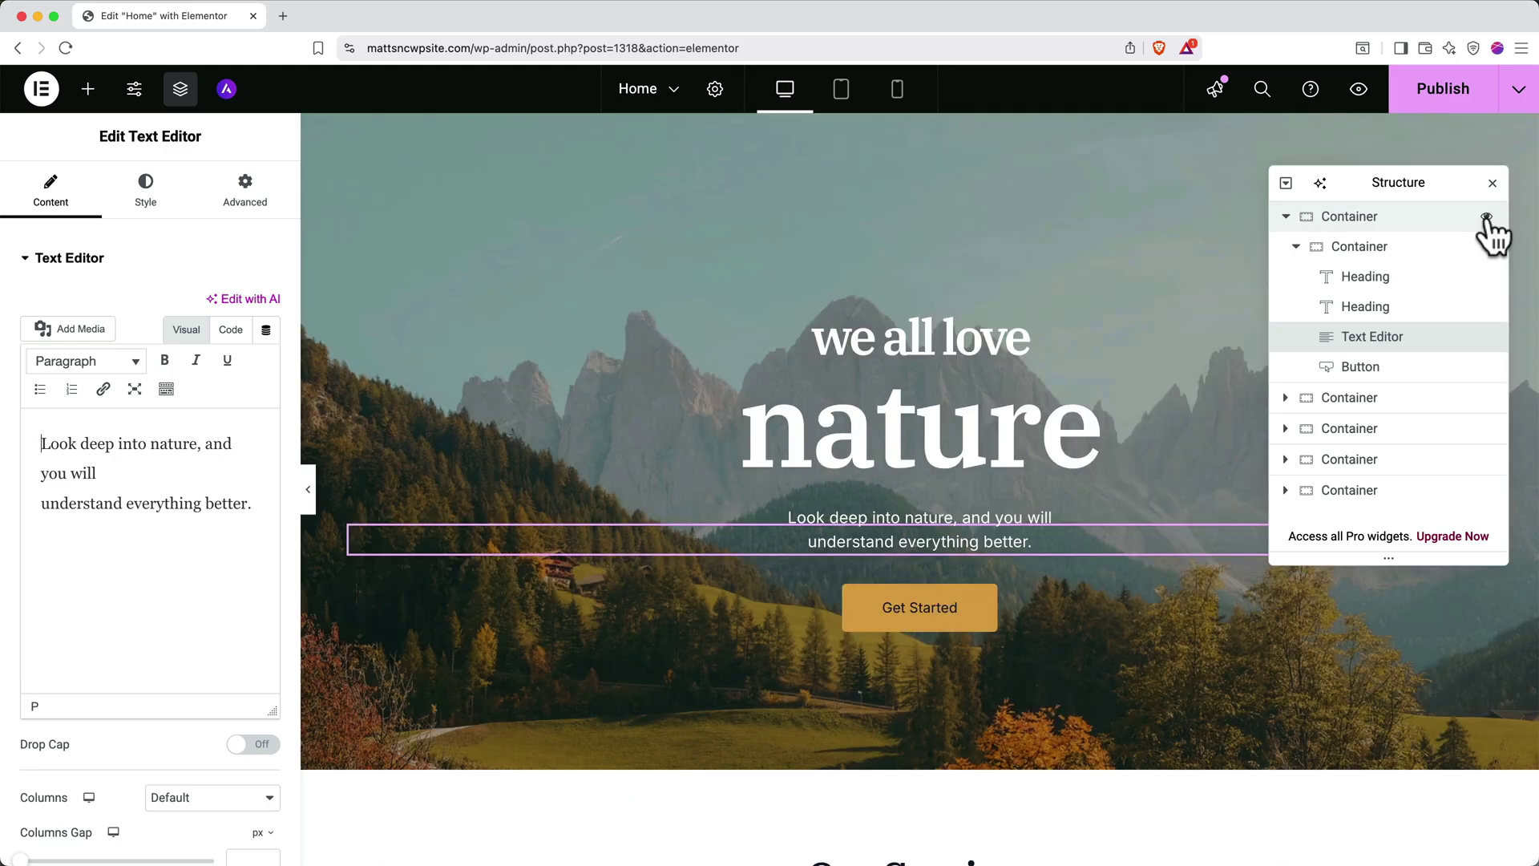
# Close the Structure panel and scroll down to the area below the hero
pyautogui.click(1492, 183)
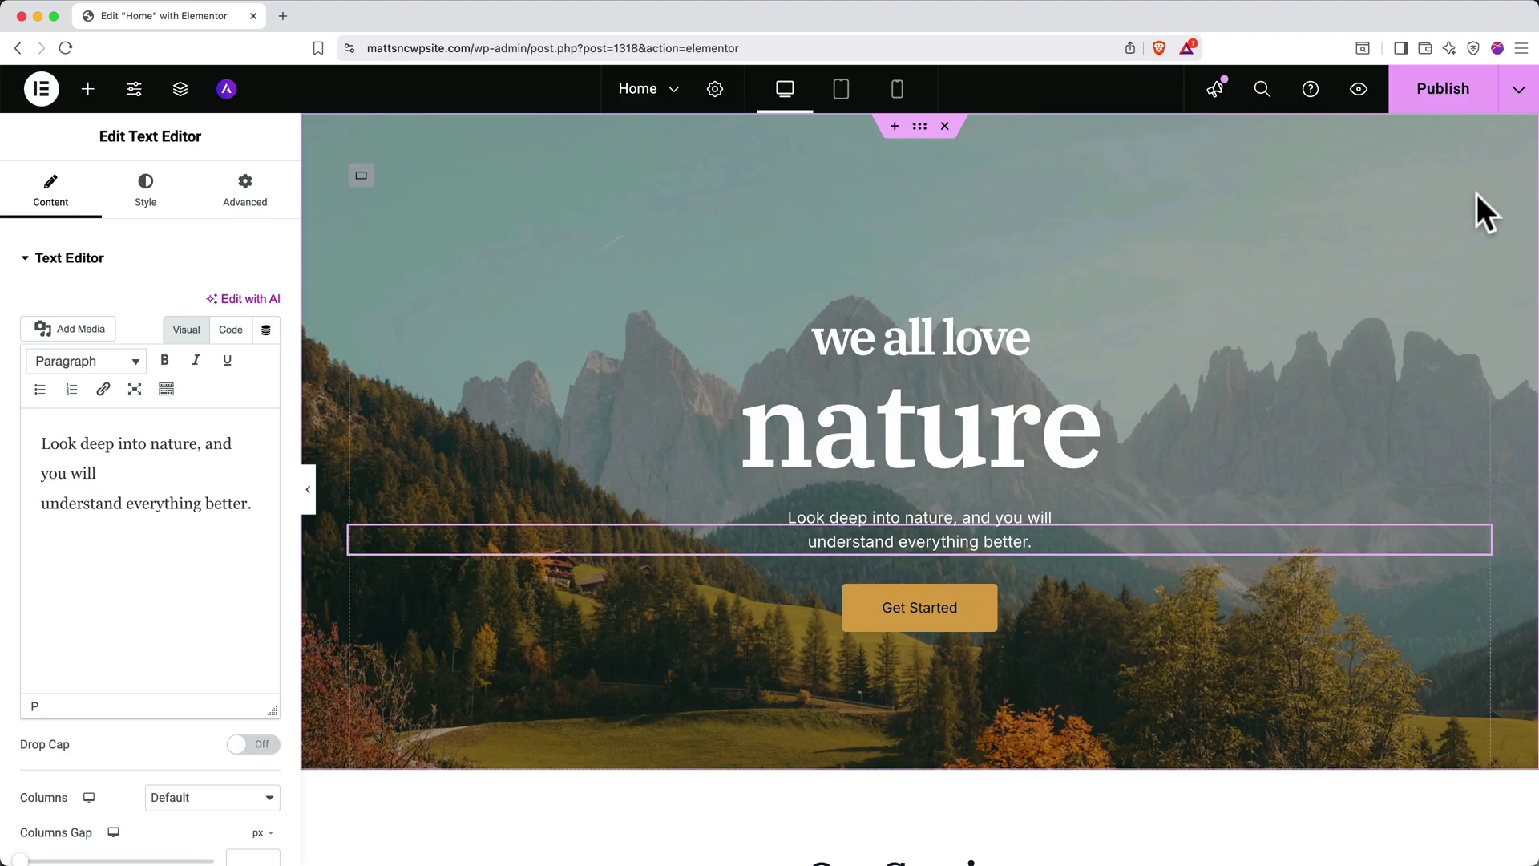
pyautogui.scroll(-3, 1129, 510)
pyautogui.scroll(-2, 1129, 510)
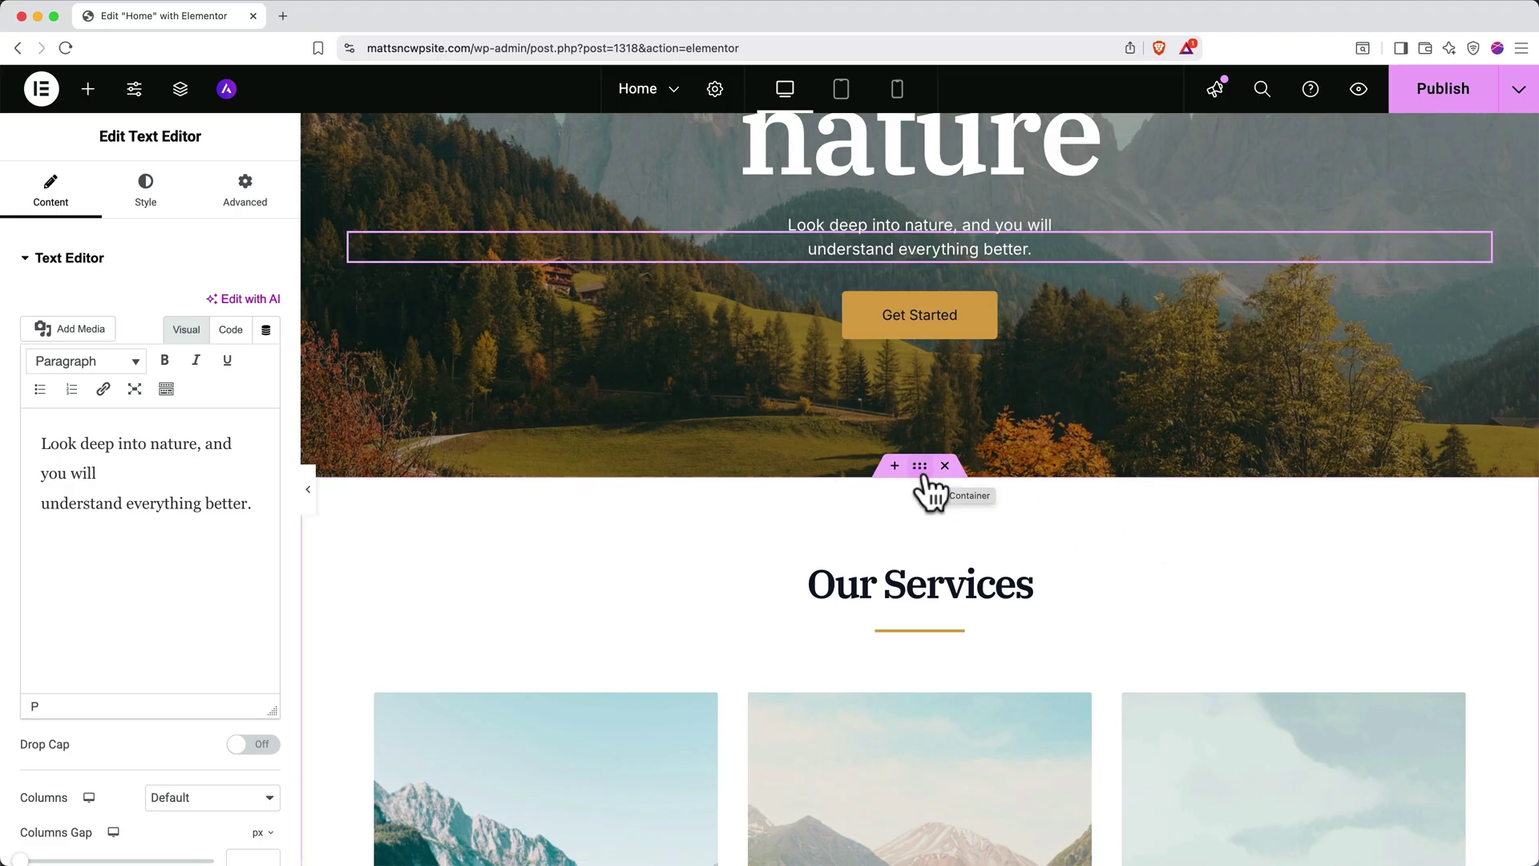
pyautogui.moveTo(922, 481); pyautogui.dragTo(898, 479)
# Add a Flexbox 33/66 container below the hero, then delete it again
pyautogui.click(895, 466)
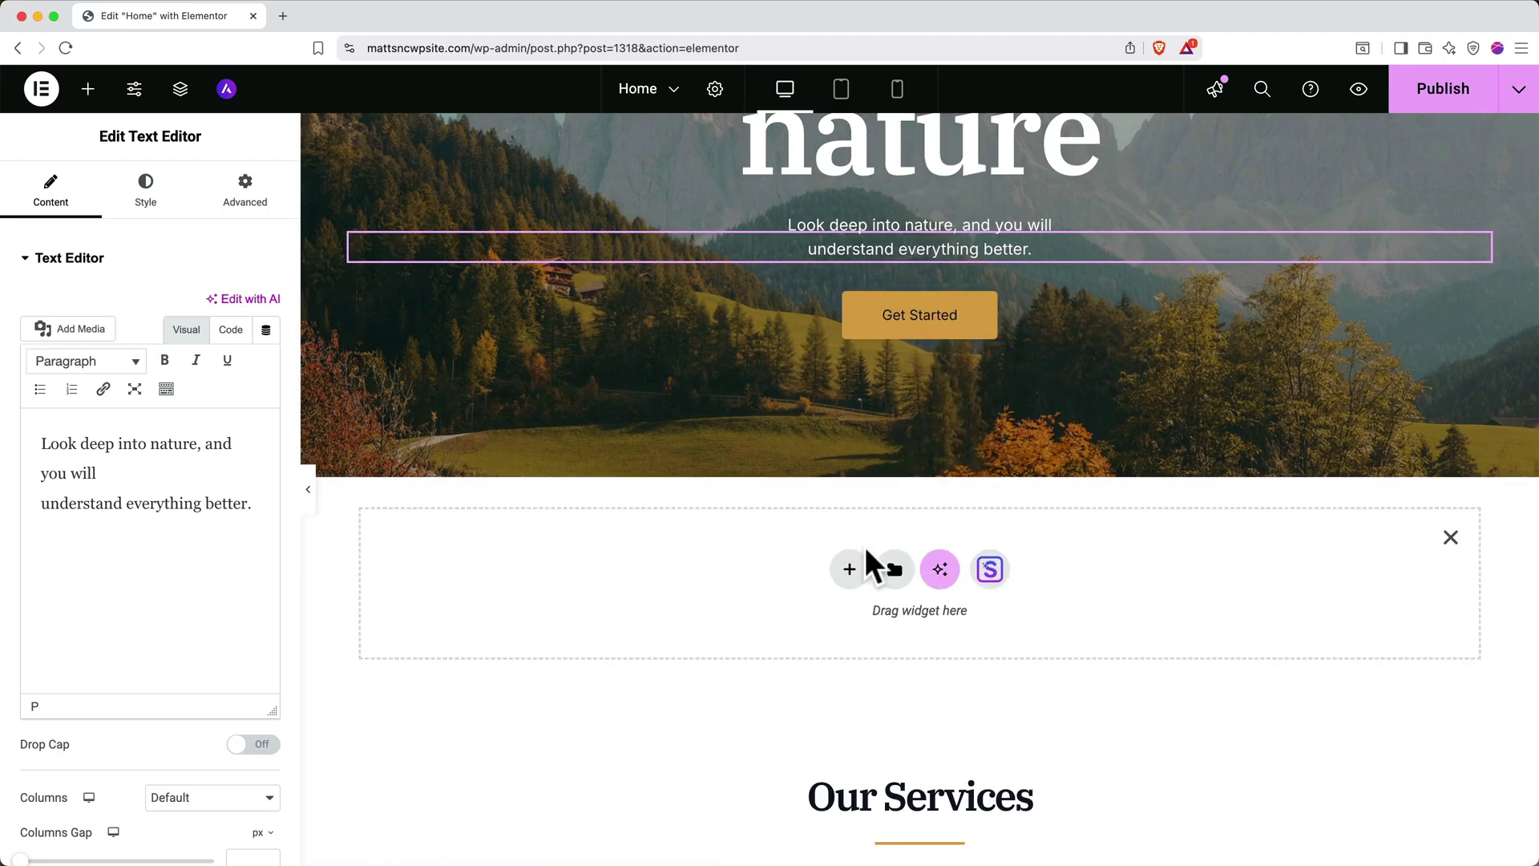
pyautogui.click(850, 571)
pyautogui.click(858, 617)
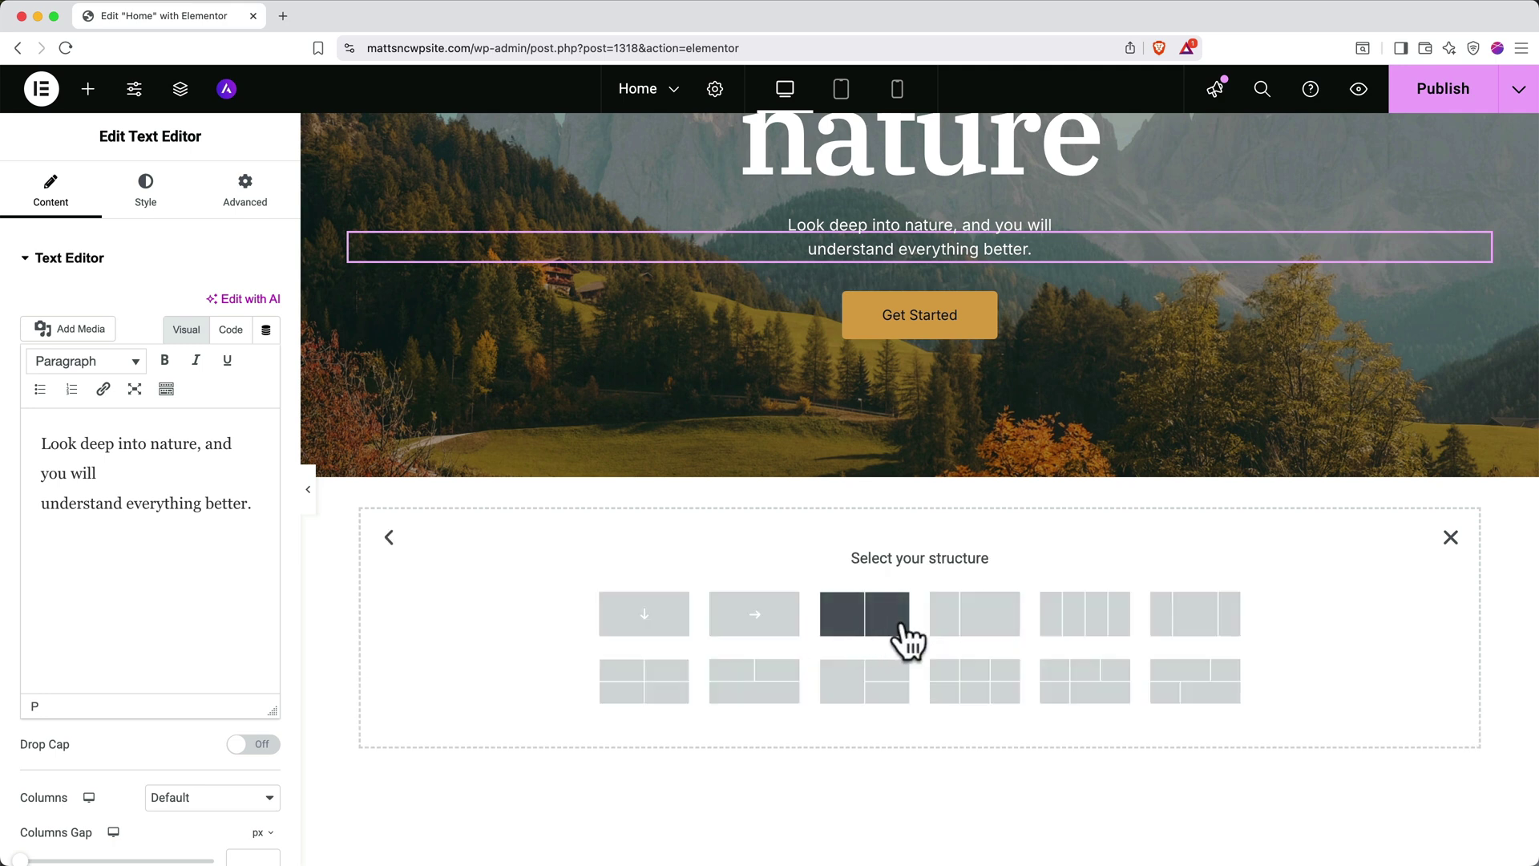
pyautogui.click(966, 621)
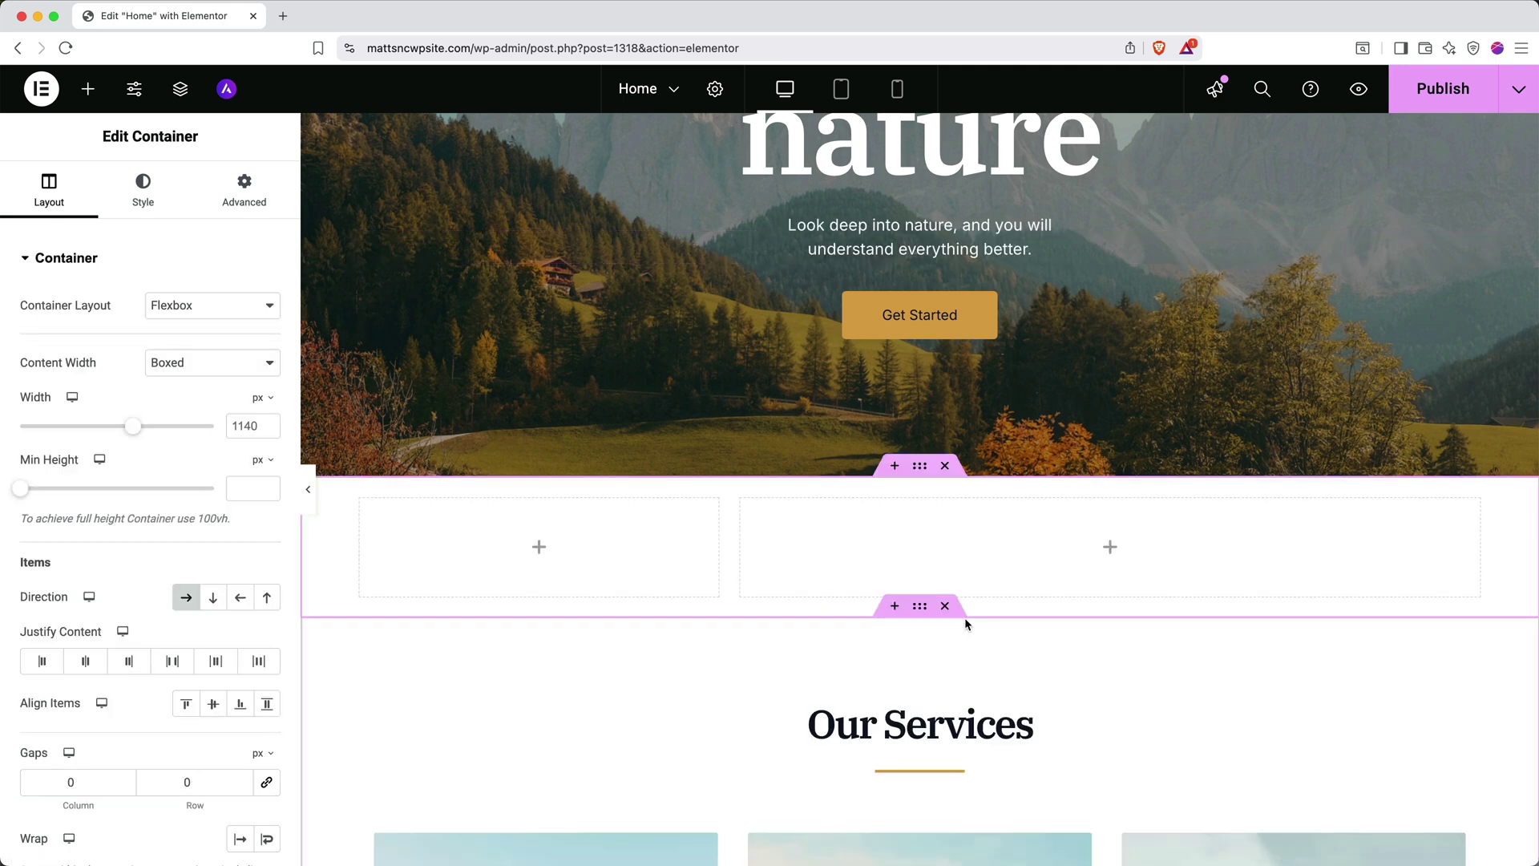
pyautogui.click(945, 466)
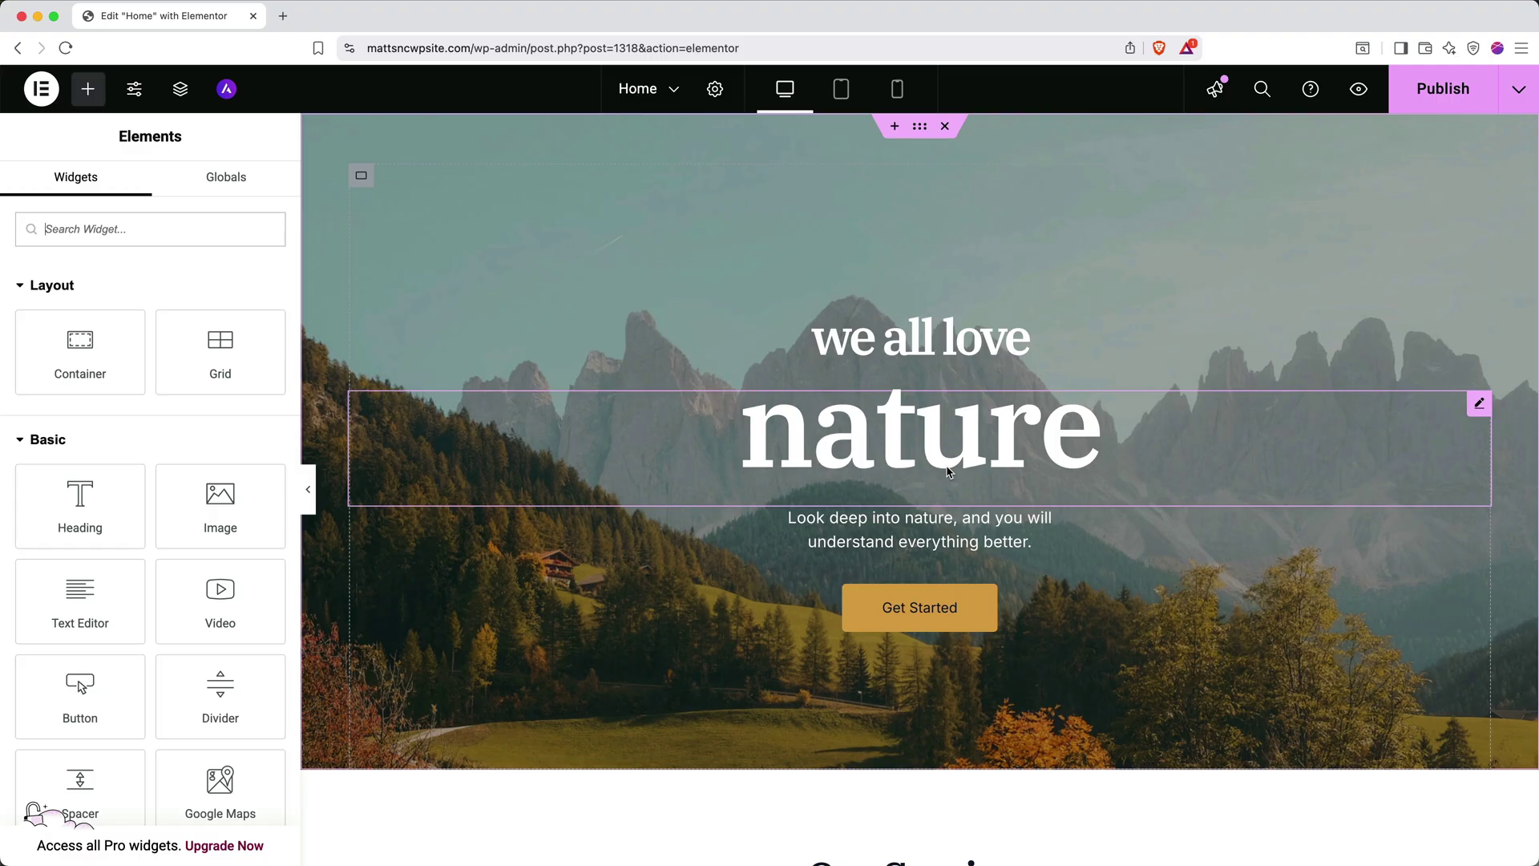
# Change the hero headings to 'I Love' and 'The Mountains'
pyautogui.tripleClick(945, 338)
pyautogui.press('BackSpace')
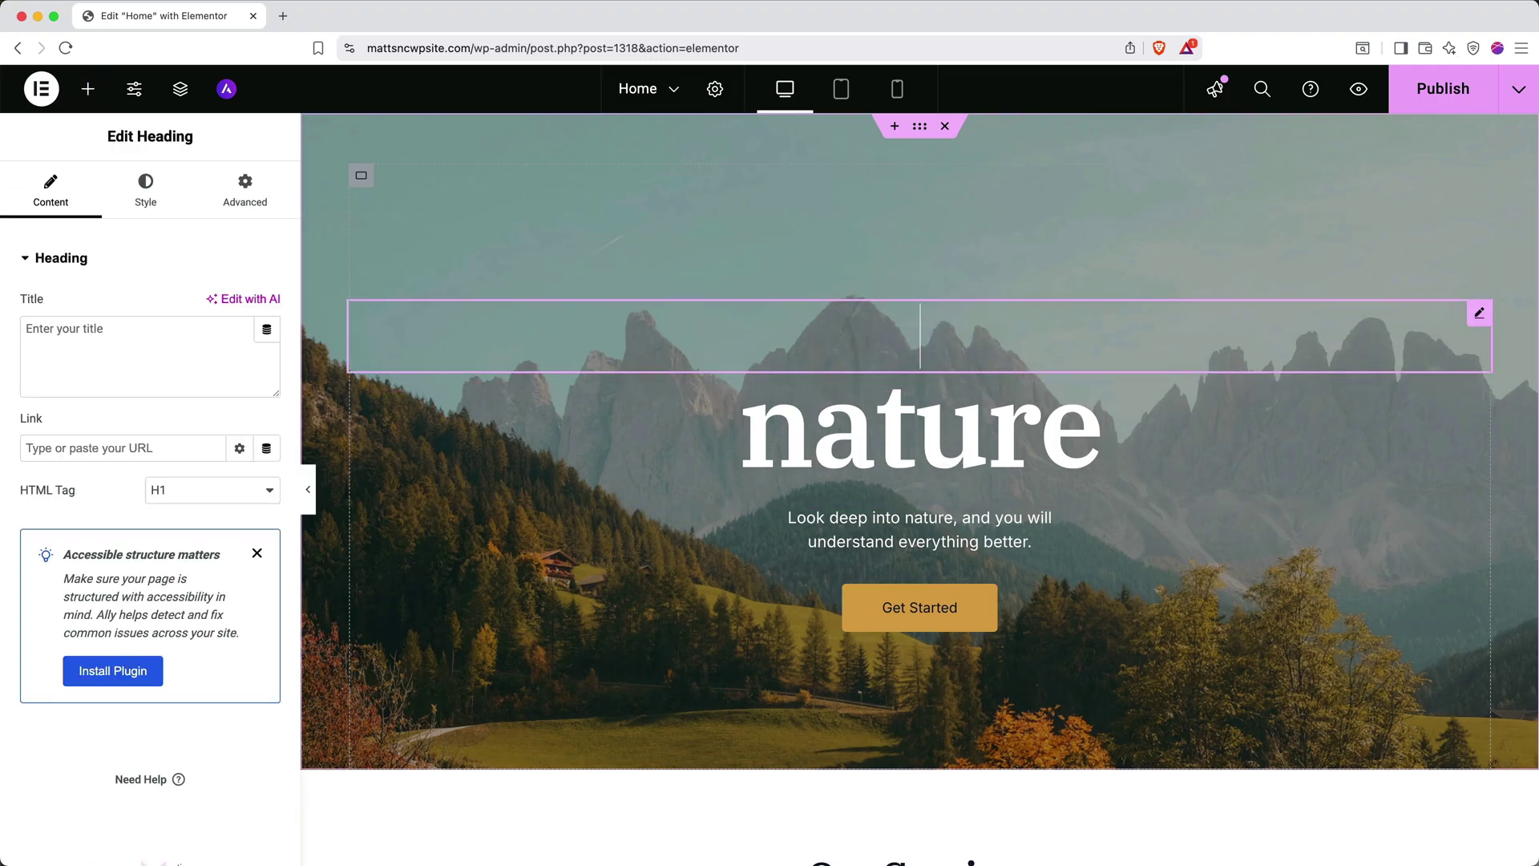
pyautogui.write('I Love')
pyautogui.tripleClick(1036, 421)
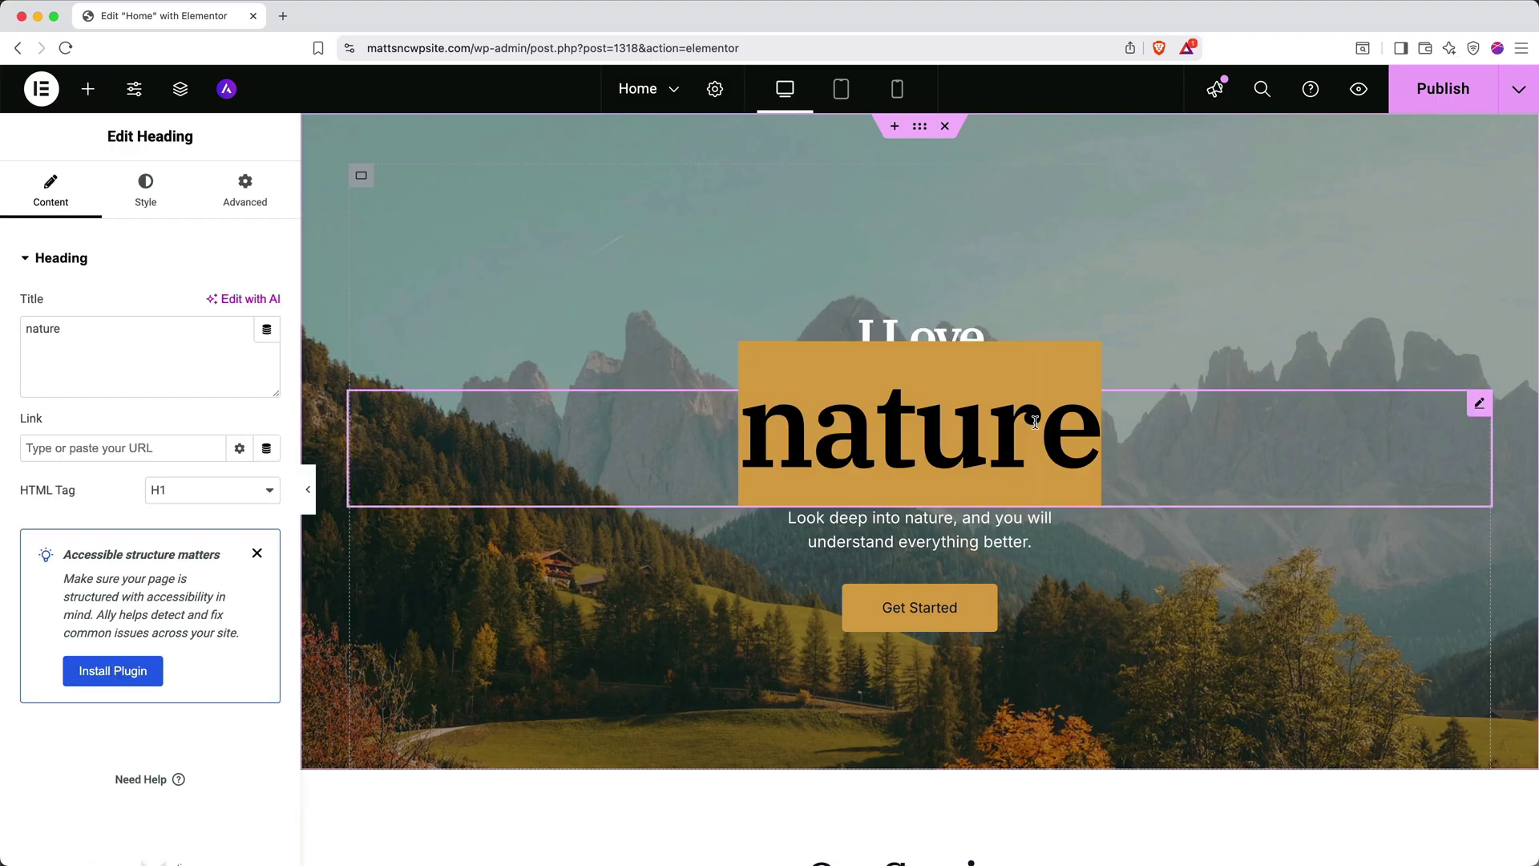
pyautogui.write('The Mountains')
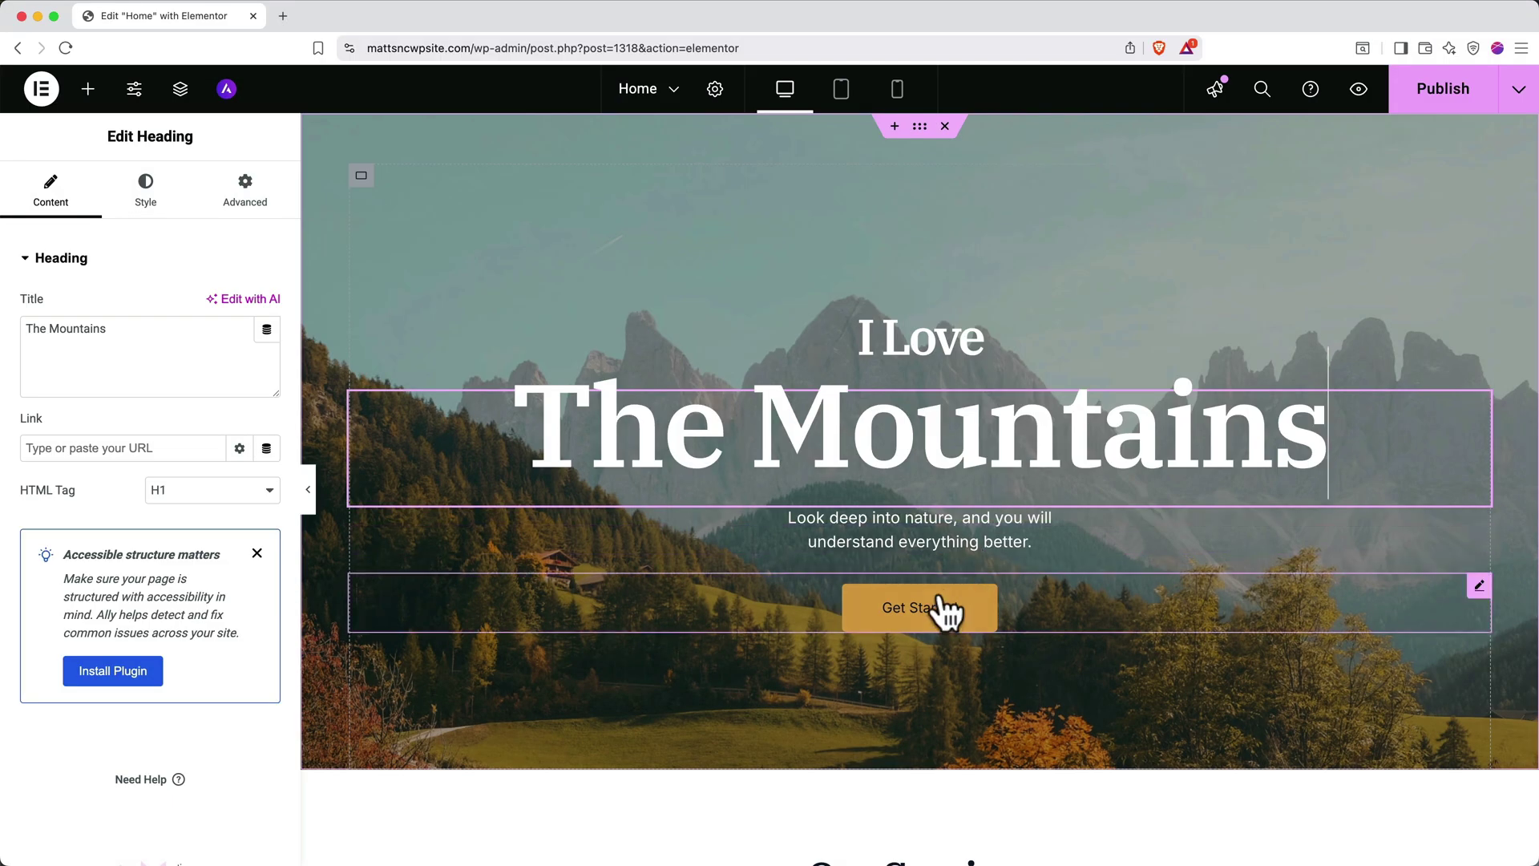
# Relabel the Get Started button 'Reach Out' and link it to the Contact page
pyautogui.click(944, 615)
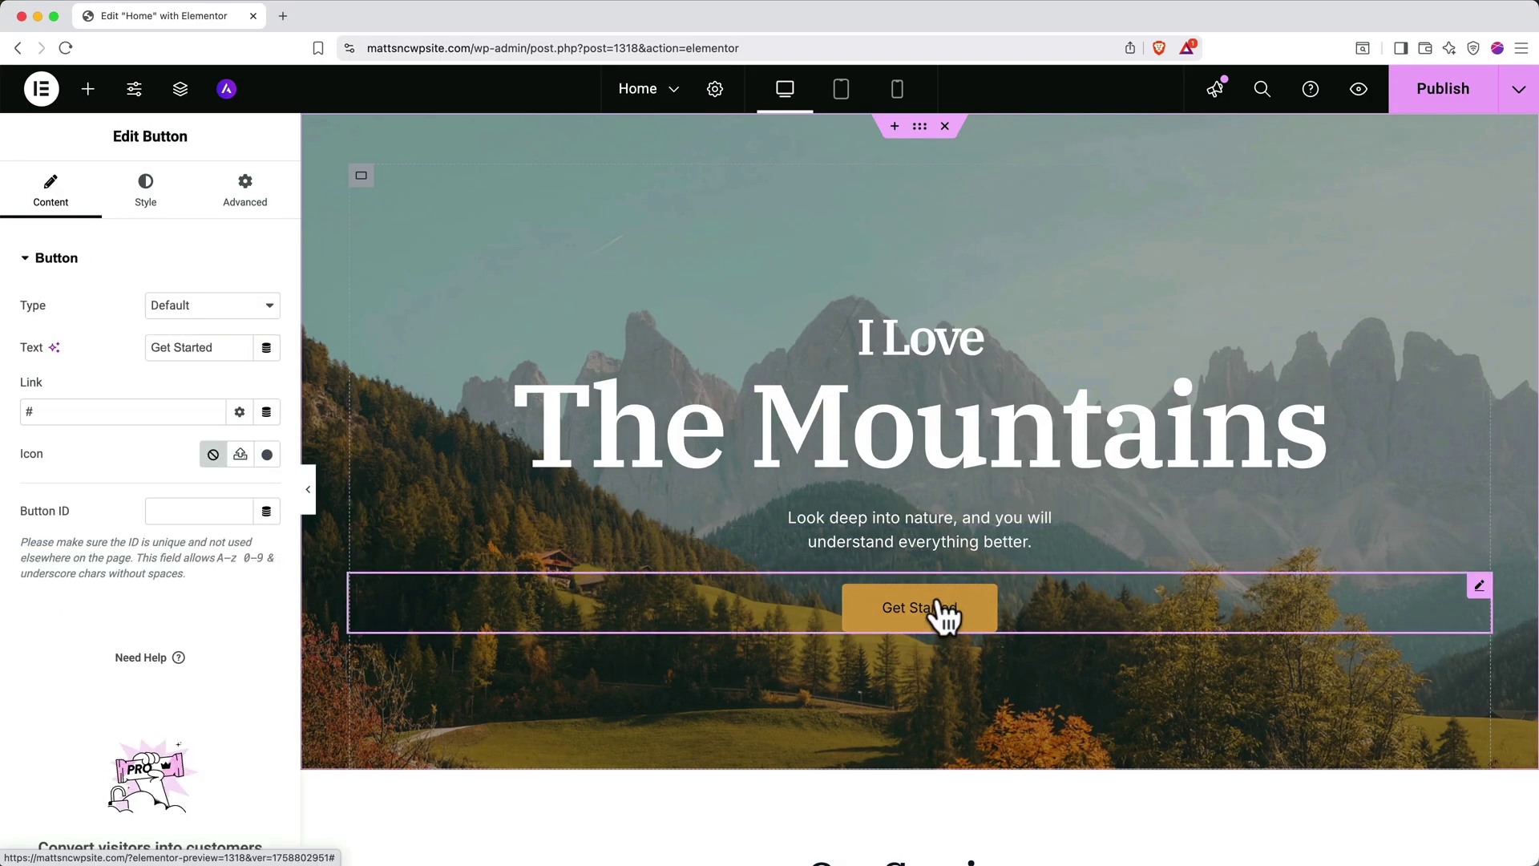
pyautogui.tripleClick(213, 347)
pyautogui.write('Reach Out!')
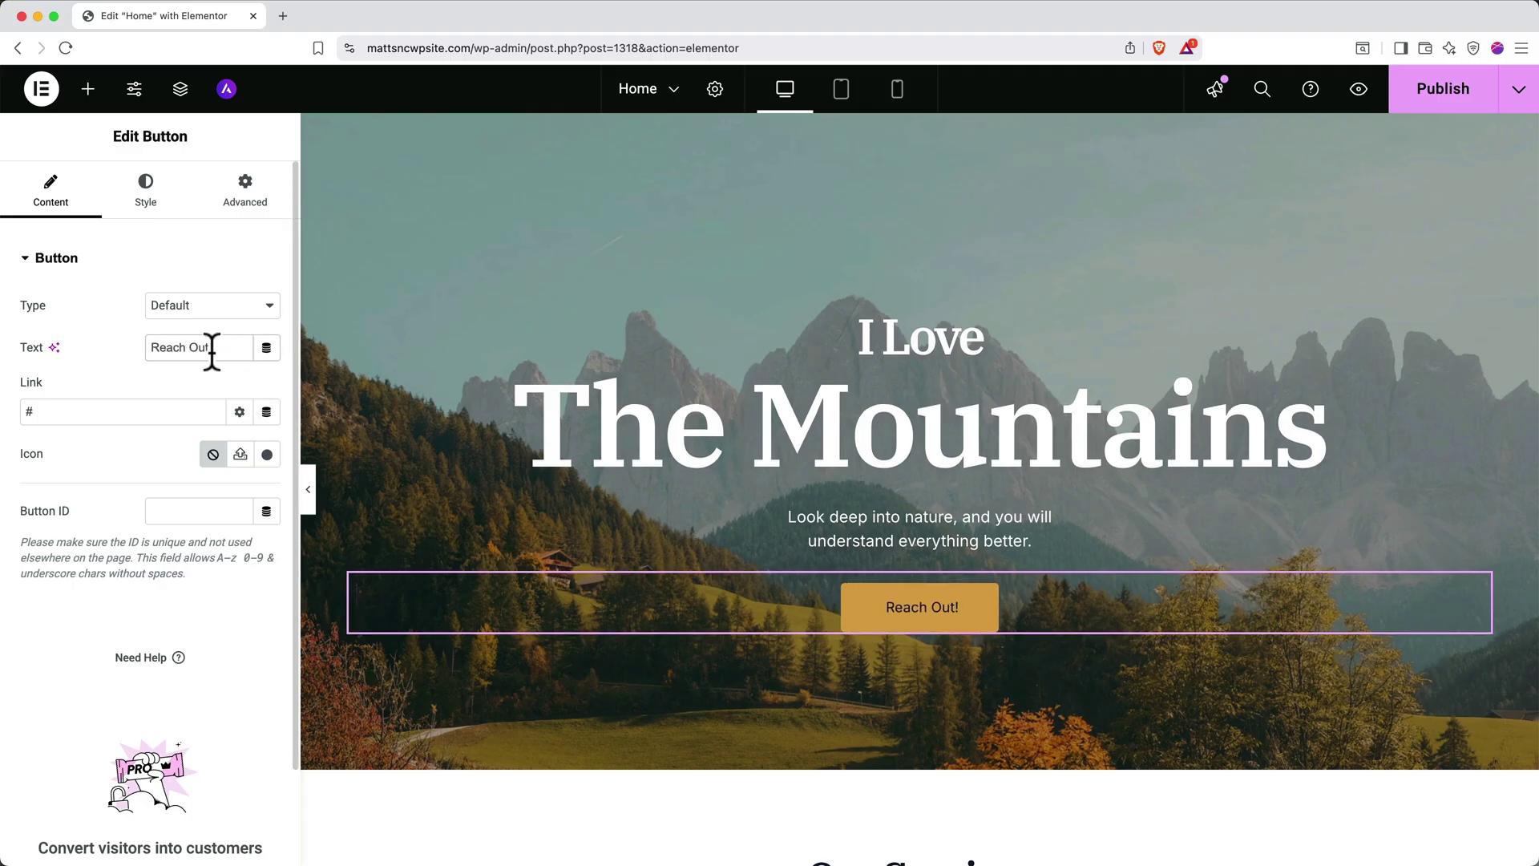
pyautogui.click(158, 410)
pyautogui.press('BackSpace')
pyautogui.write('contact')
pyautogui.click(125, 446)
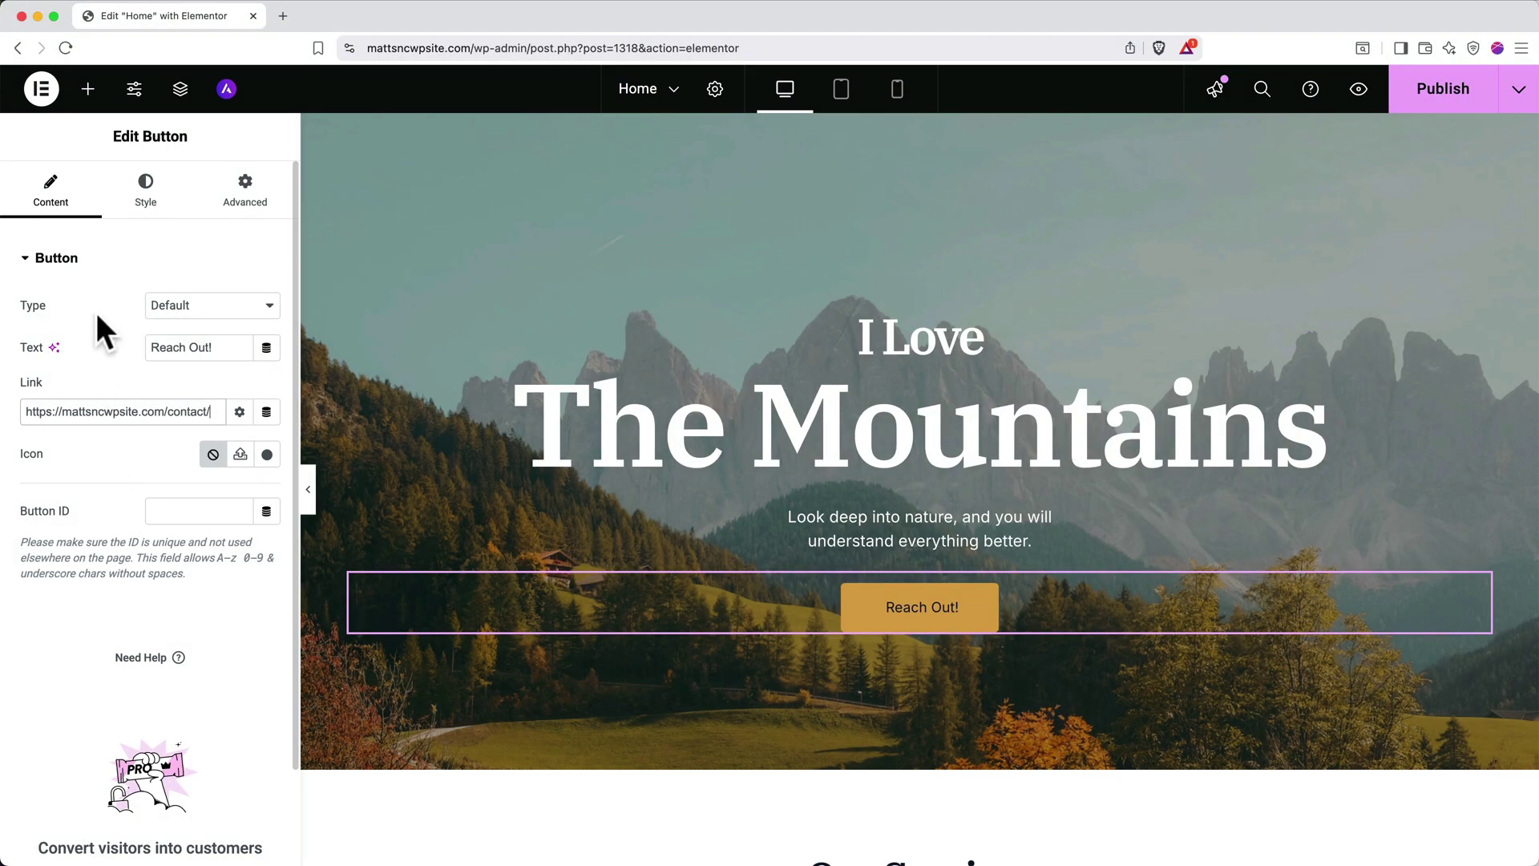
# Add a Text Editor widget to the hero and move it above the Reach Out! button
pyautogui.click(88, 93)
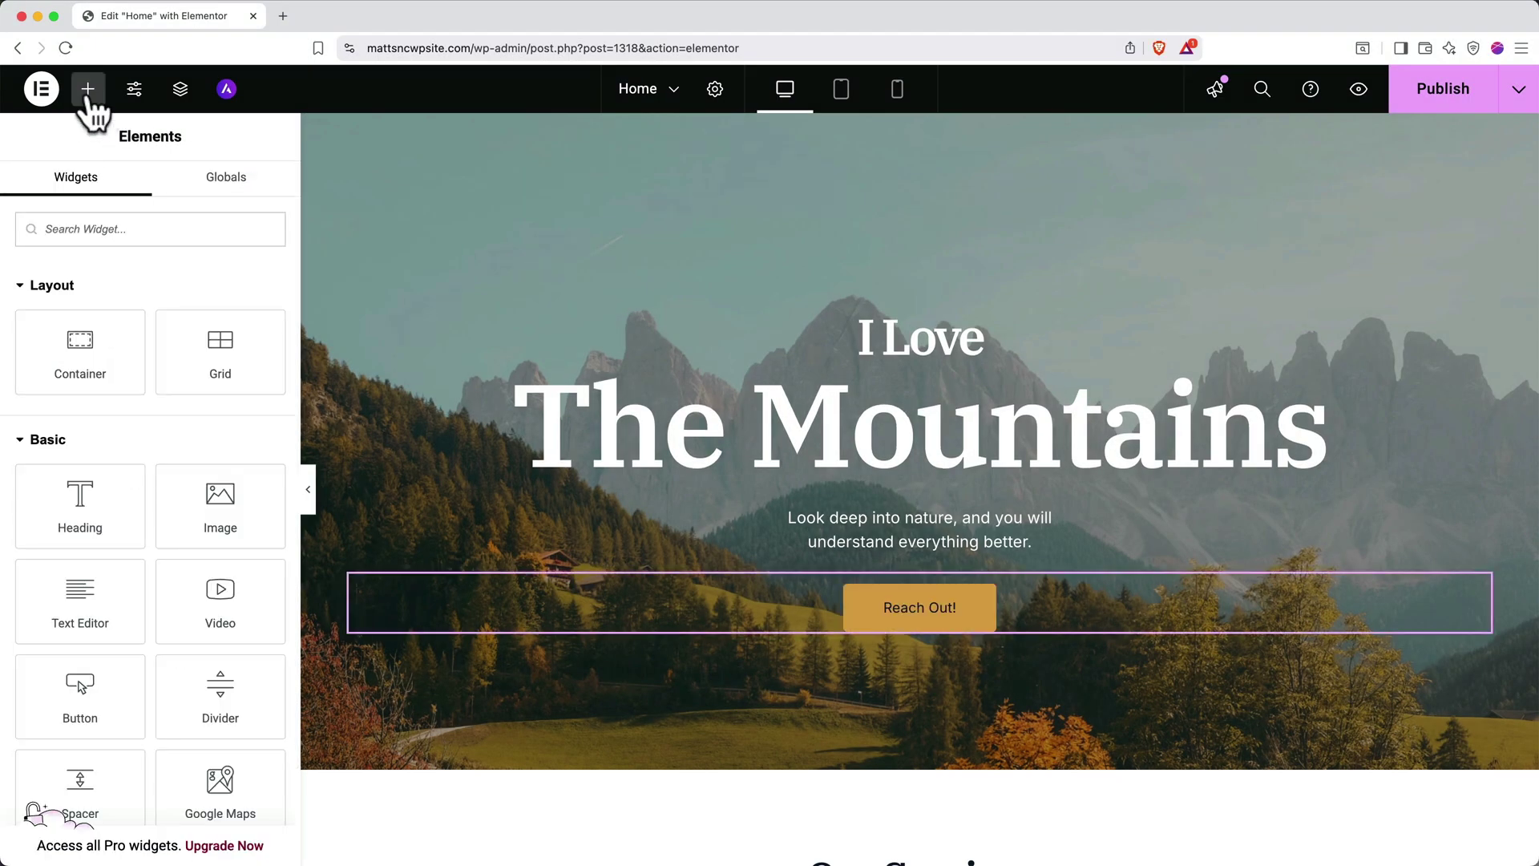
pyautogui.scroll(-3, 119, 572)
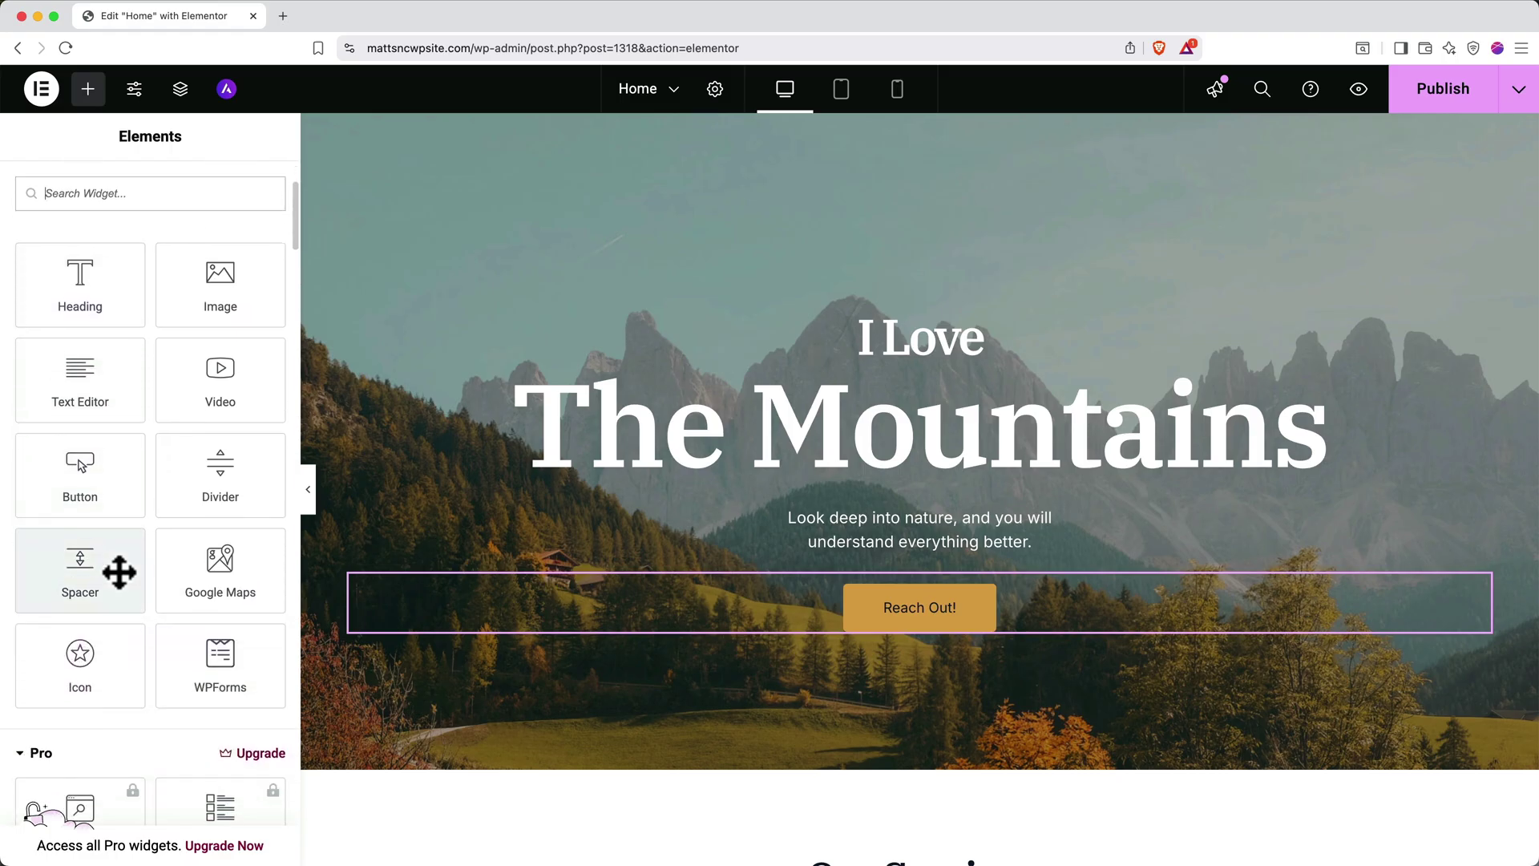
pyautogui.moveTo(80, 377); pyautogui.dragTo(973, 634)
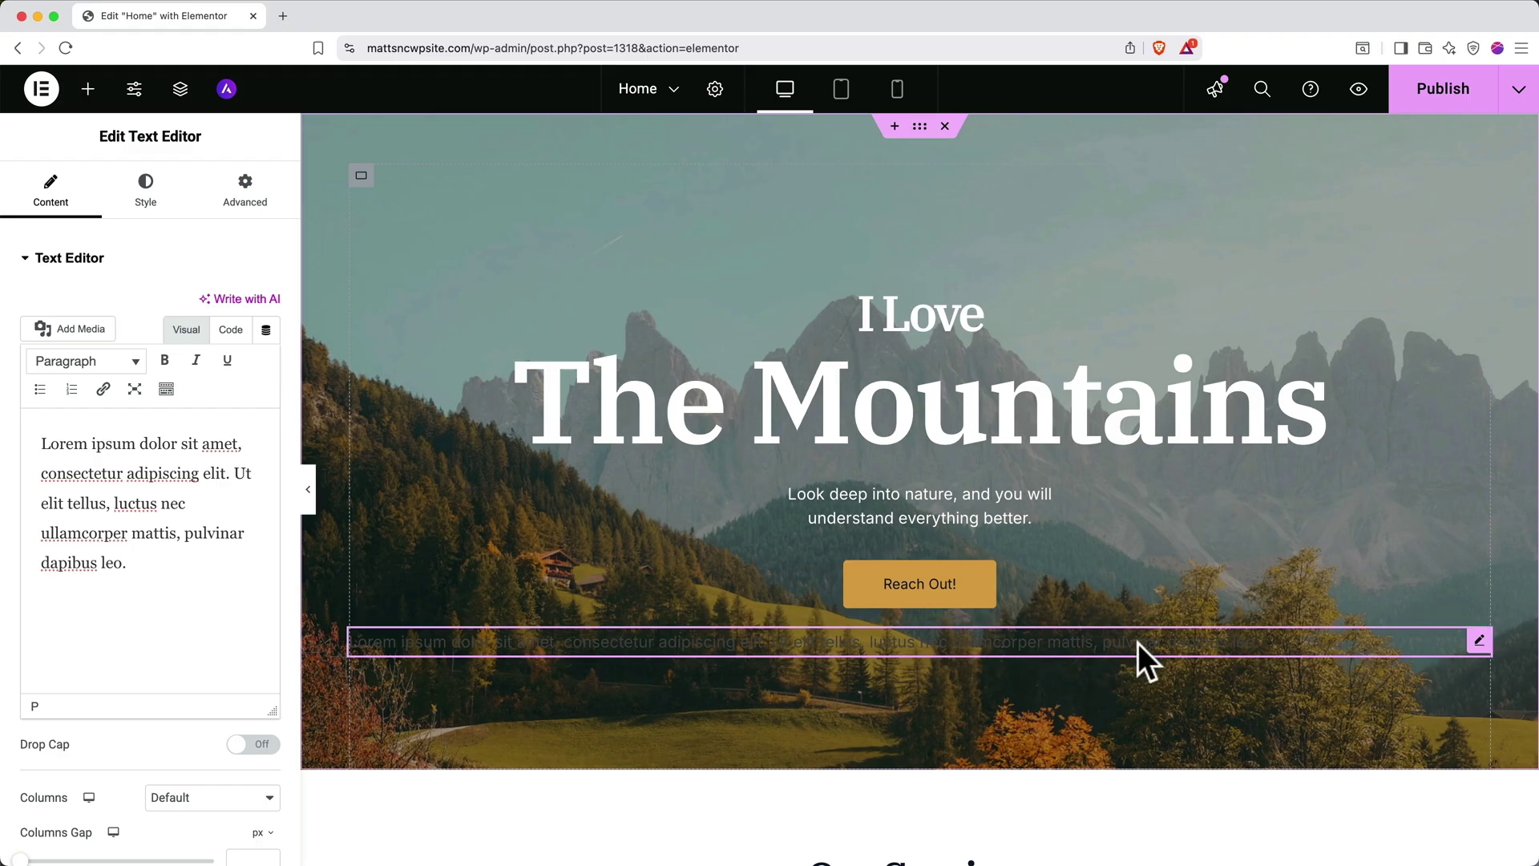
pyautogui.moveTo(1137, 638); pyautogui.dragTo(1099, 548)
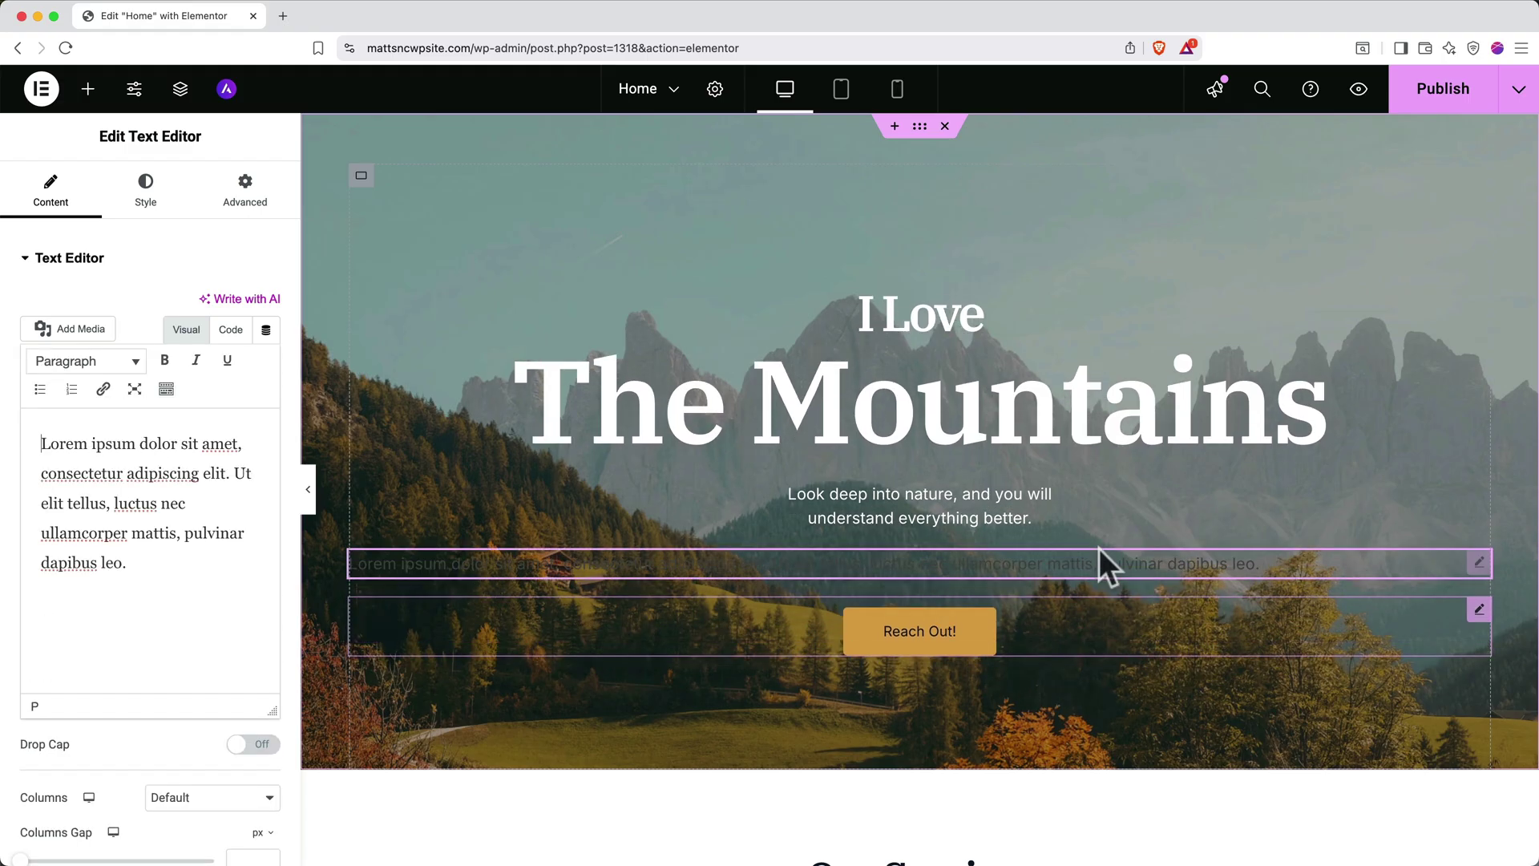
pyautogui.rightClick(1325, 564)
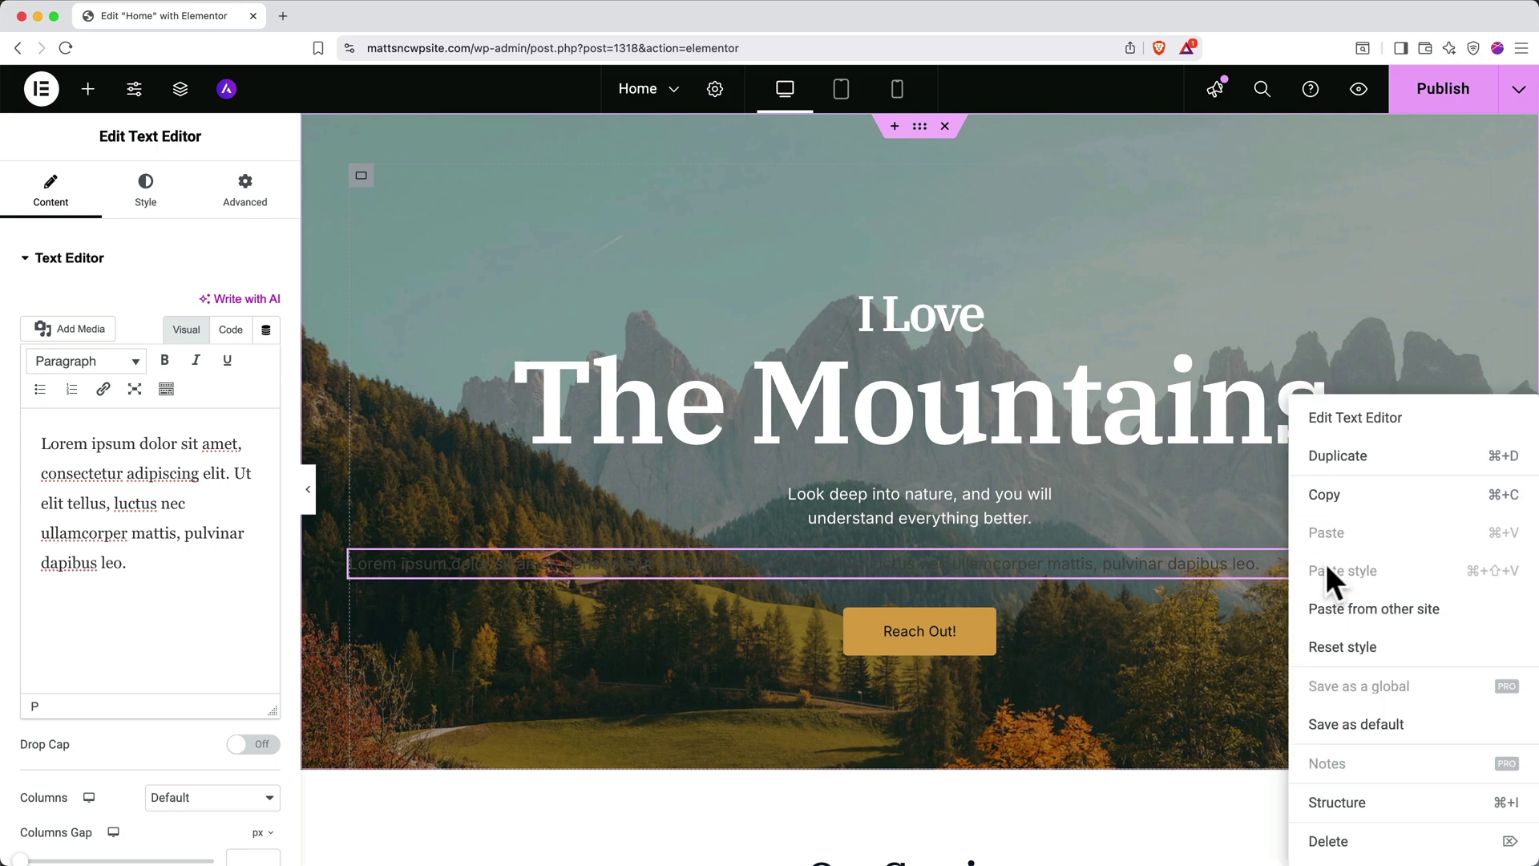
# Delete the added text block and select the Web Design service image
pyautogui.click(1328, 842)
pyautogui.scroll(-8, 1326, 848)
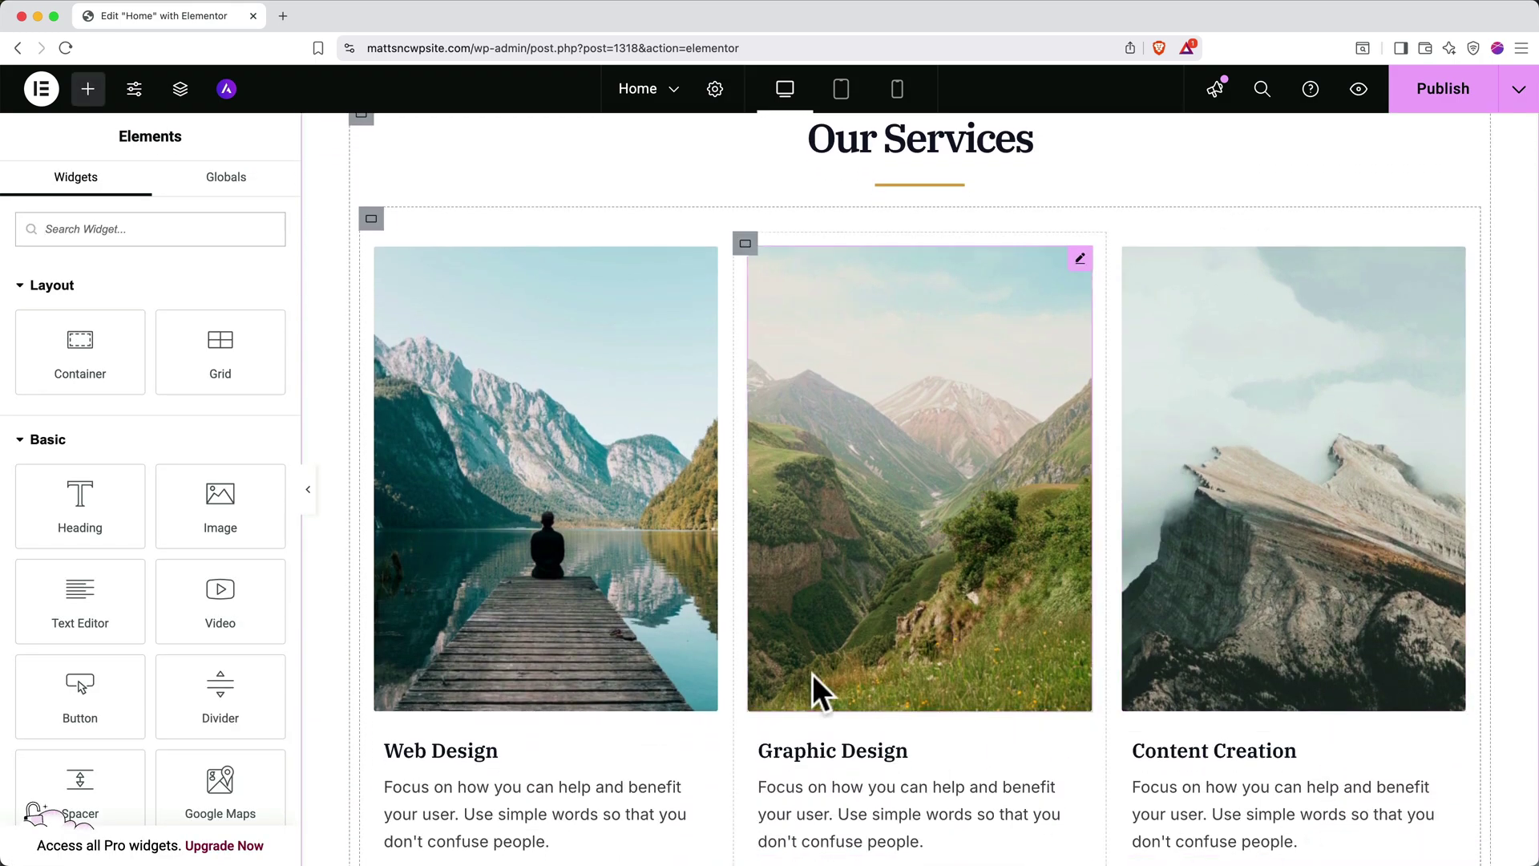
pyautogui.click(606, 561)
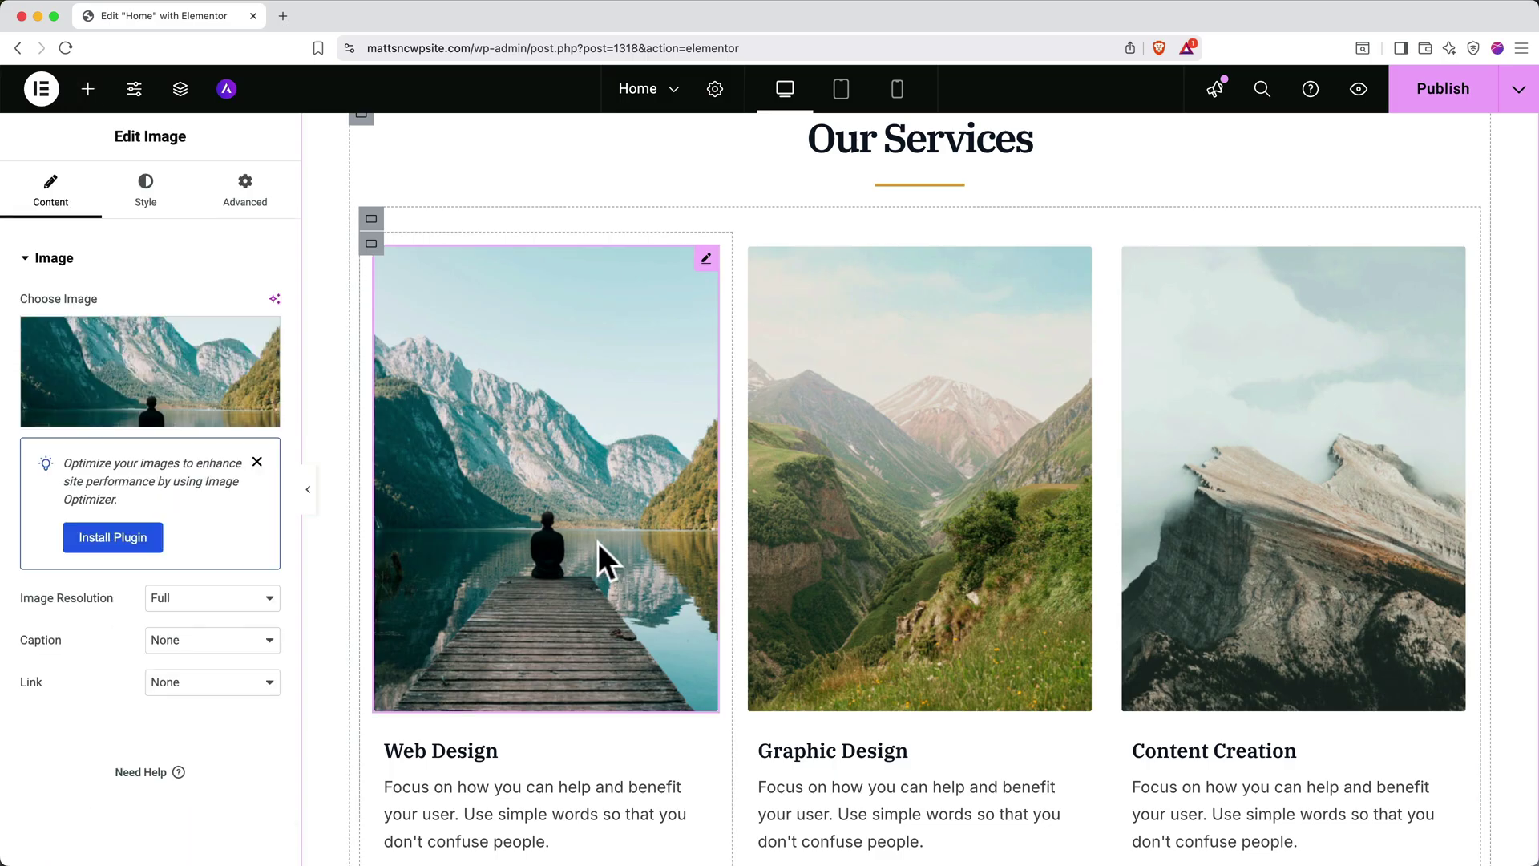
# Replace the Web Design image with a misty mountain stock photo found by searching 'mountains'
pyautogui.moveTo(258, 350)
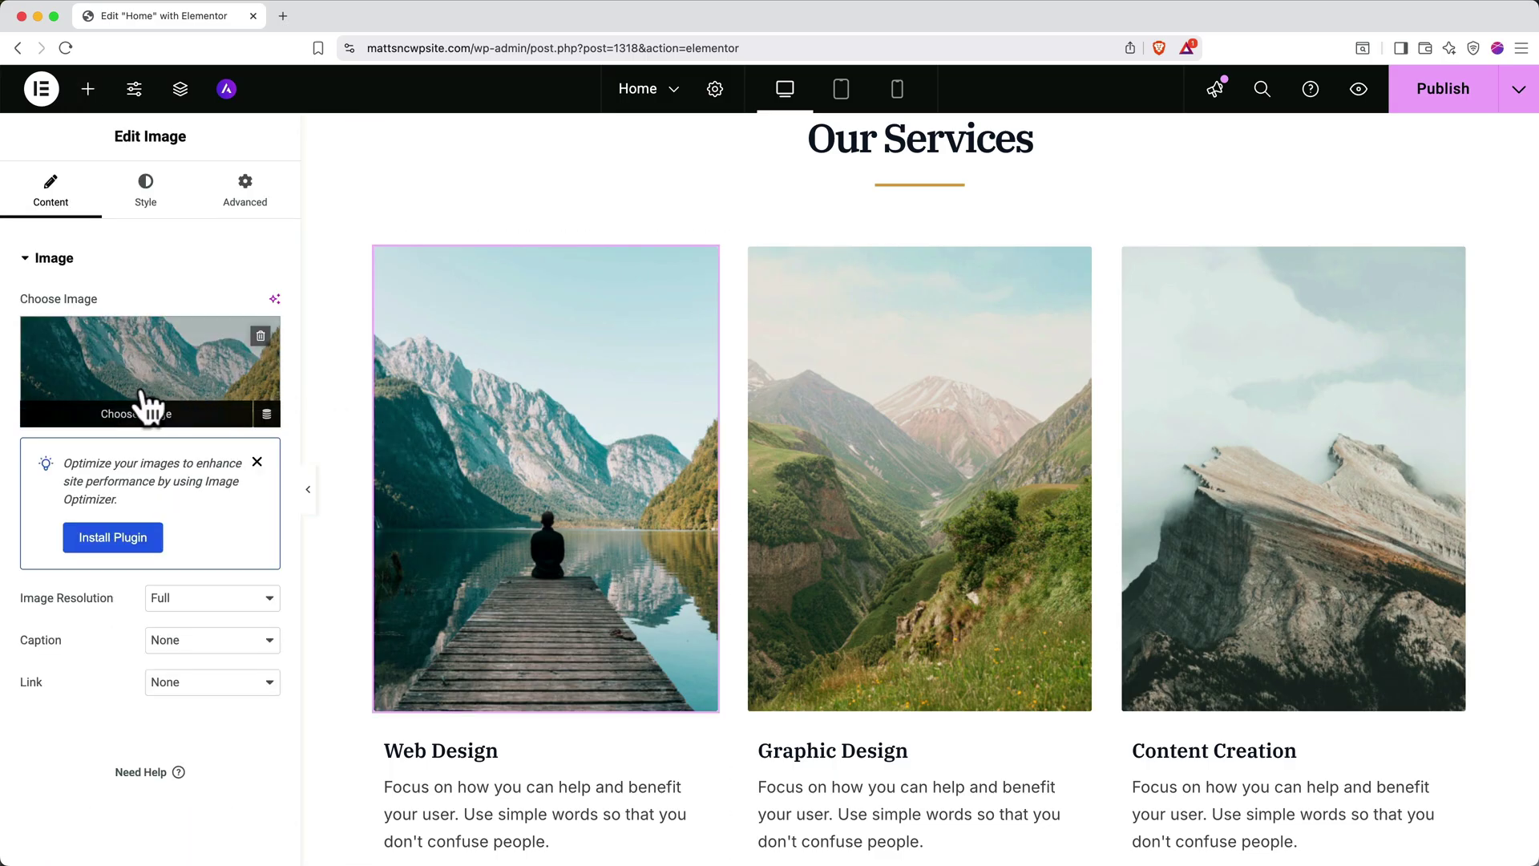
pyautogui.click(143, 416)
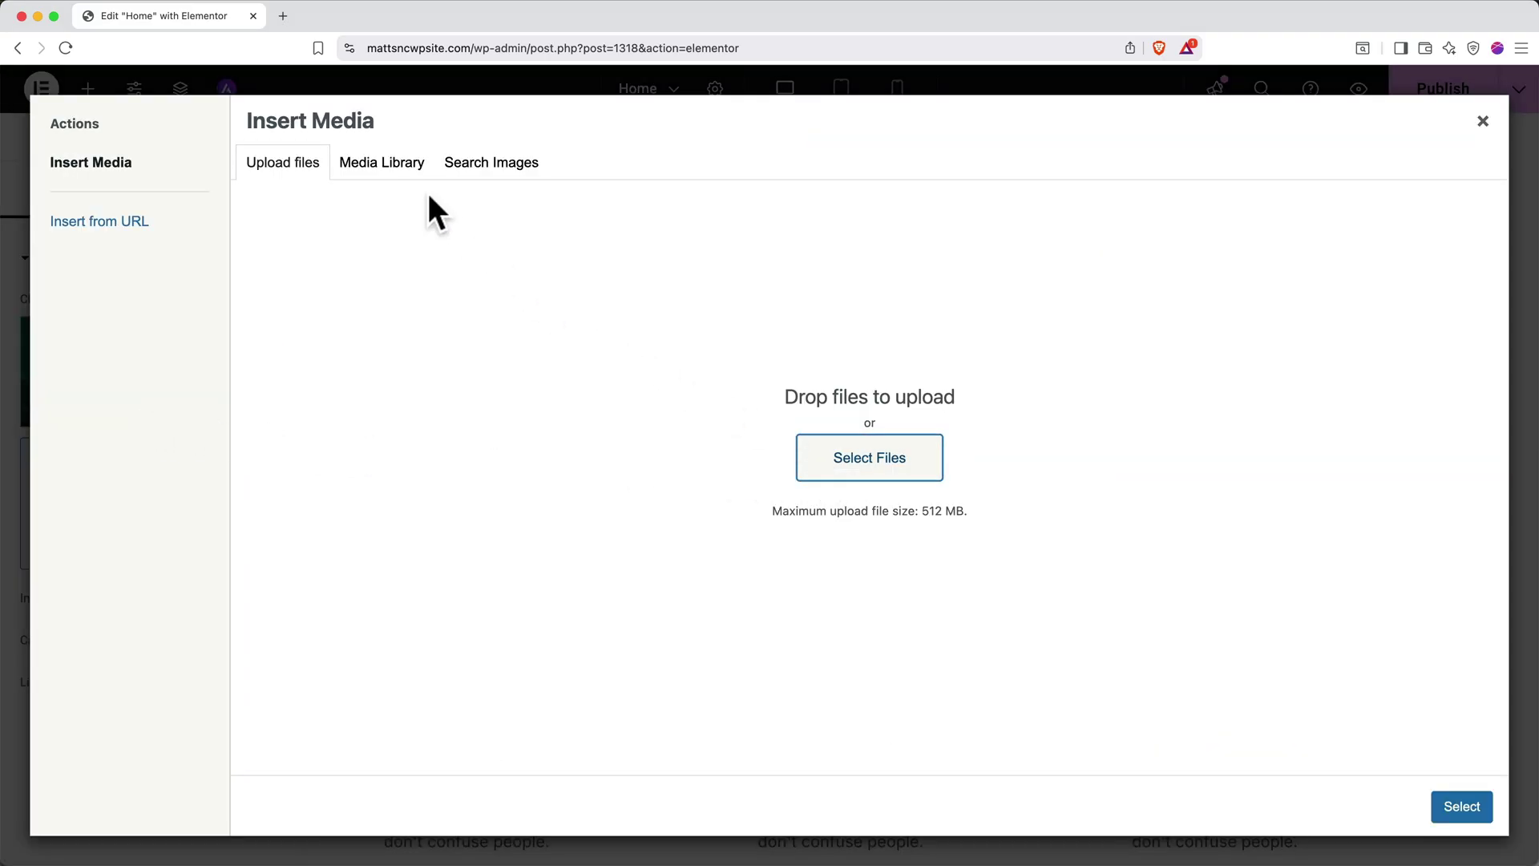
pyautogui.click(387, 170)
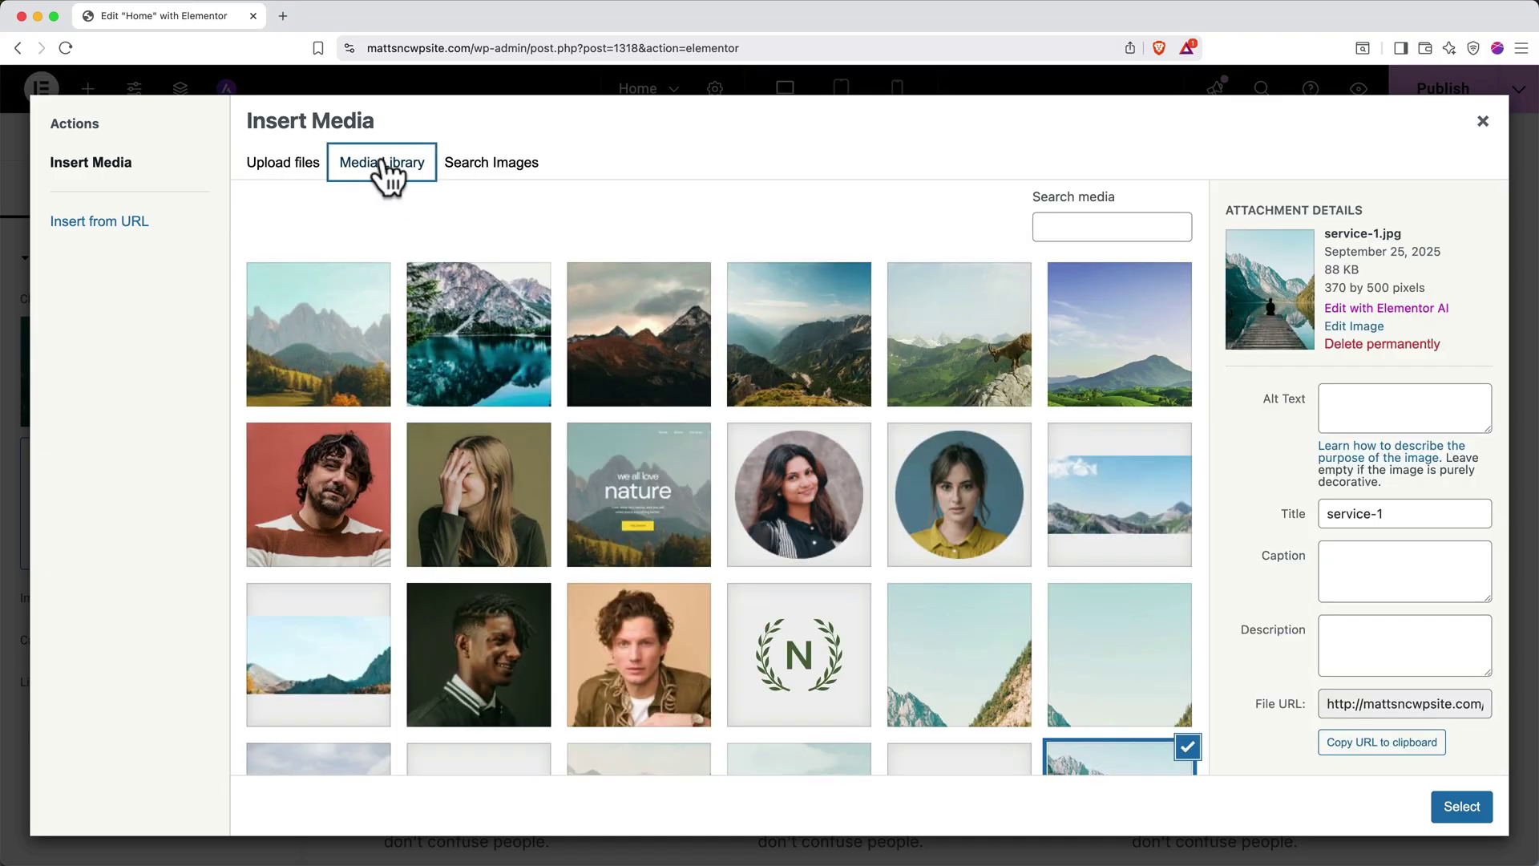
pyautogui.click(468, 168)
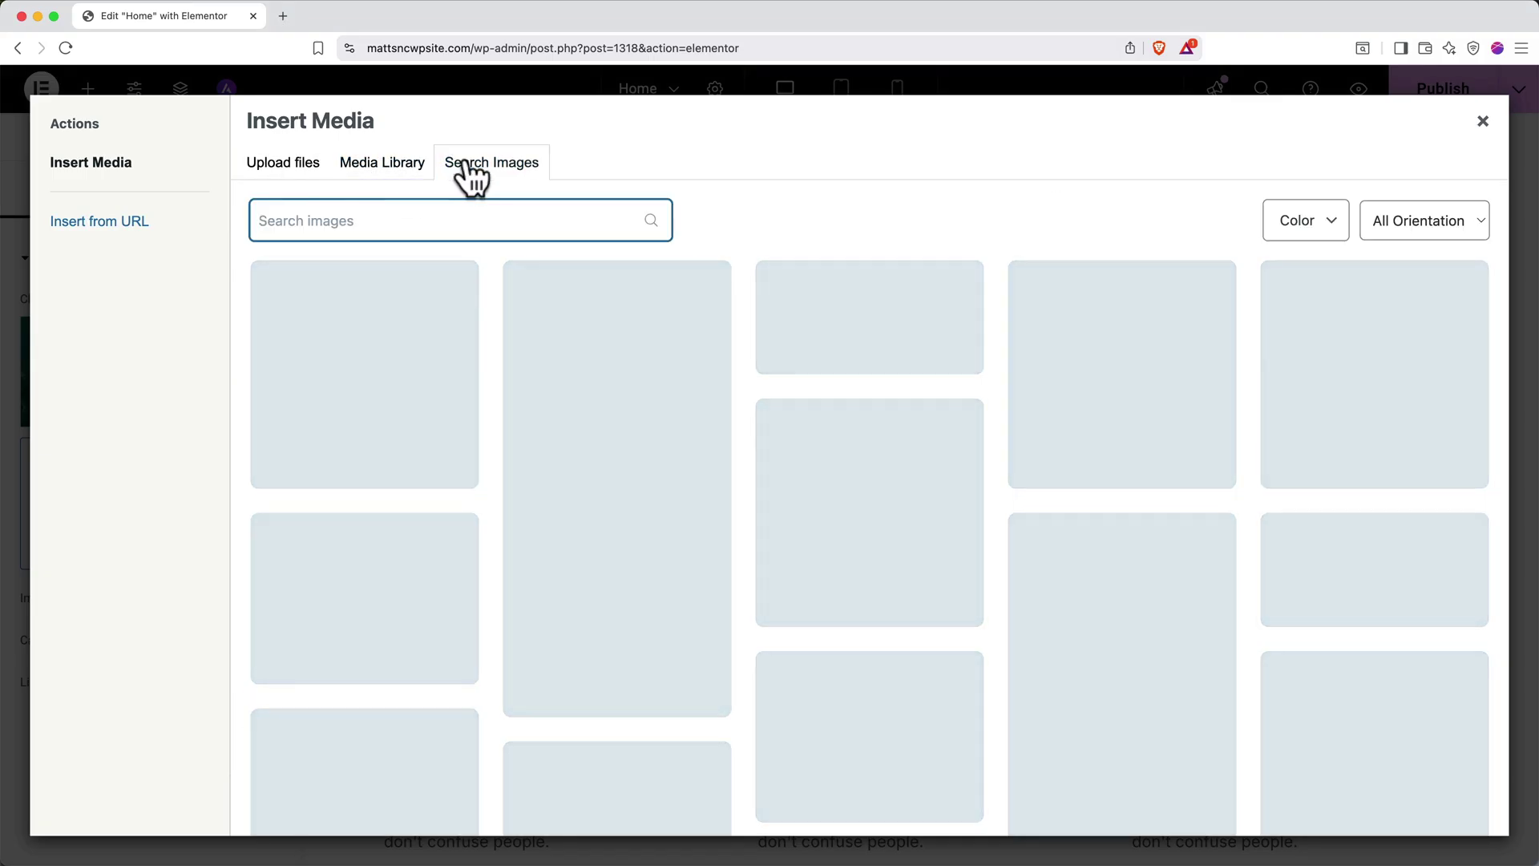
pyautogui.write('mountains')
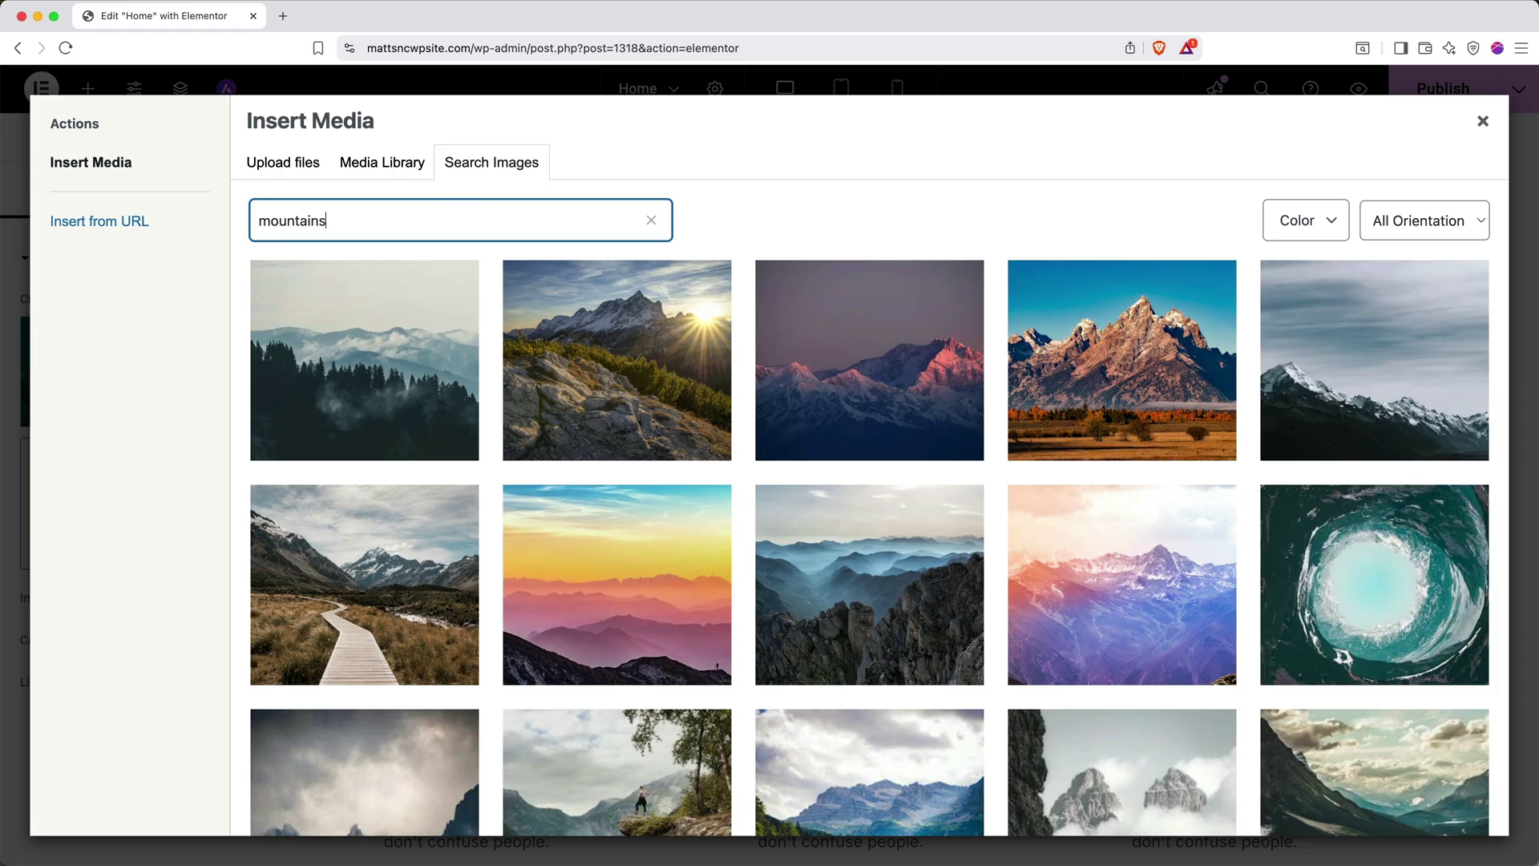
pyautogui.moveTo(385, 333)
pyautogui.click(385, 420)
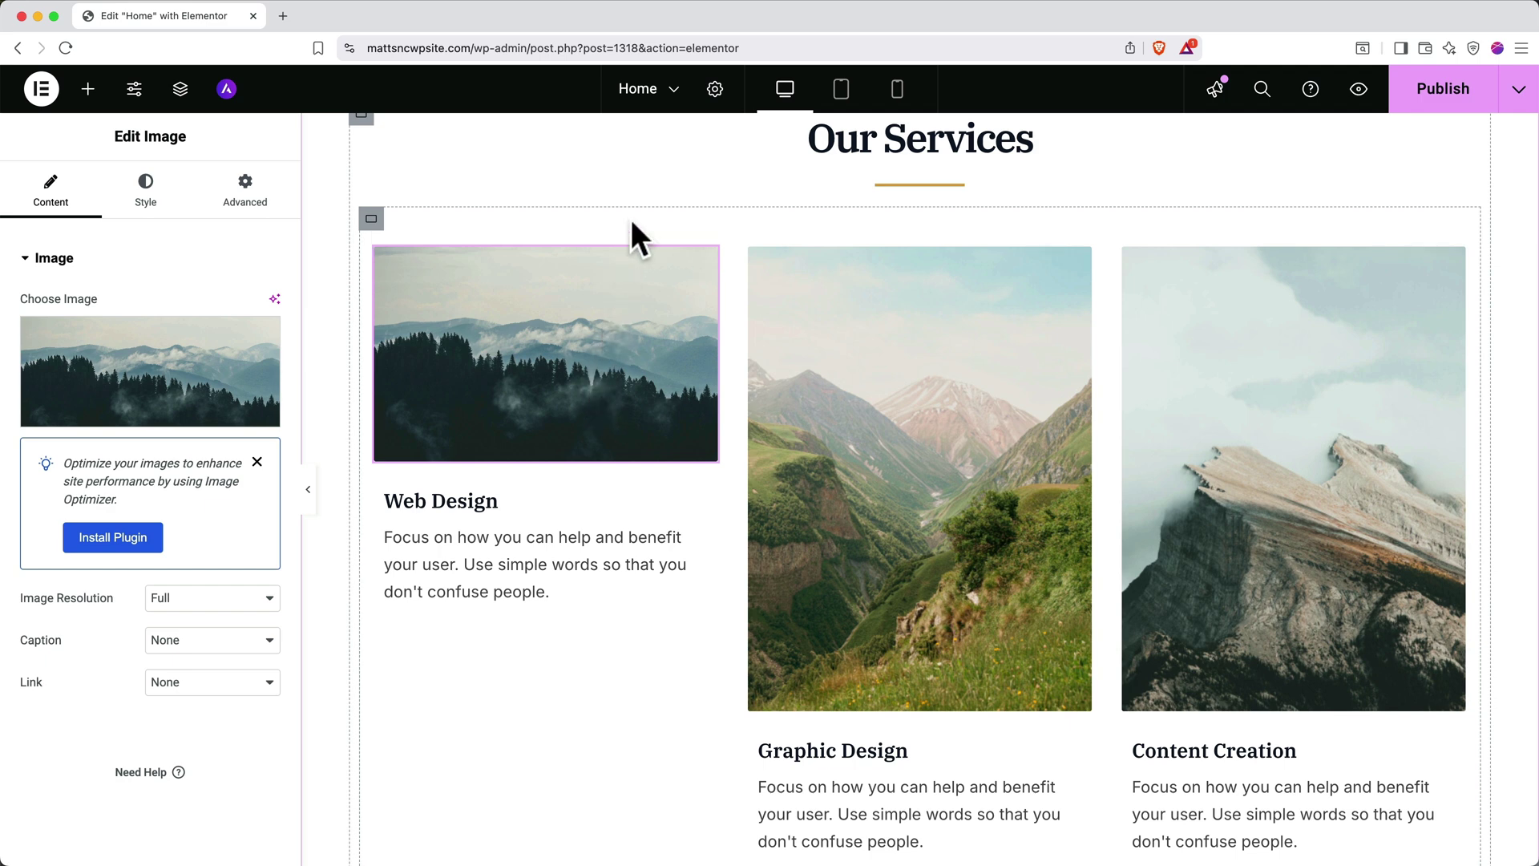
# Create a new page, saving the Home page changes on the way out
pyautogui.click(673, 93)
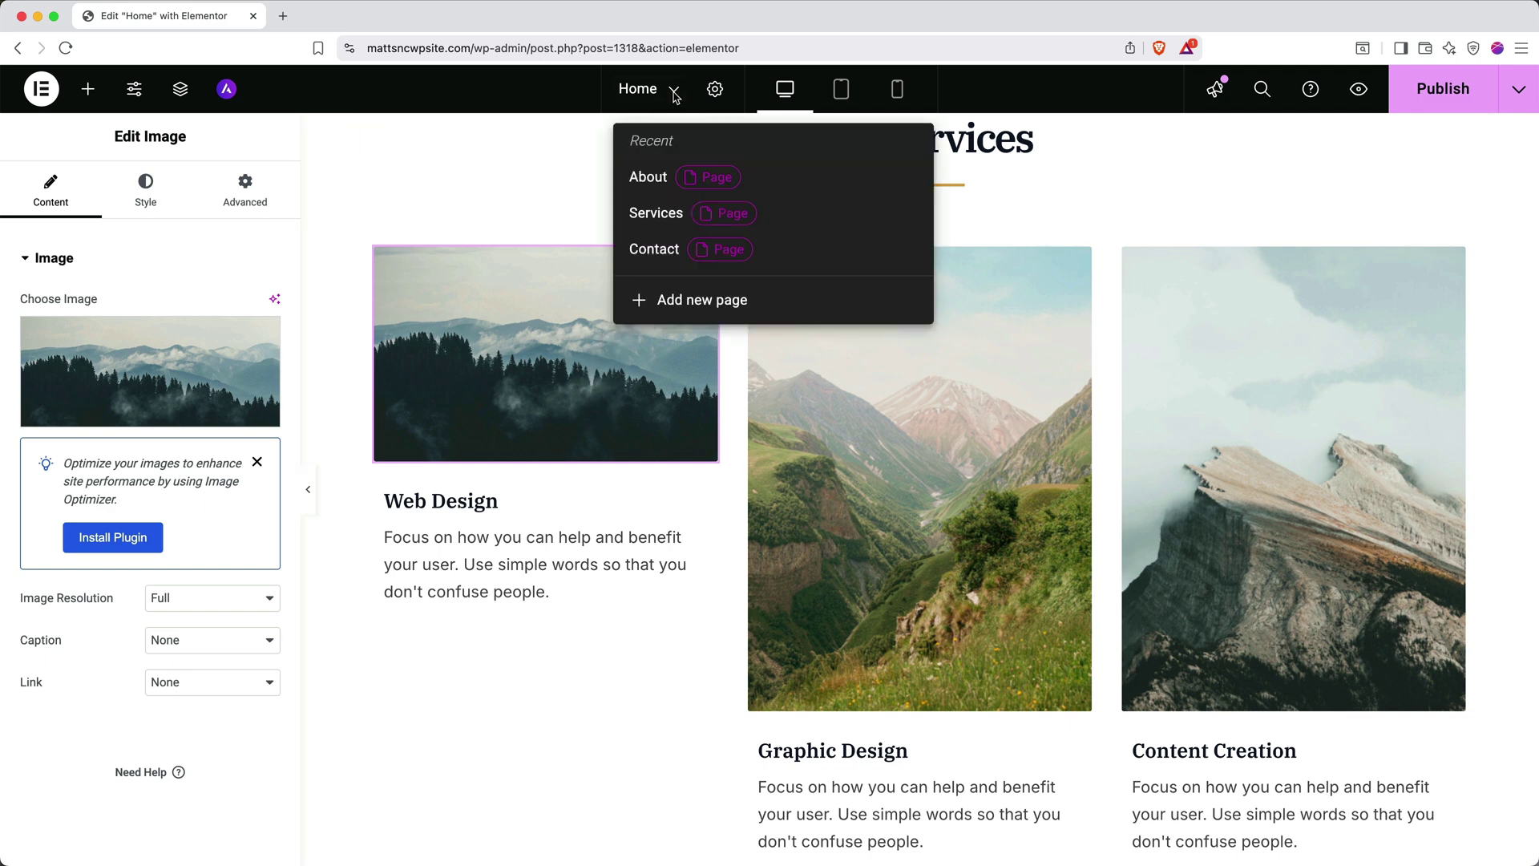
pyautogui.click(681, 312)
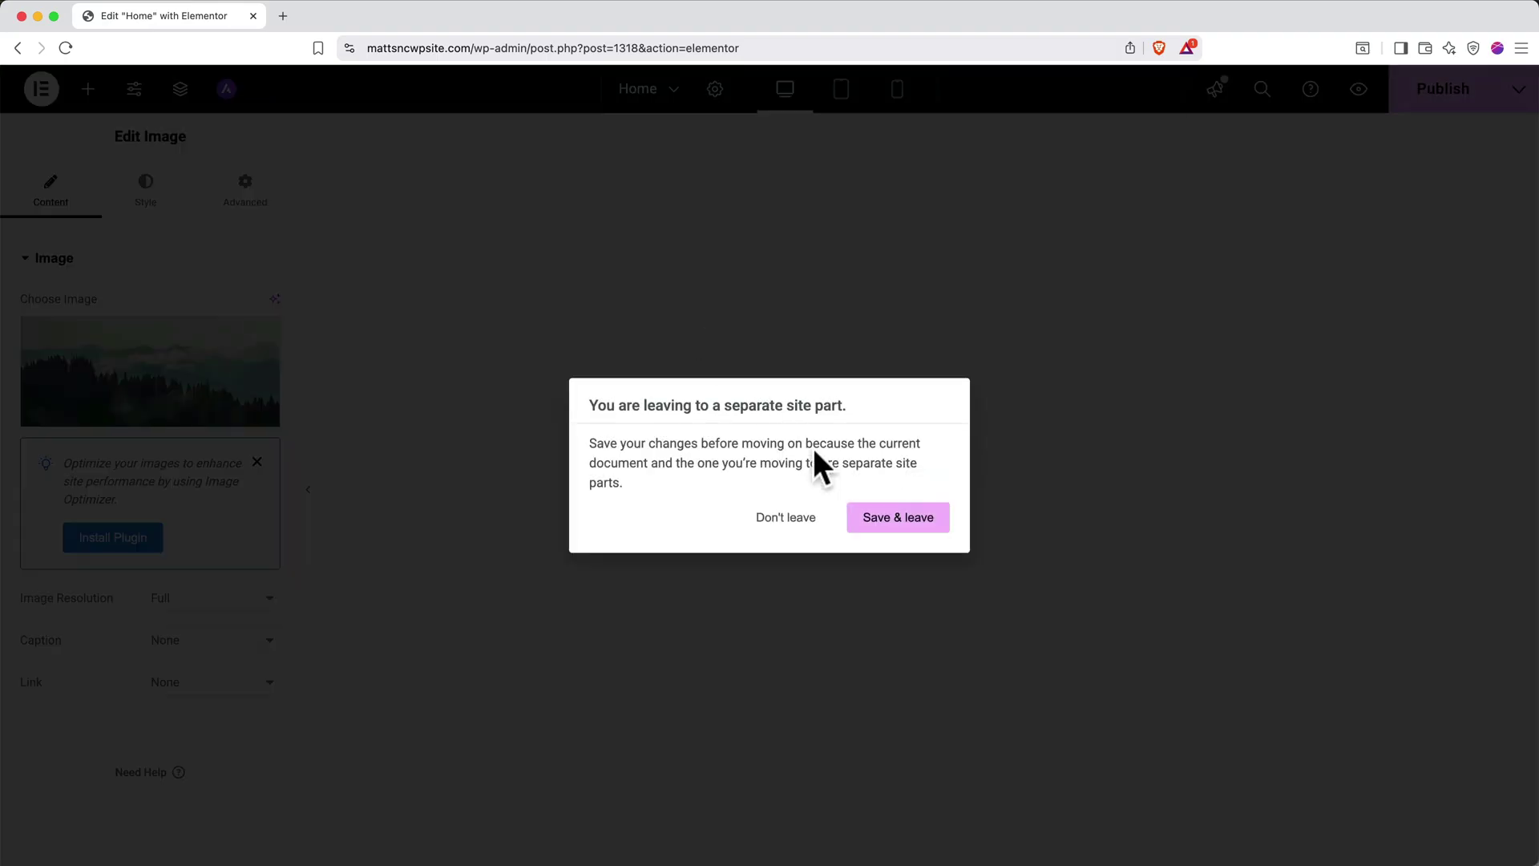
pyautogui.click(881, 526)
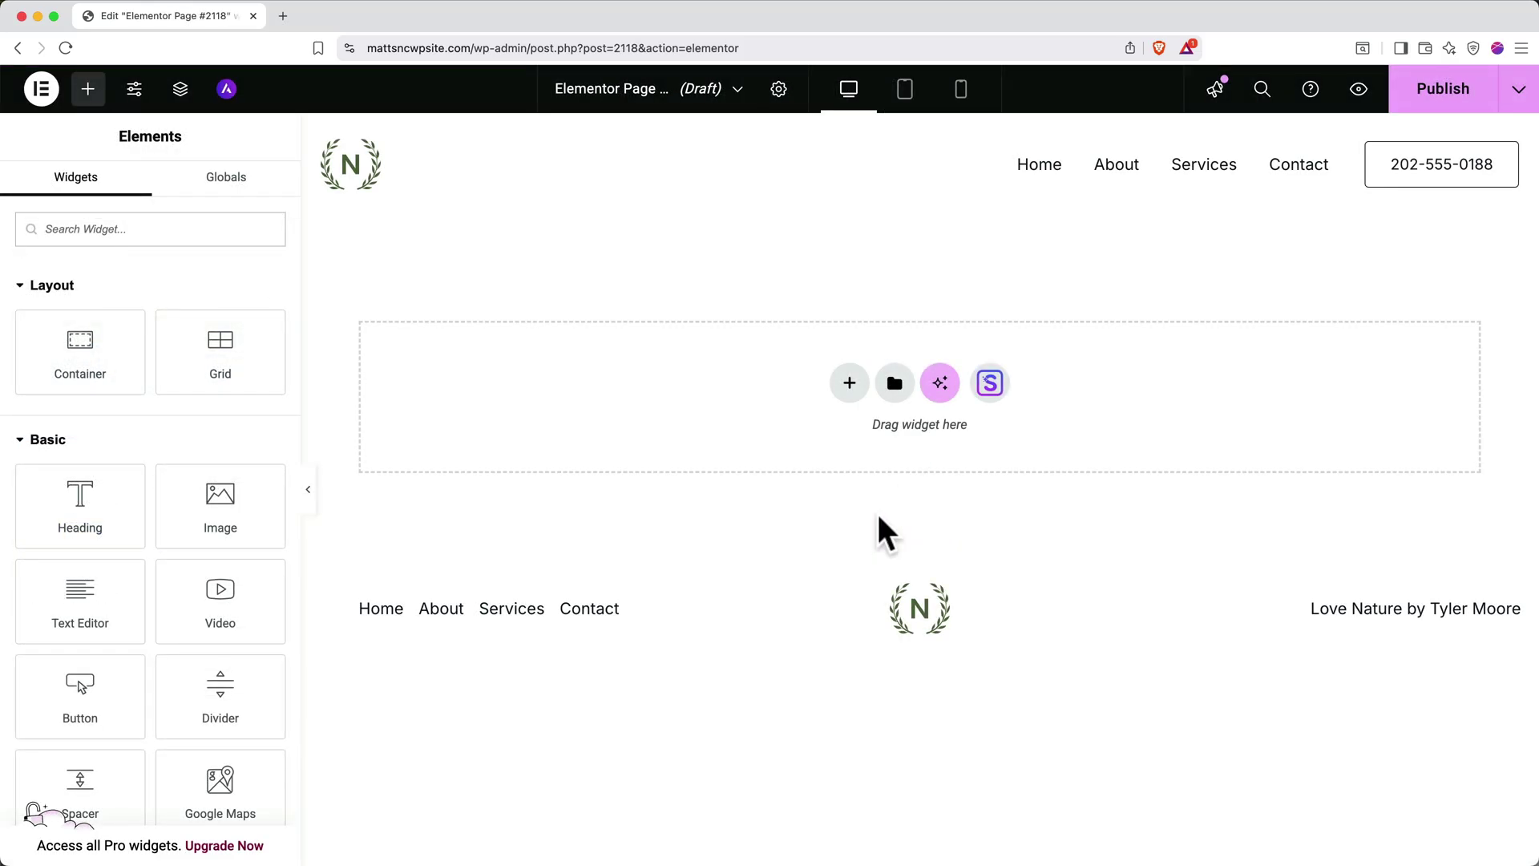
# Title the new page 'The Team' in Page Settings
pyautogui.click(778, 89)
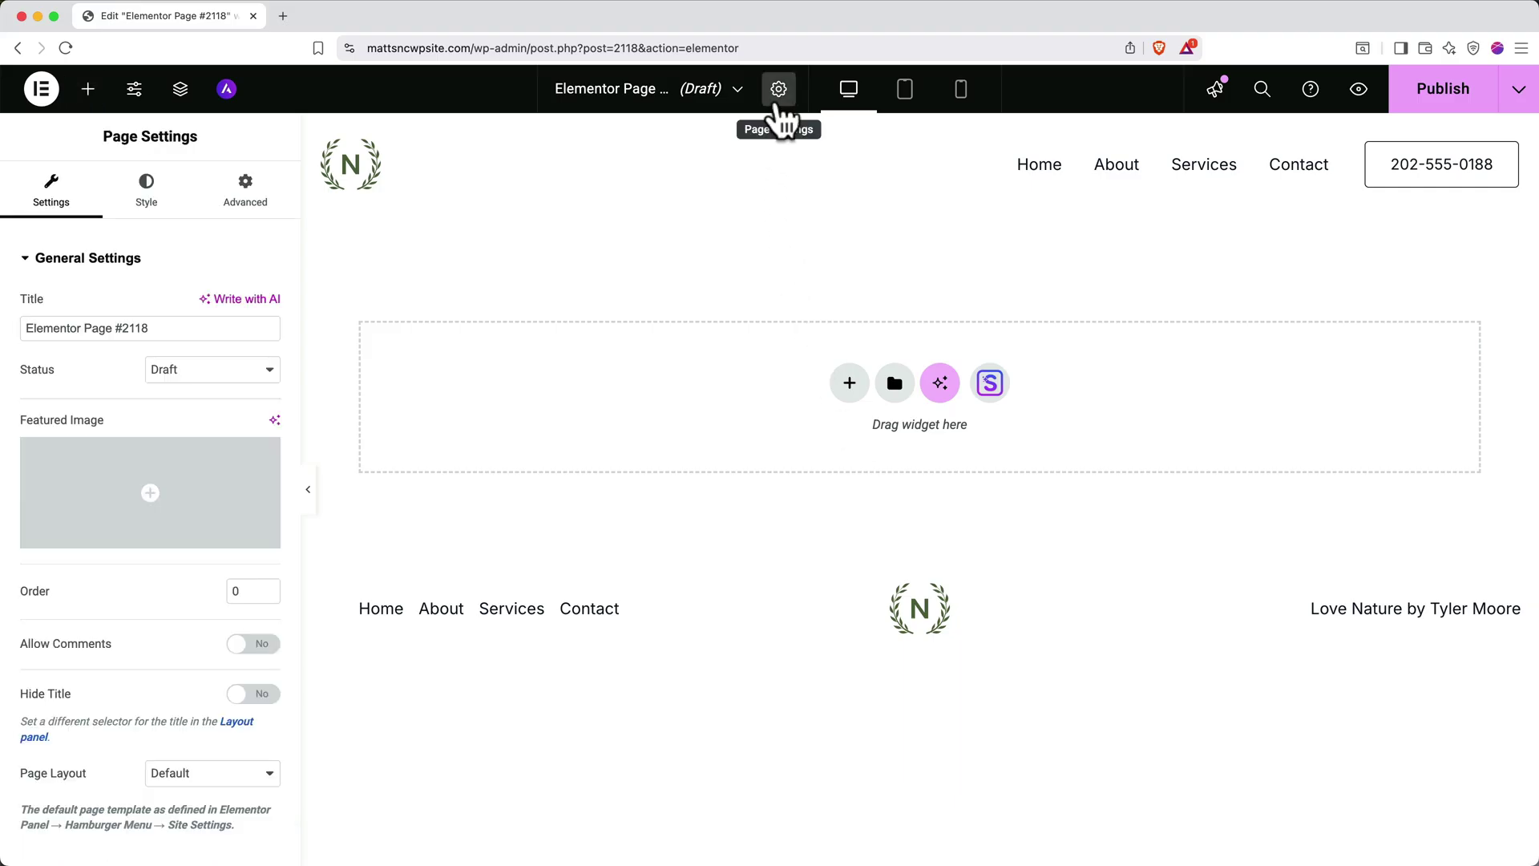
pyautogui.tripleClick(191, 329)
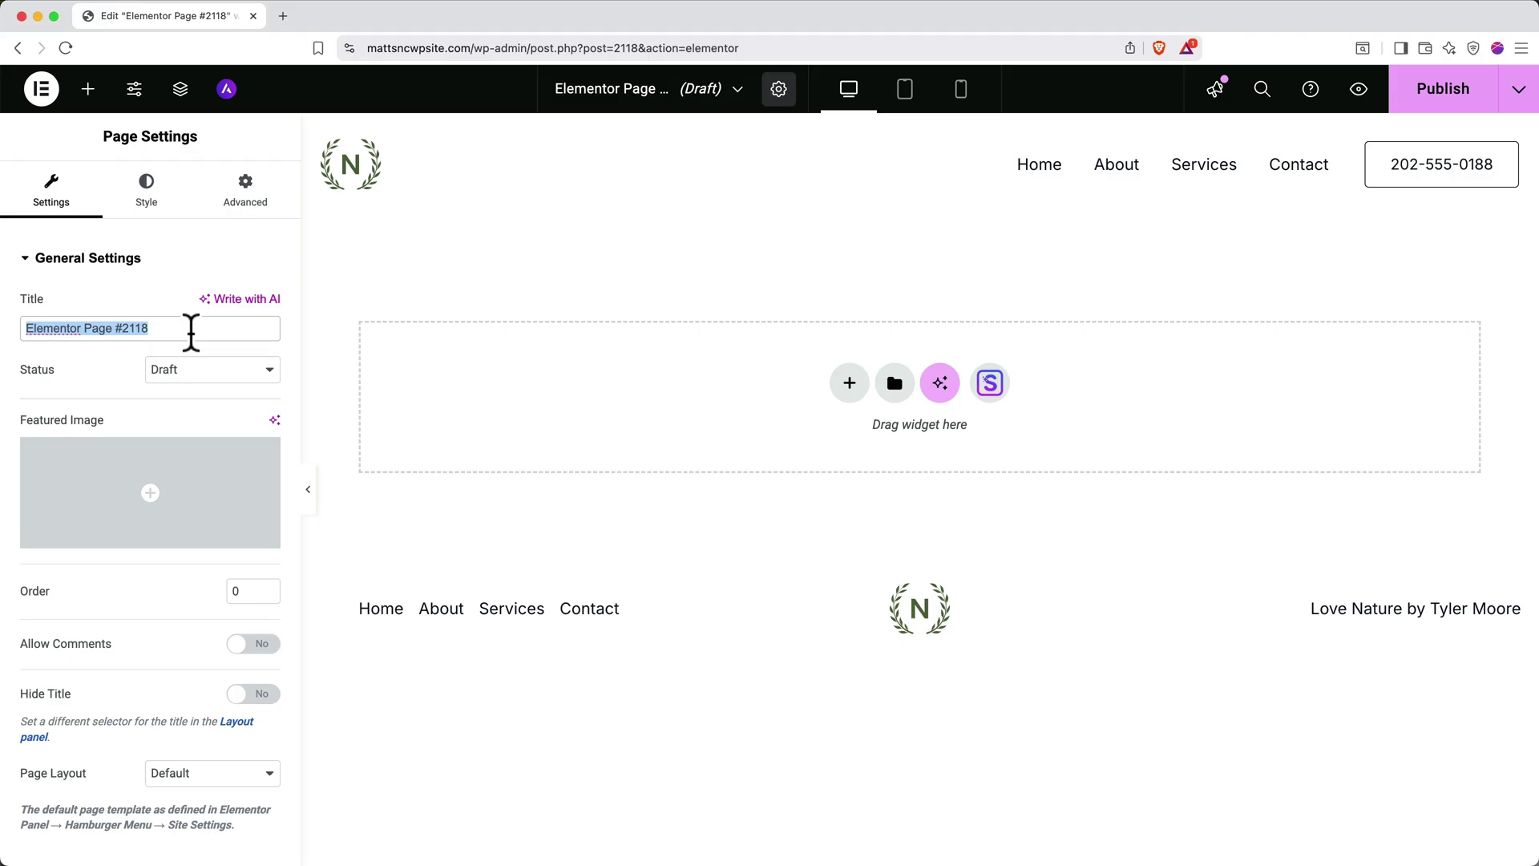
pyautogui.write('The Team')
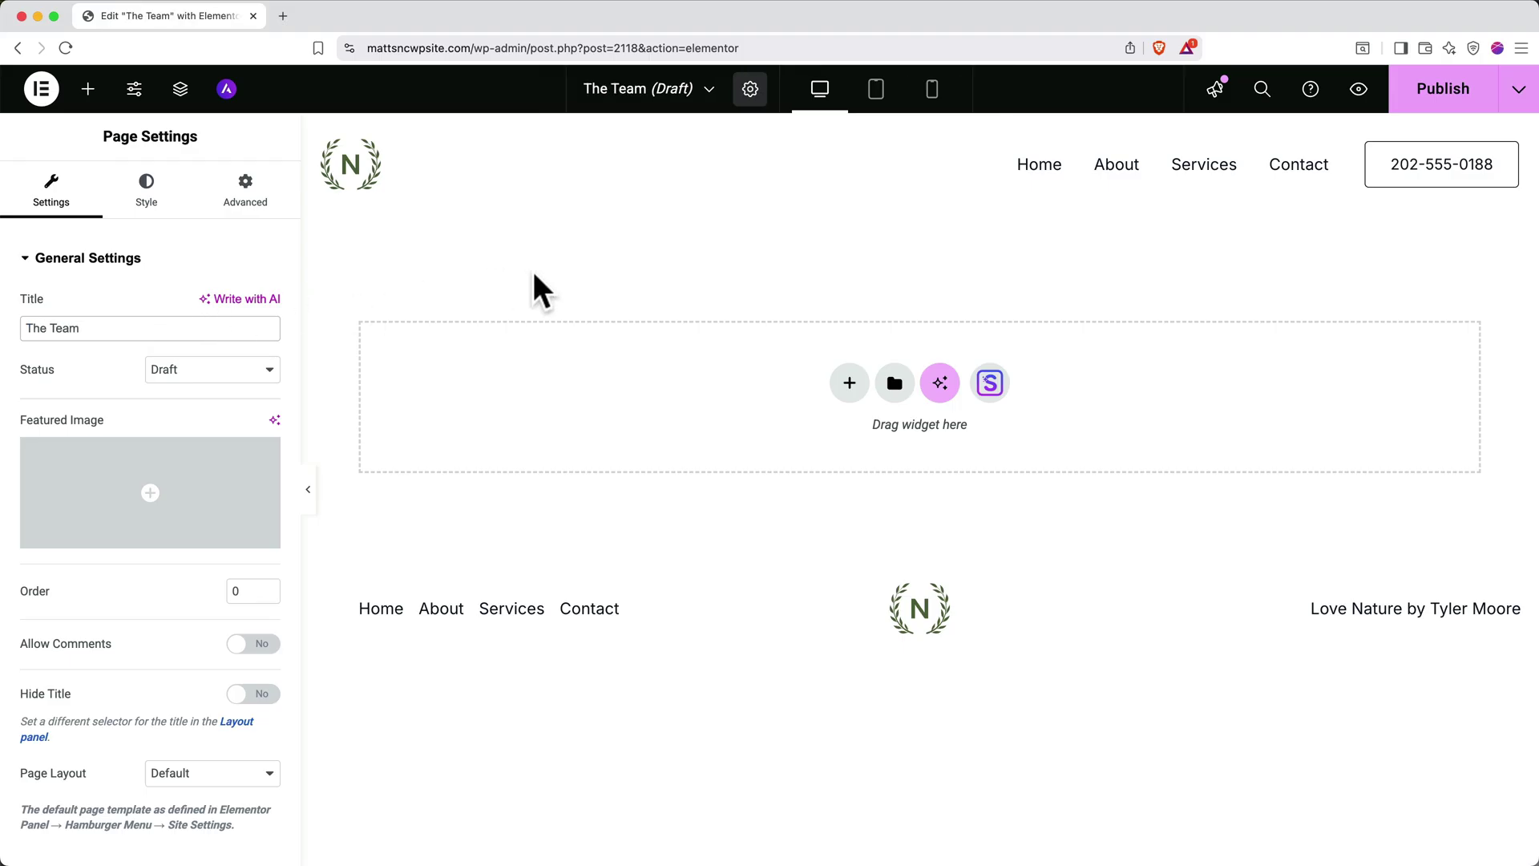
# Add a two-column Flexbox section to the page, then remove it again
pyautogui.click(856, 384)
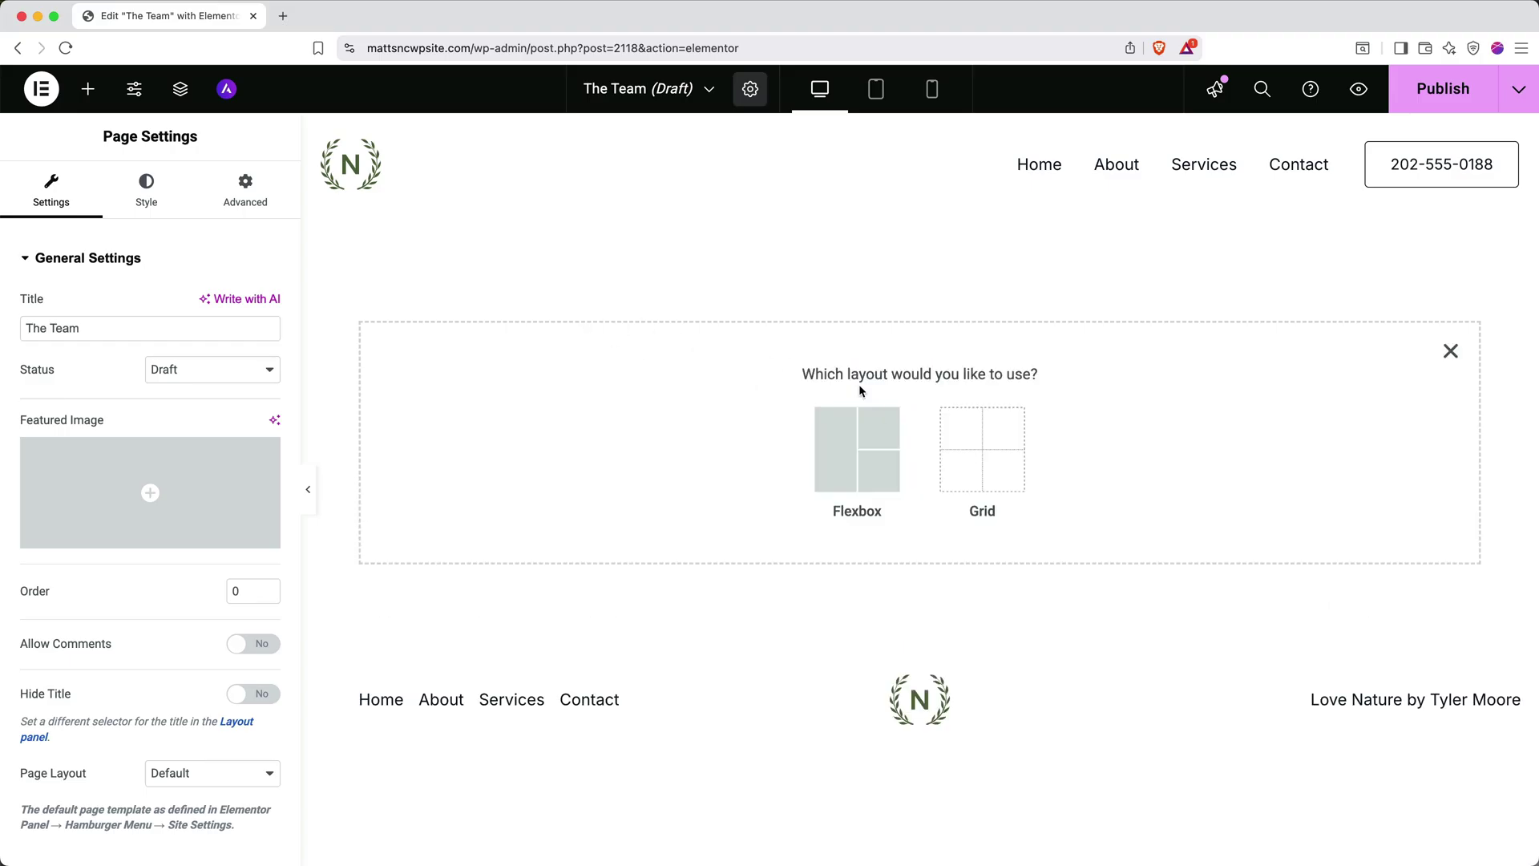
pyautogui.click(865, 442)
pyautogui.click(879, 445)
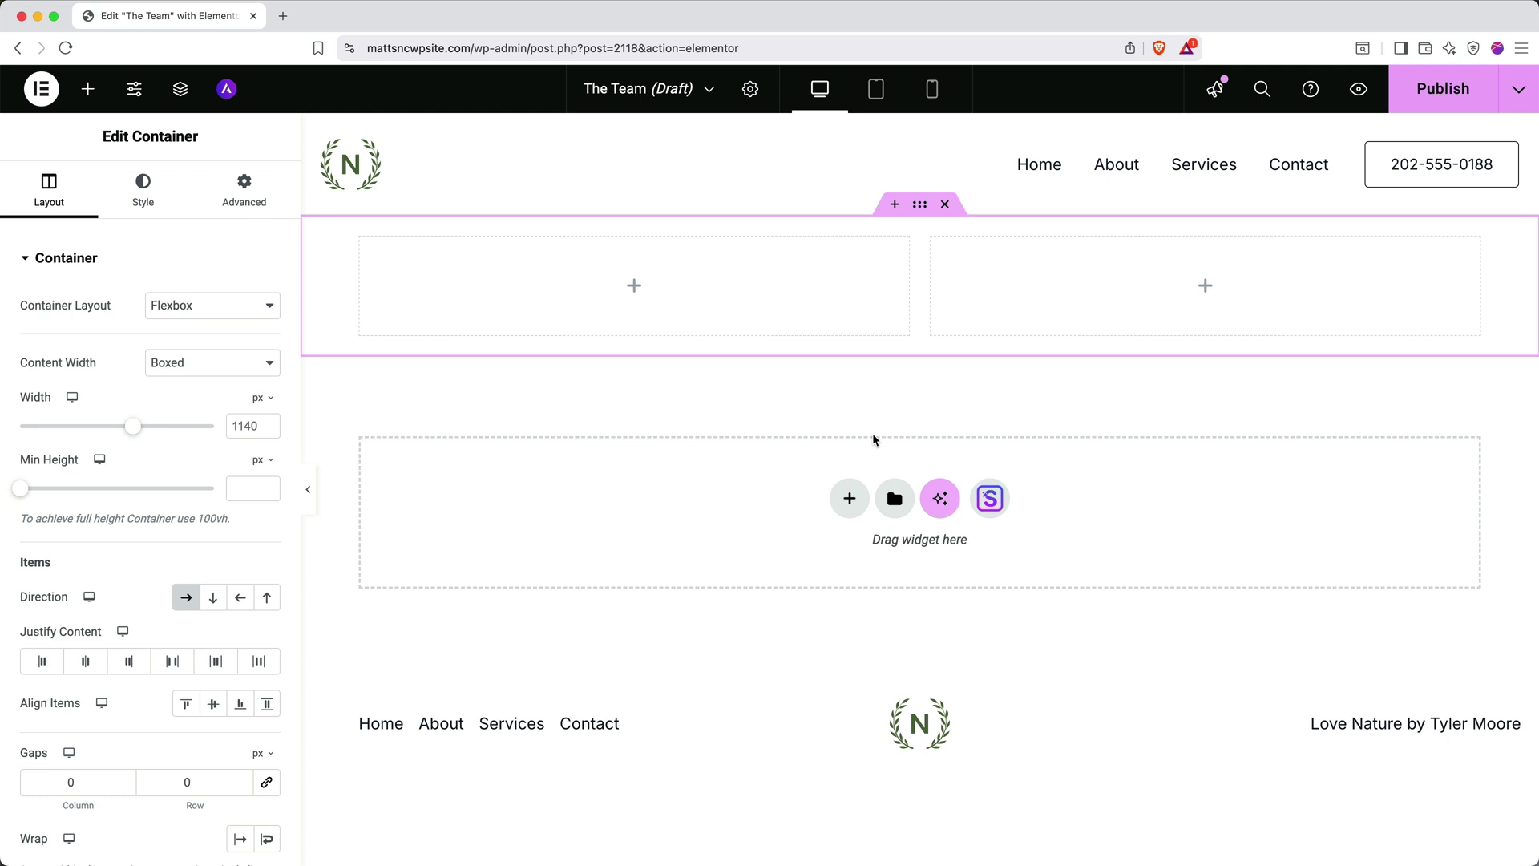
pyautogui.click(945, 205)
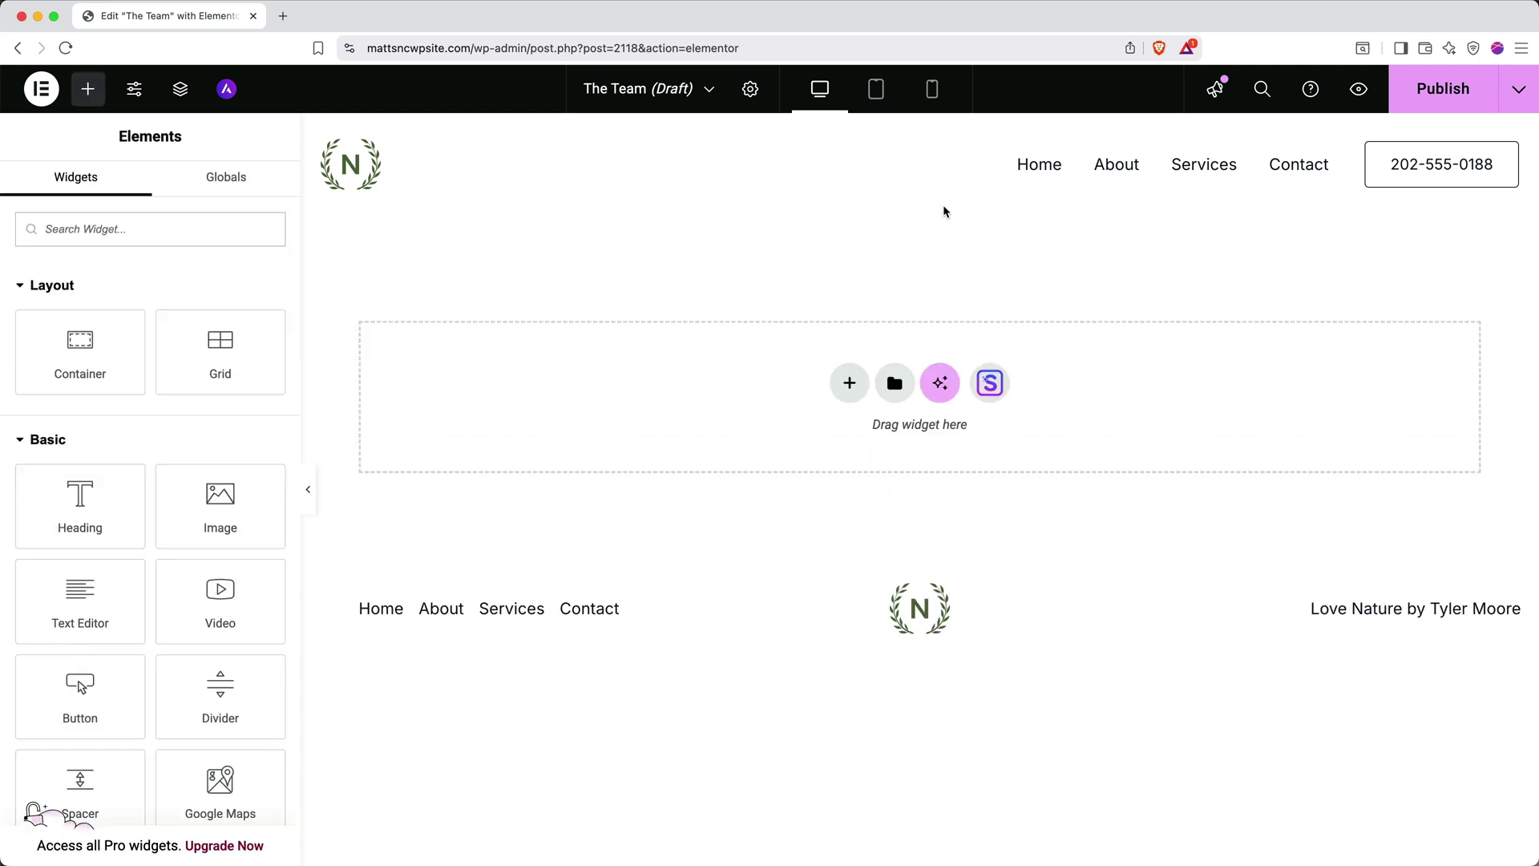
# Import the Hope kit's About page template from Starter Templates
pyautogui.click(991, 384)
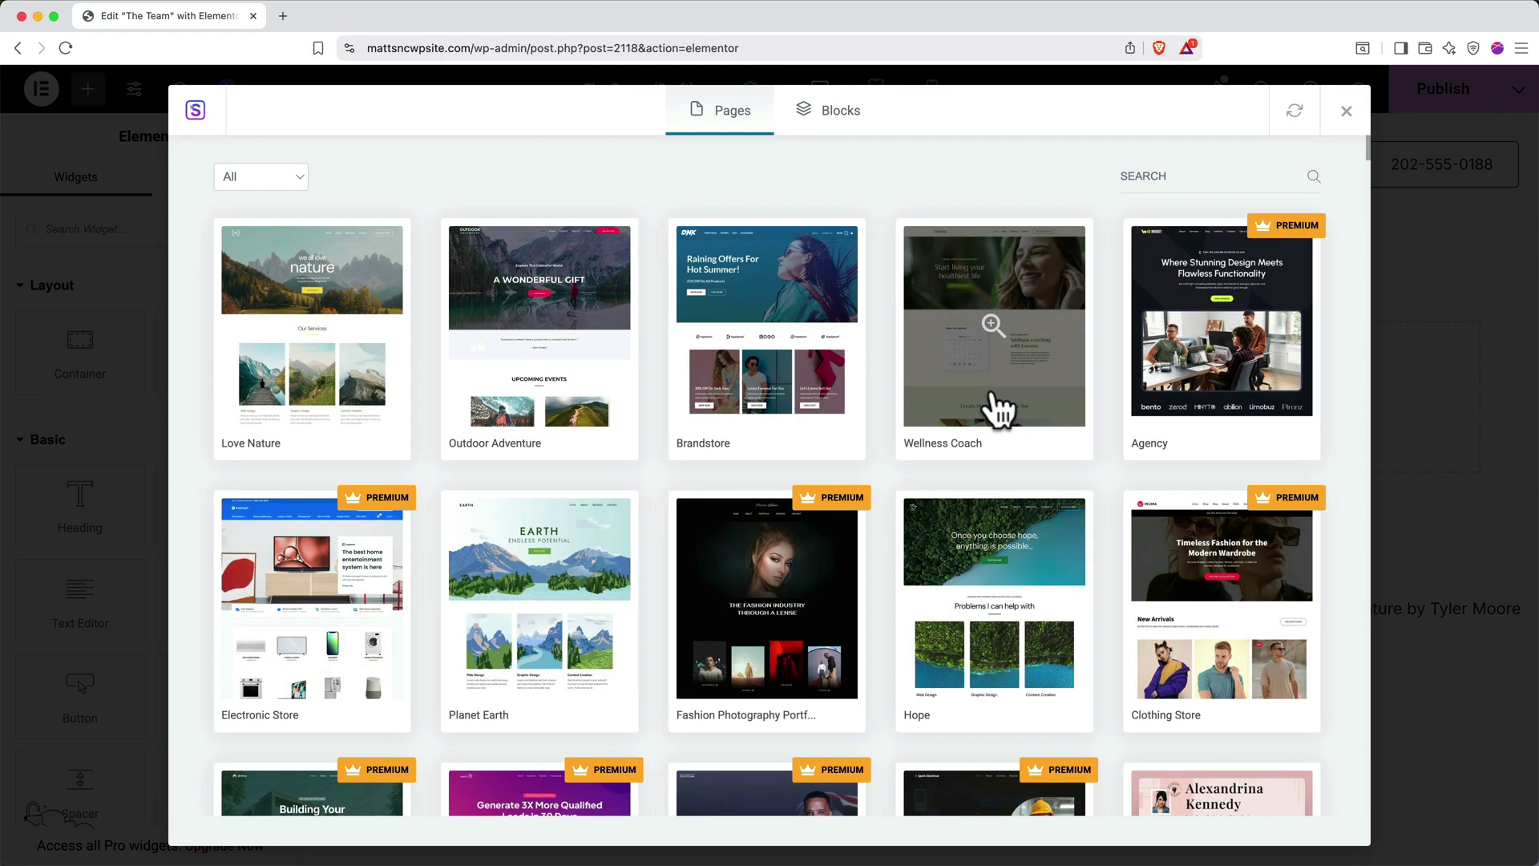
pyautogui.click(971, 581)
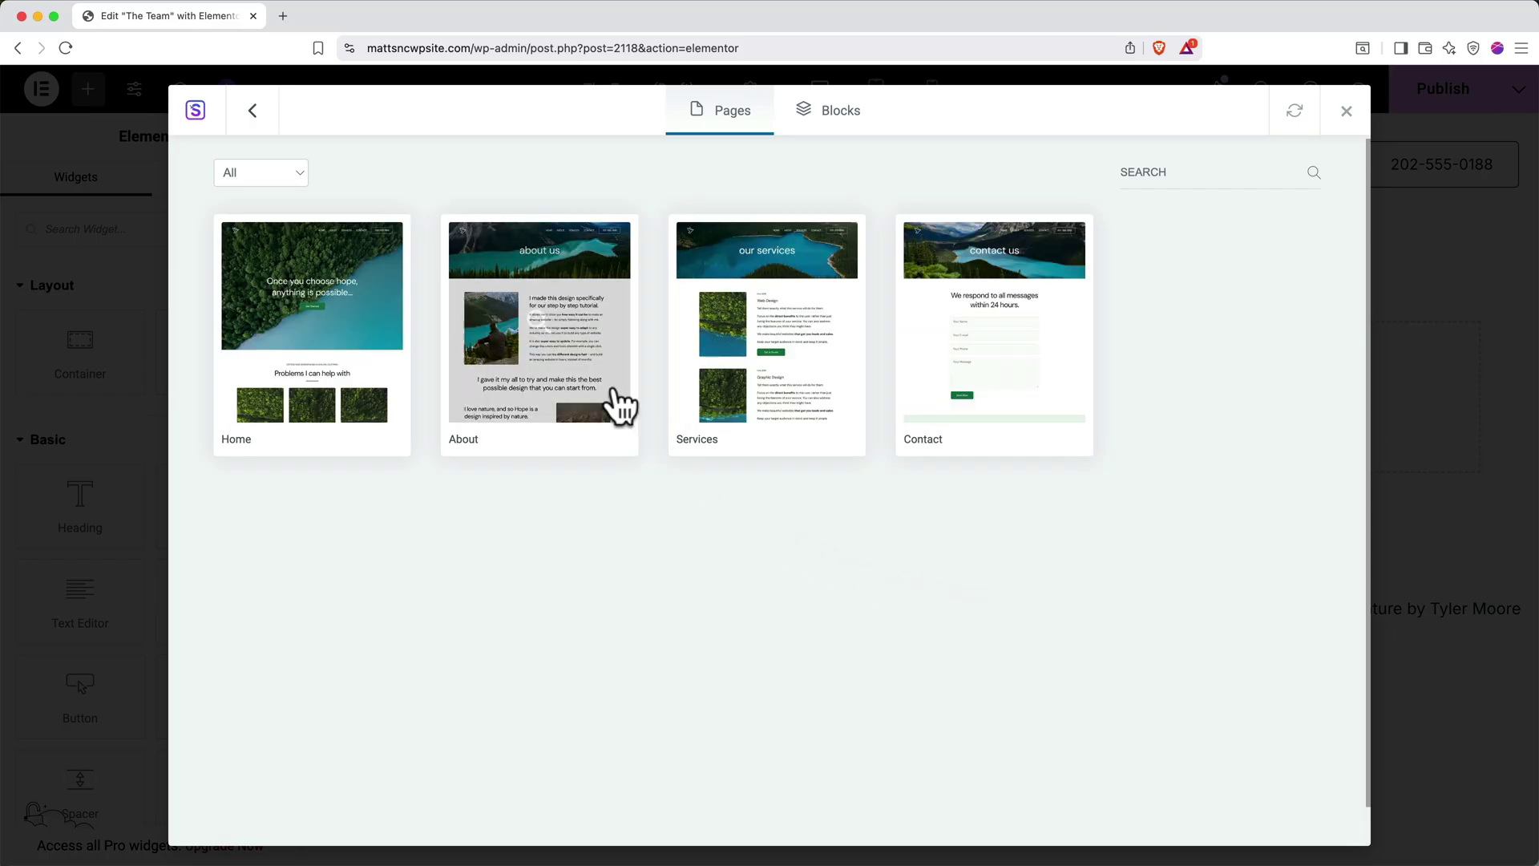
pyautogui.click(592, 353)
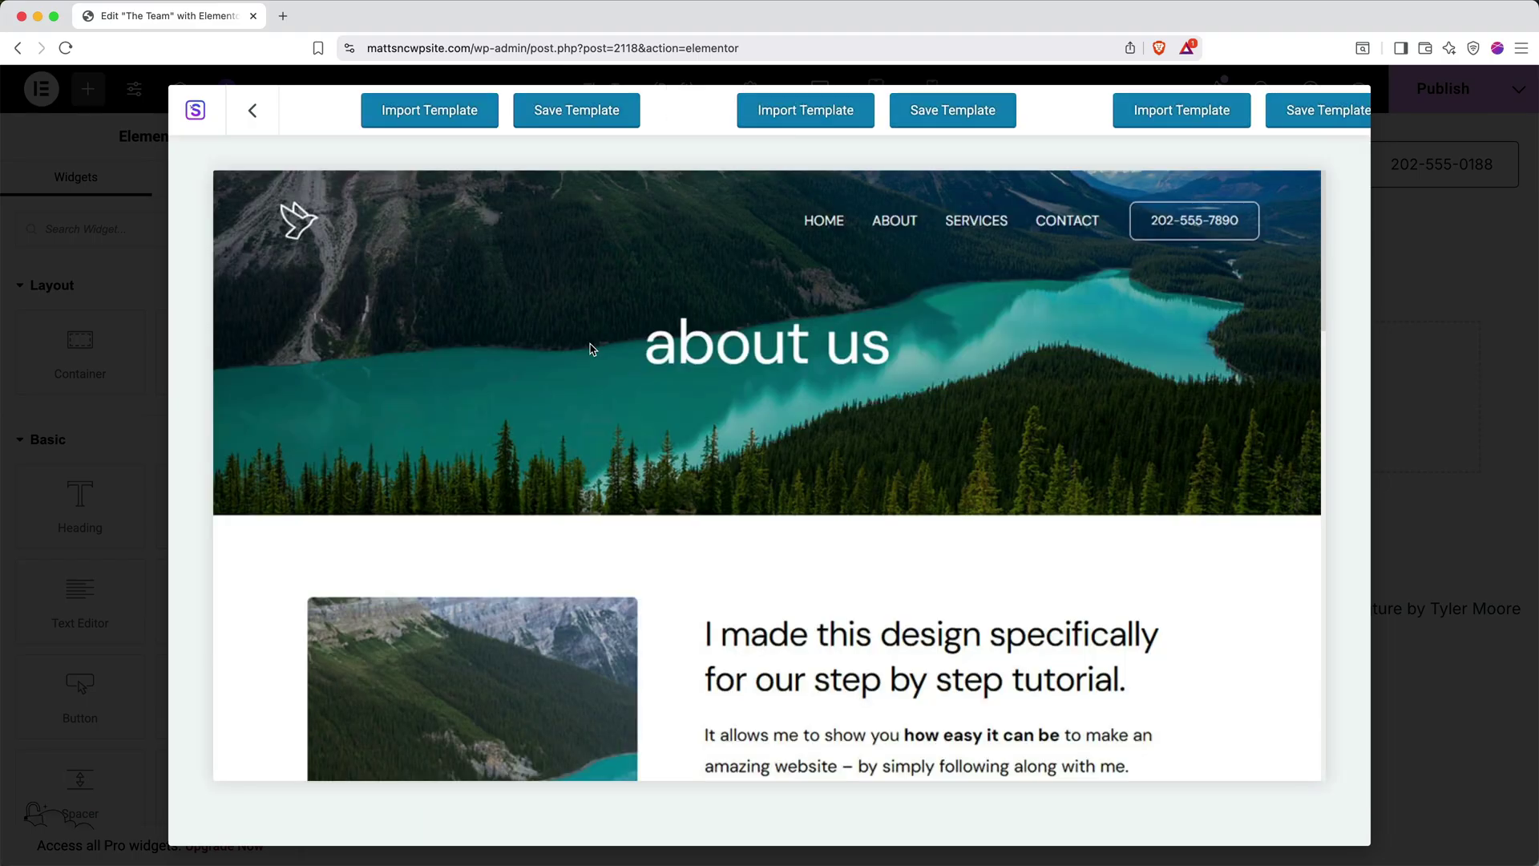
pyautogui.click(407, 120)
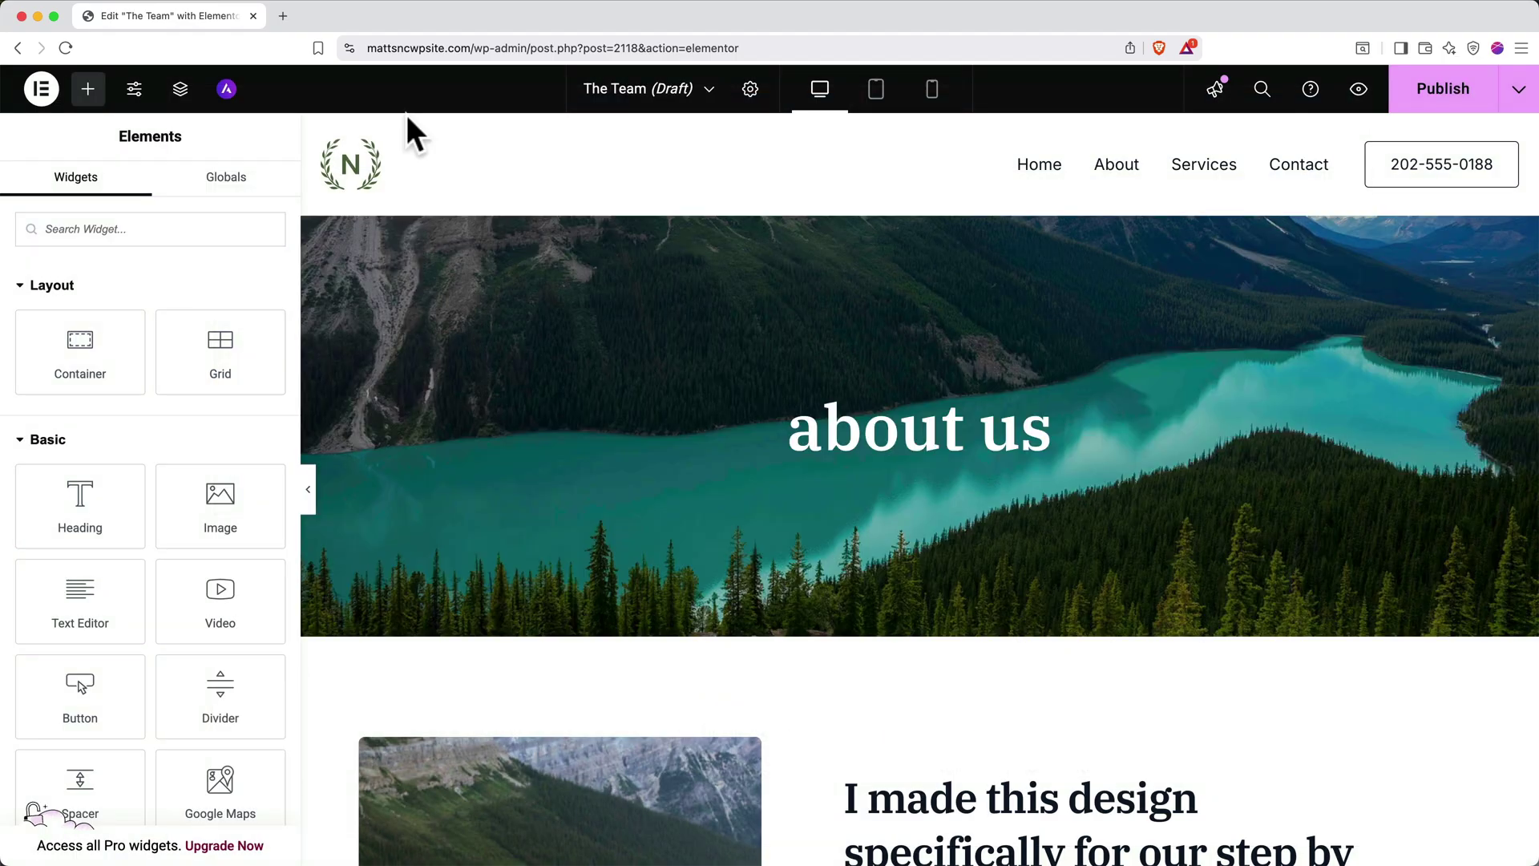
# Change the 'about us' heading to 'The Team' and publish the page
pyautogui.tripleClick(852, 419)
pyautogui.write('The Team')
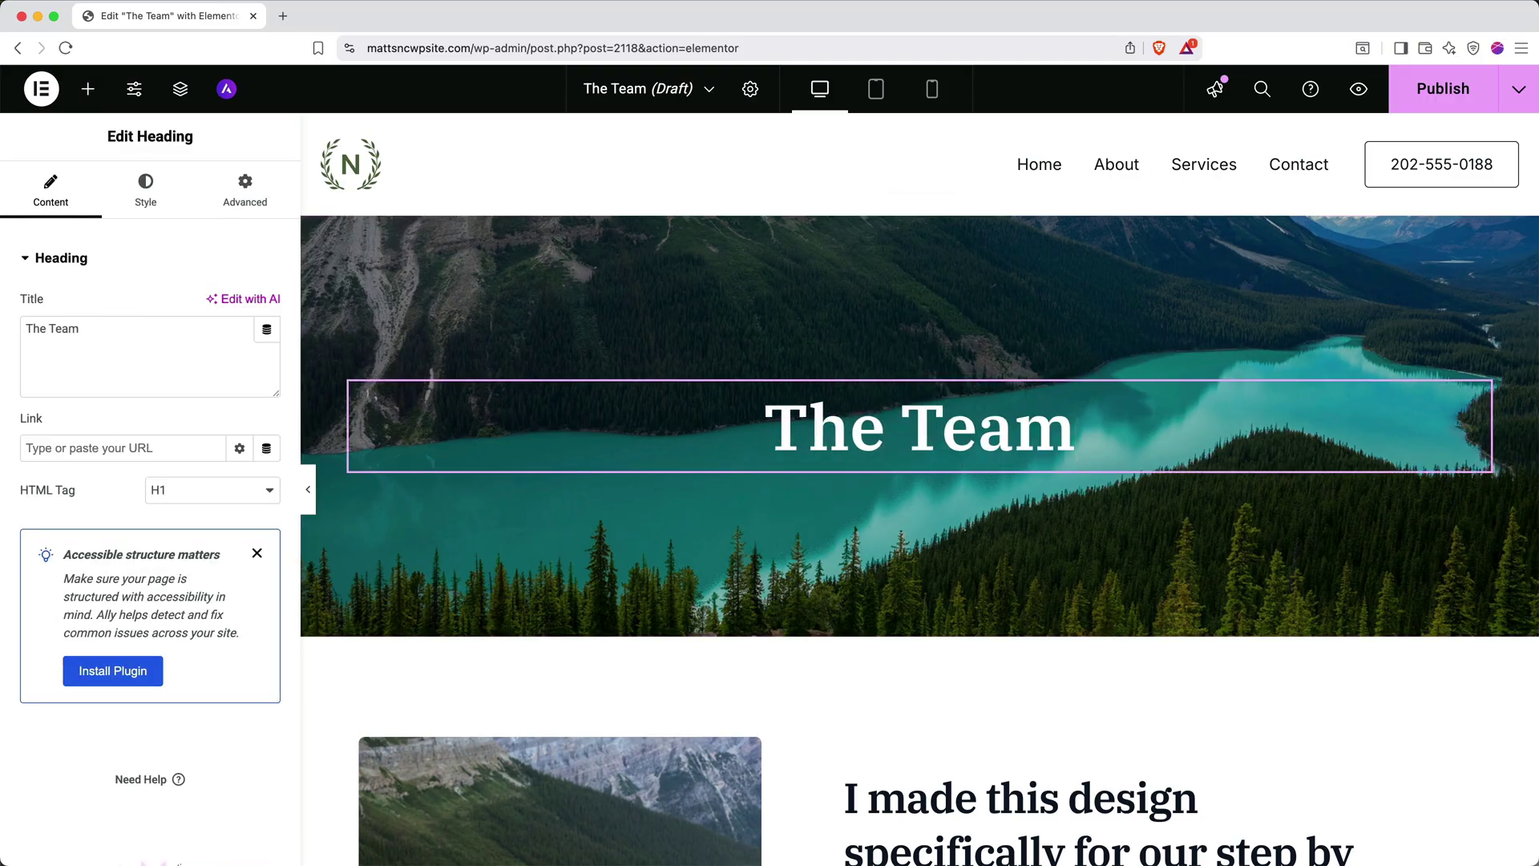
pyautogui.click(88, 88)
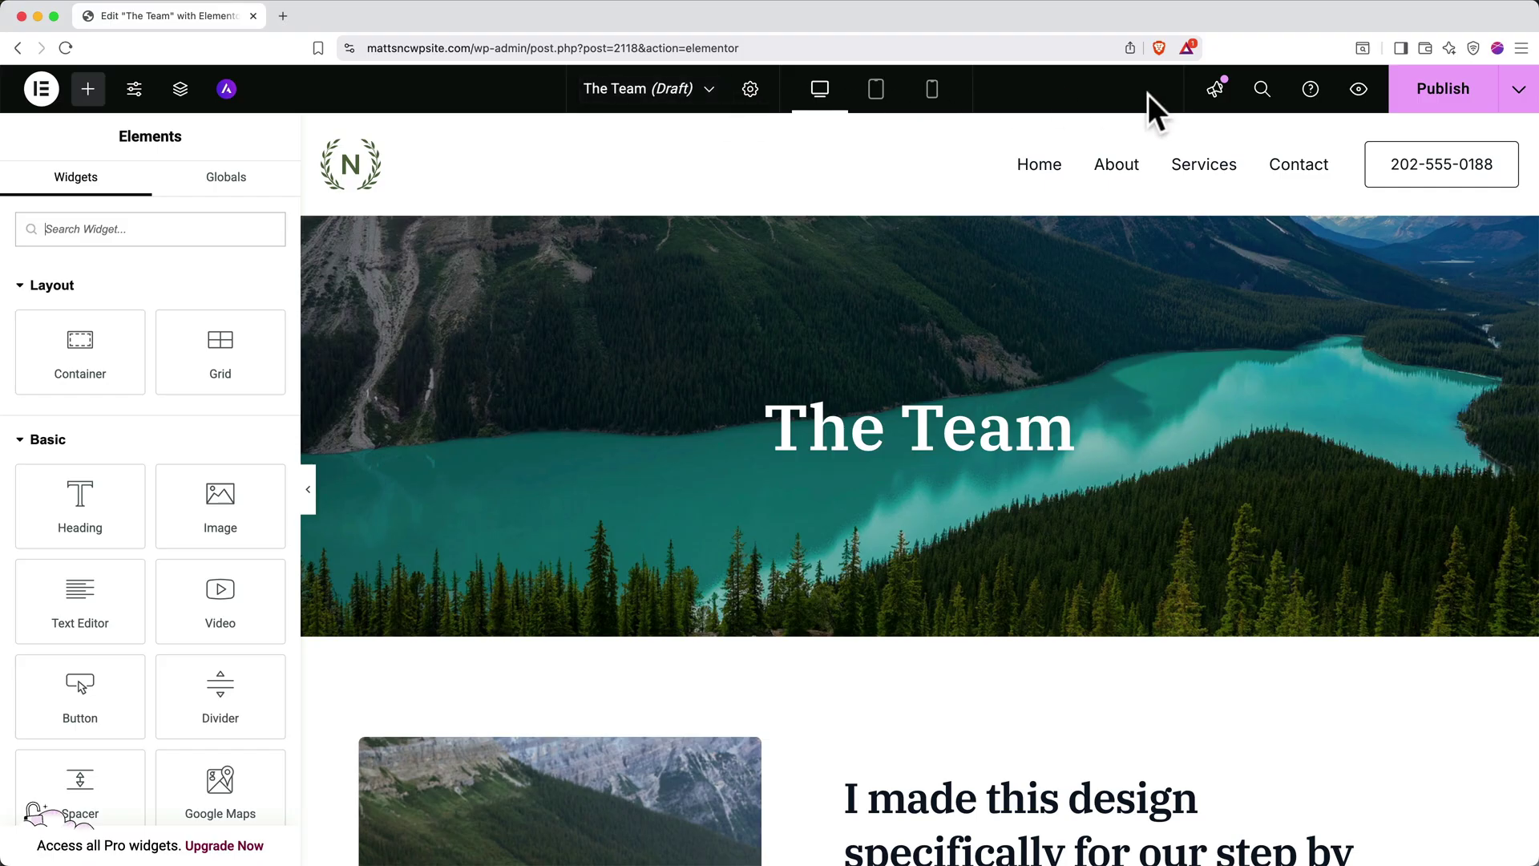
pyautogui.click(1425, 102)
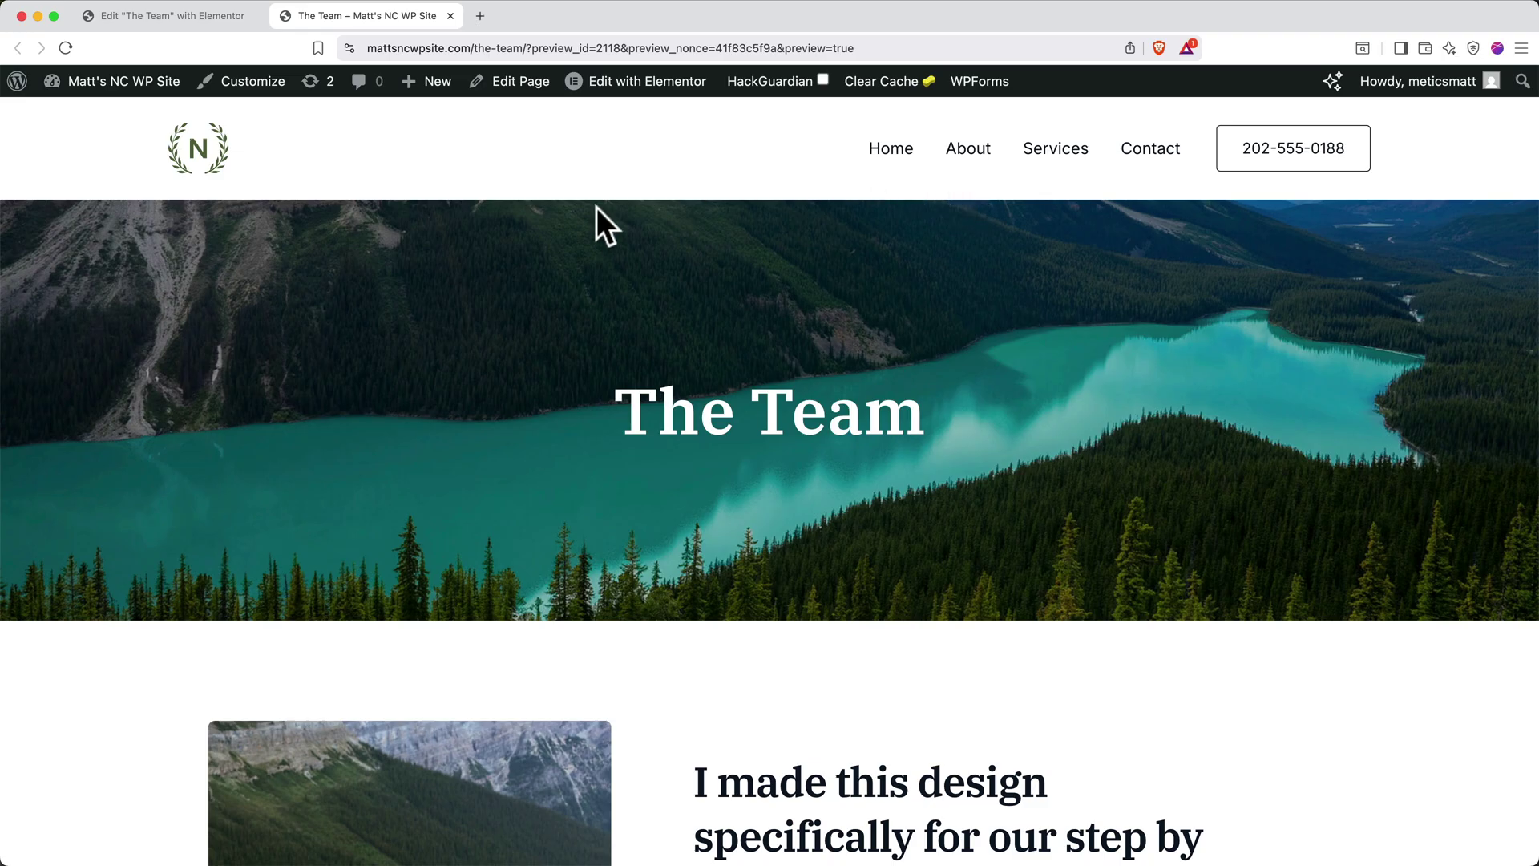
# Add The Team page to the Main Menu in the Customizer and publish
pyautogui.click(239, 89)
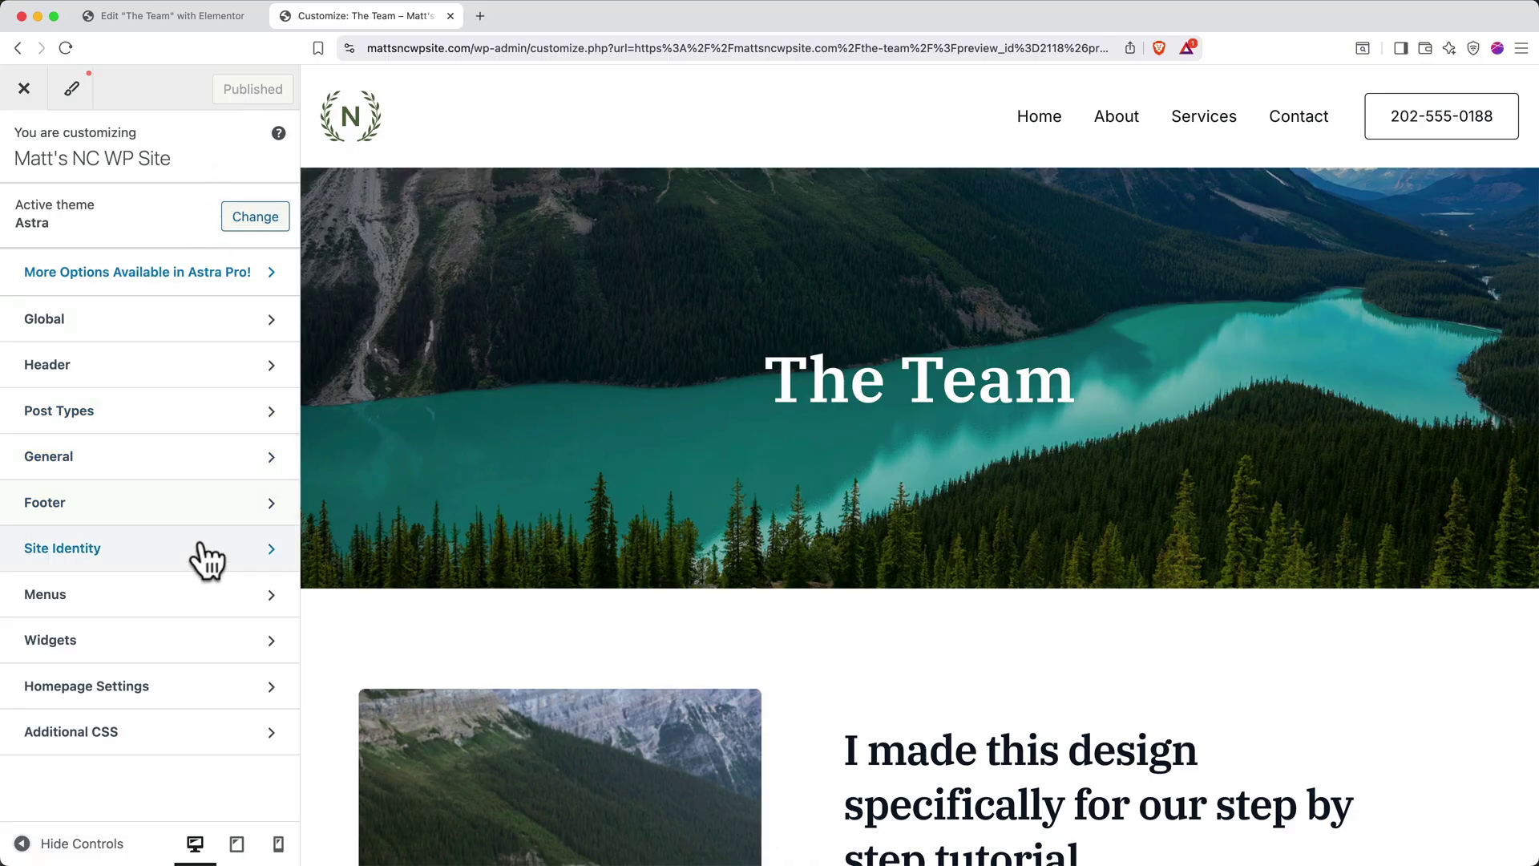
pyautogui.click(217, 594)
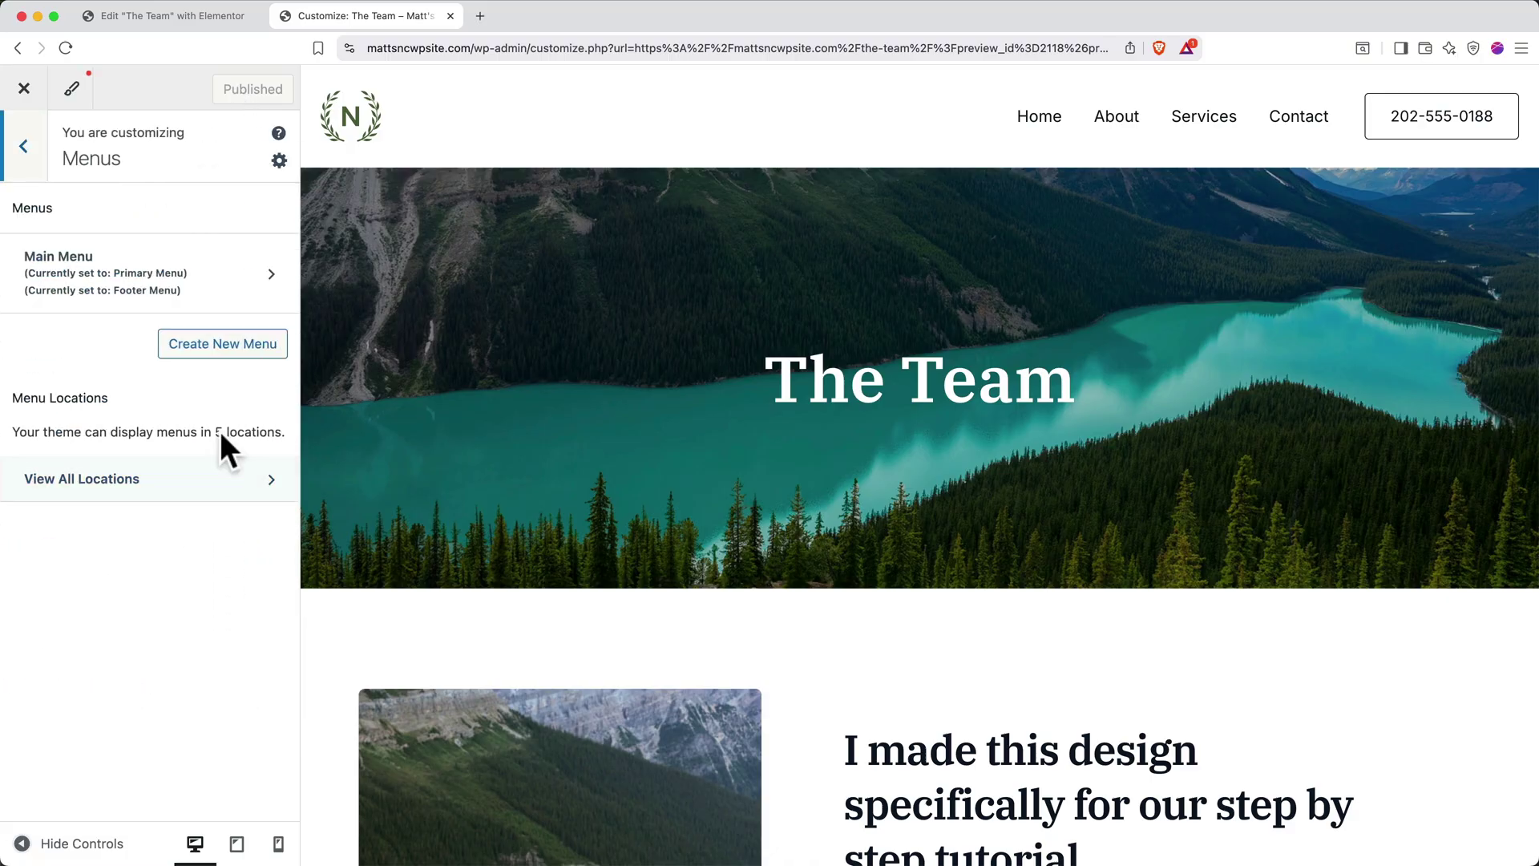
pyautogui.click(240, 284)
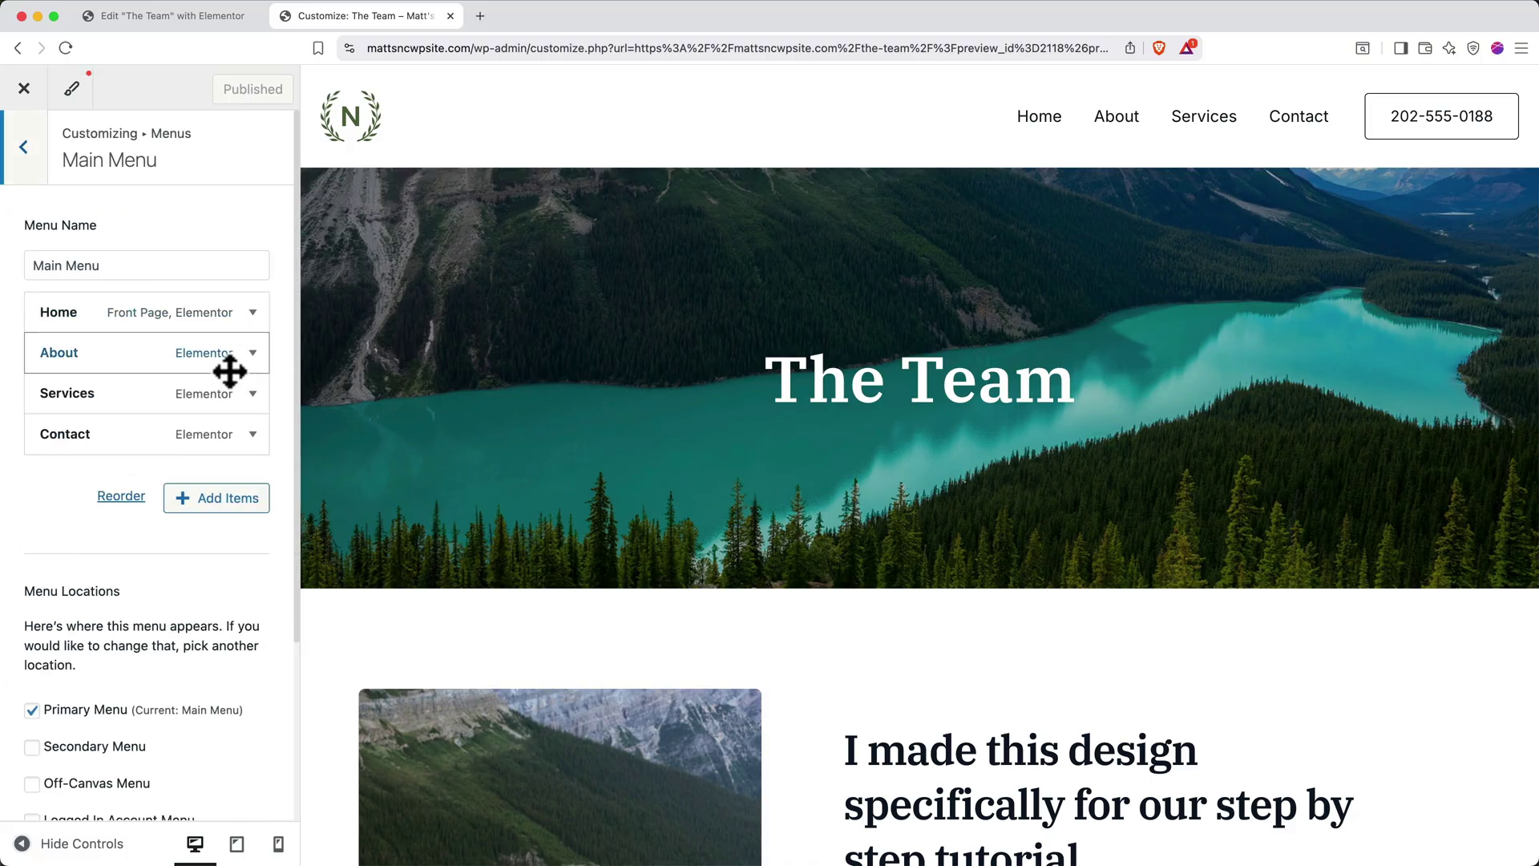
pyautogui.click(212, 500)
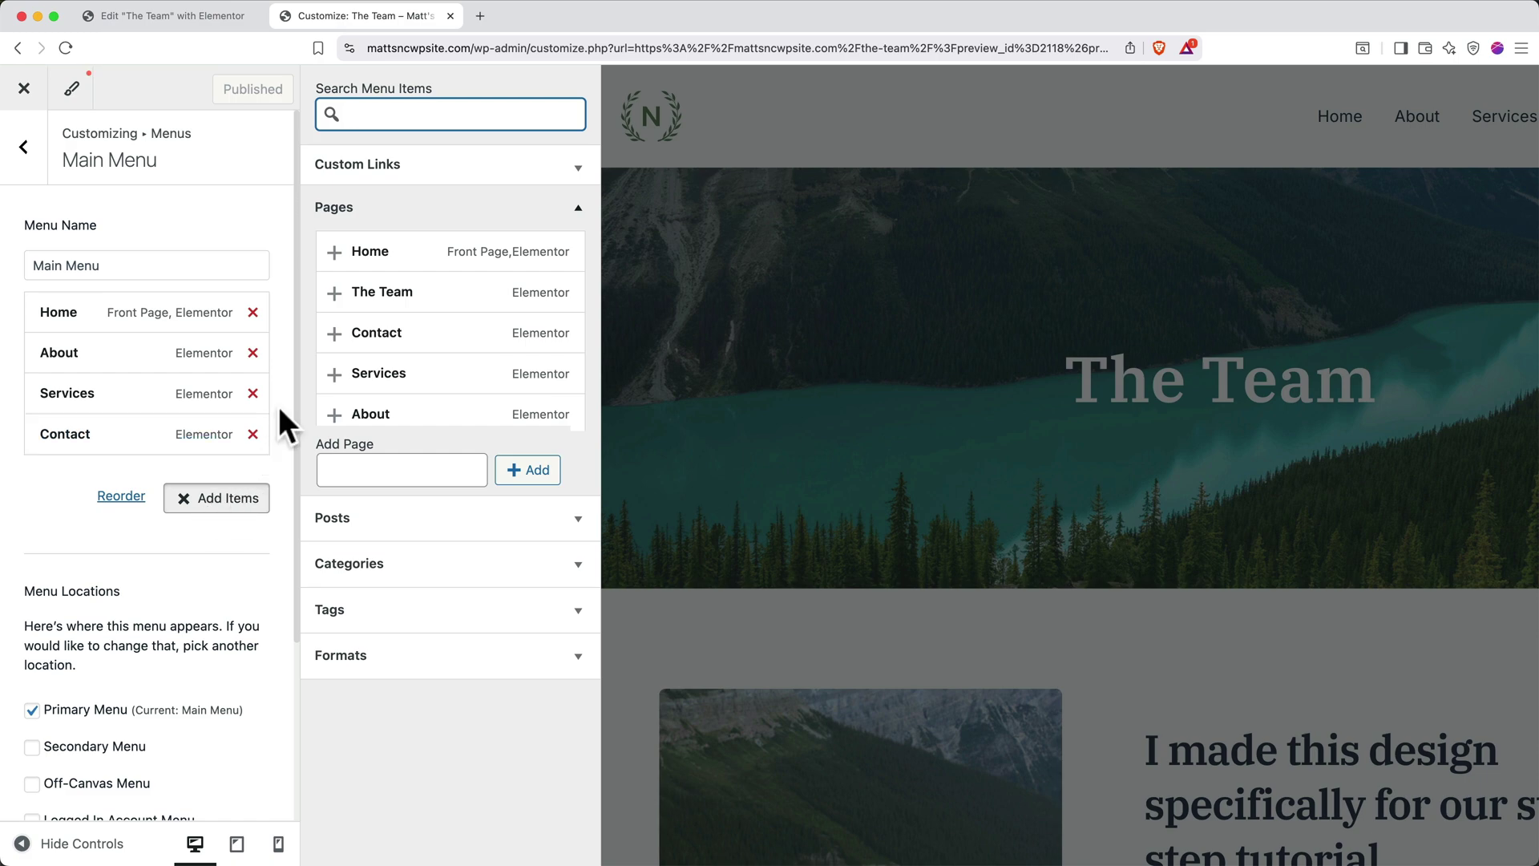
pyautogui.click(334, 292)
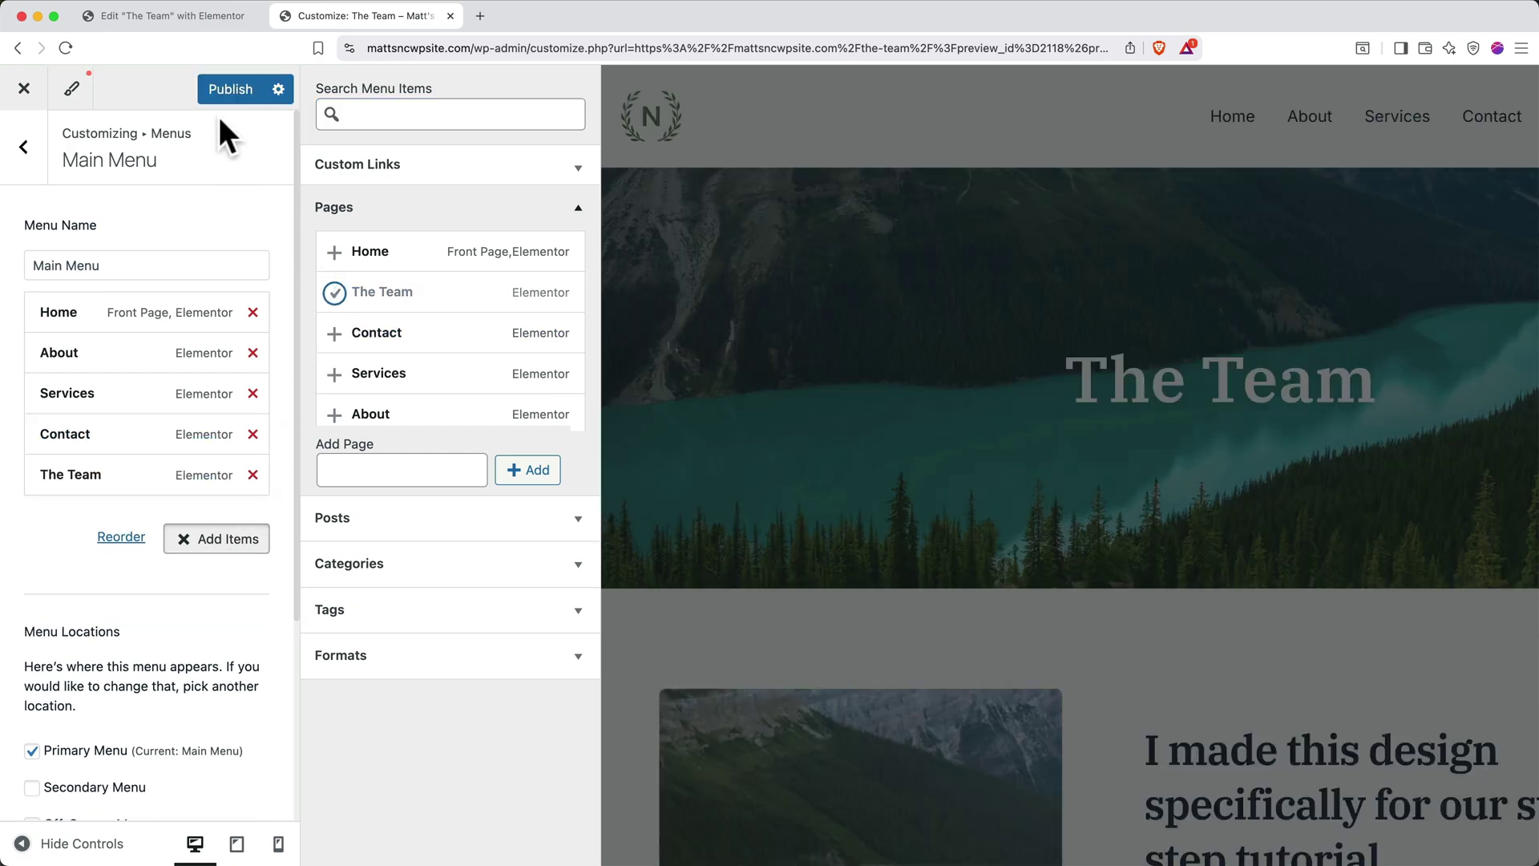
pyautogui.click(226, 92)
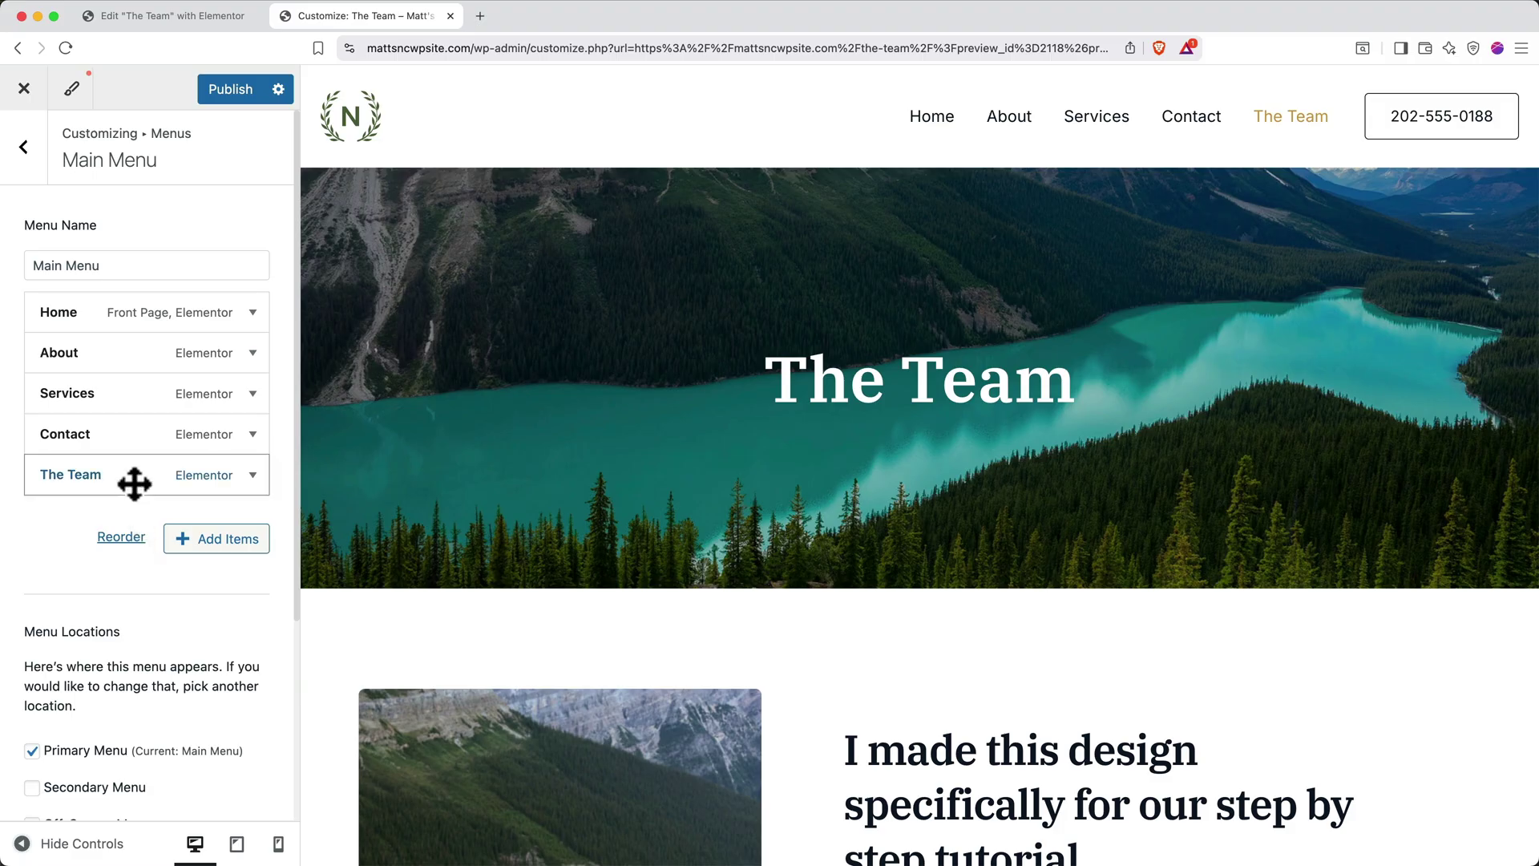
# Move The Team right after Home in the Main Menu and publish the change
pyautogui.moveTo(135, 482); pyautogui.dragTo(97, 354)
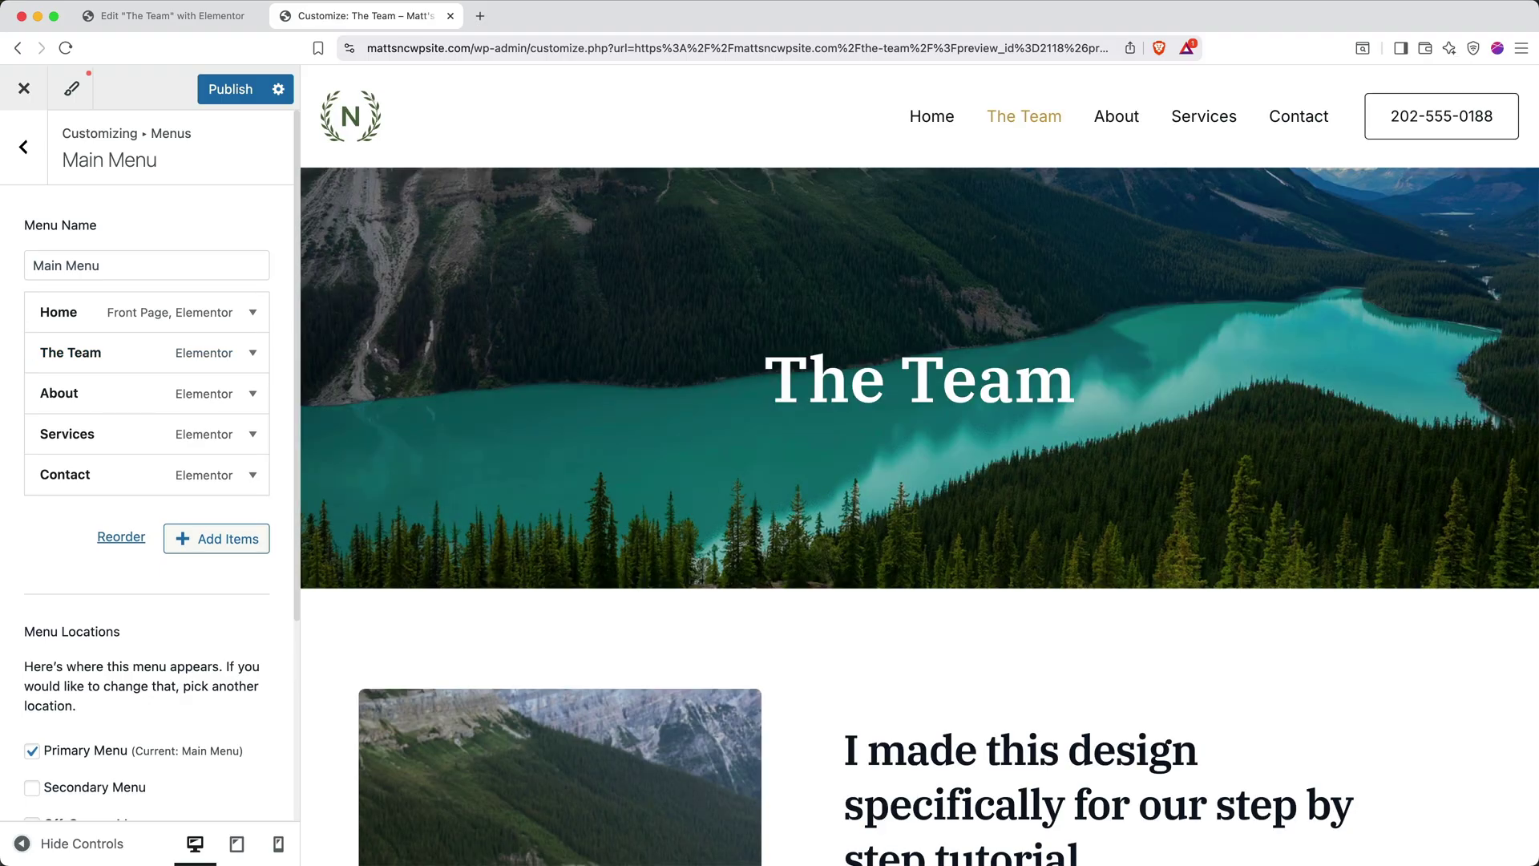
pyautogui.click(233, 92)
pyautogui.click(24, 148)
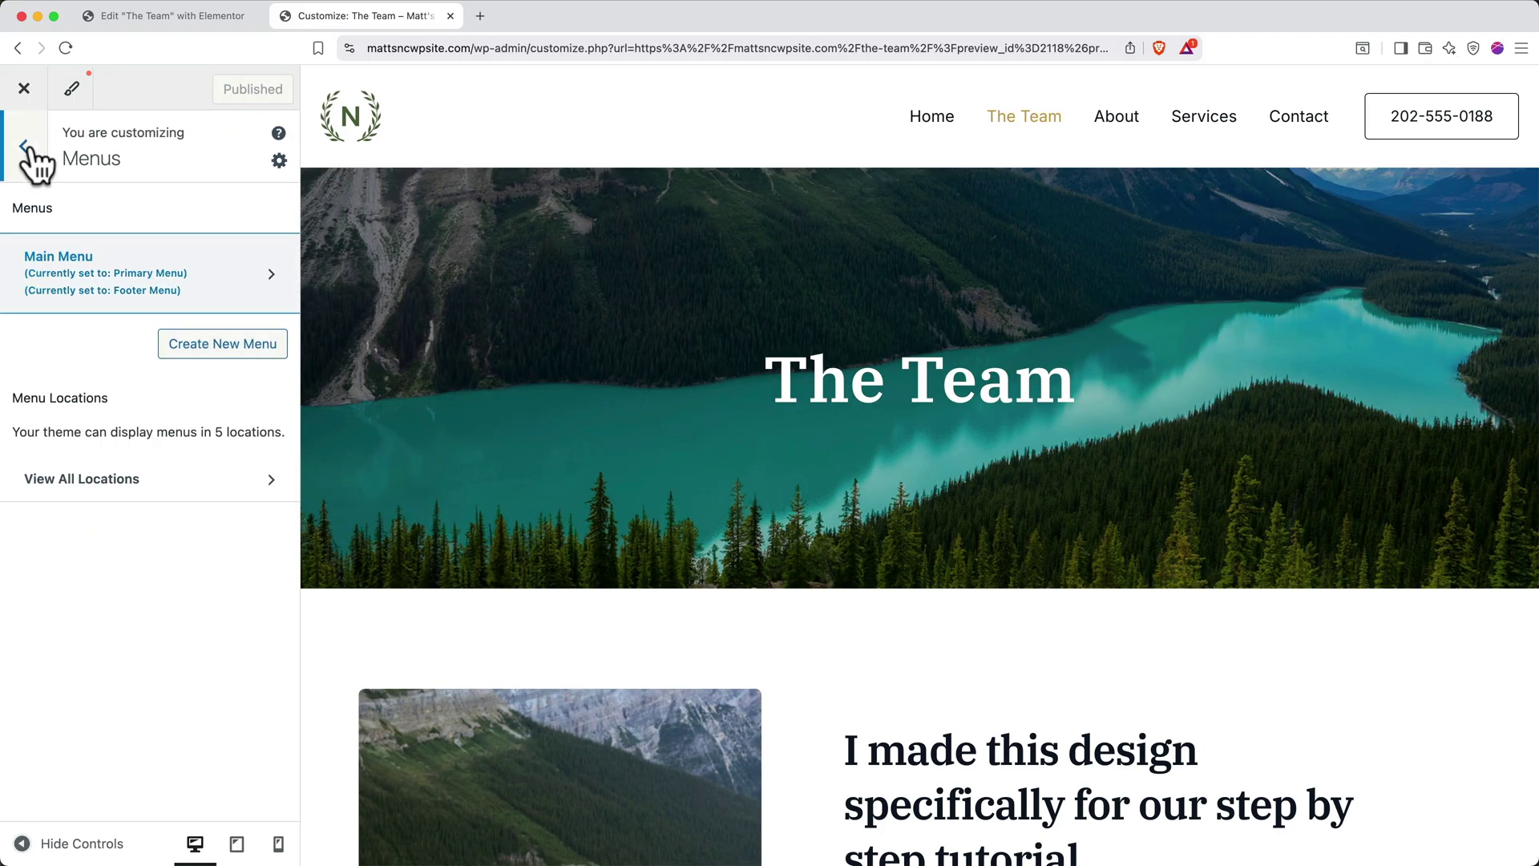
pyautogui.click(26, 153)
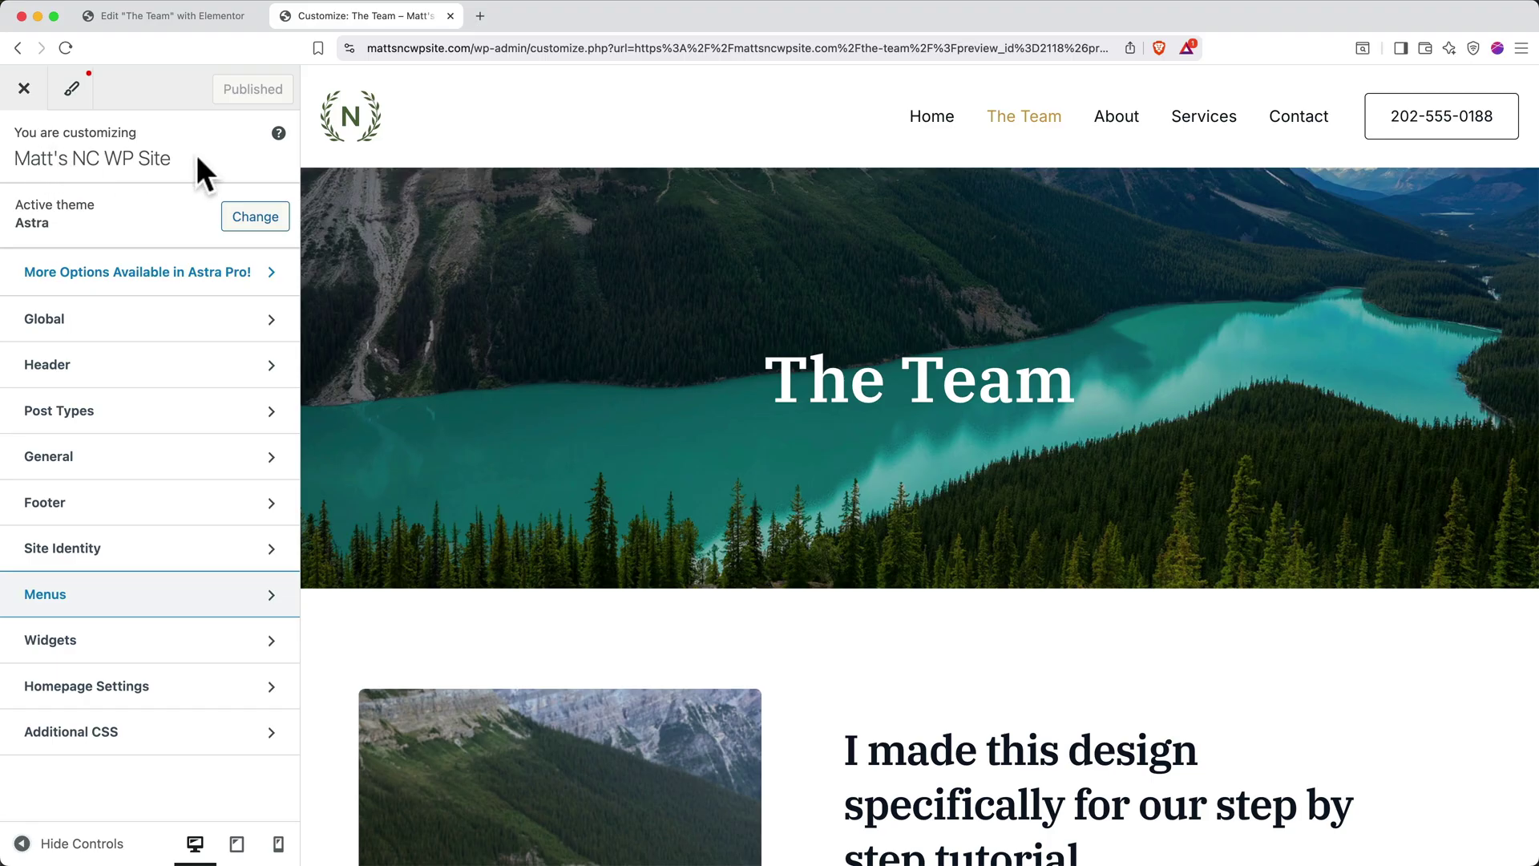
# Set the uncropped MATT image as the header logo and widen it to 82 px
pyautogui.click(80, 367)
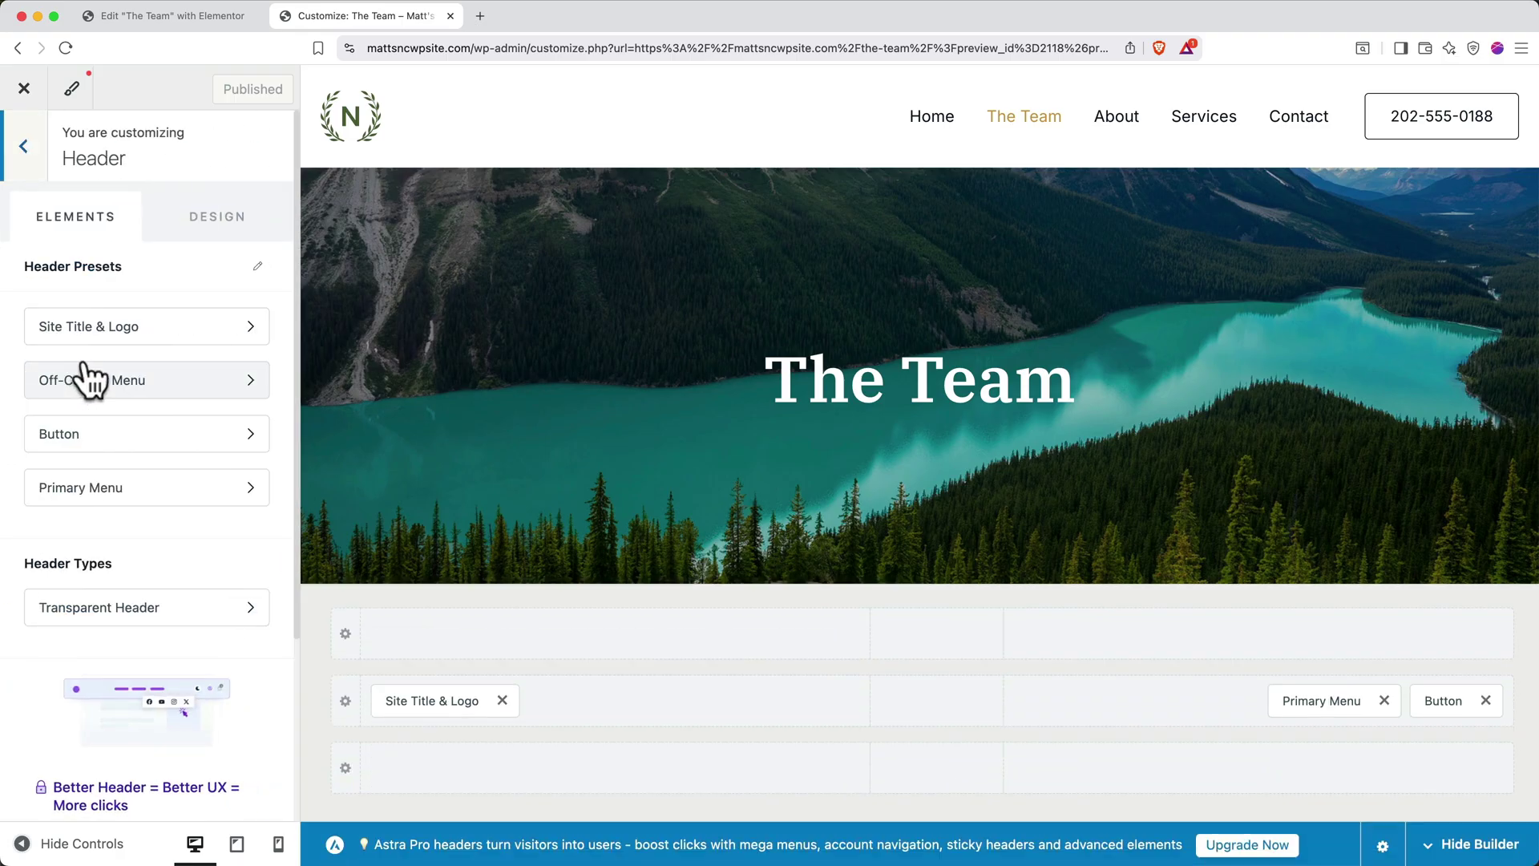
pyautogui.click(190, 329)
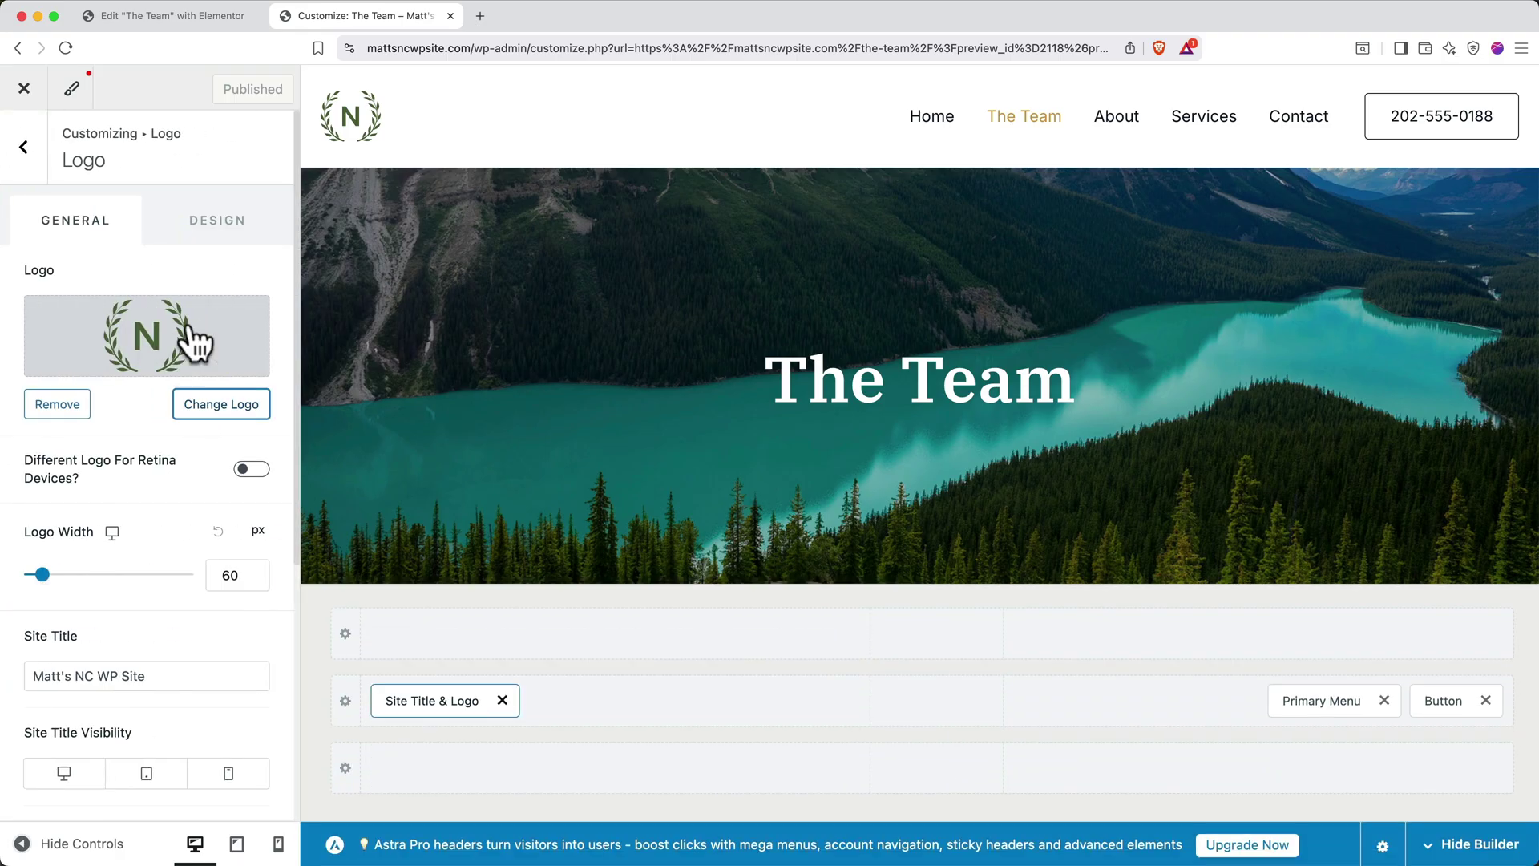
pyautogui.click(210, 405)
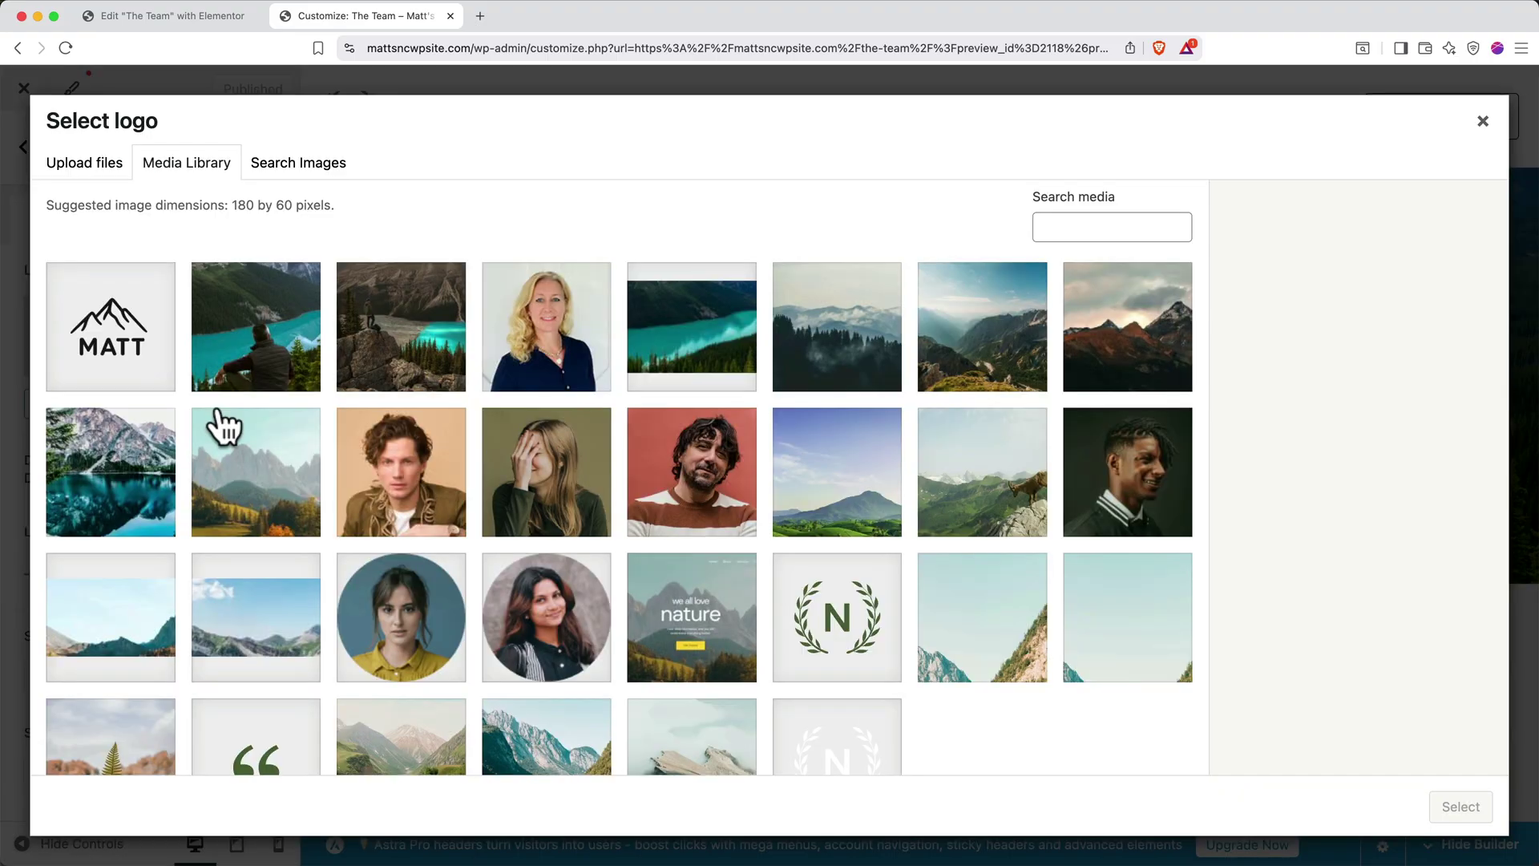
pyautogui.click(130, 354)
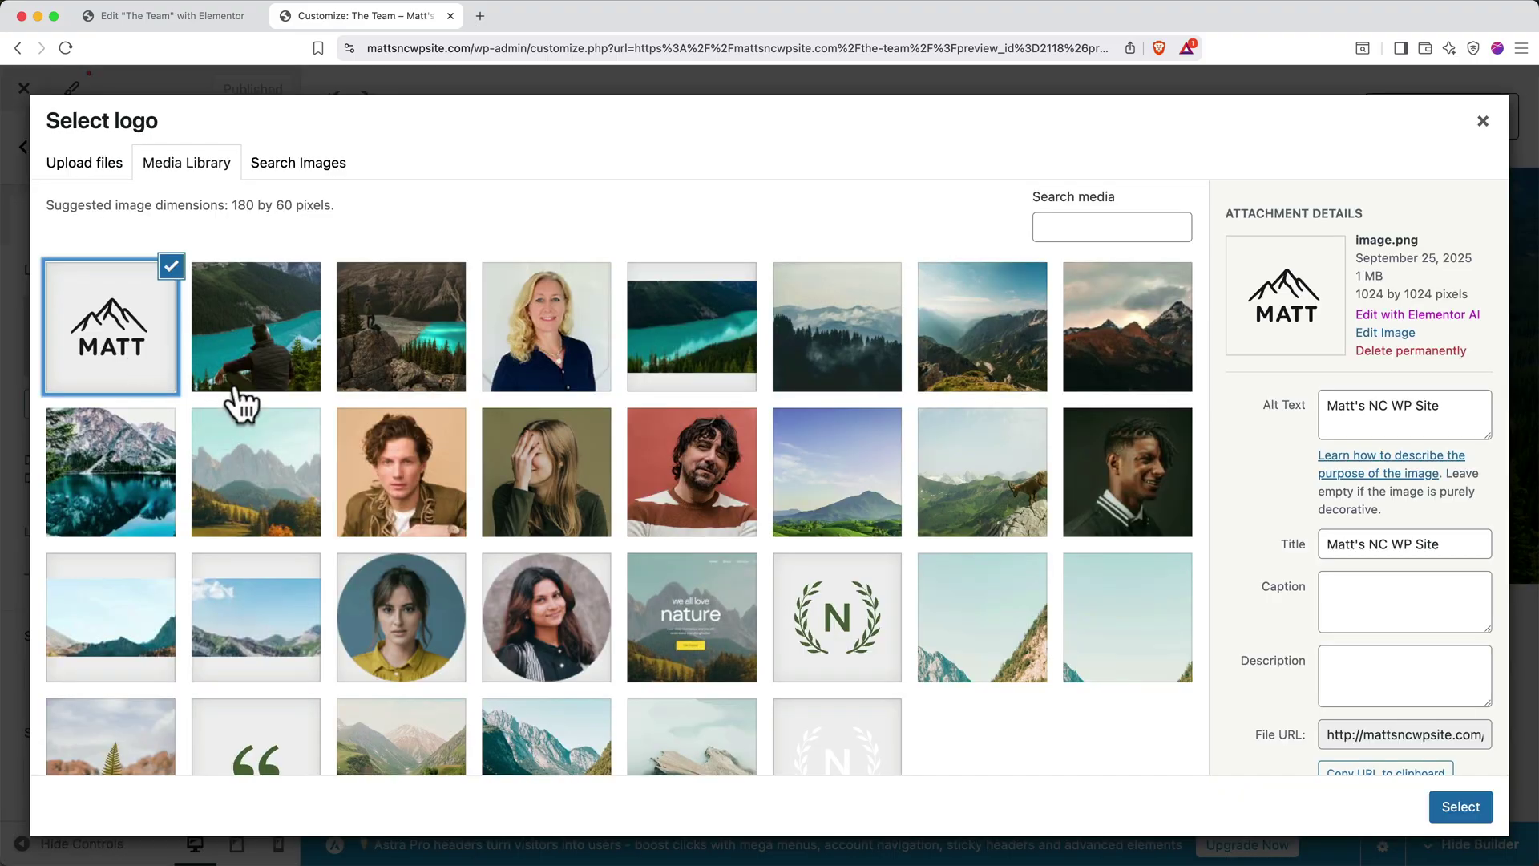
pyautogui.click(1447, 806)
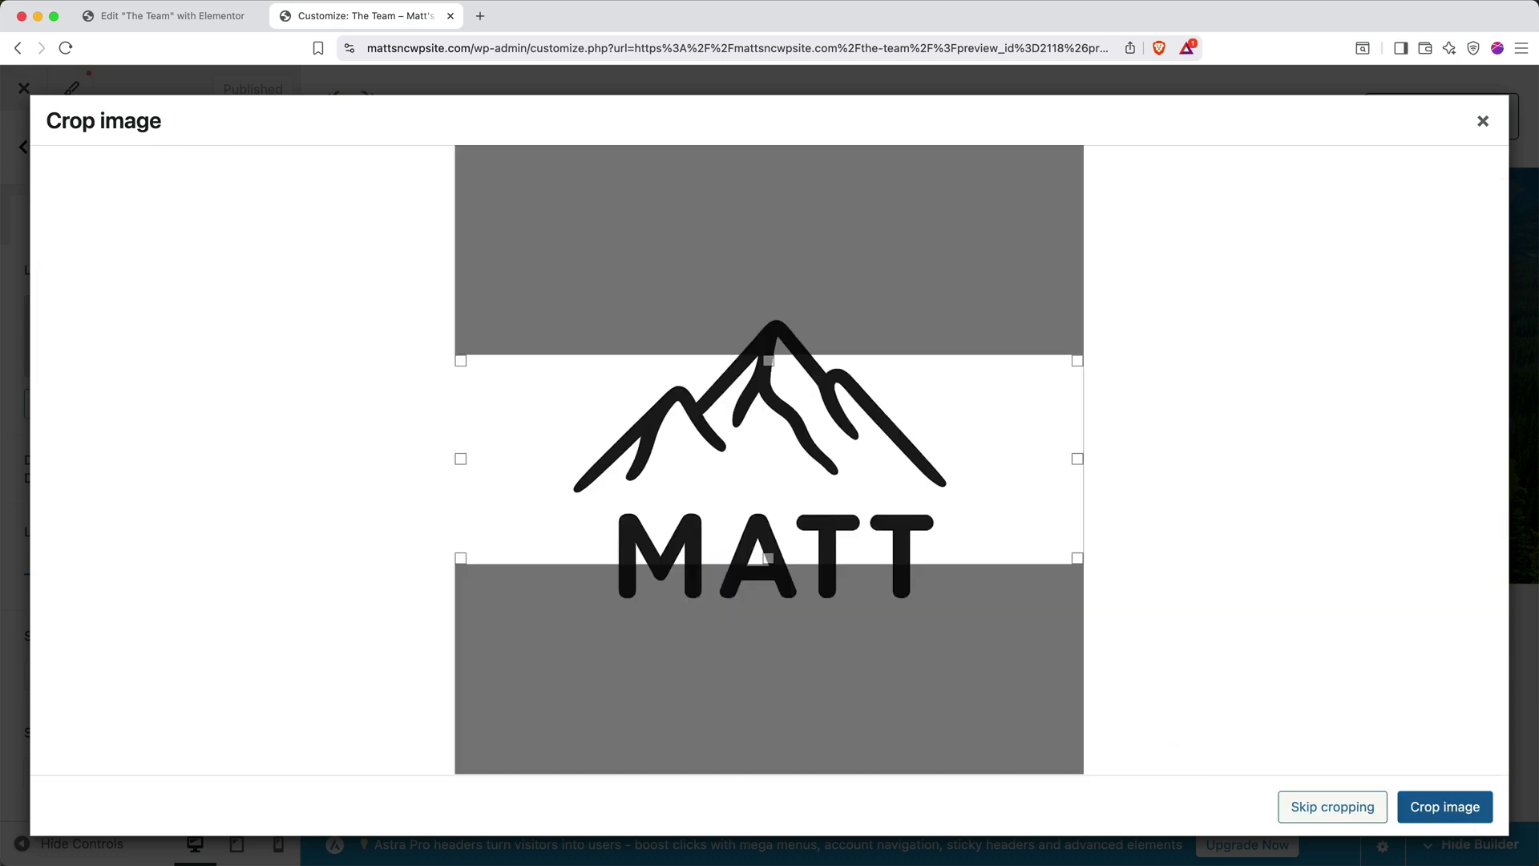
pyautogui.click(1342, 809)
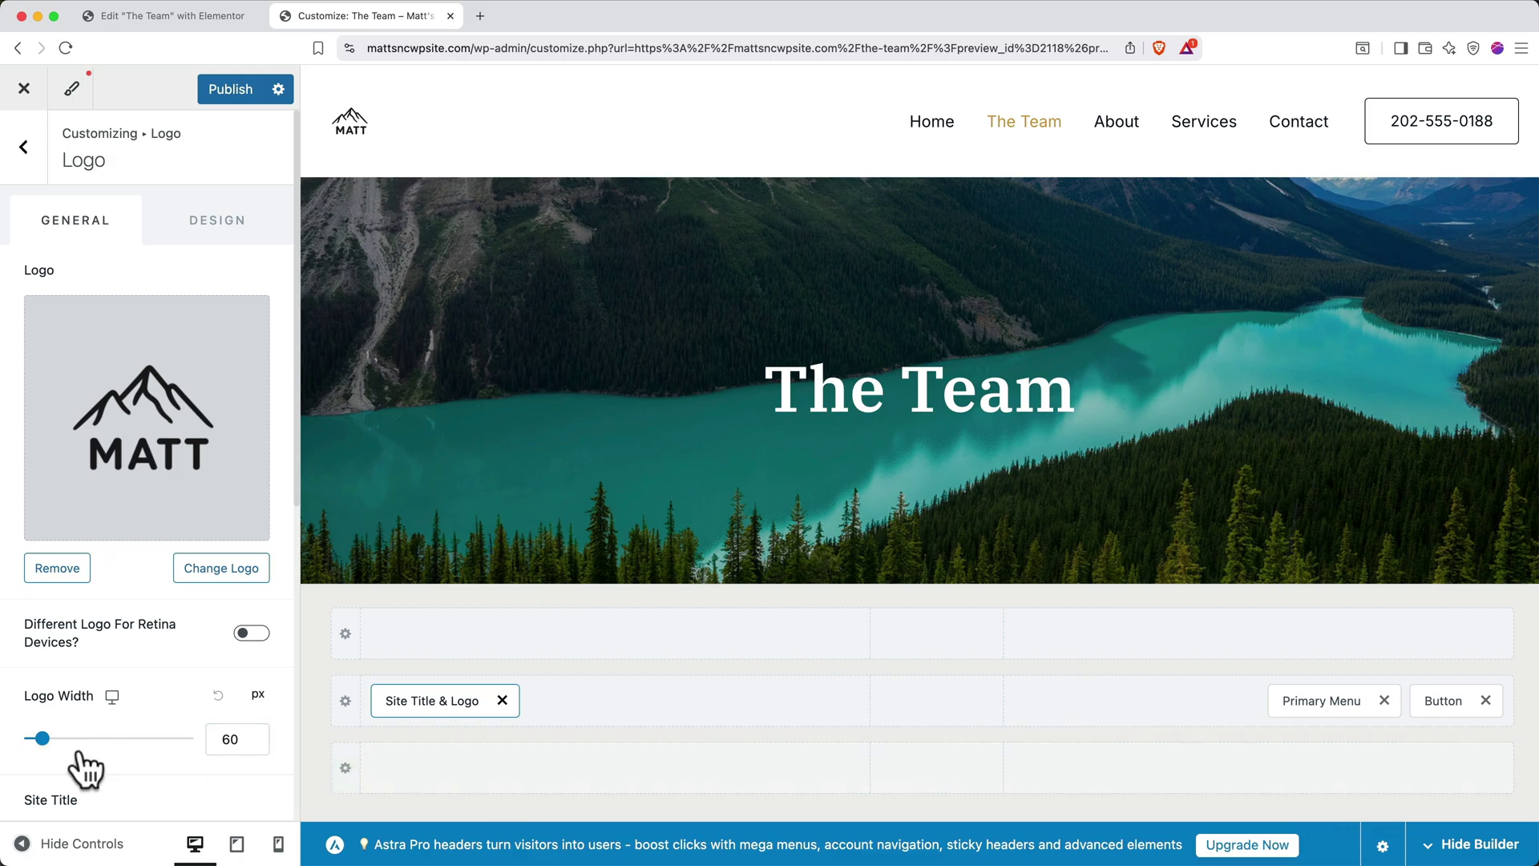
pyautogui.click(42, 738)
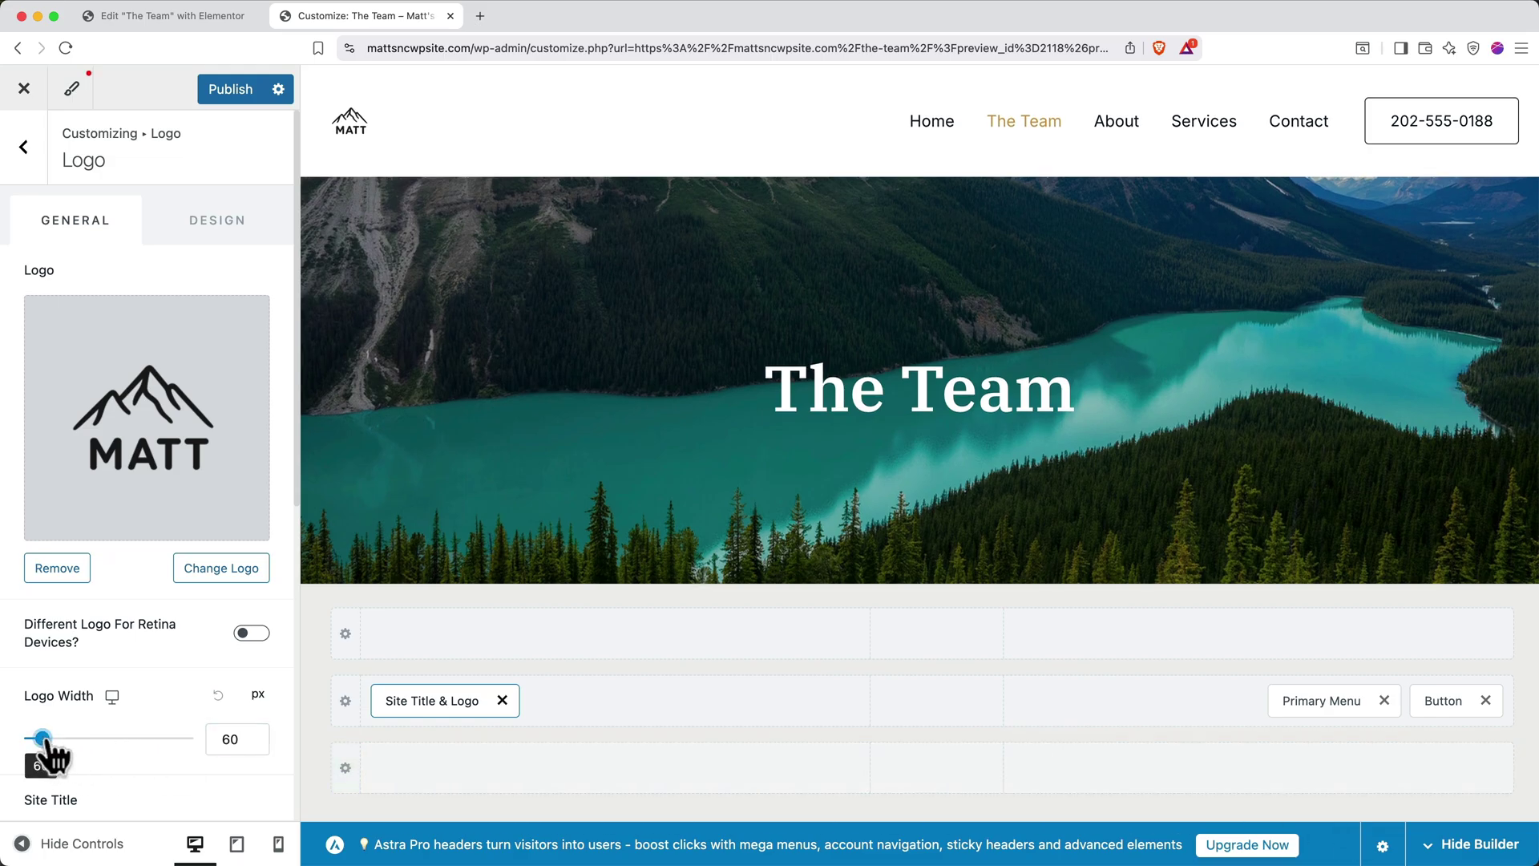
pyautogui.moveTo(44, 739); pyautogui.dragTo(49, 739)
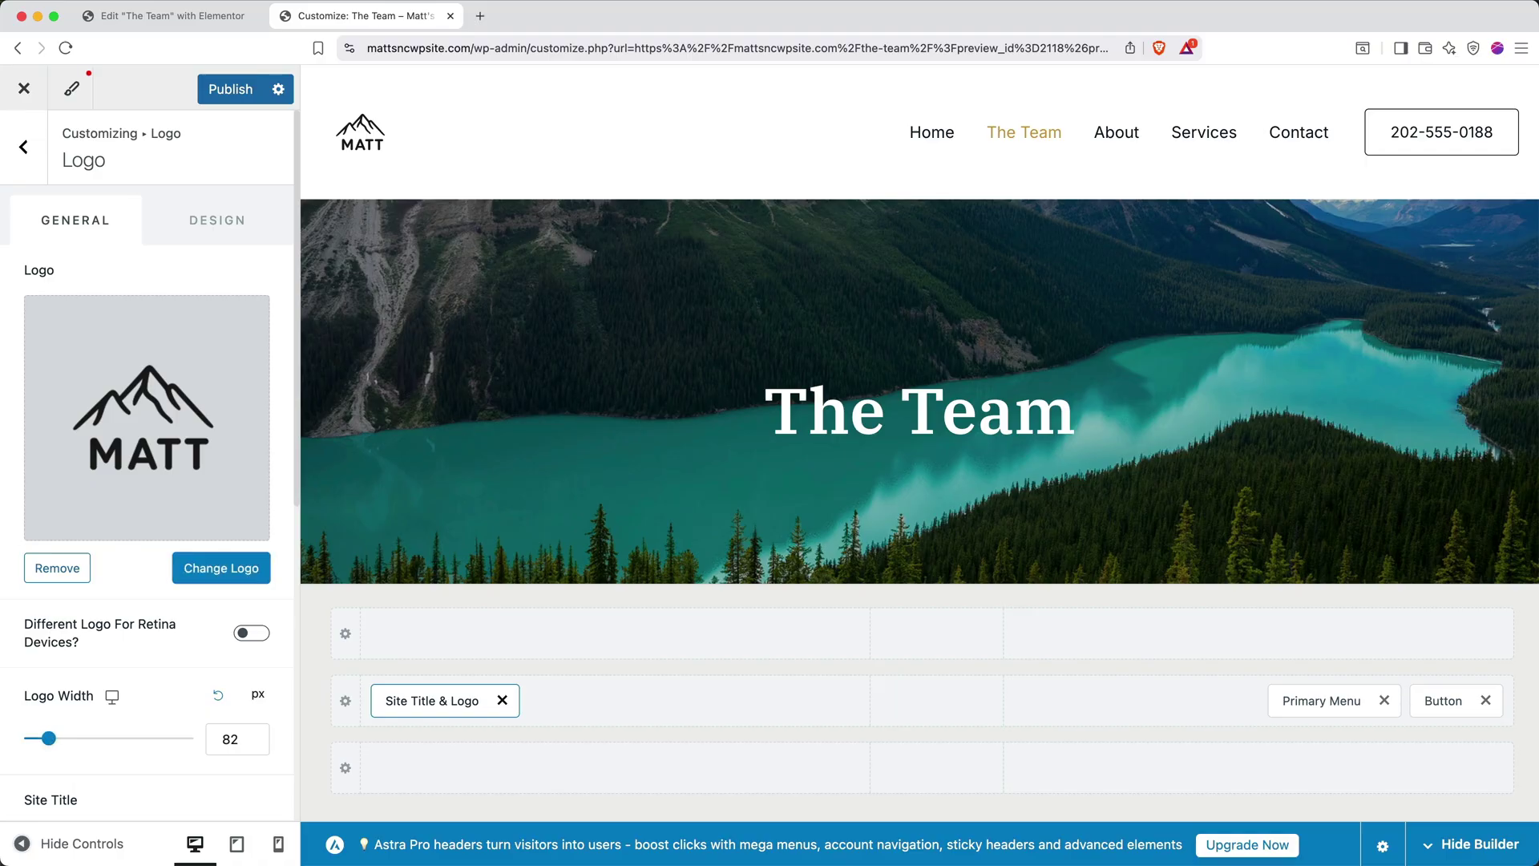
# In the Footer builder, move HTML 1 into the left column before Footer Menu
pyautogui.click(24, 156)
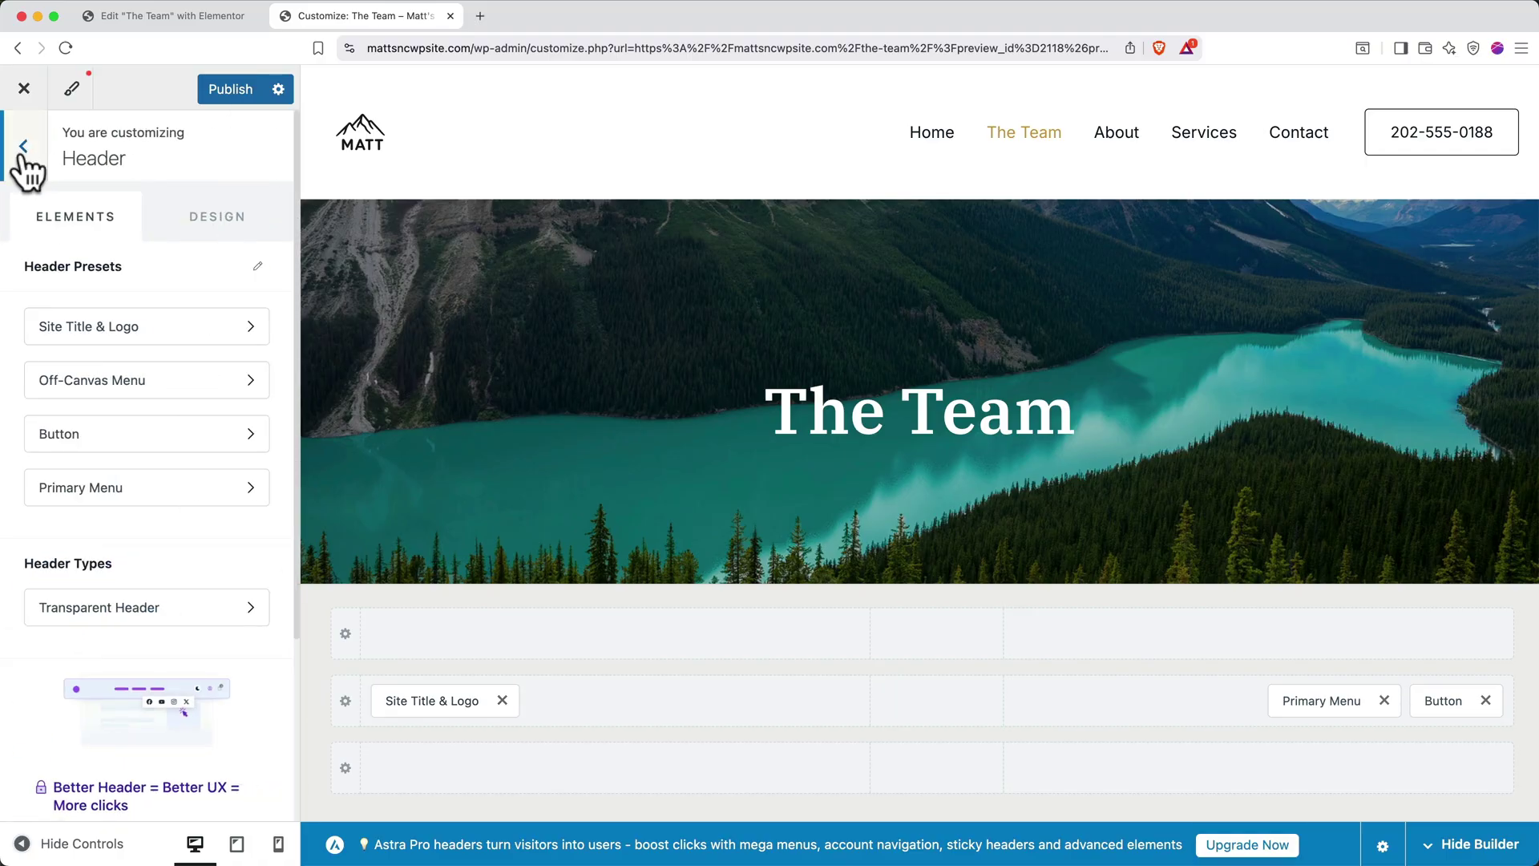
pyautogui.click(23, 148)
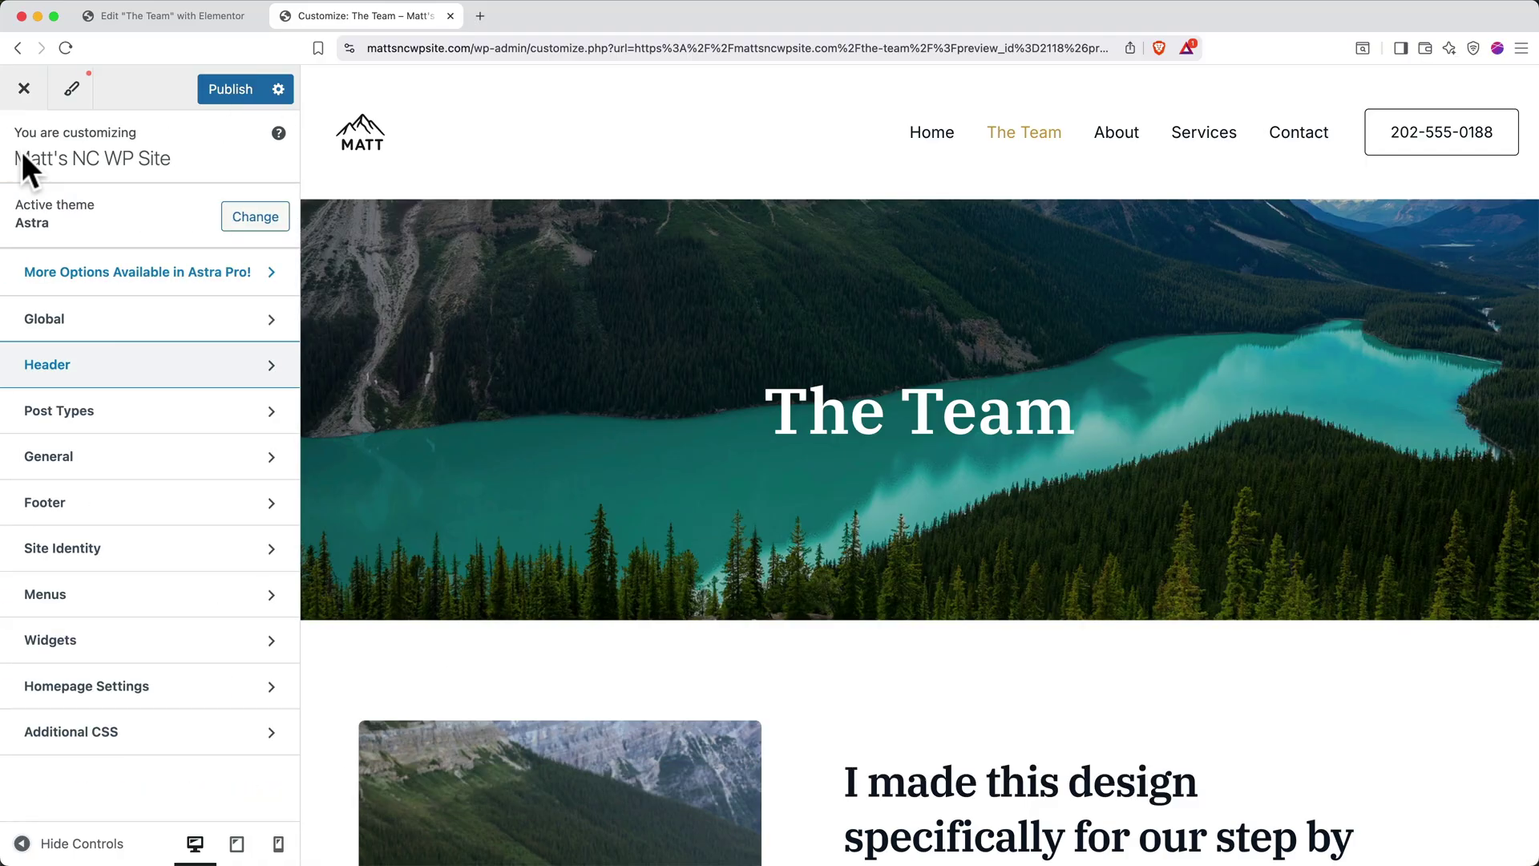
pyautogui.click(129, 513)
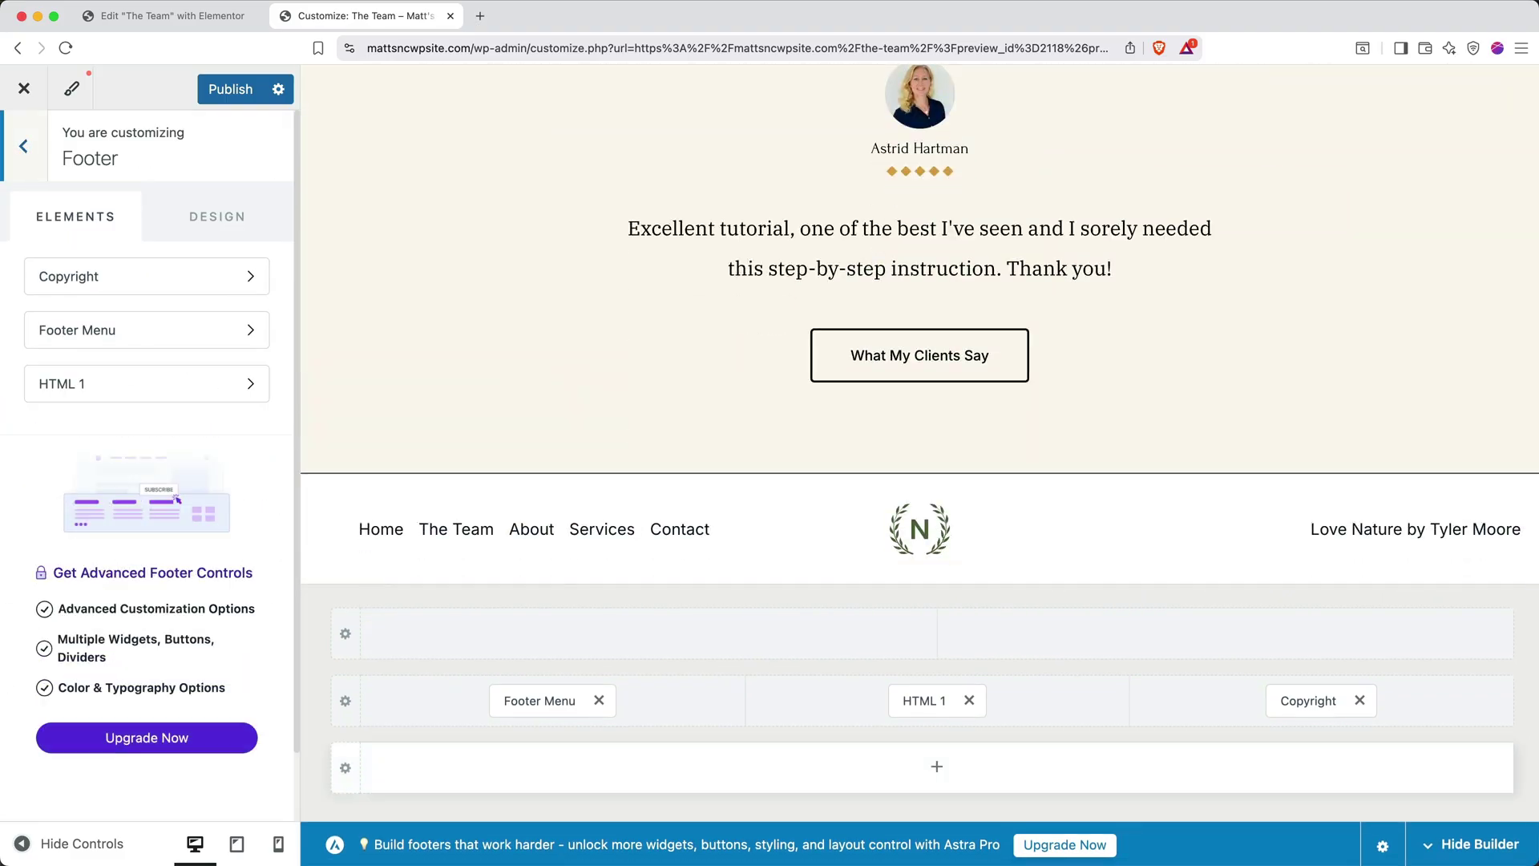
pyautogui.moveTo(921, 705); pyautogui.dragTo(467, 713)
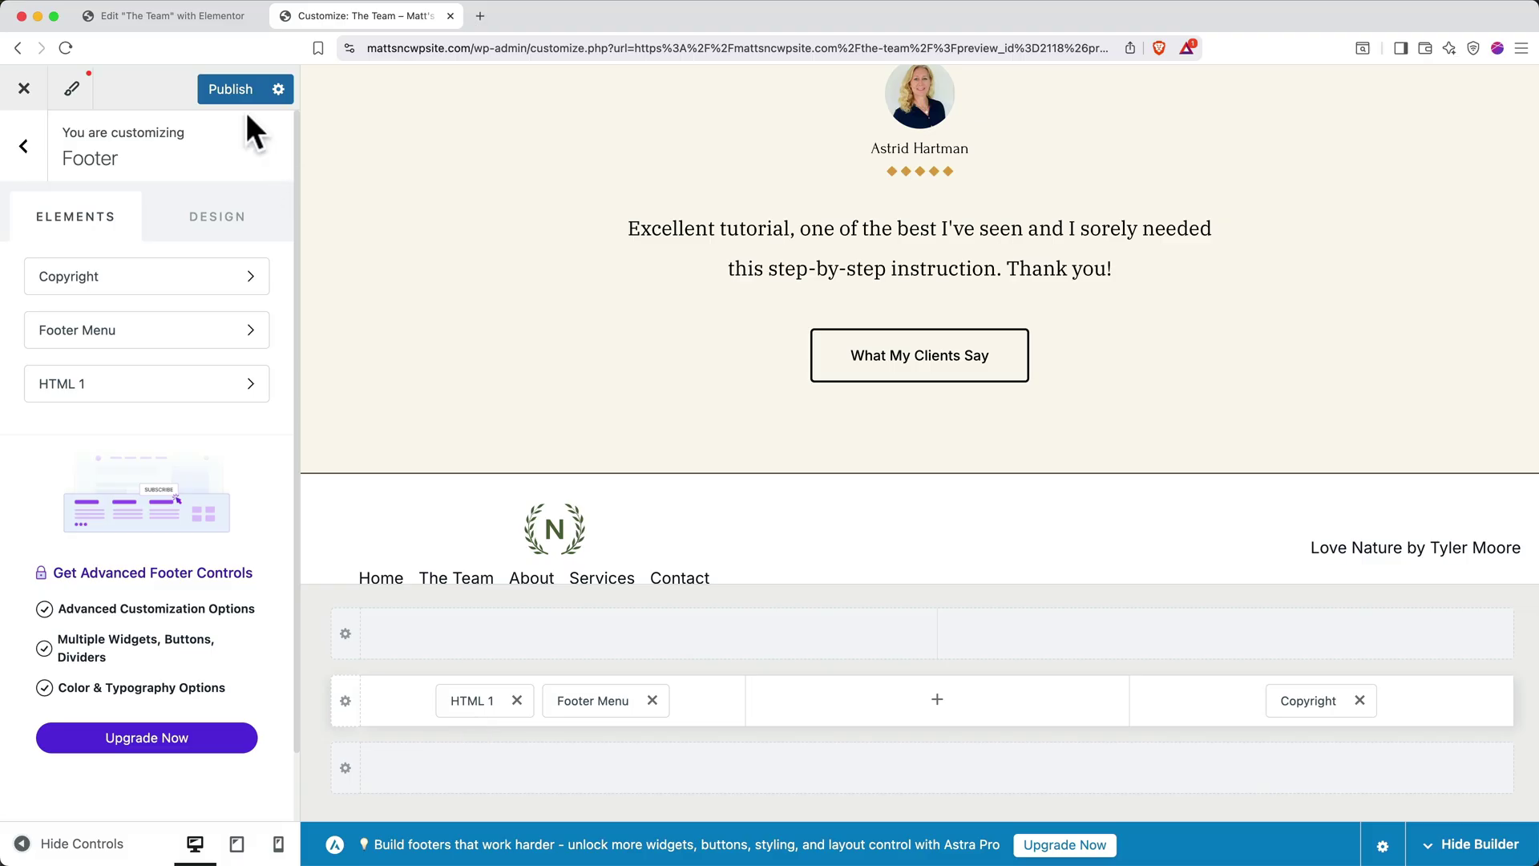
# Publish the logo and footer changes, then view the live The Team page
pyautogui.click(231, 90)
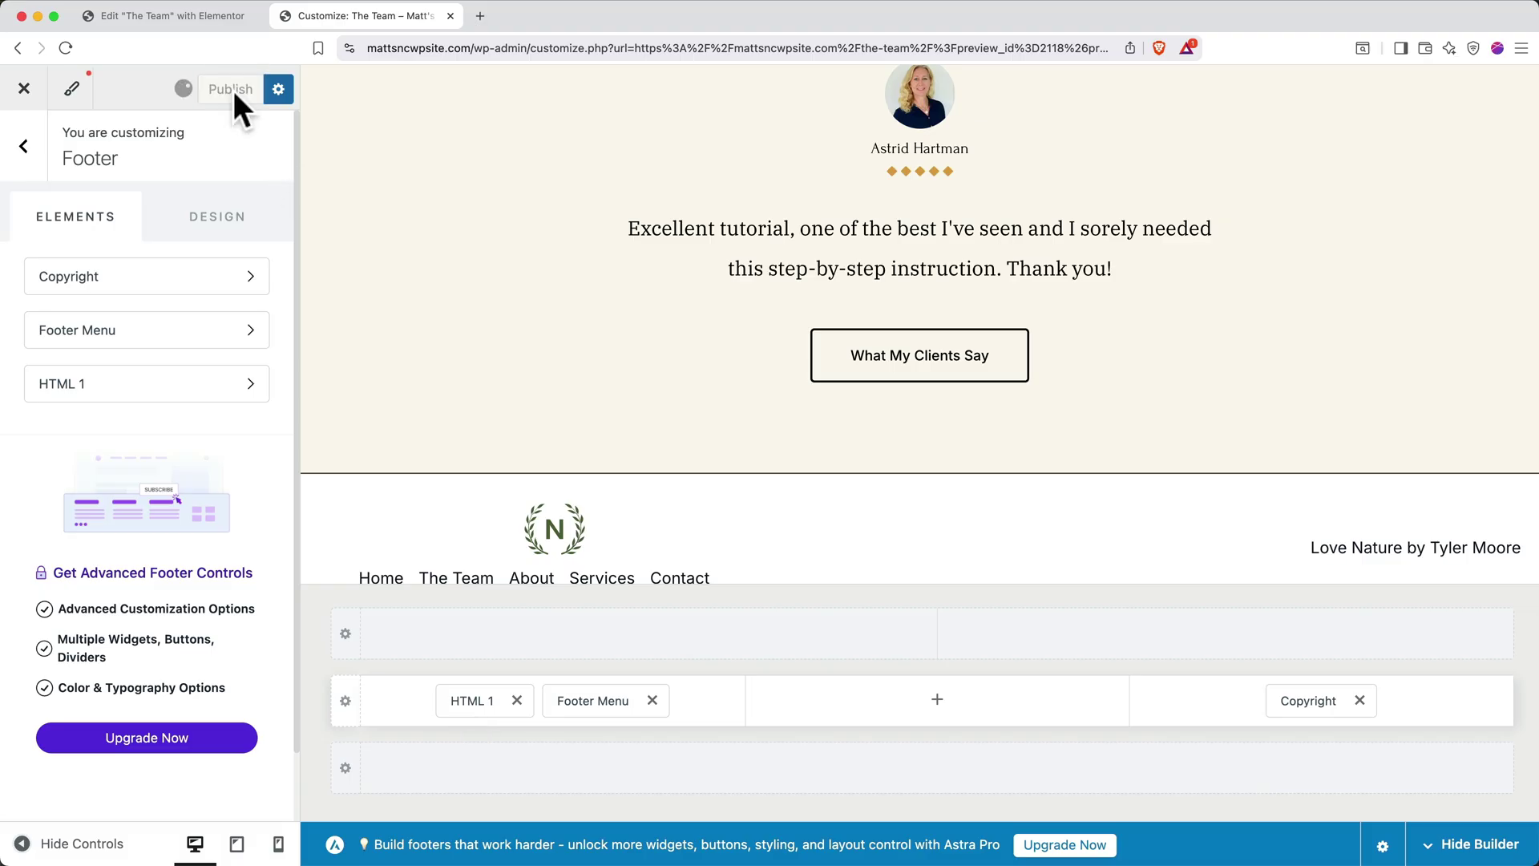
pyautogui.click(24, 88)
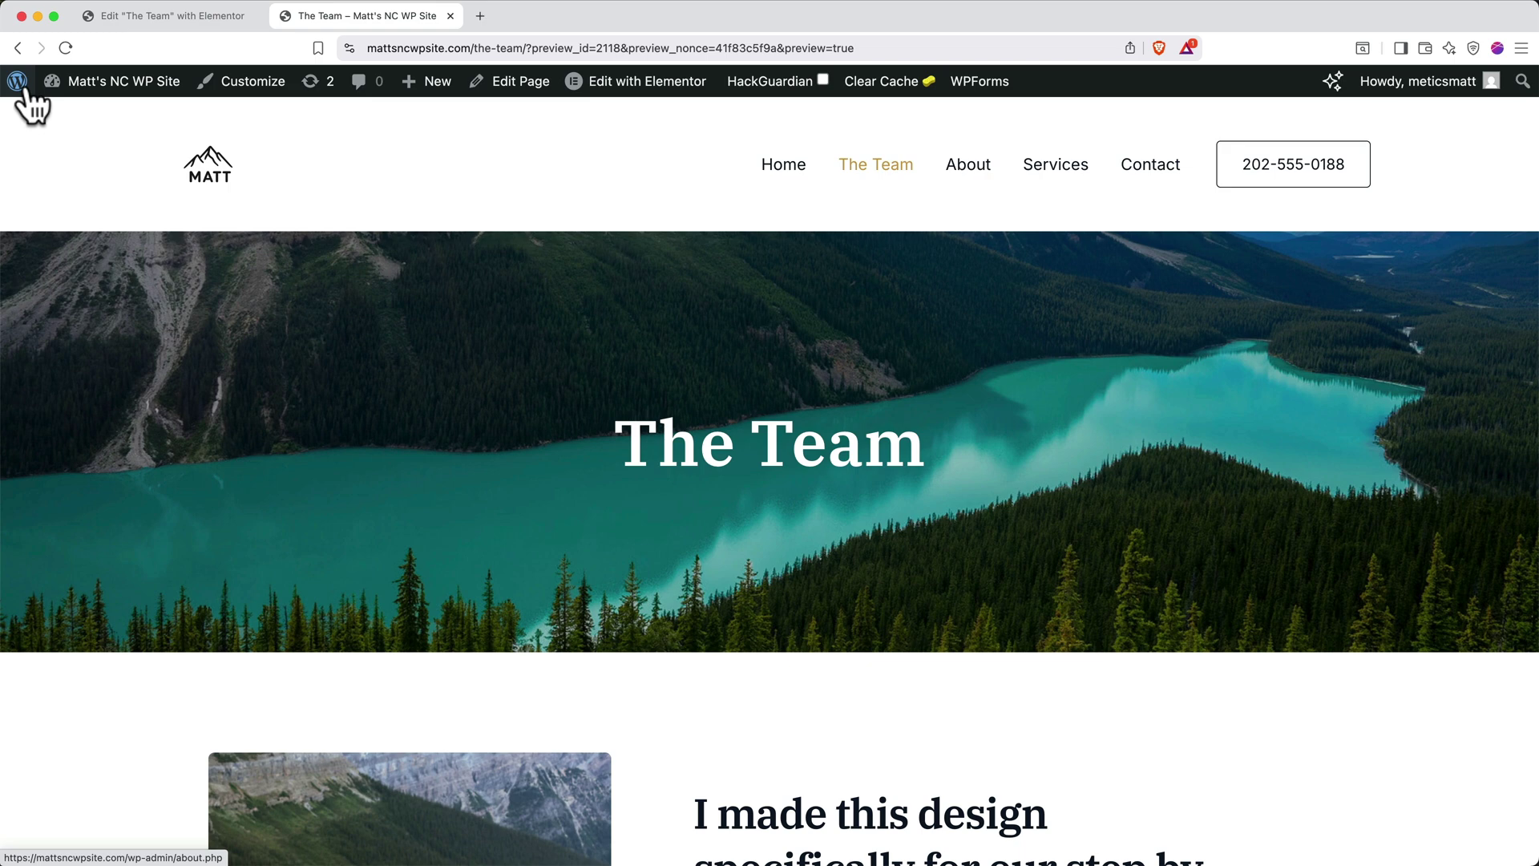
pyautogui.scroll(-3, 613, 818)
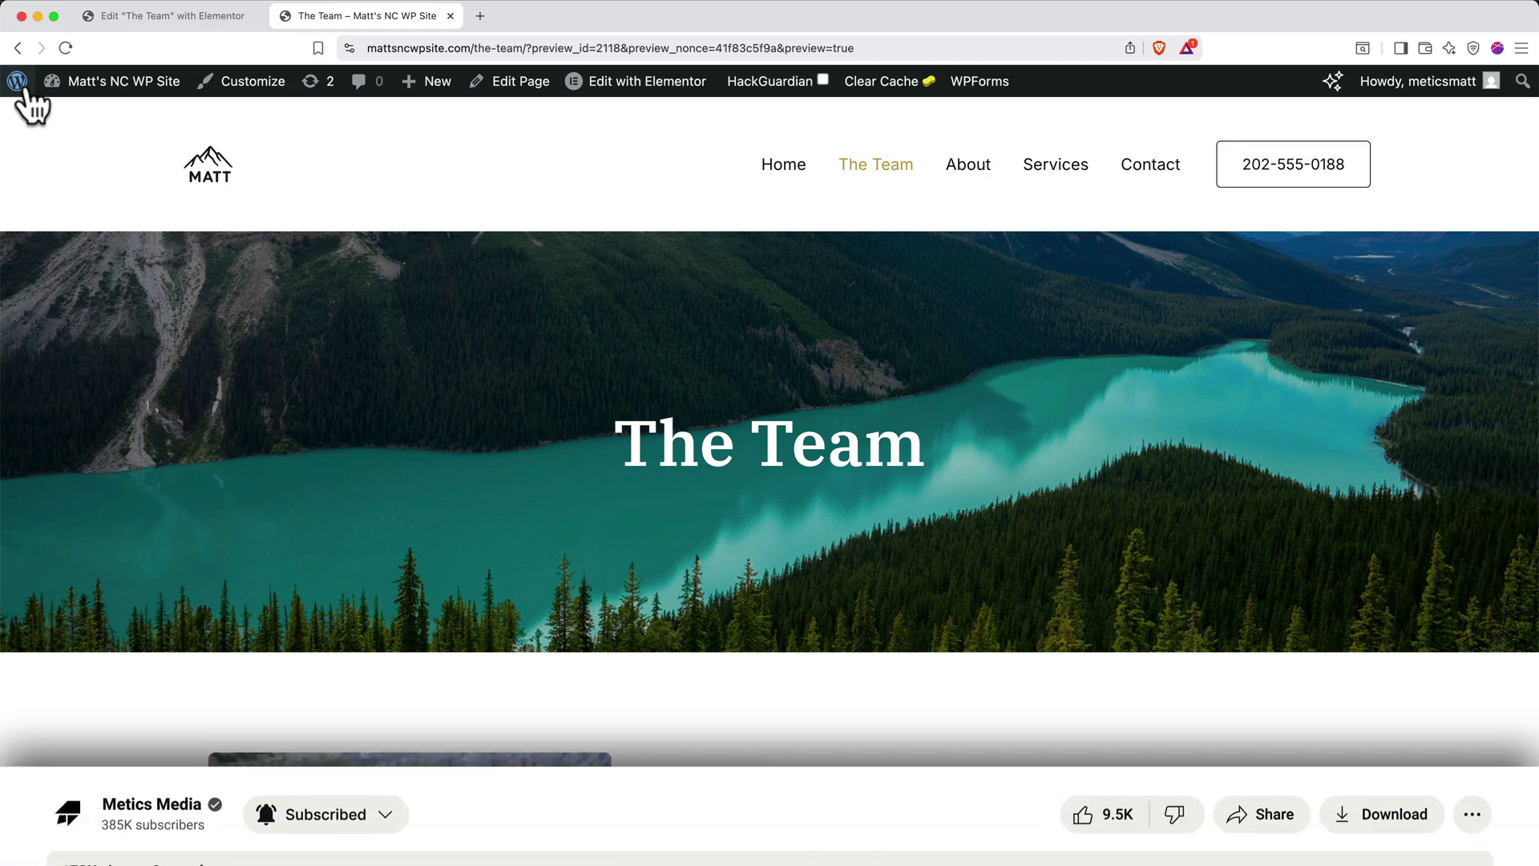